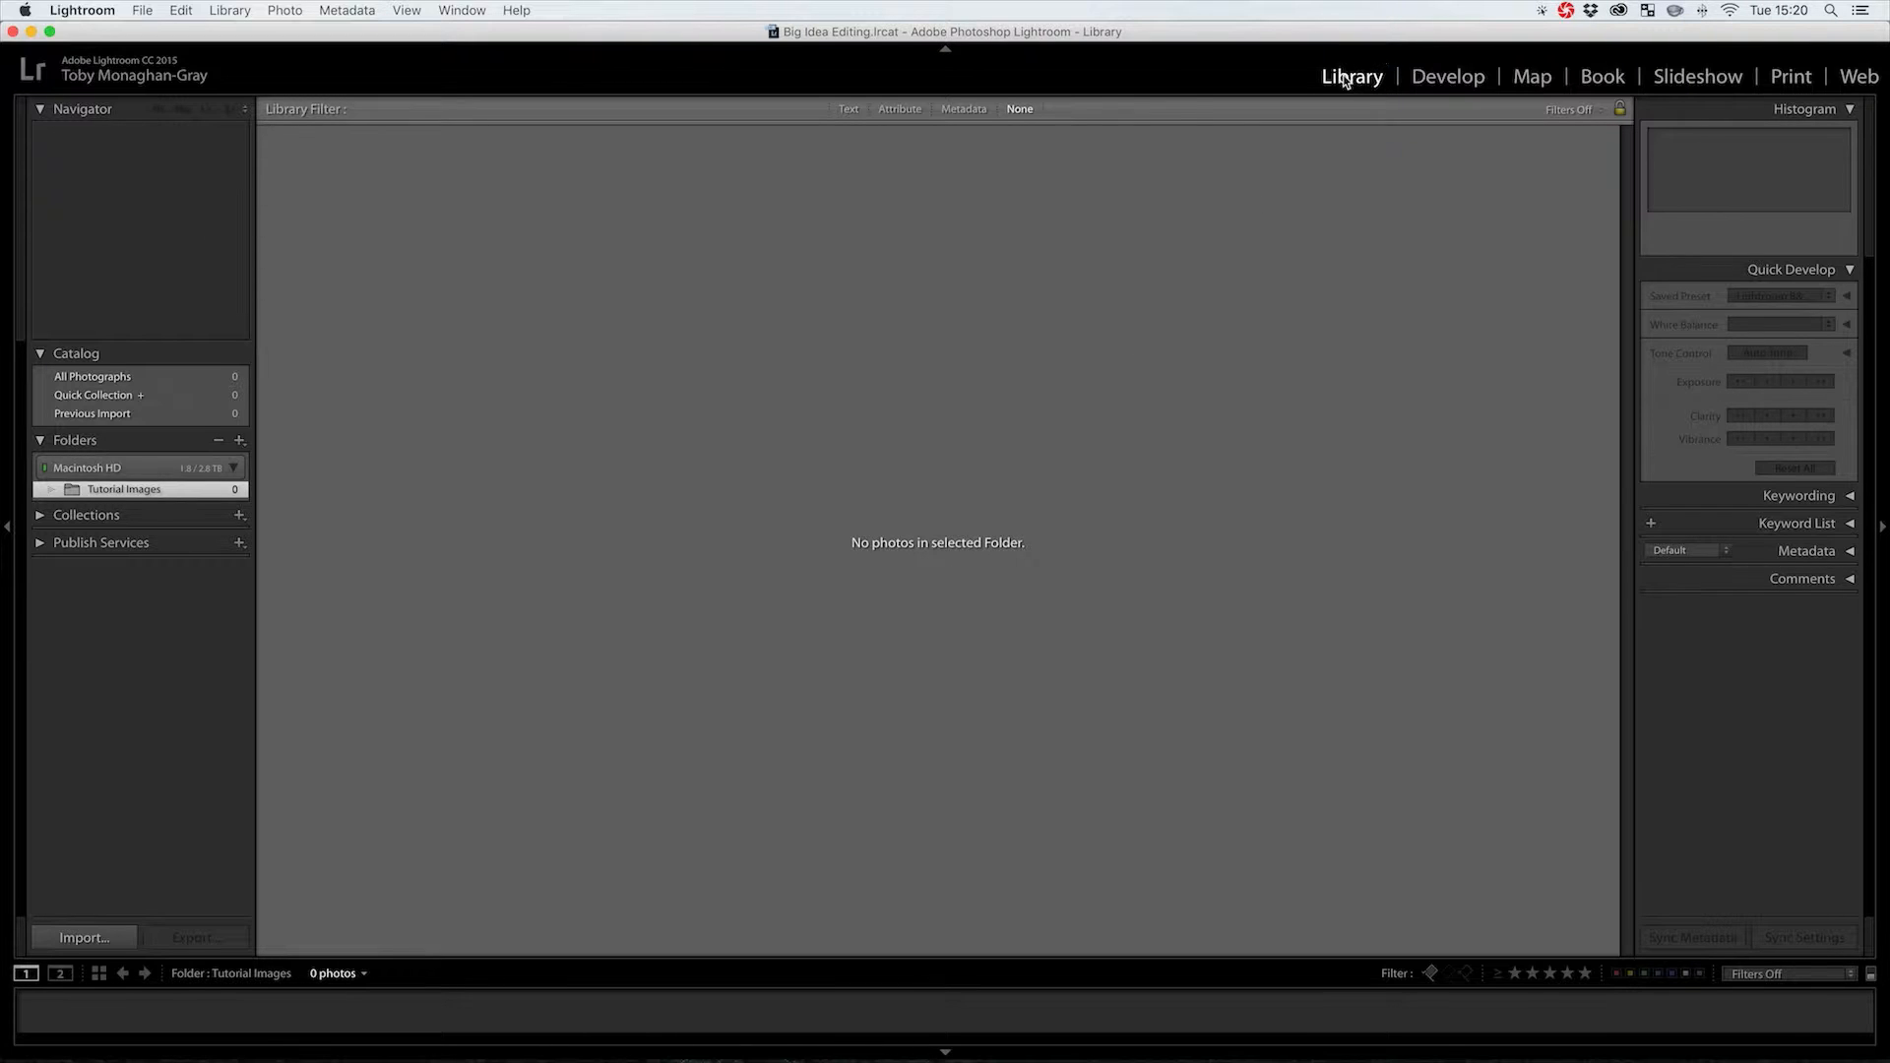
Import all 42 photos from the Tutorial Images RAW folder into the catalog
{"action": "left_click", "coordinate": [83, 939]}
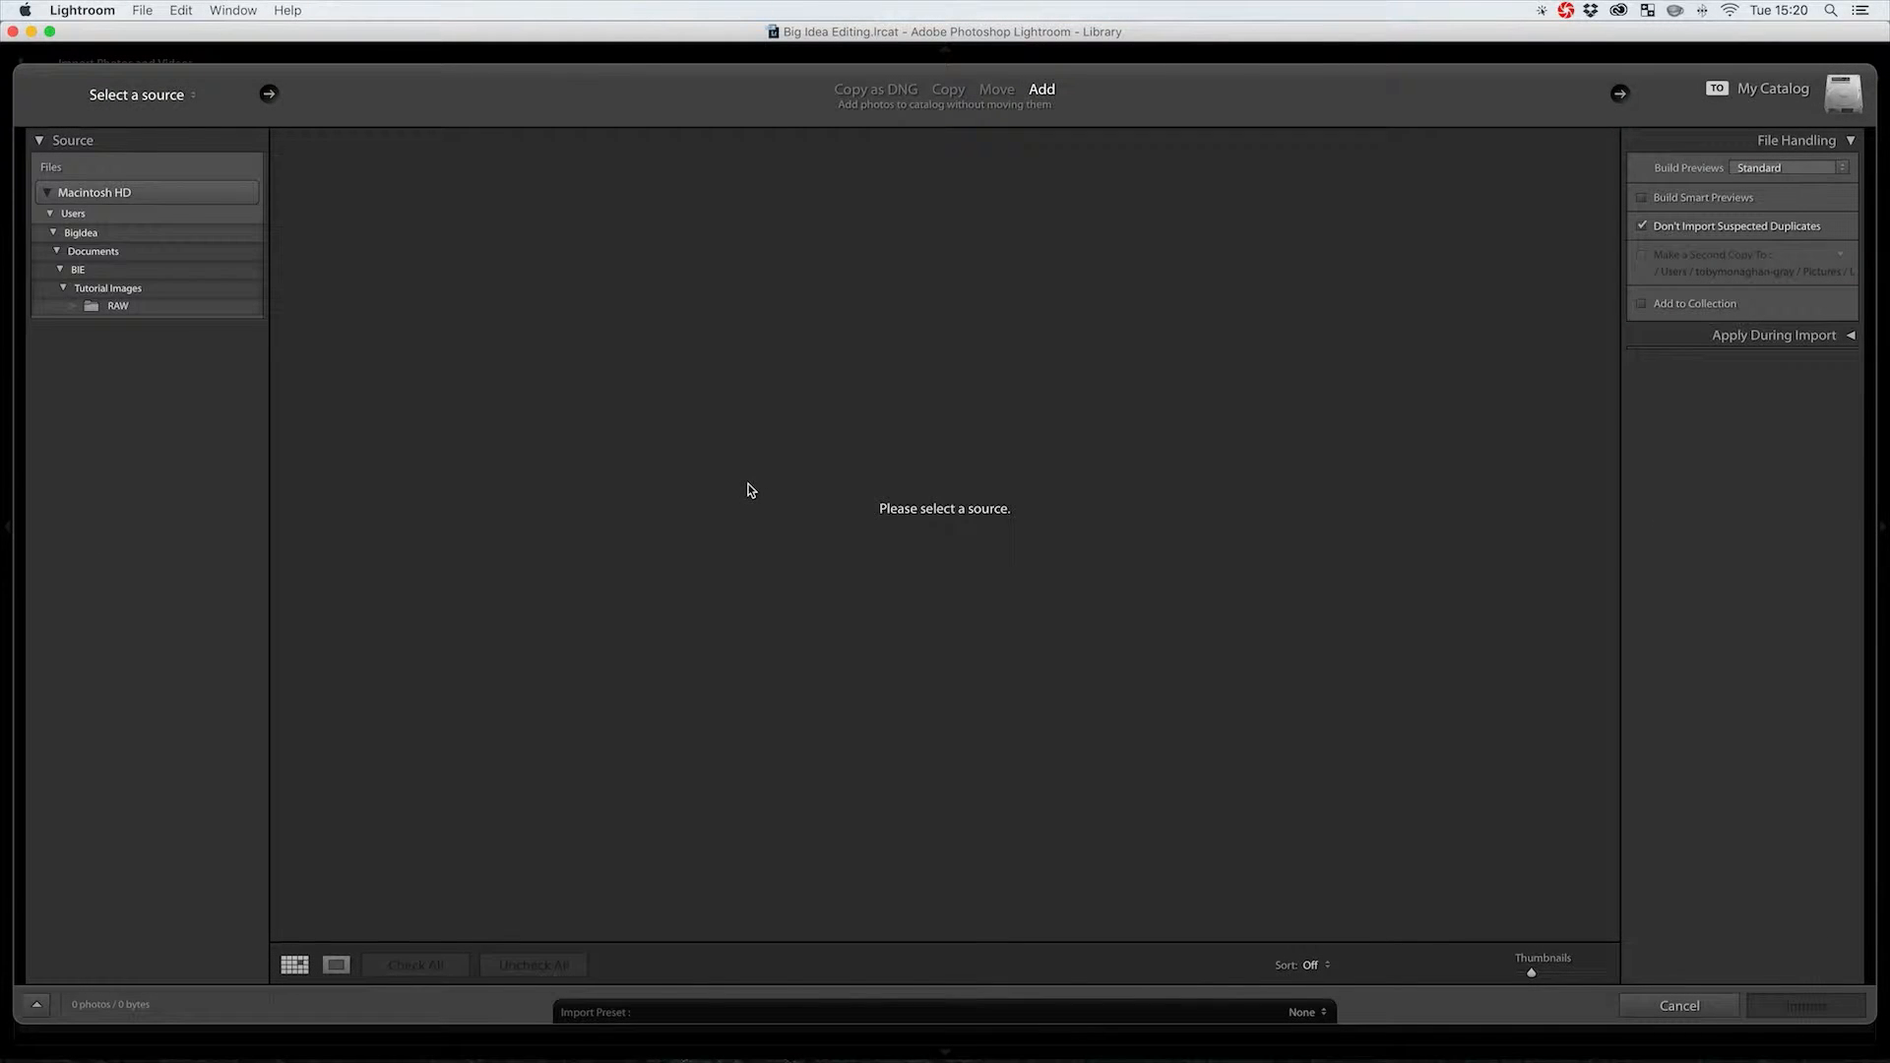
{"action": "left_click", "coordinate": [147, 307]}
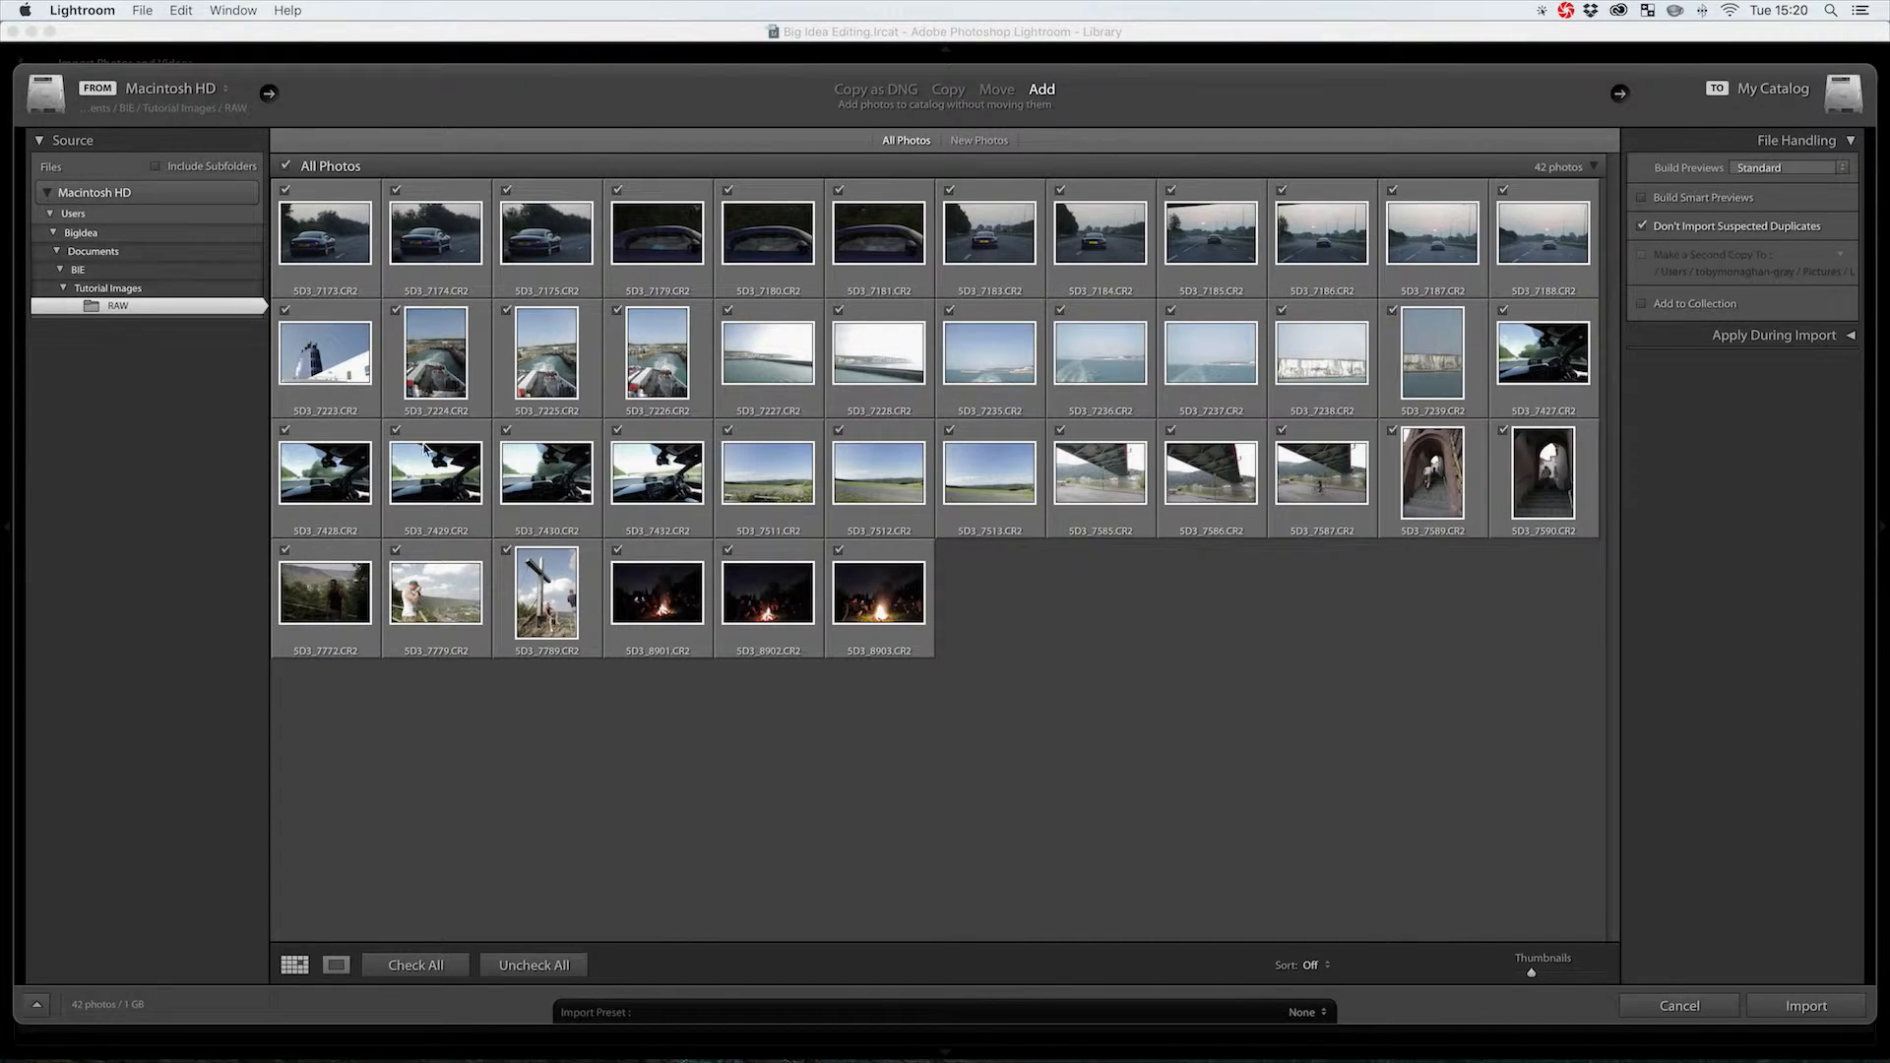
{"action": "left_click", "coordinate": [37, 1004]}
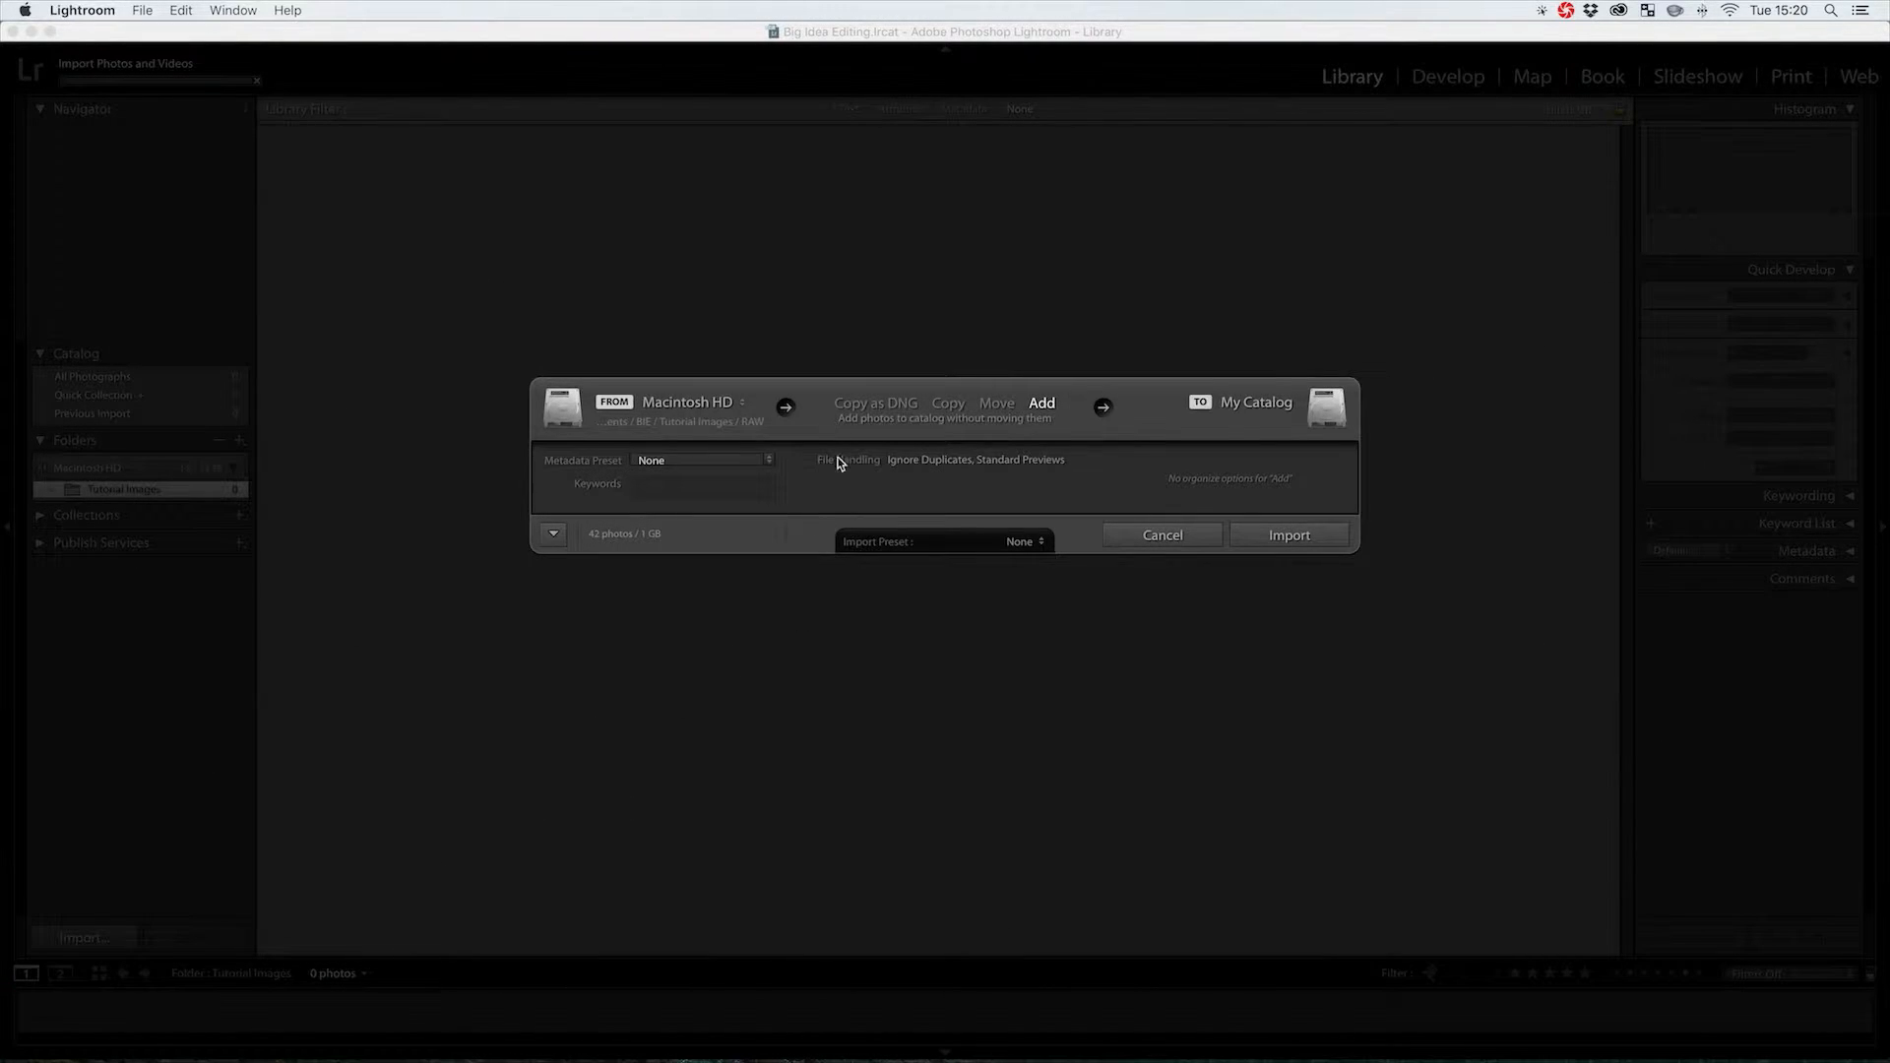
{"action": "left_click", "coordinate": [552, 539]}
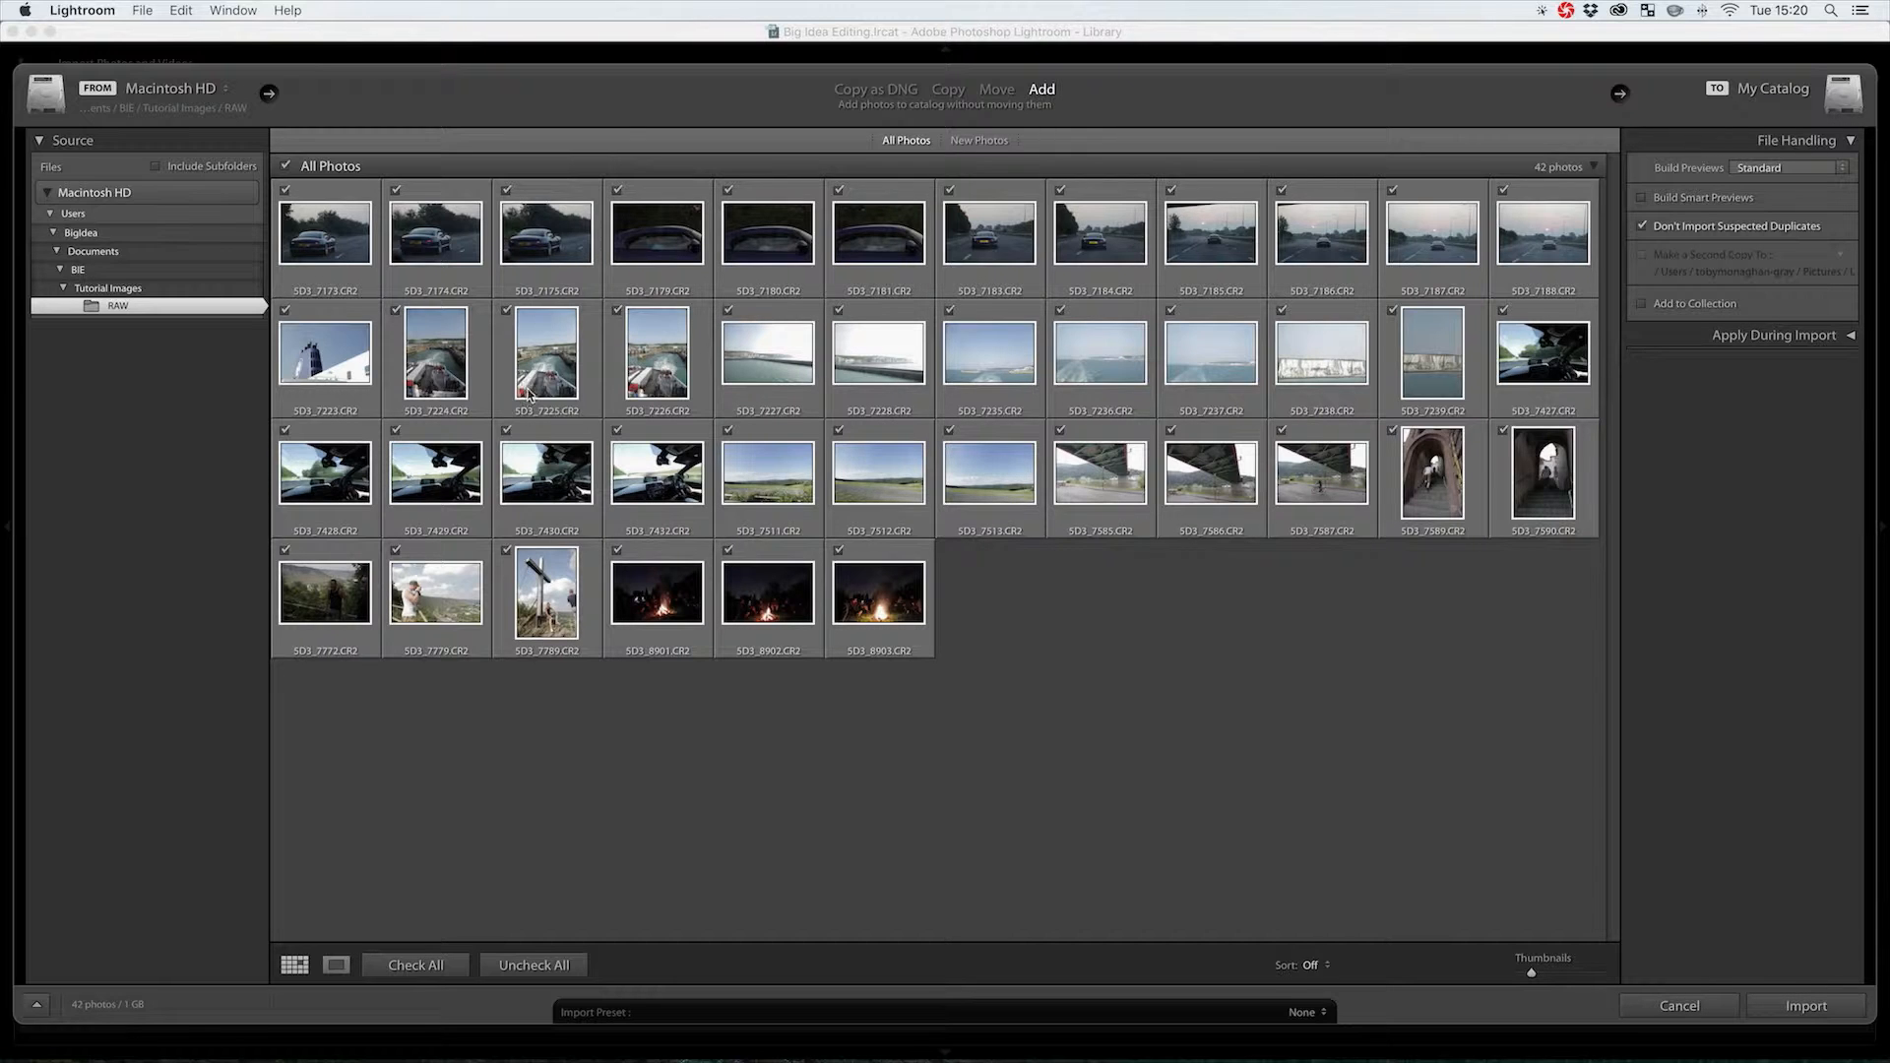
{"action": "left_click", "coordinate": [1819, 1009]}
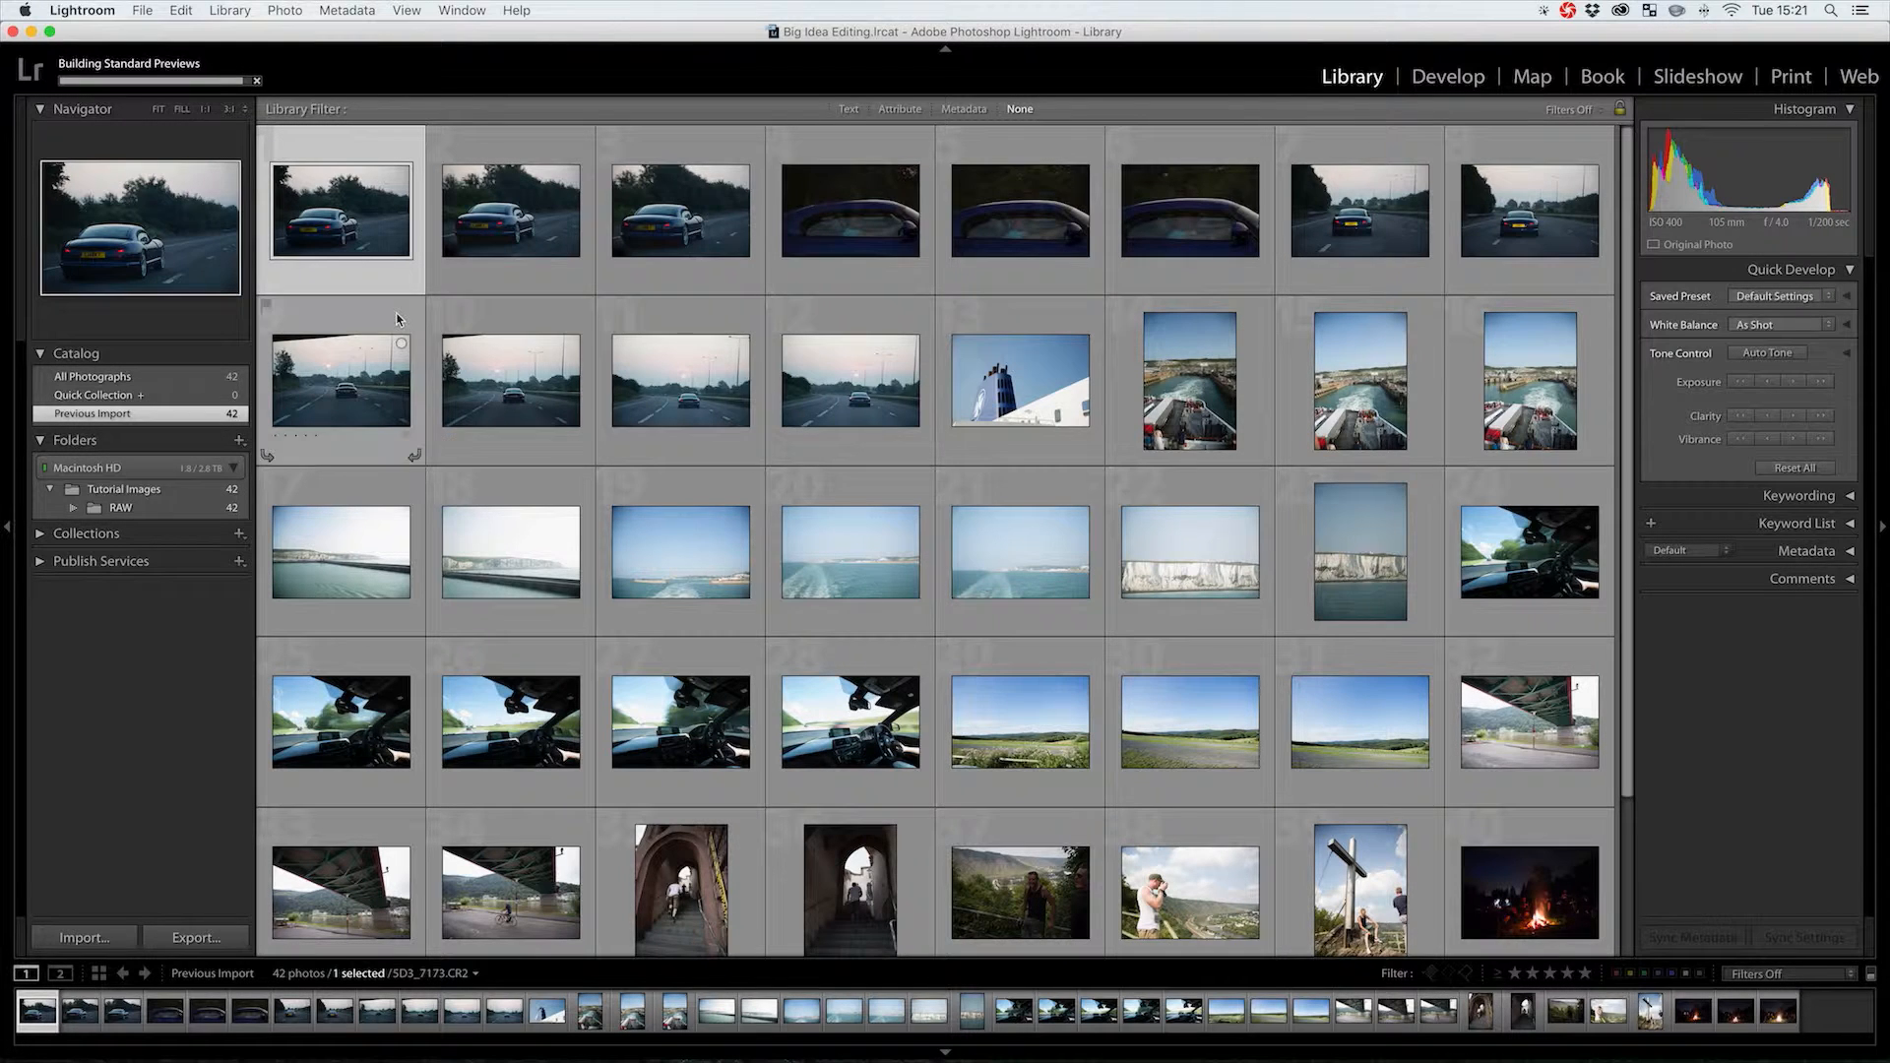
{"action": "right_click", "coordinate": [345, 209]}
{"action": "mouse_move", "coordinate": [471, 401]}
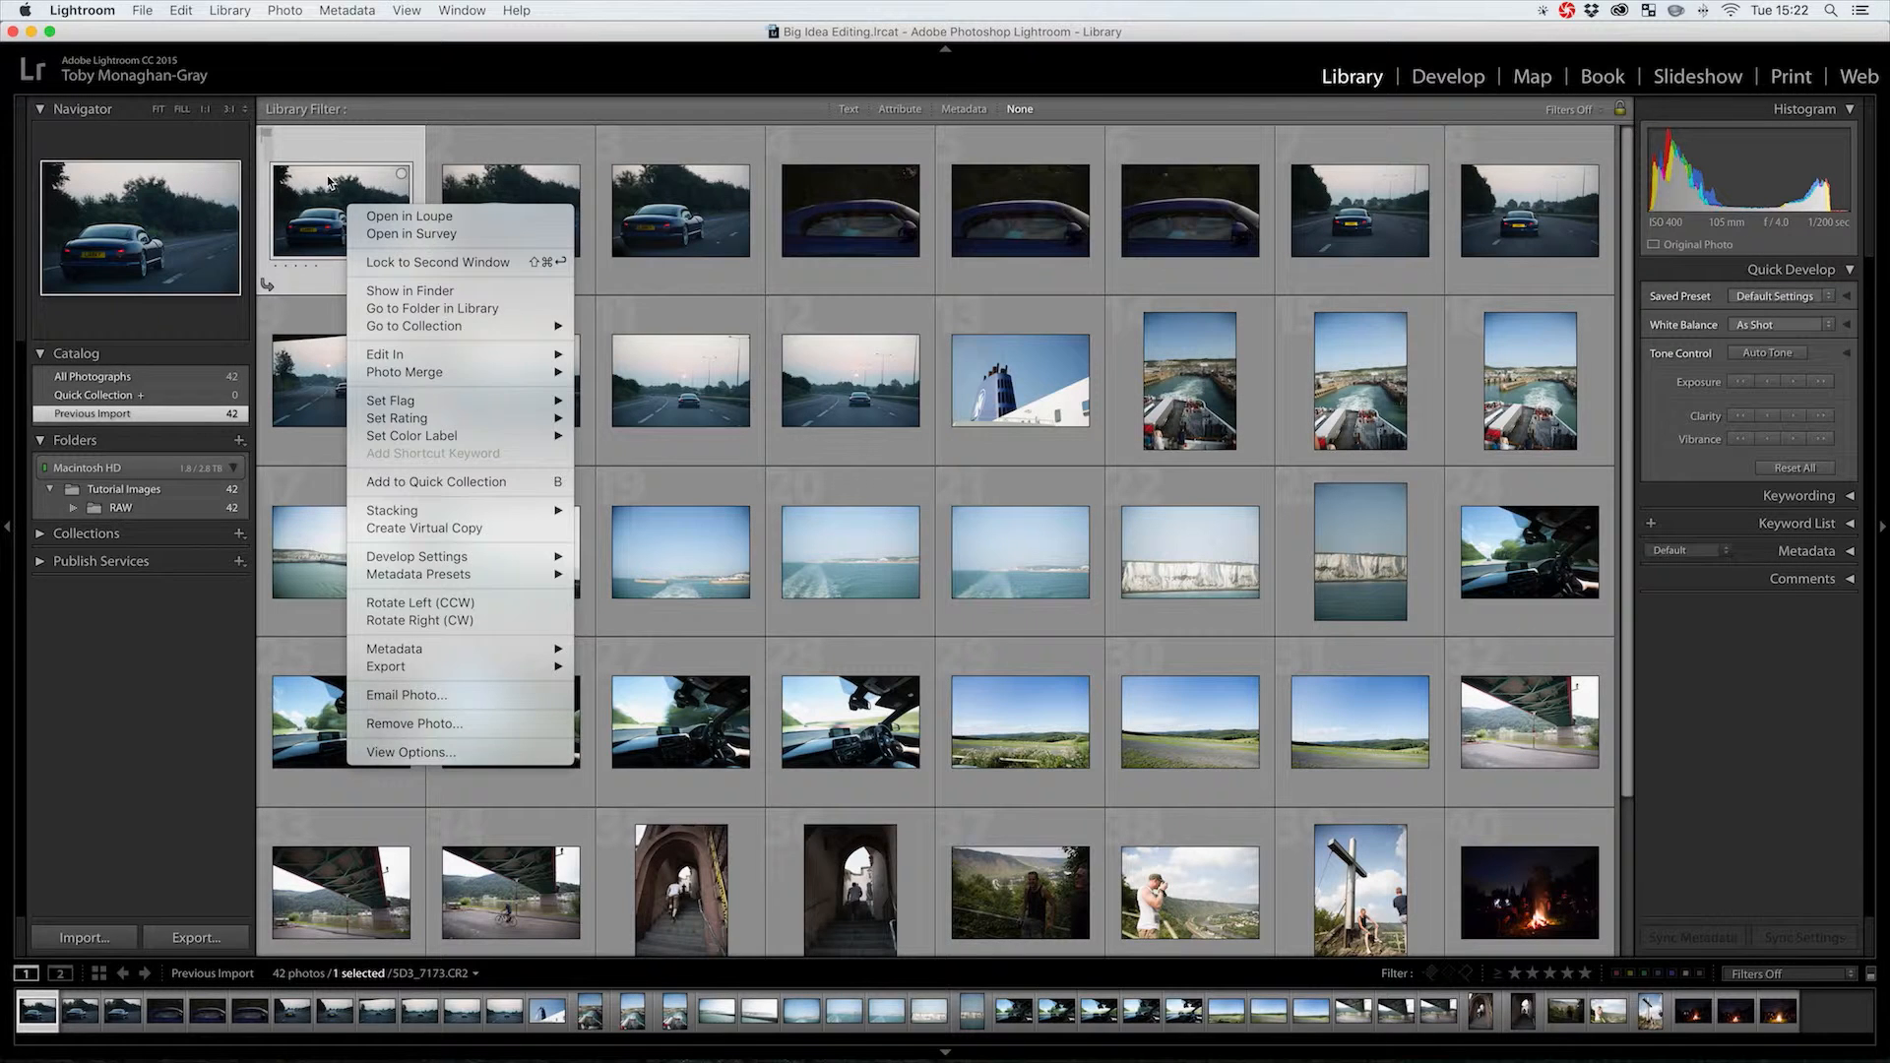
{"action": "left_click", "coordinate": [329, 182]}
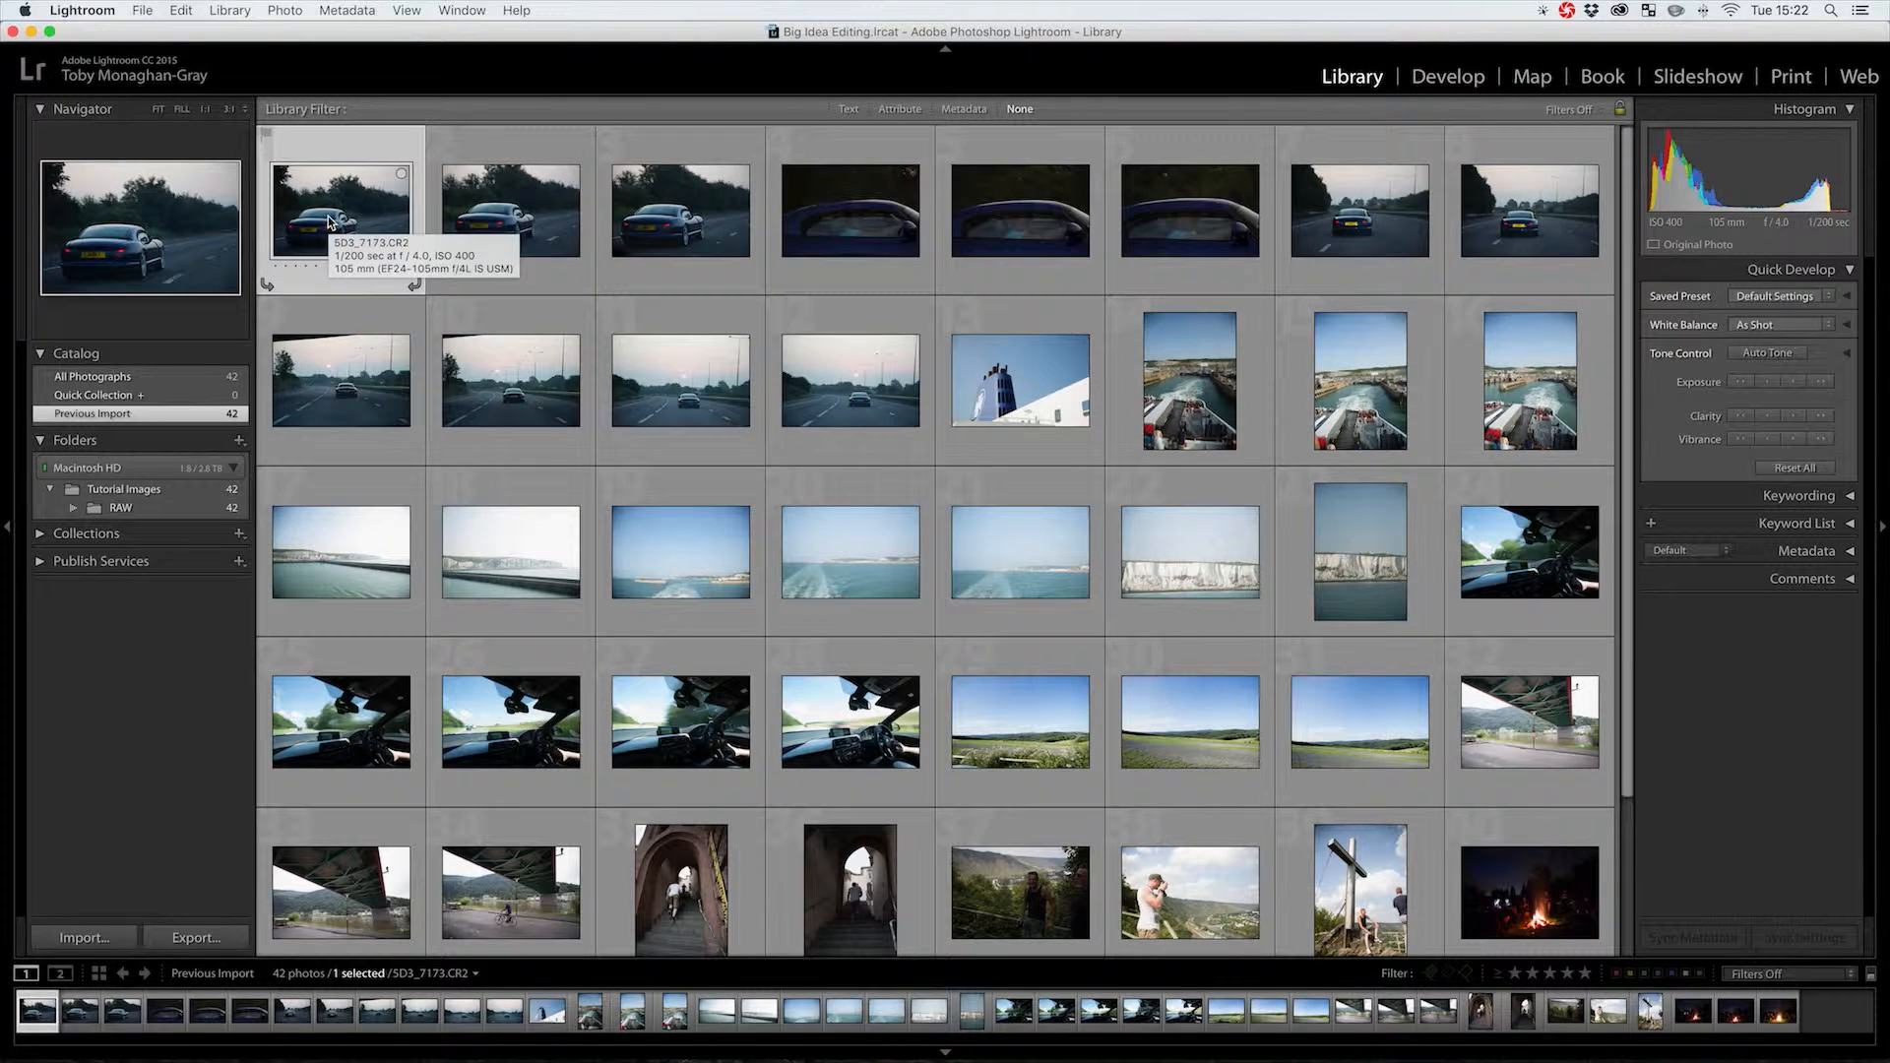
{"action": "key", "text": "p"}
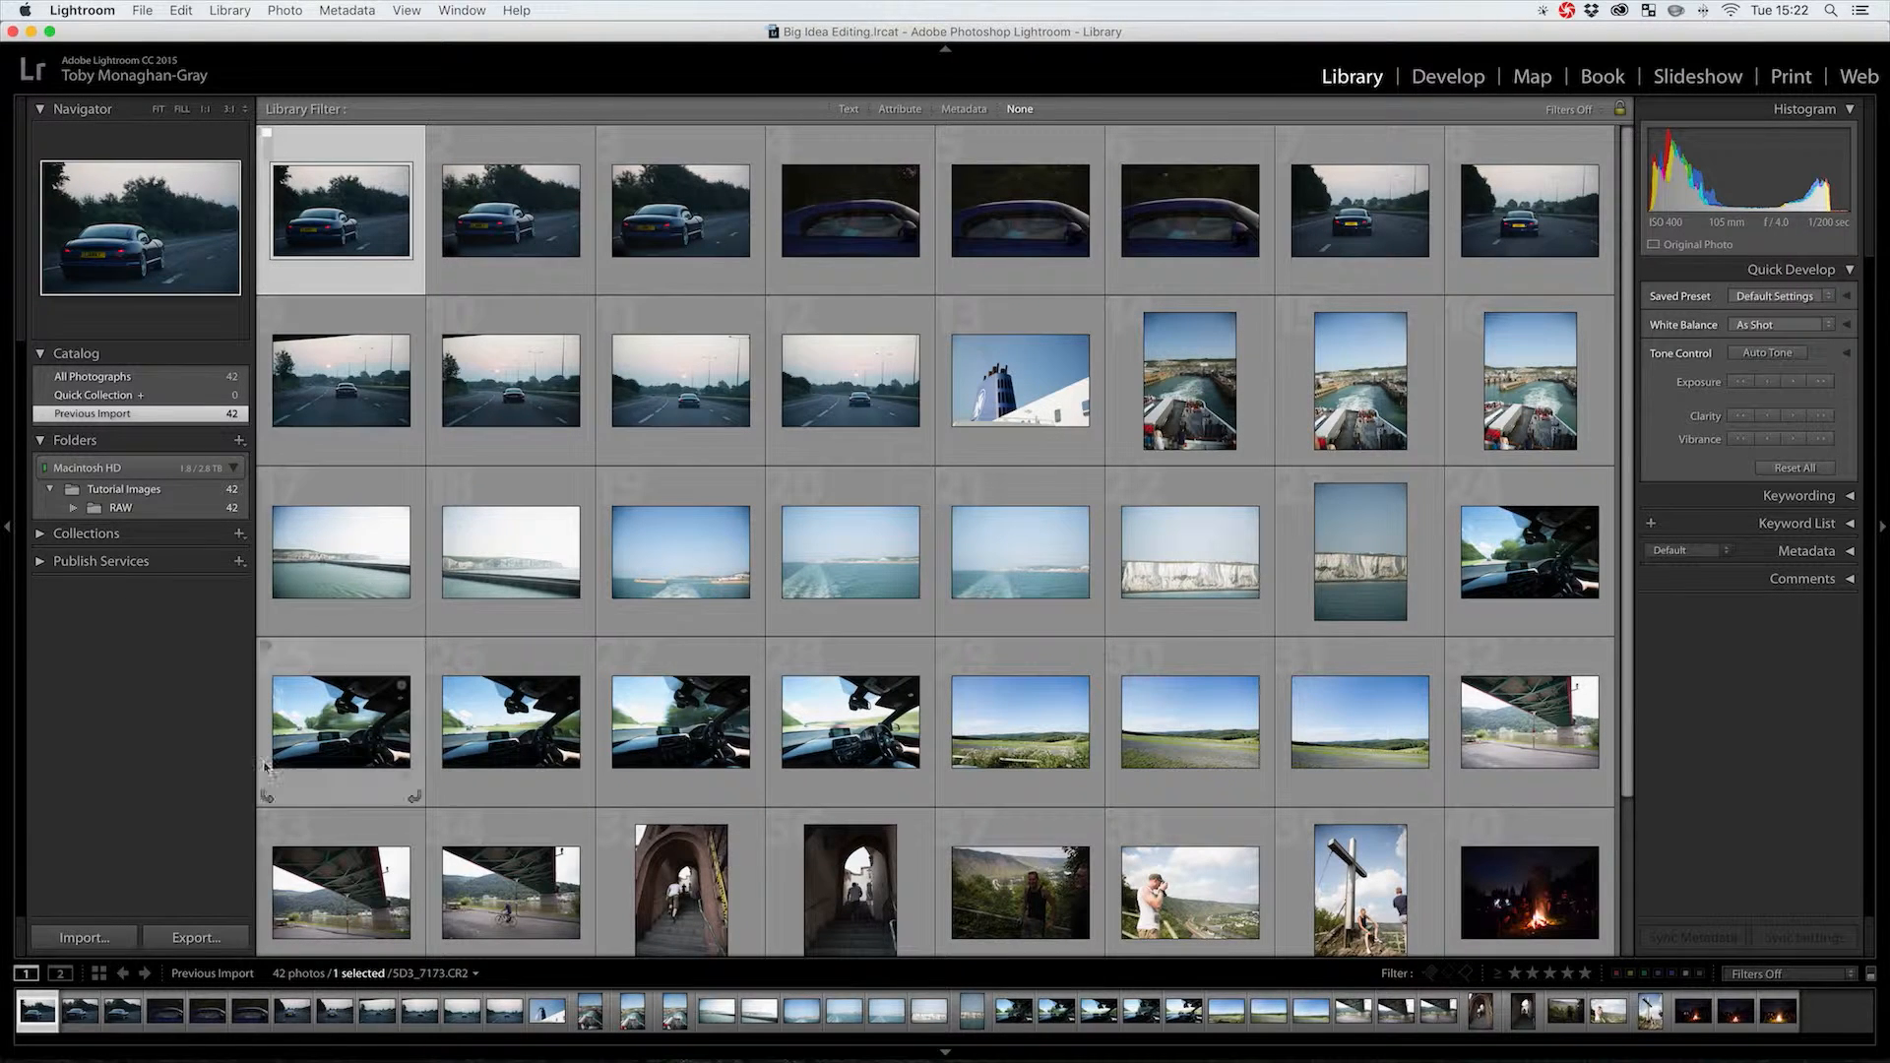
{"action": "left_click", "coordinate": [506, 400]}
{"action": "scroll", "coordinate": [506, 400], "scroll_direction": "down", "scroll_amount": 2}
{"action": "scroll", "coordinate": [433, 315], "scroll_direction": "up", "scroll_amount": 2}
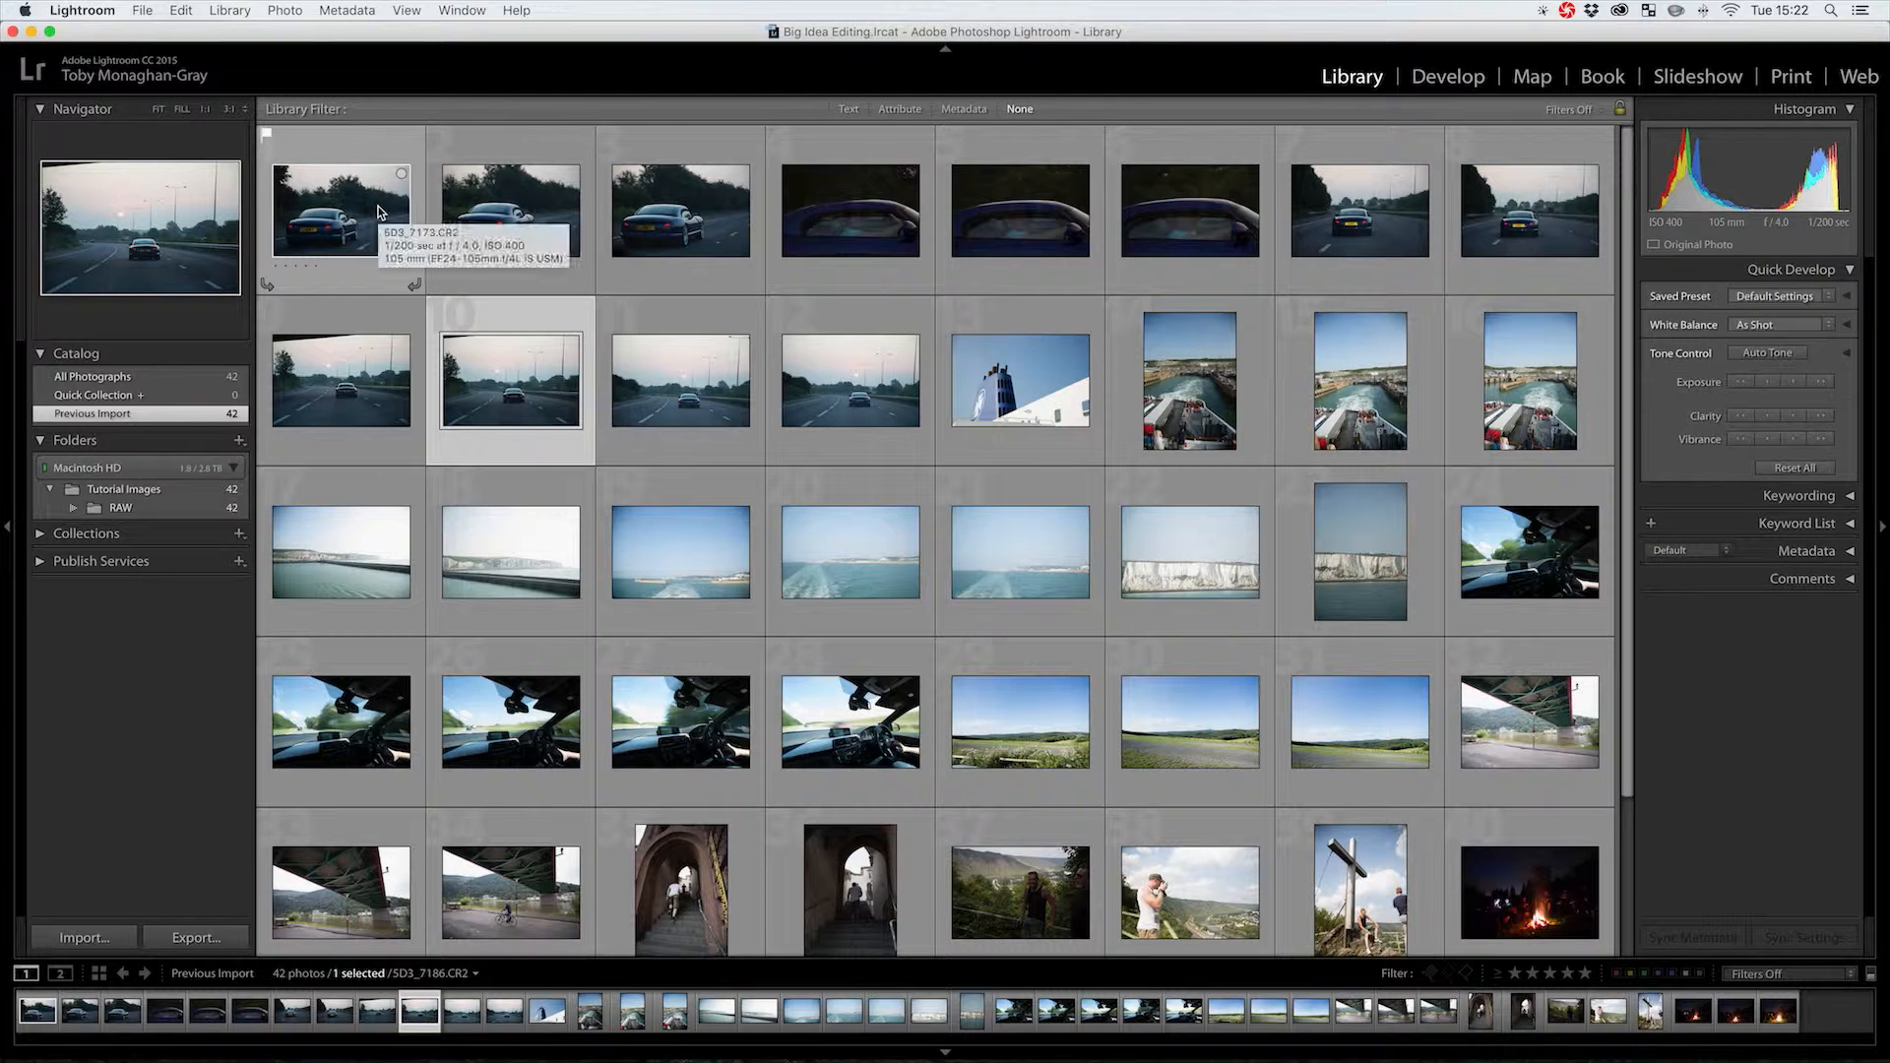
{"action": "left_click", "coordinate": [318, 218]}
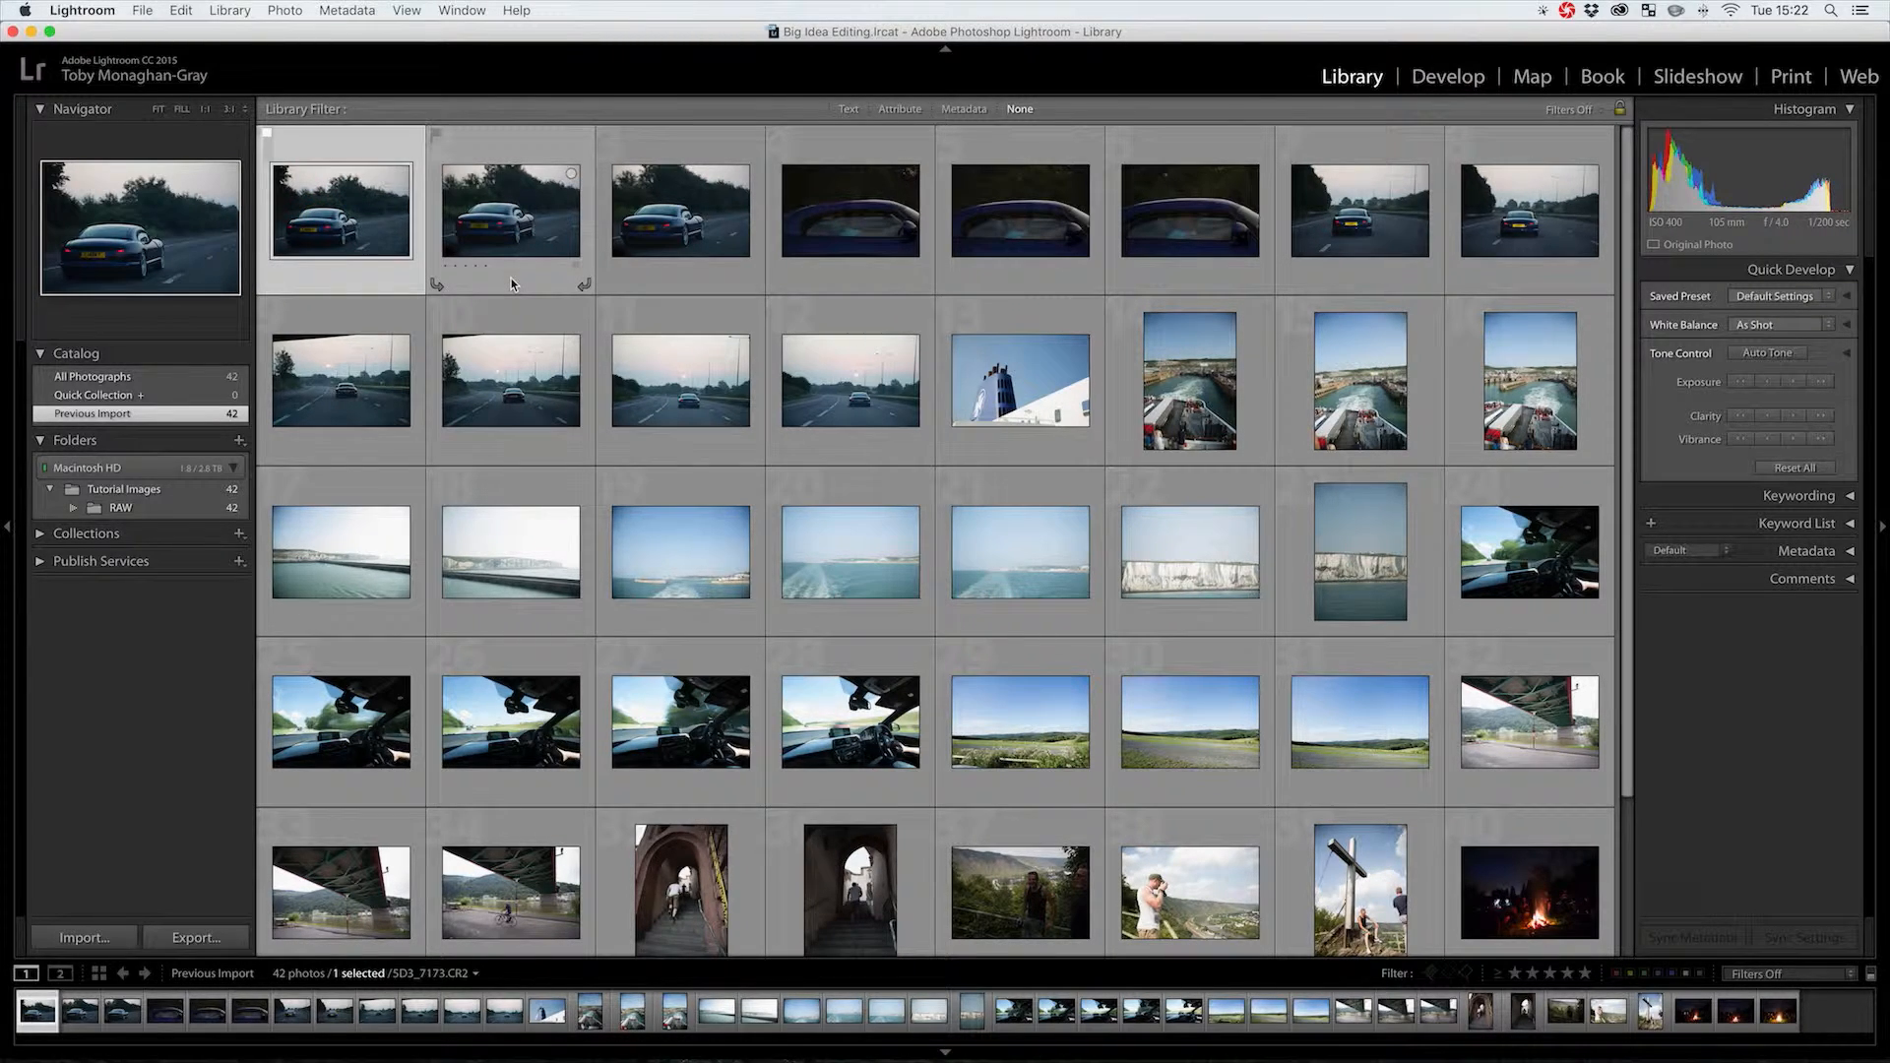
{"action": "key", "text": "u"}
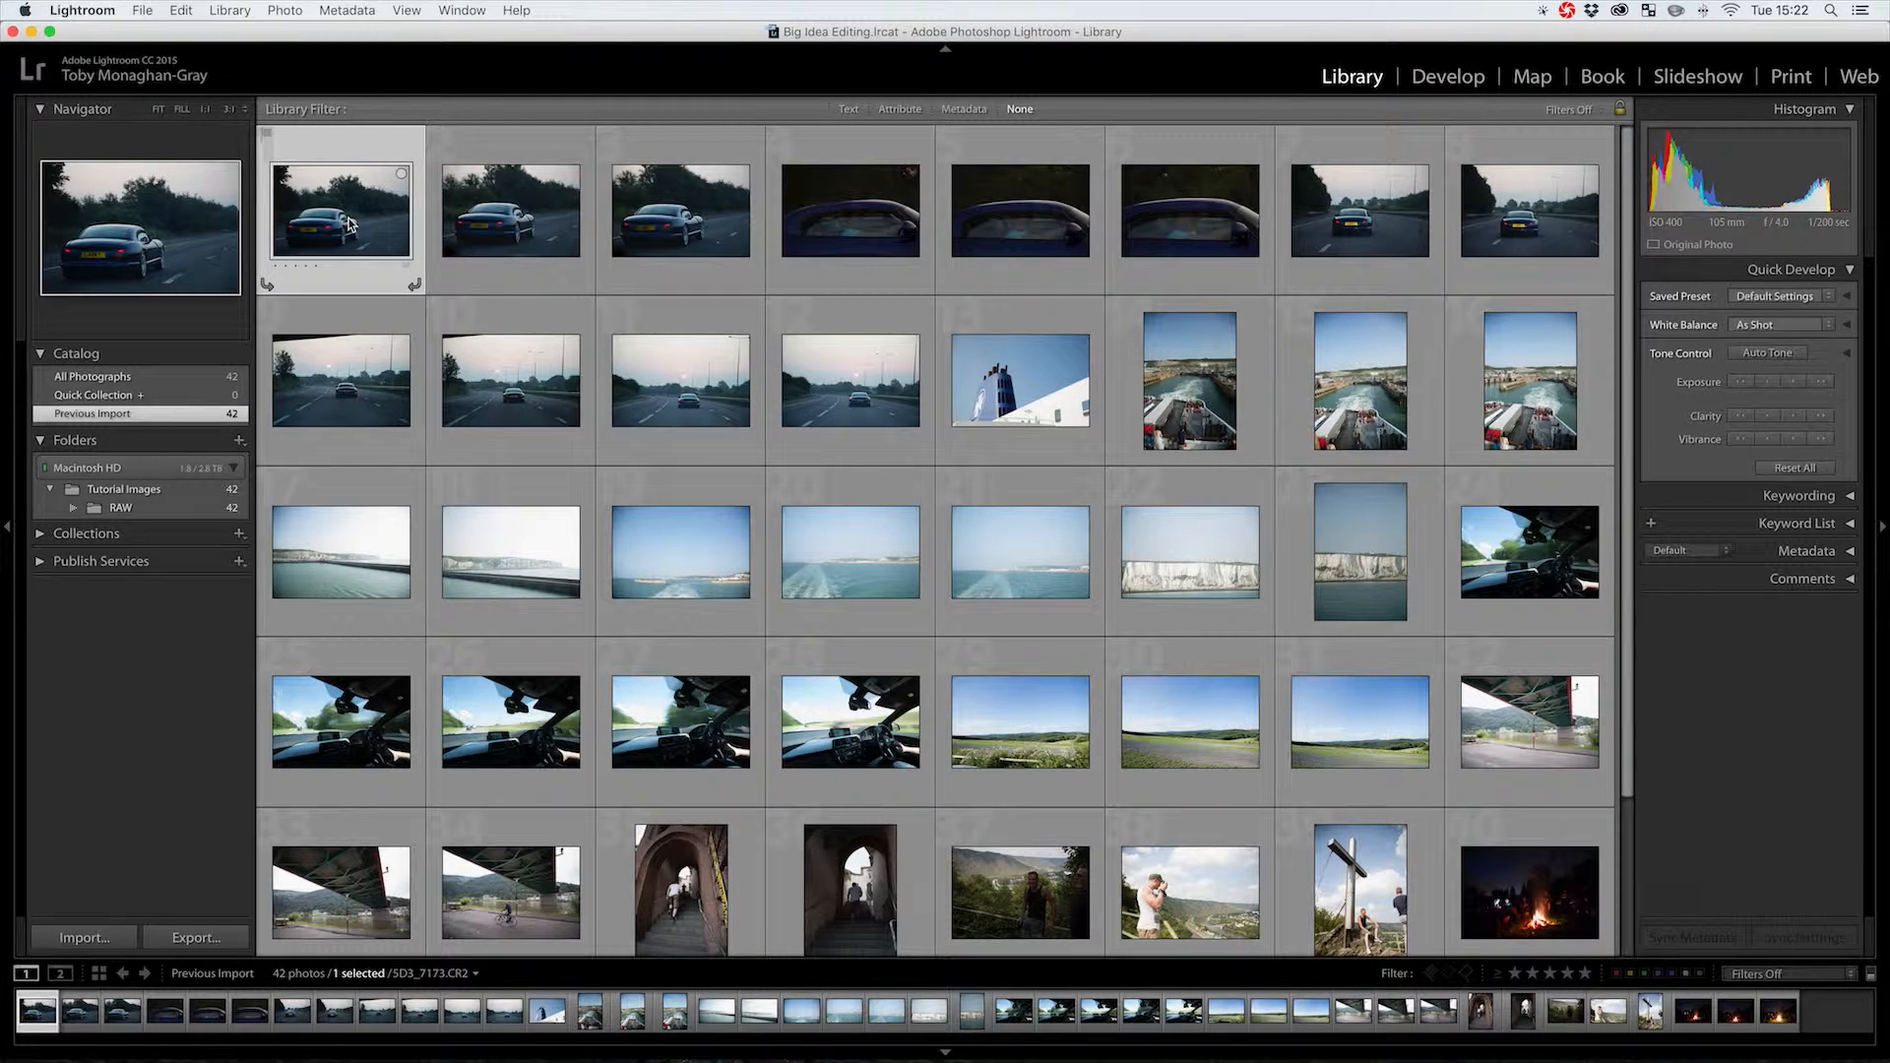
{"action": "mouse_move", "coordinate": [350, 224]}
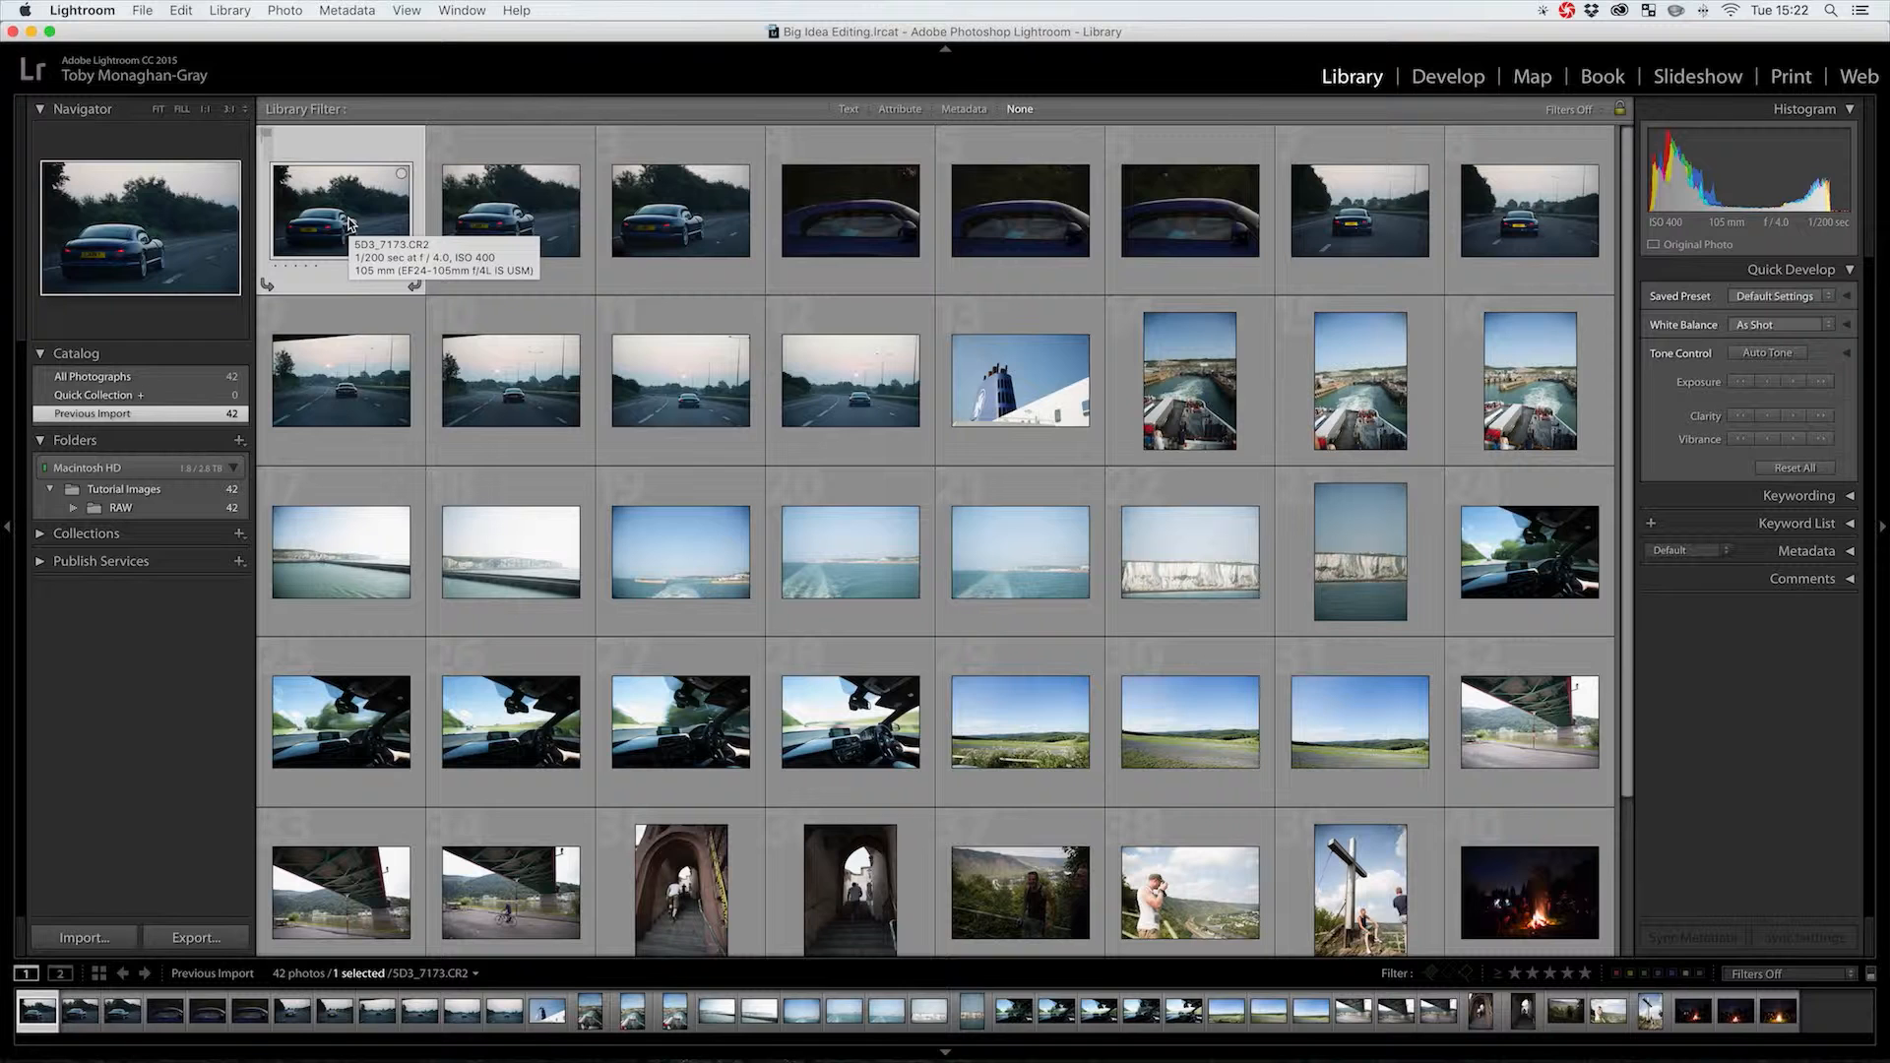
{"action": "key", "text": "x"}
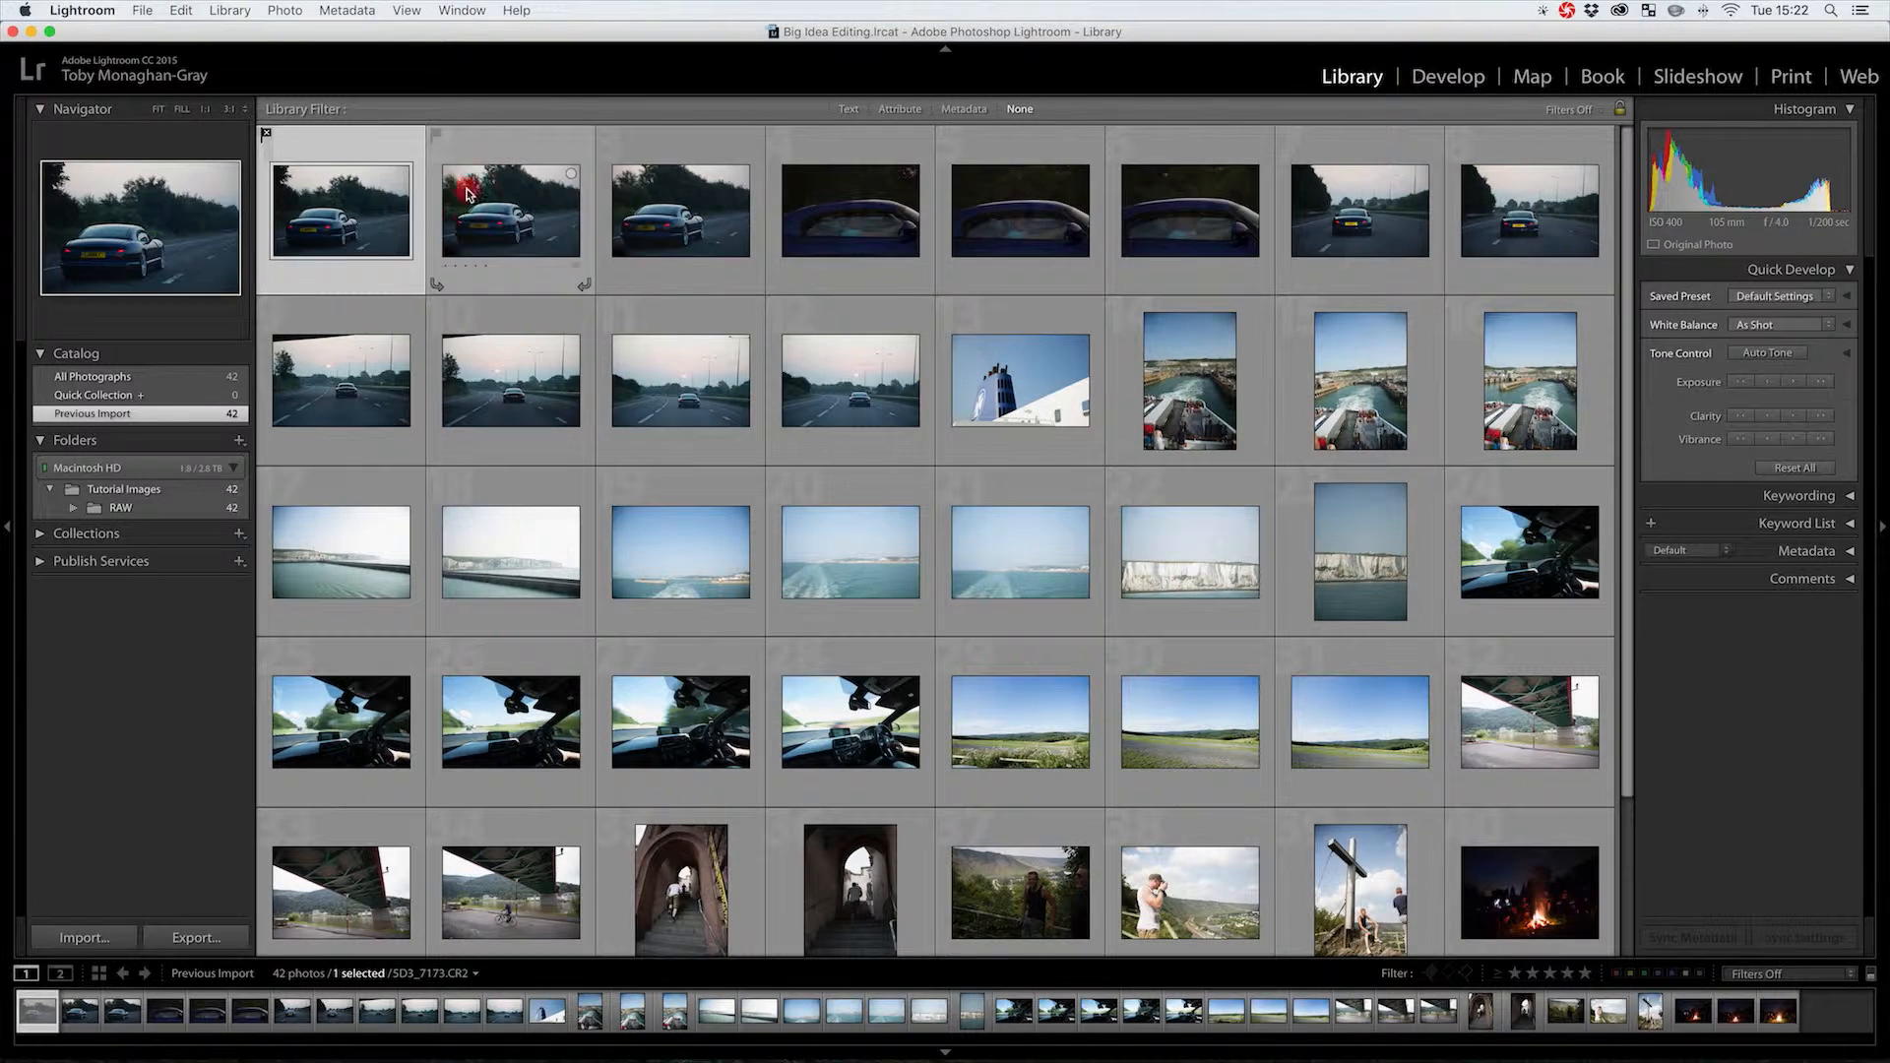
{"action": "left_click", "coordinate": [467, 189]}
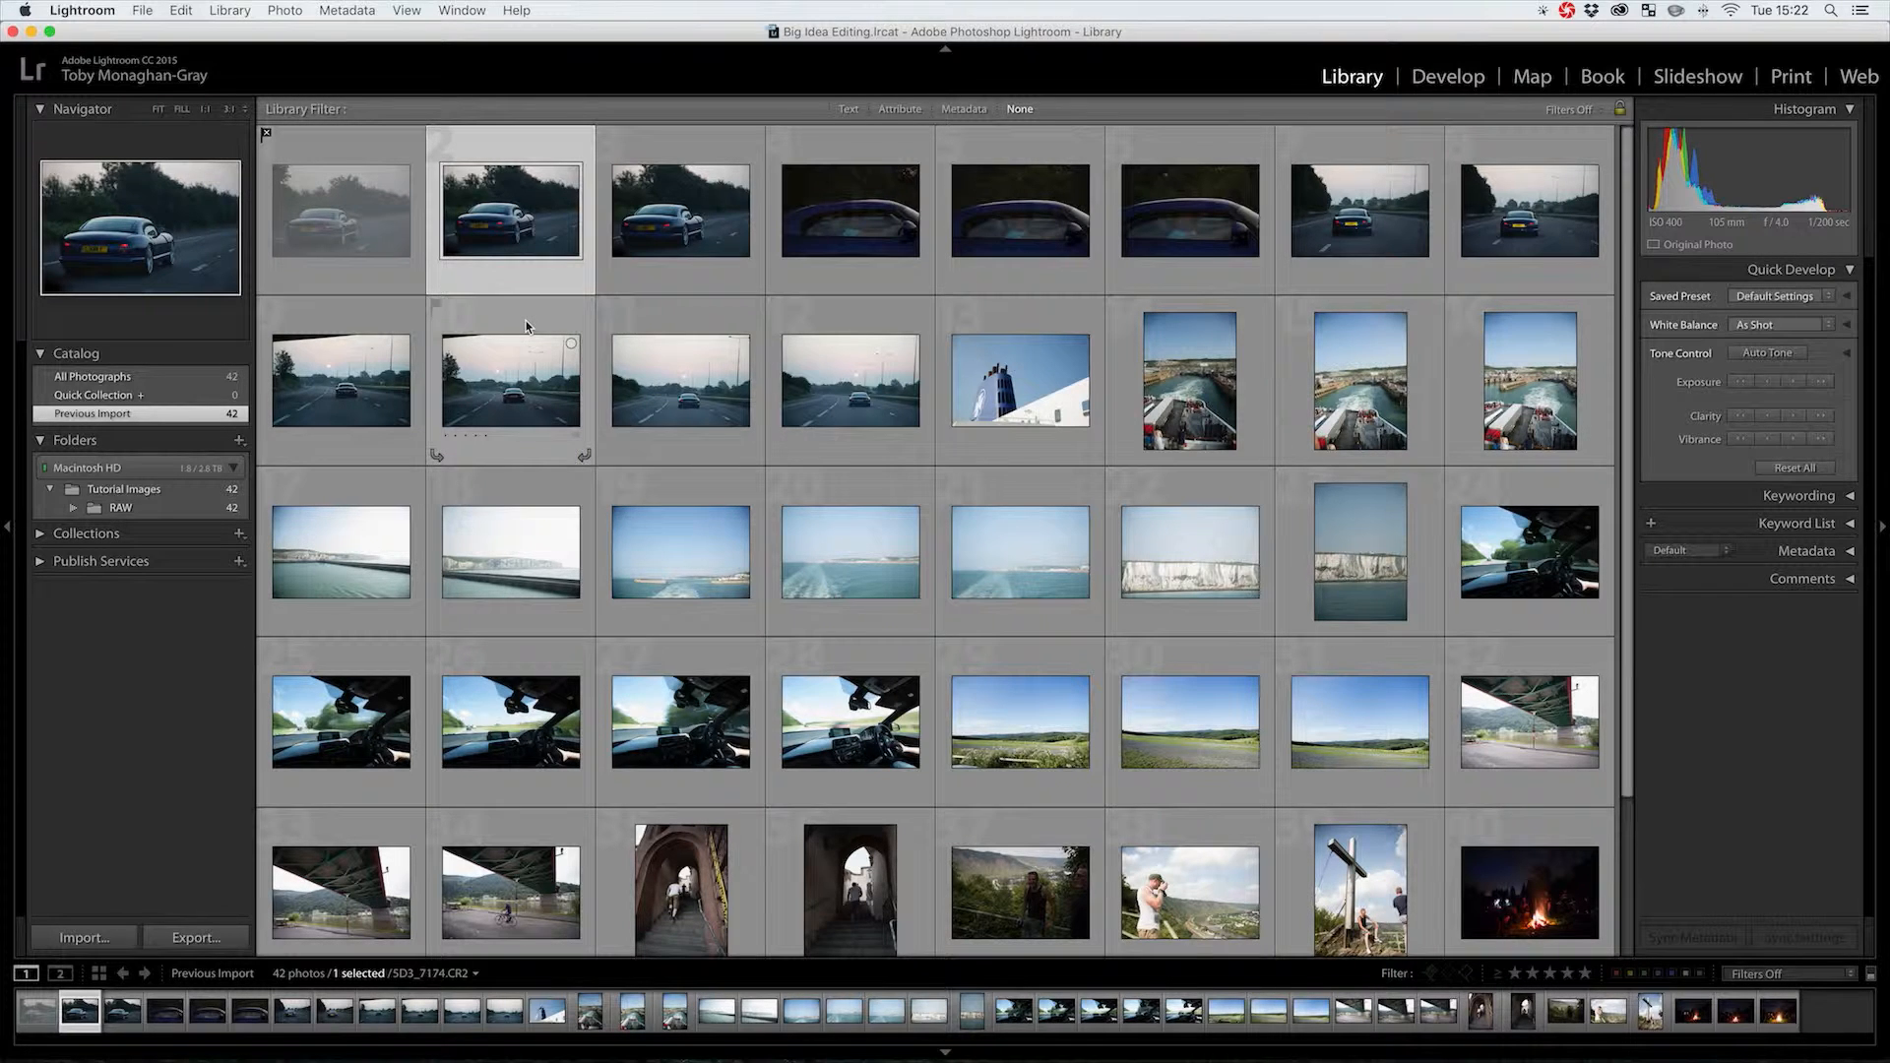
{"action": "left_click", "coordinate": [313, 195]}
{"action": "key", "text": "u"}
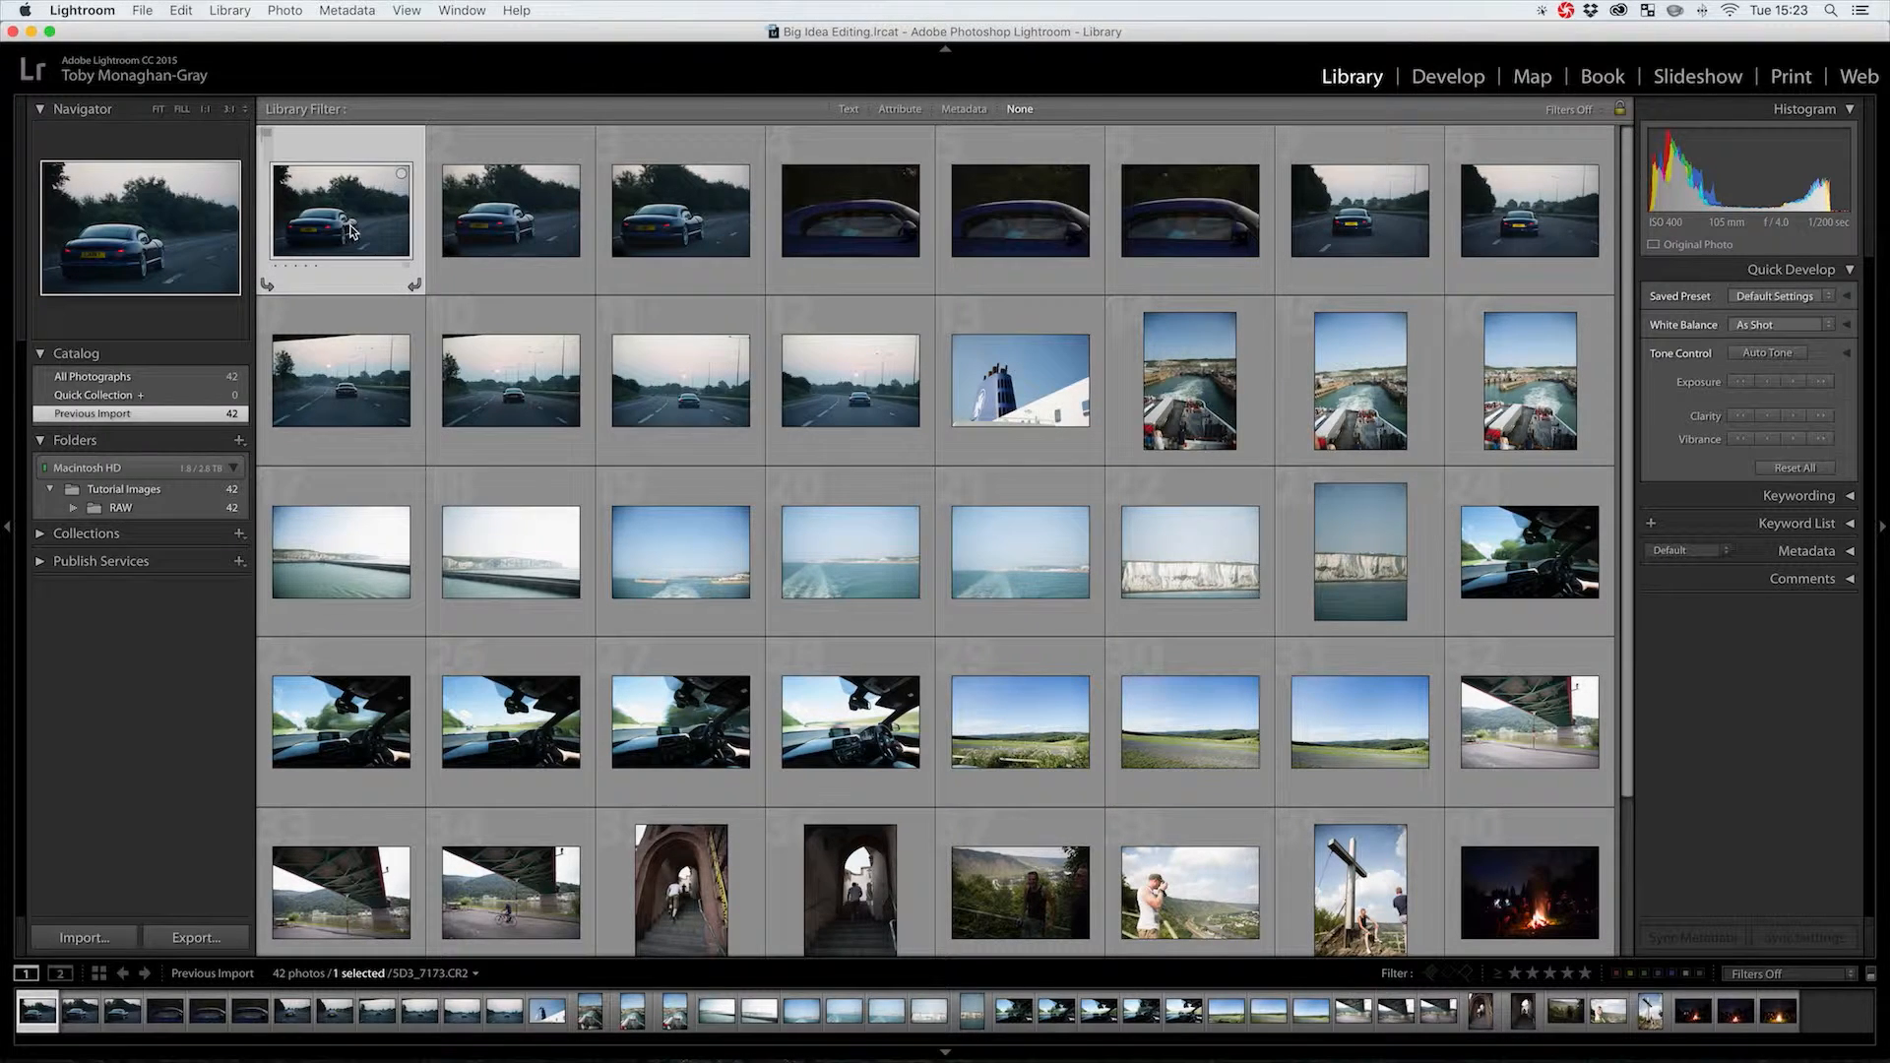
Select the first six photos, three car and three car-window shots, and show them in Survey view
{"action": "key", "text": "space"}
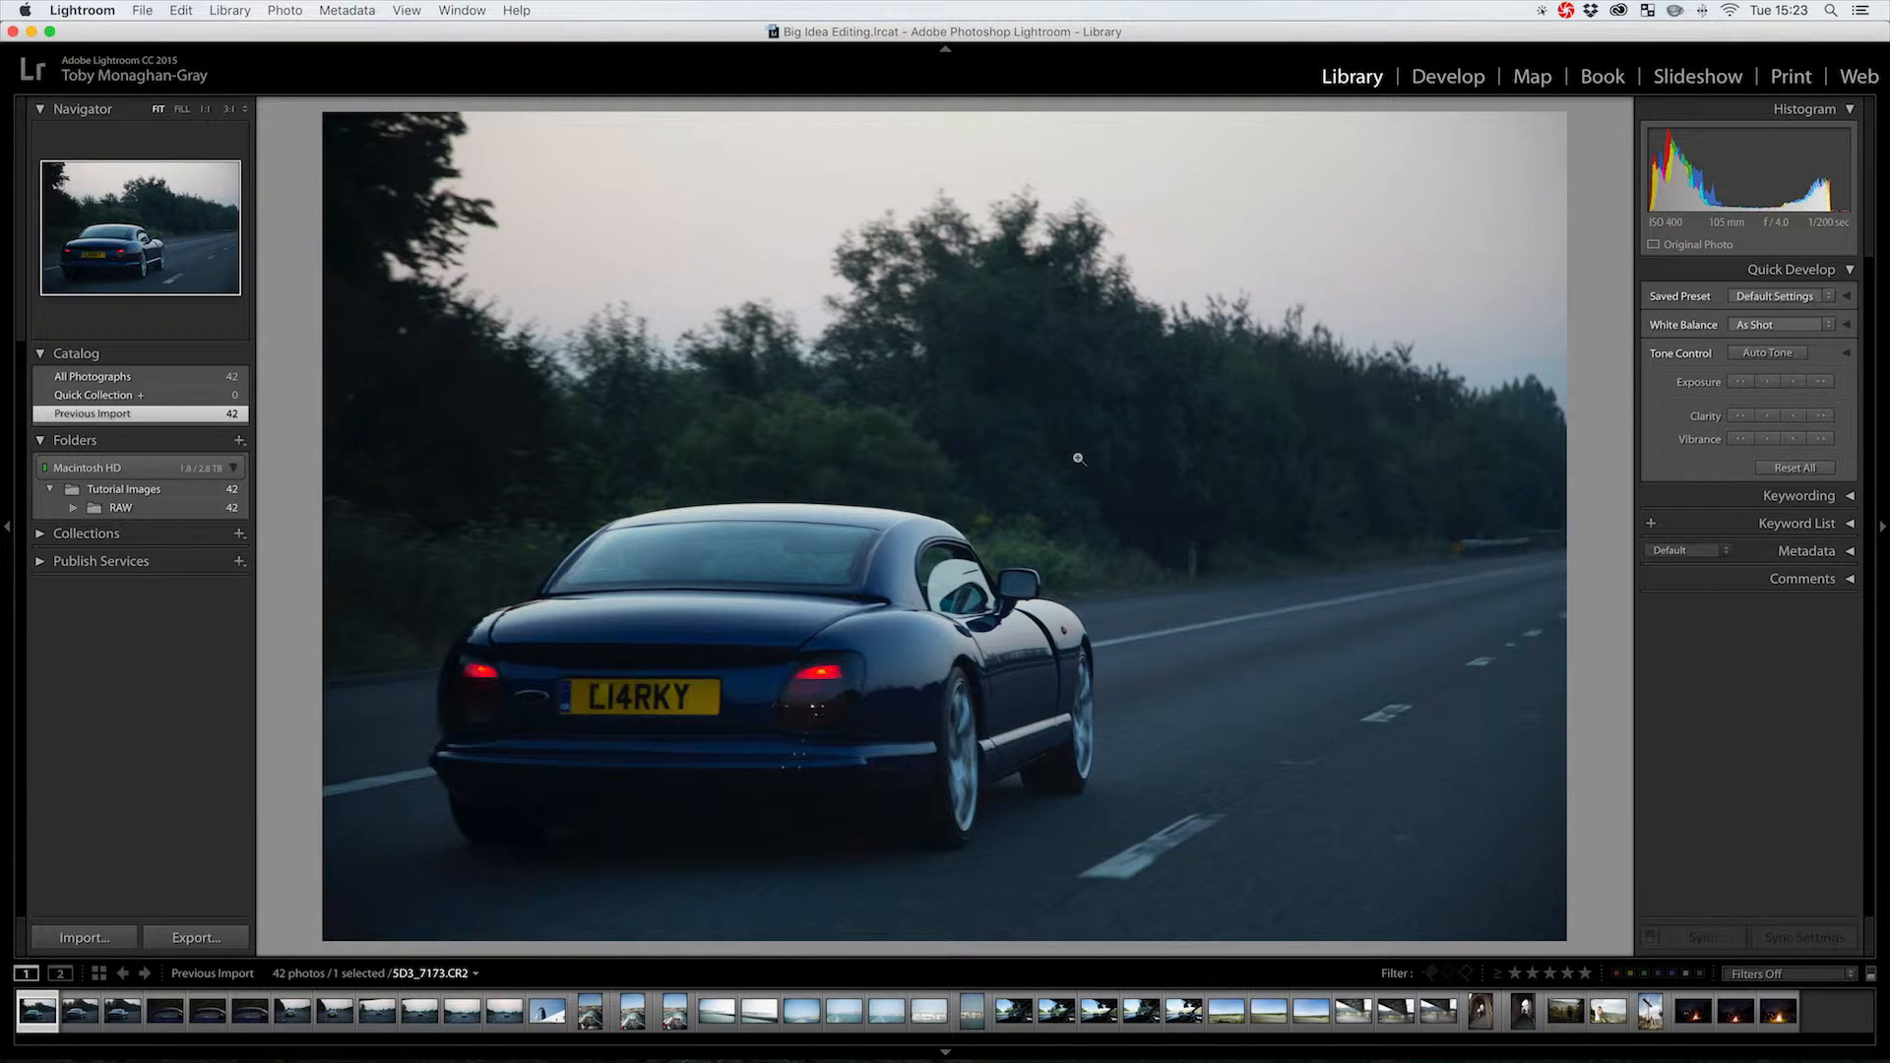
{"action": "key", "text": "g"}
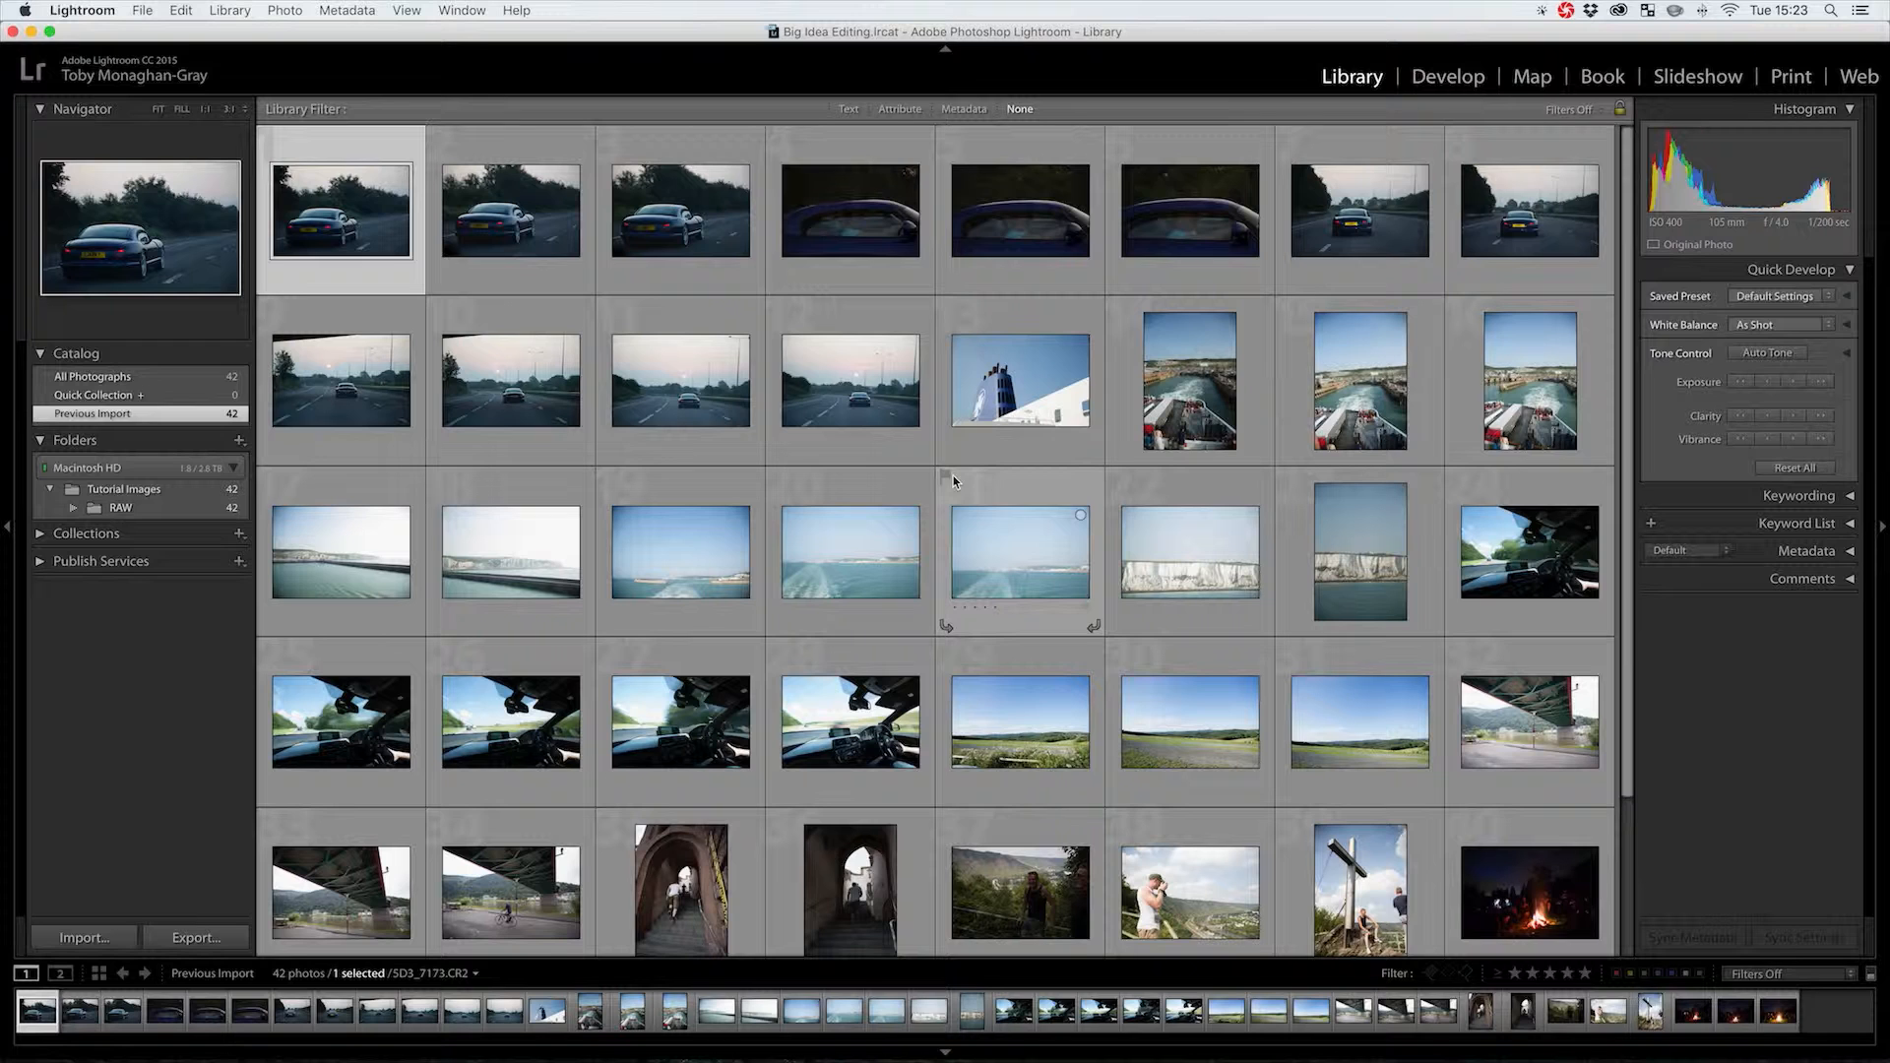
{"action": "key", "text": "shift"}
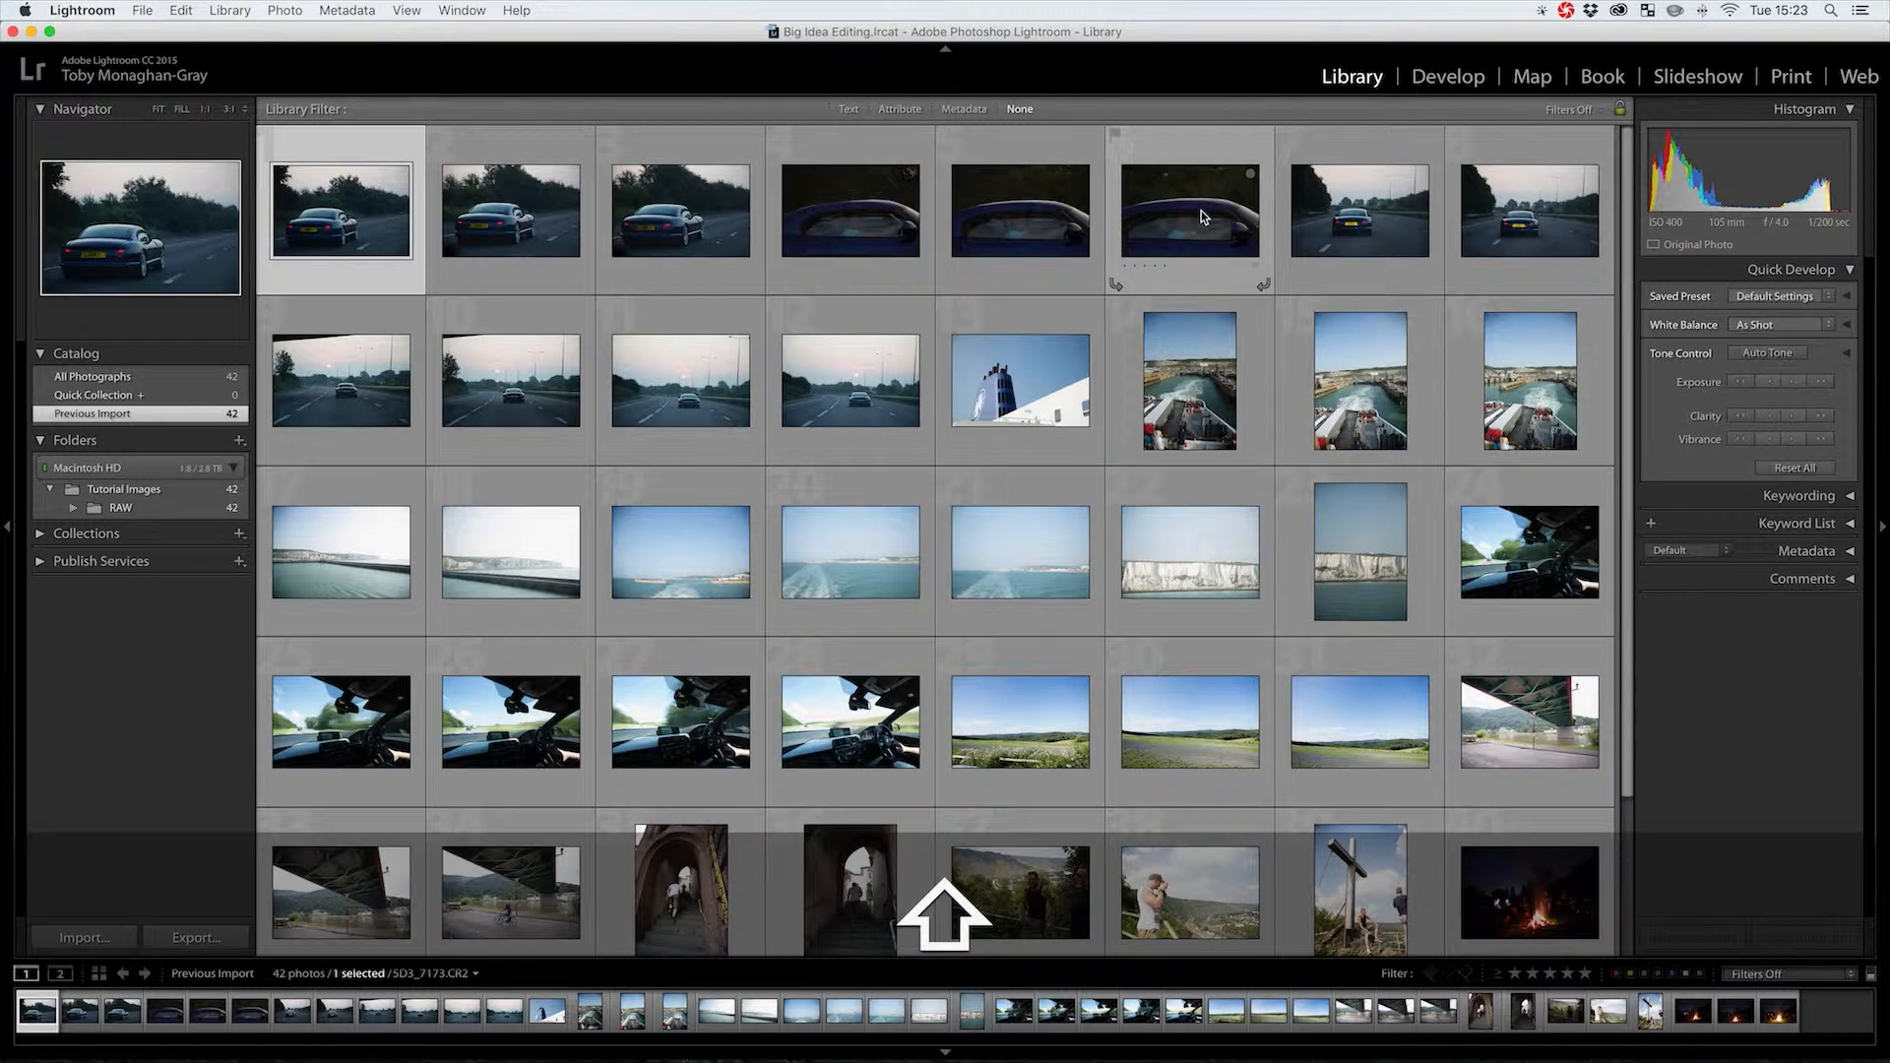
{"action": "left_click", "coordinate": [1201, 209], "text": "shift"}
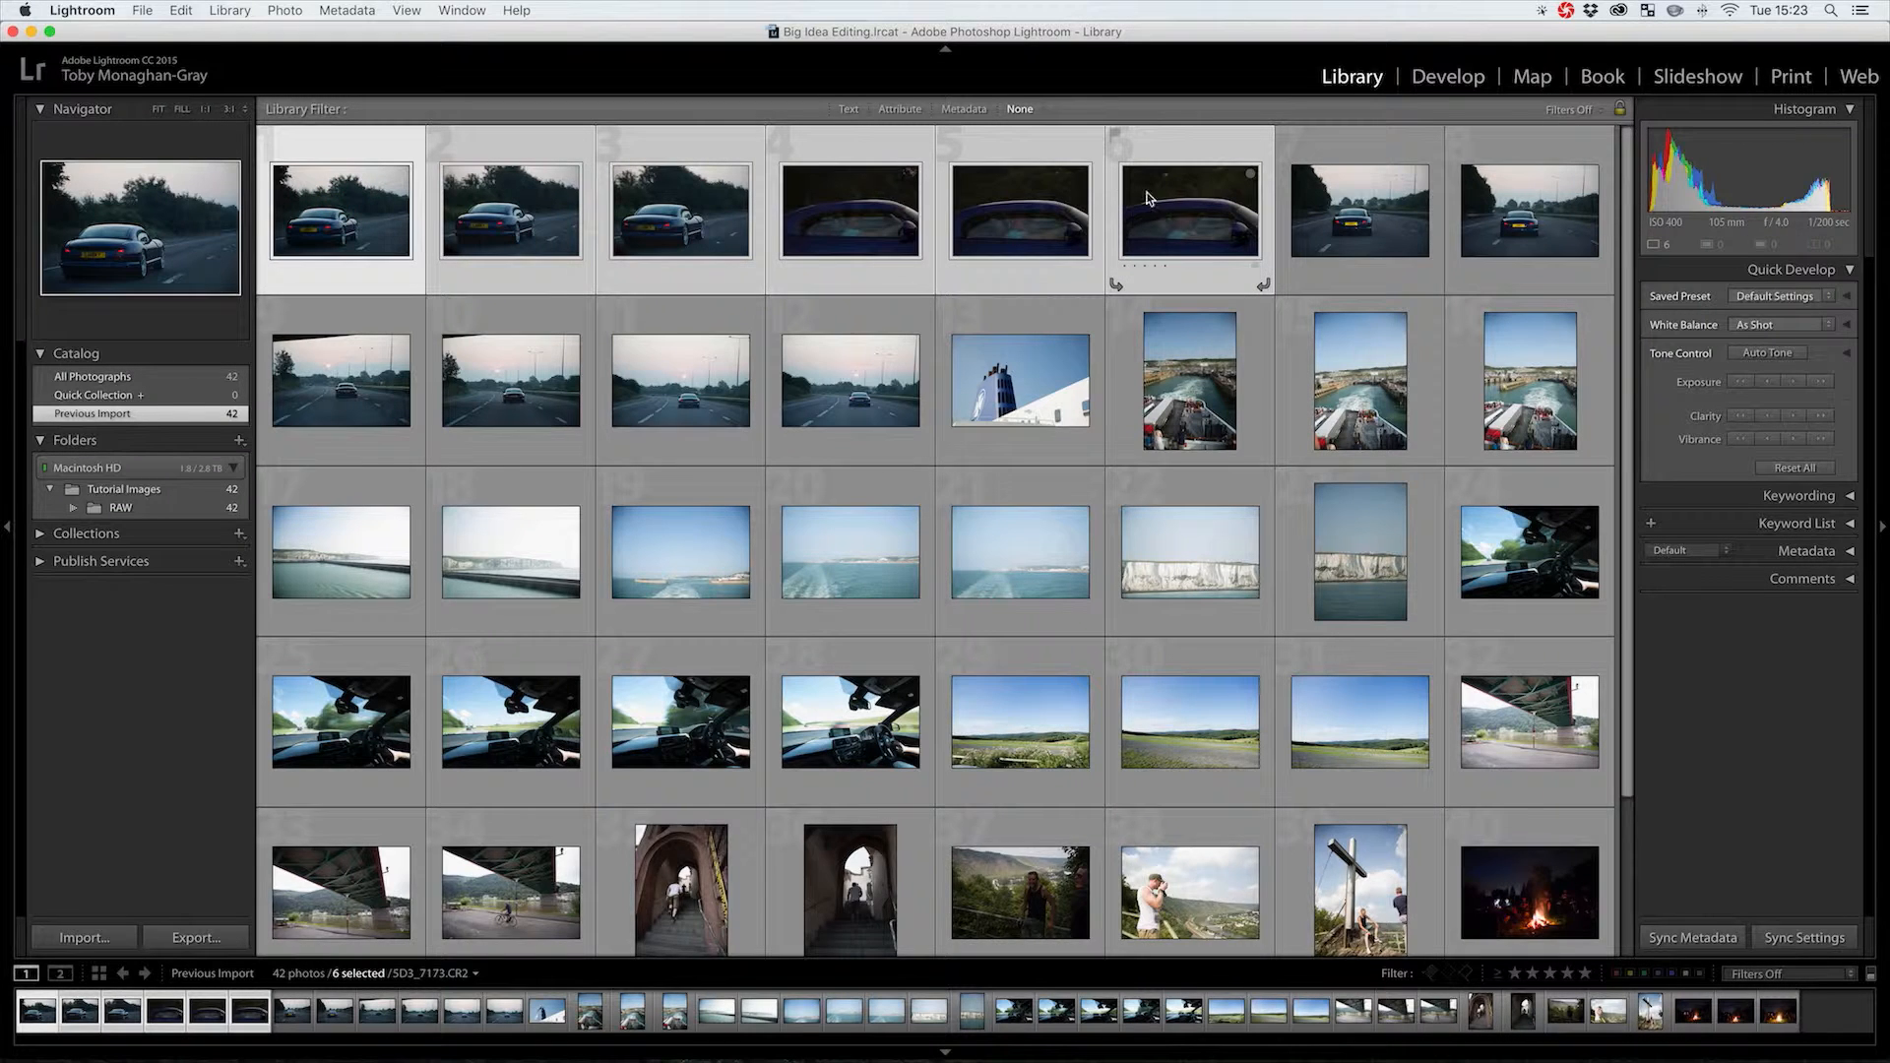
{"action": "key", "text": "shift"}
{"action": "key", "text": "n"}
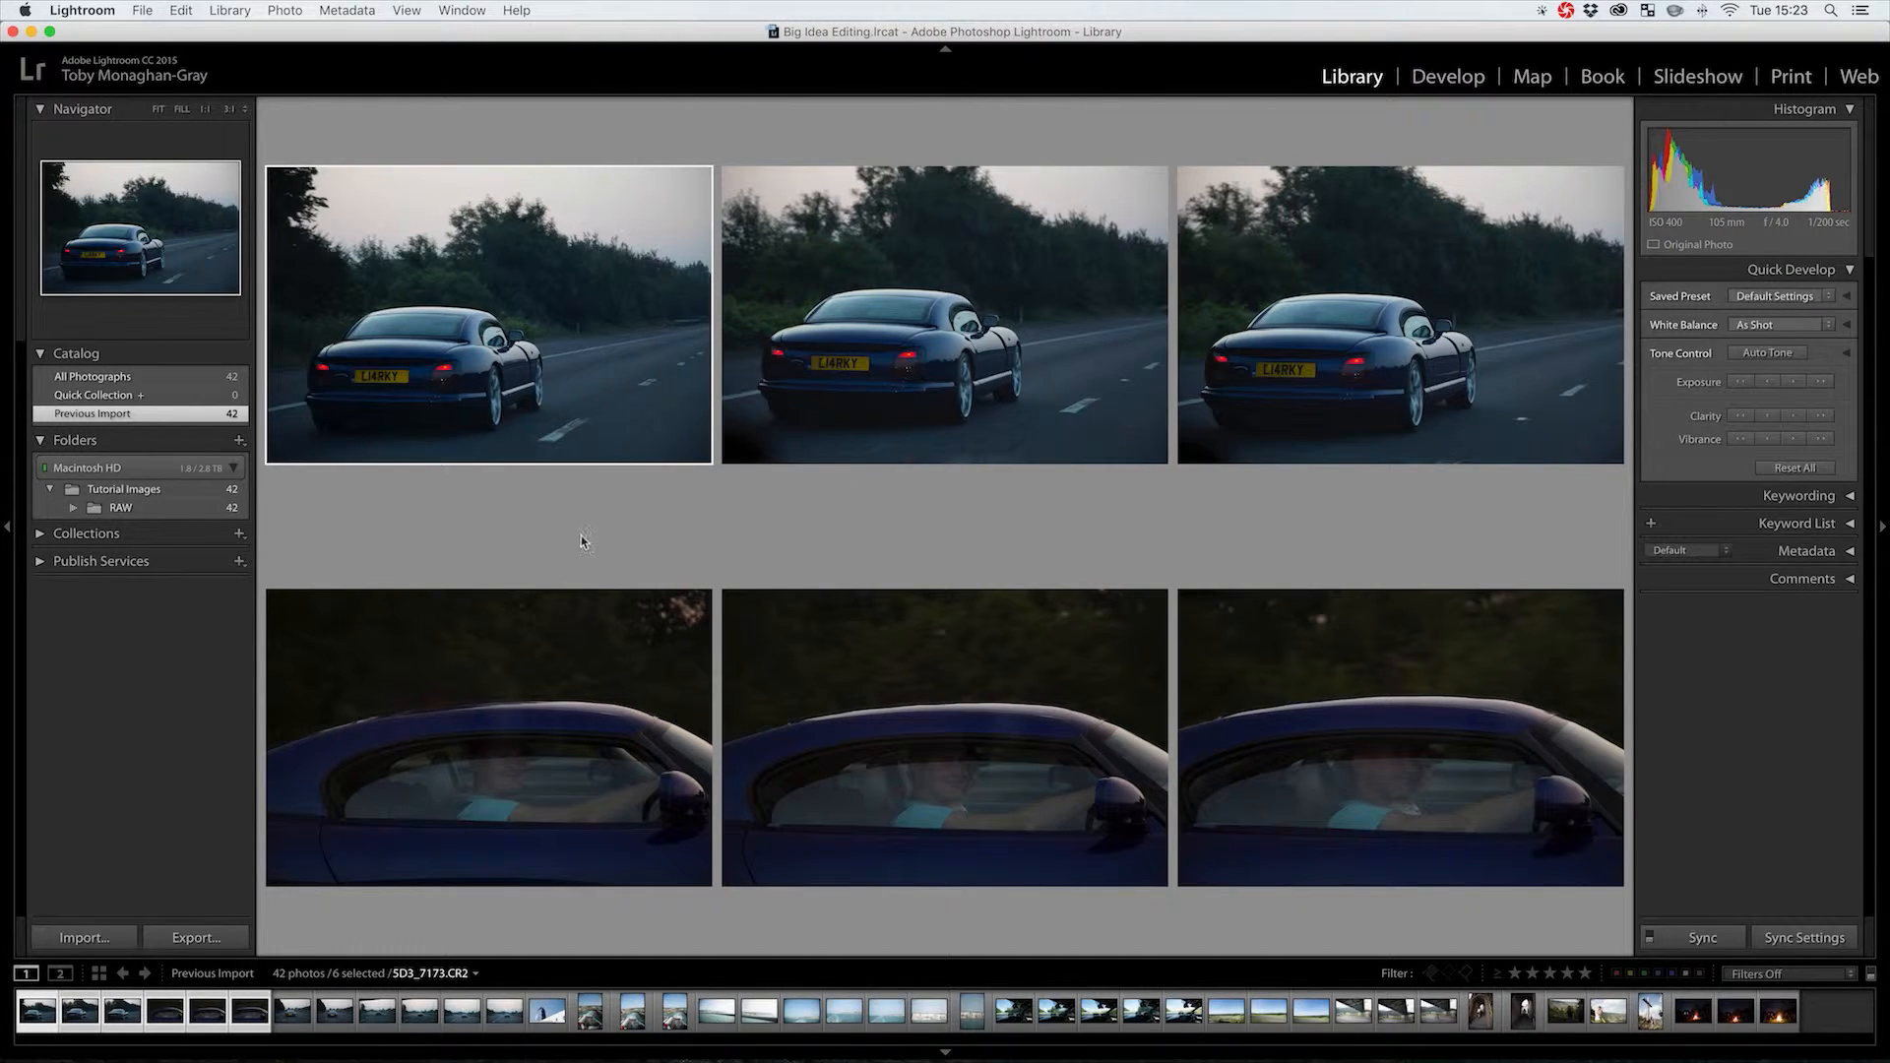
Hide the side panels so the six photos fill the screen, and flag the first car shot as a pick
{"action": "left_click", "coordinate": [1882, 530]}
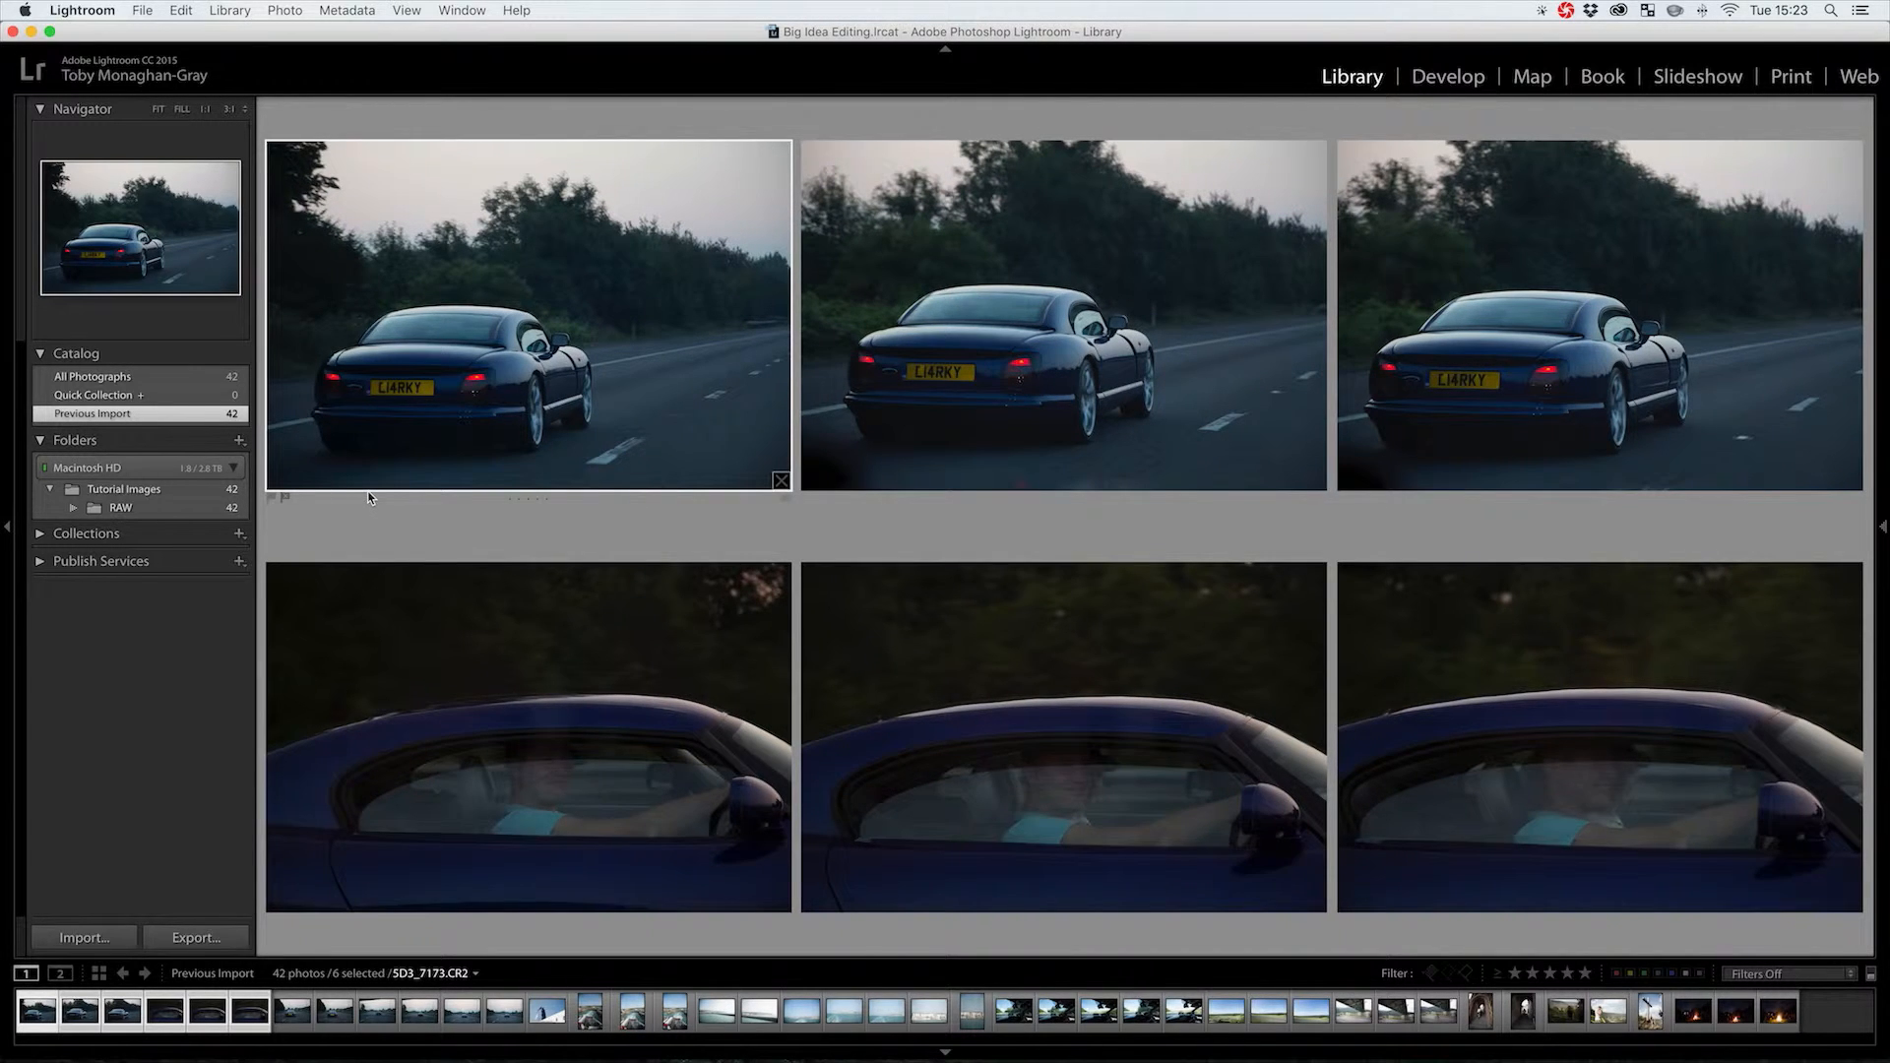
{"action": "key", "text": "1"}
{"action": "key", "text": "Tab"}
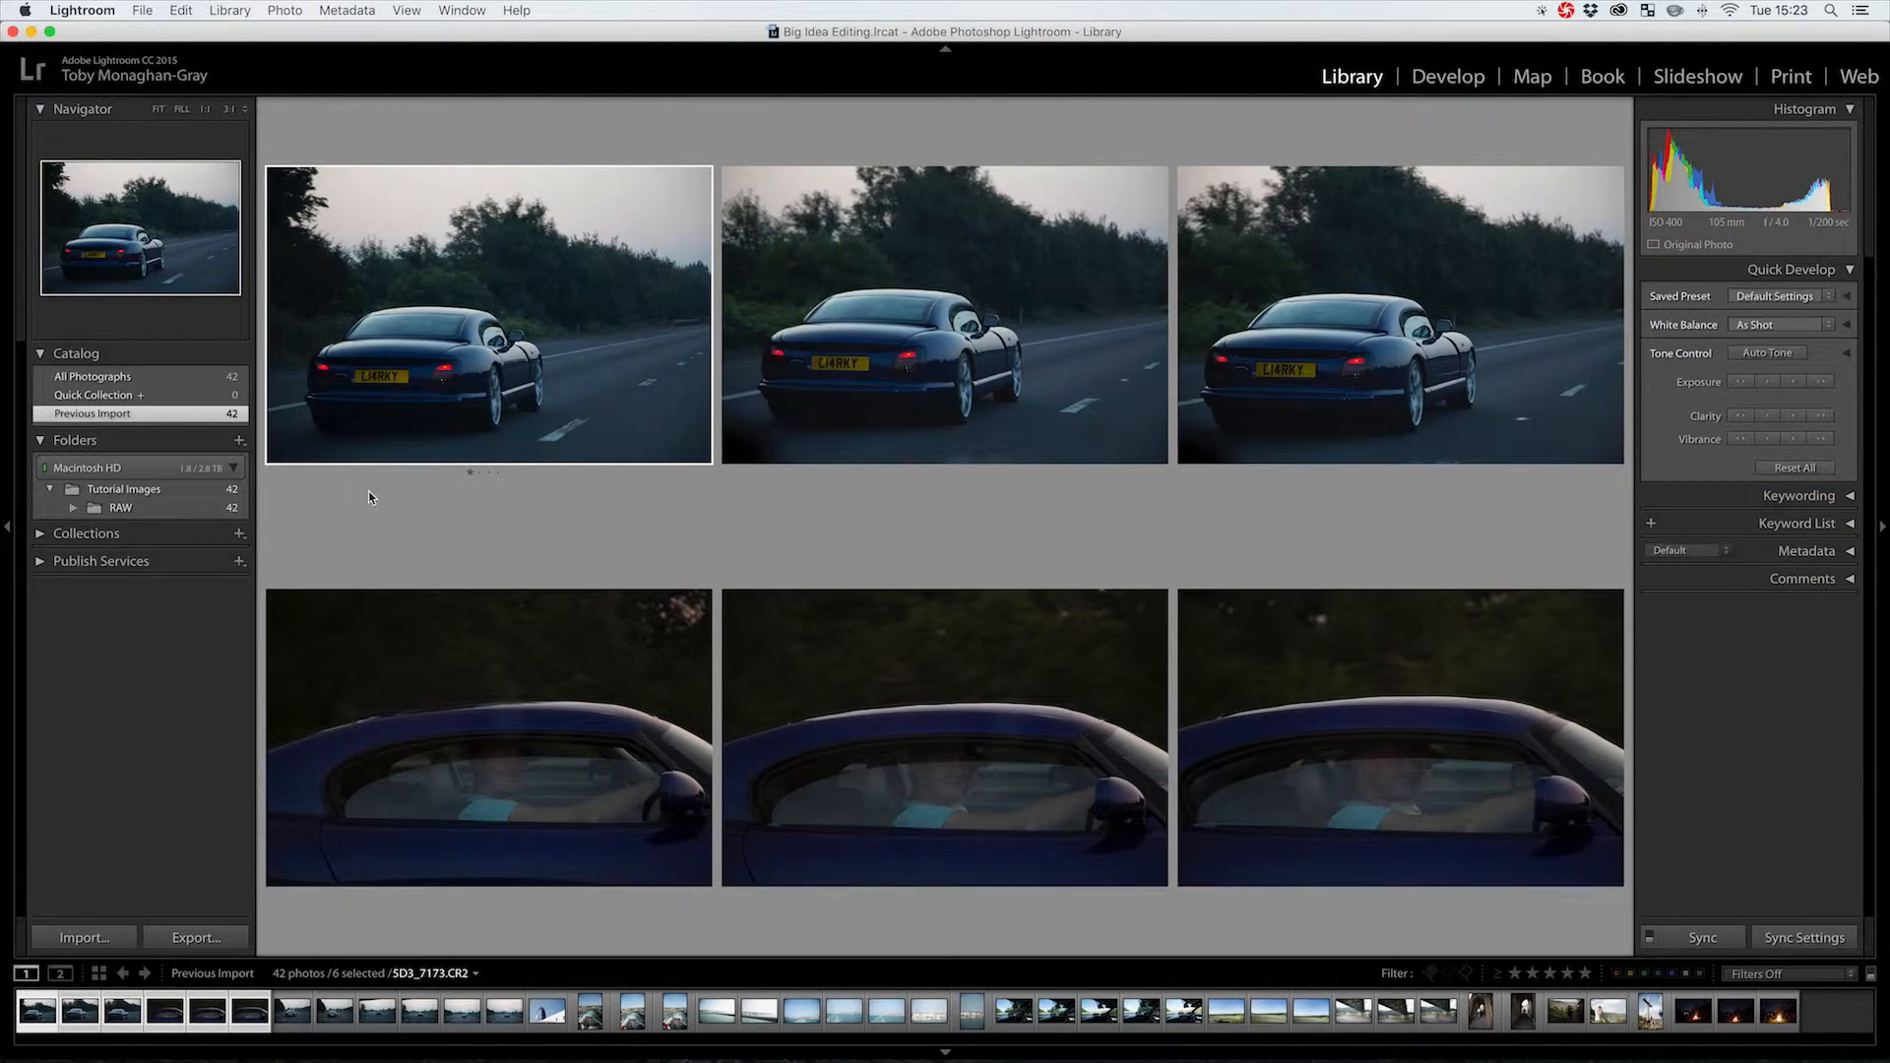
{"action": "key", "text": "0"}
{"action": "key", "text": "Tab"}
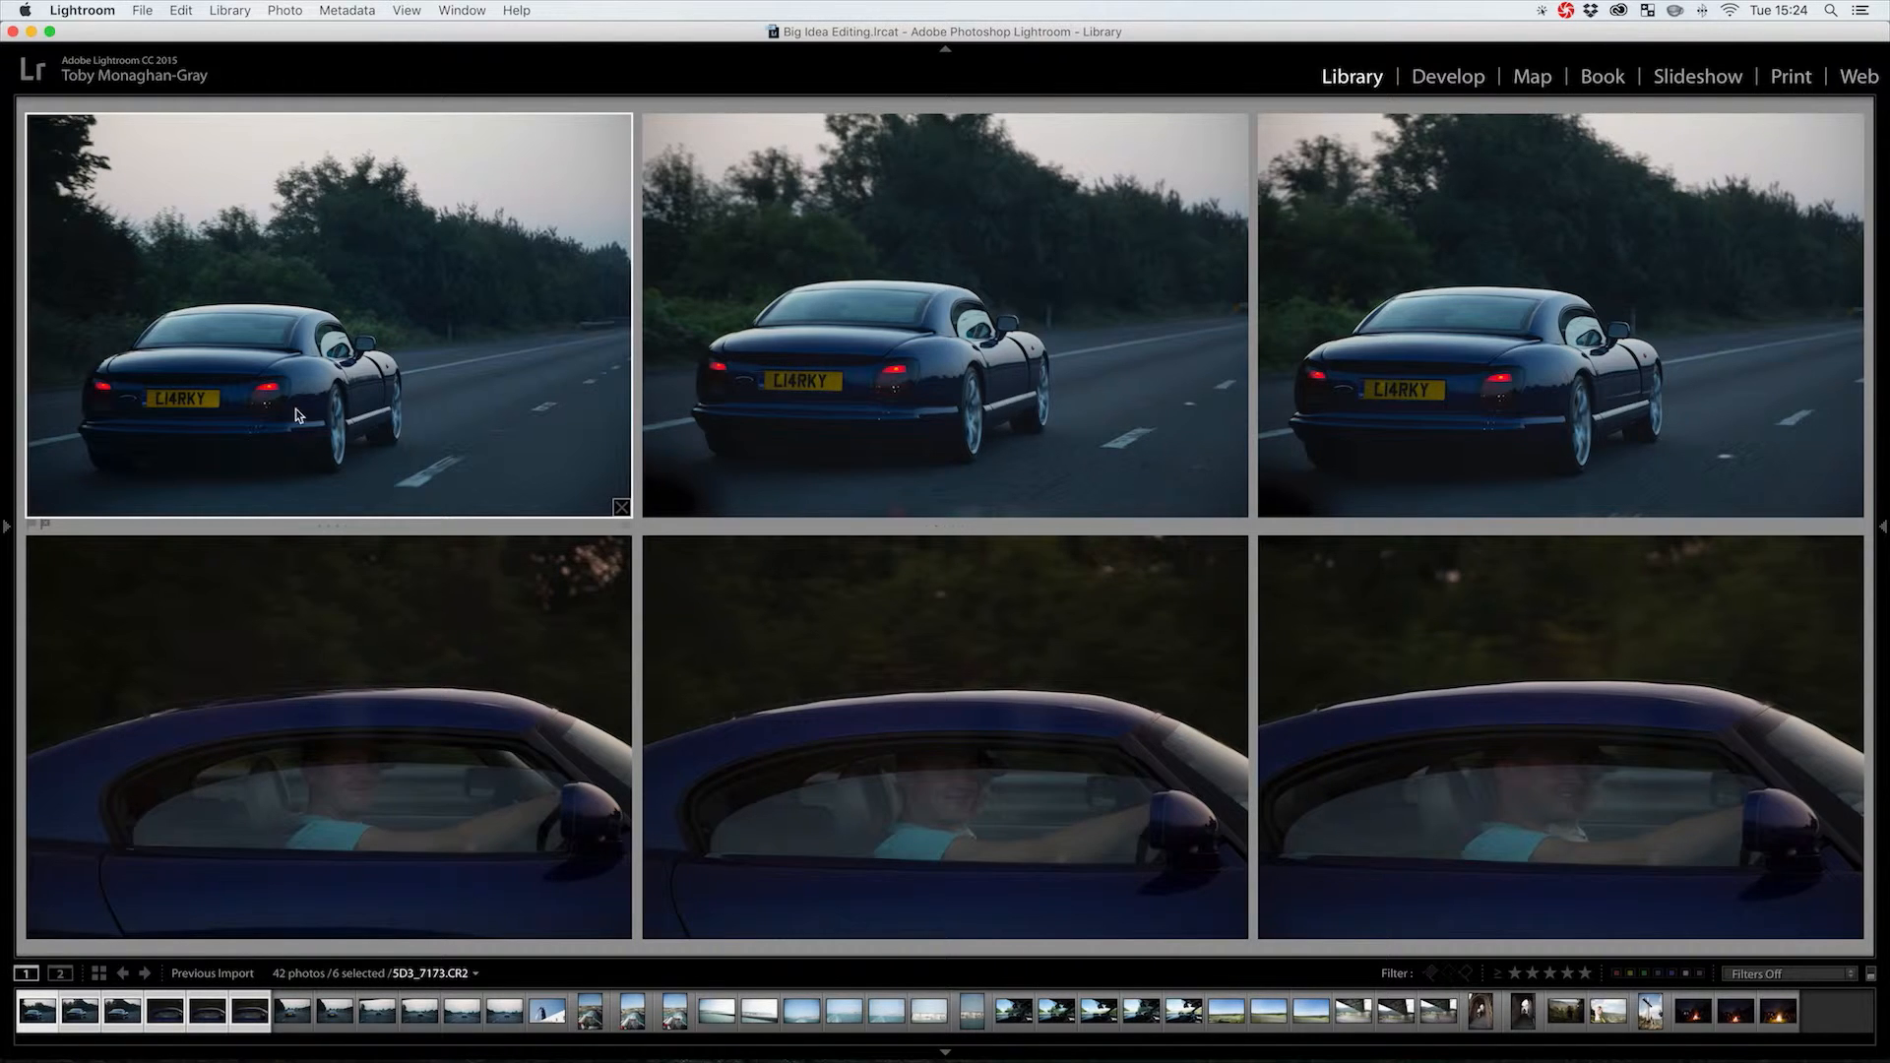
{"action": "key", "text": "p"}
Flag the last car-window photo and the sixth of the six highway photos as picks
{"action": "left_click", "coordinate": [1499, 729]}
{"action": "key", "text": "p"}
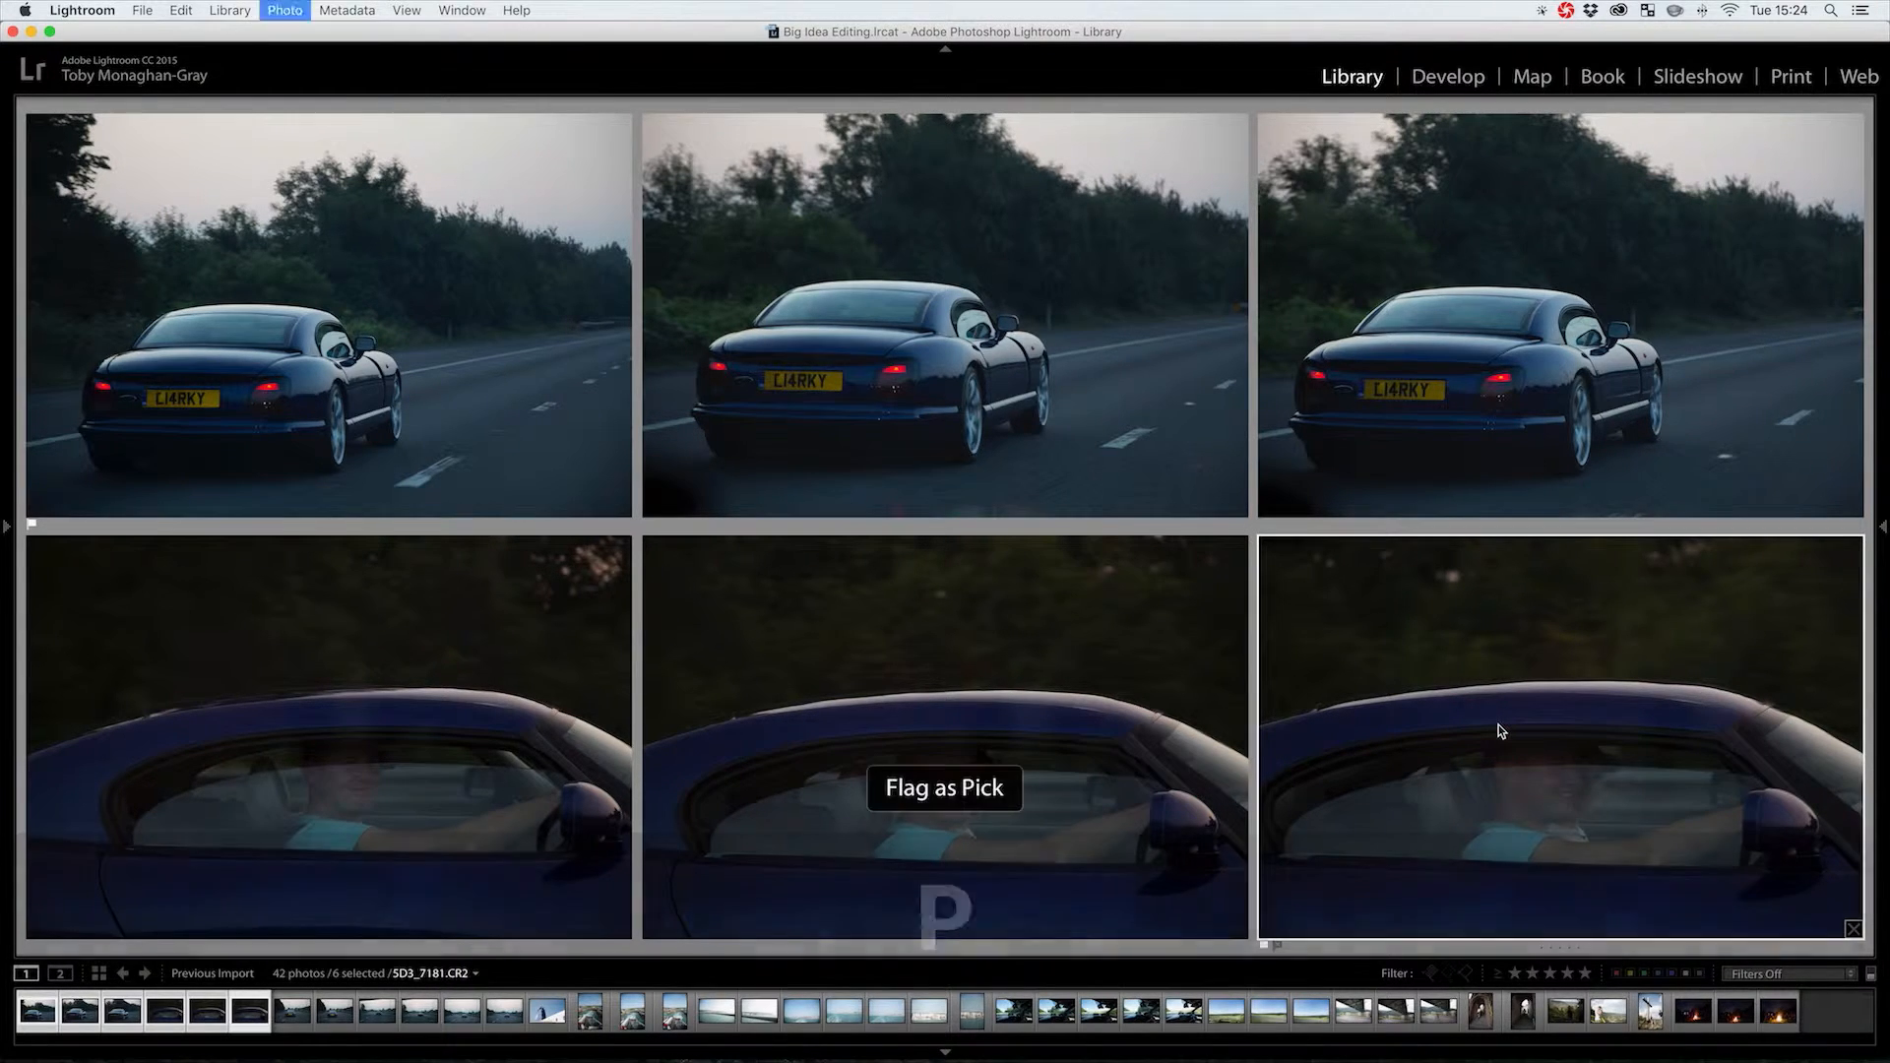
{"action": "left_click", "coordinate": [291, 1014]}
{"action": "left_click", "coordinate": [512, 1021], "text": "shift"}
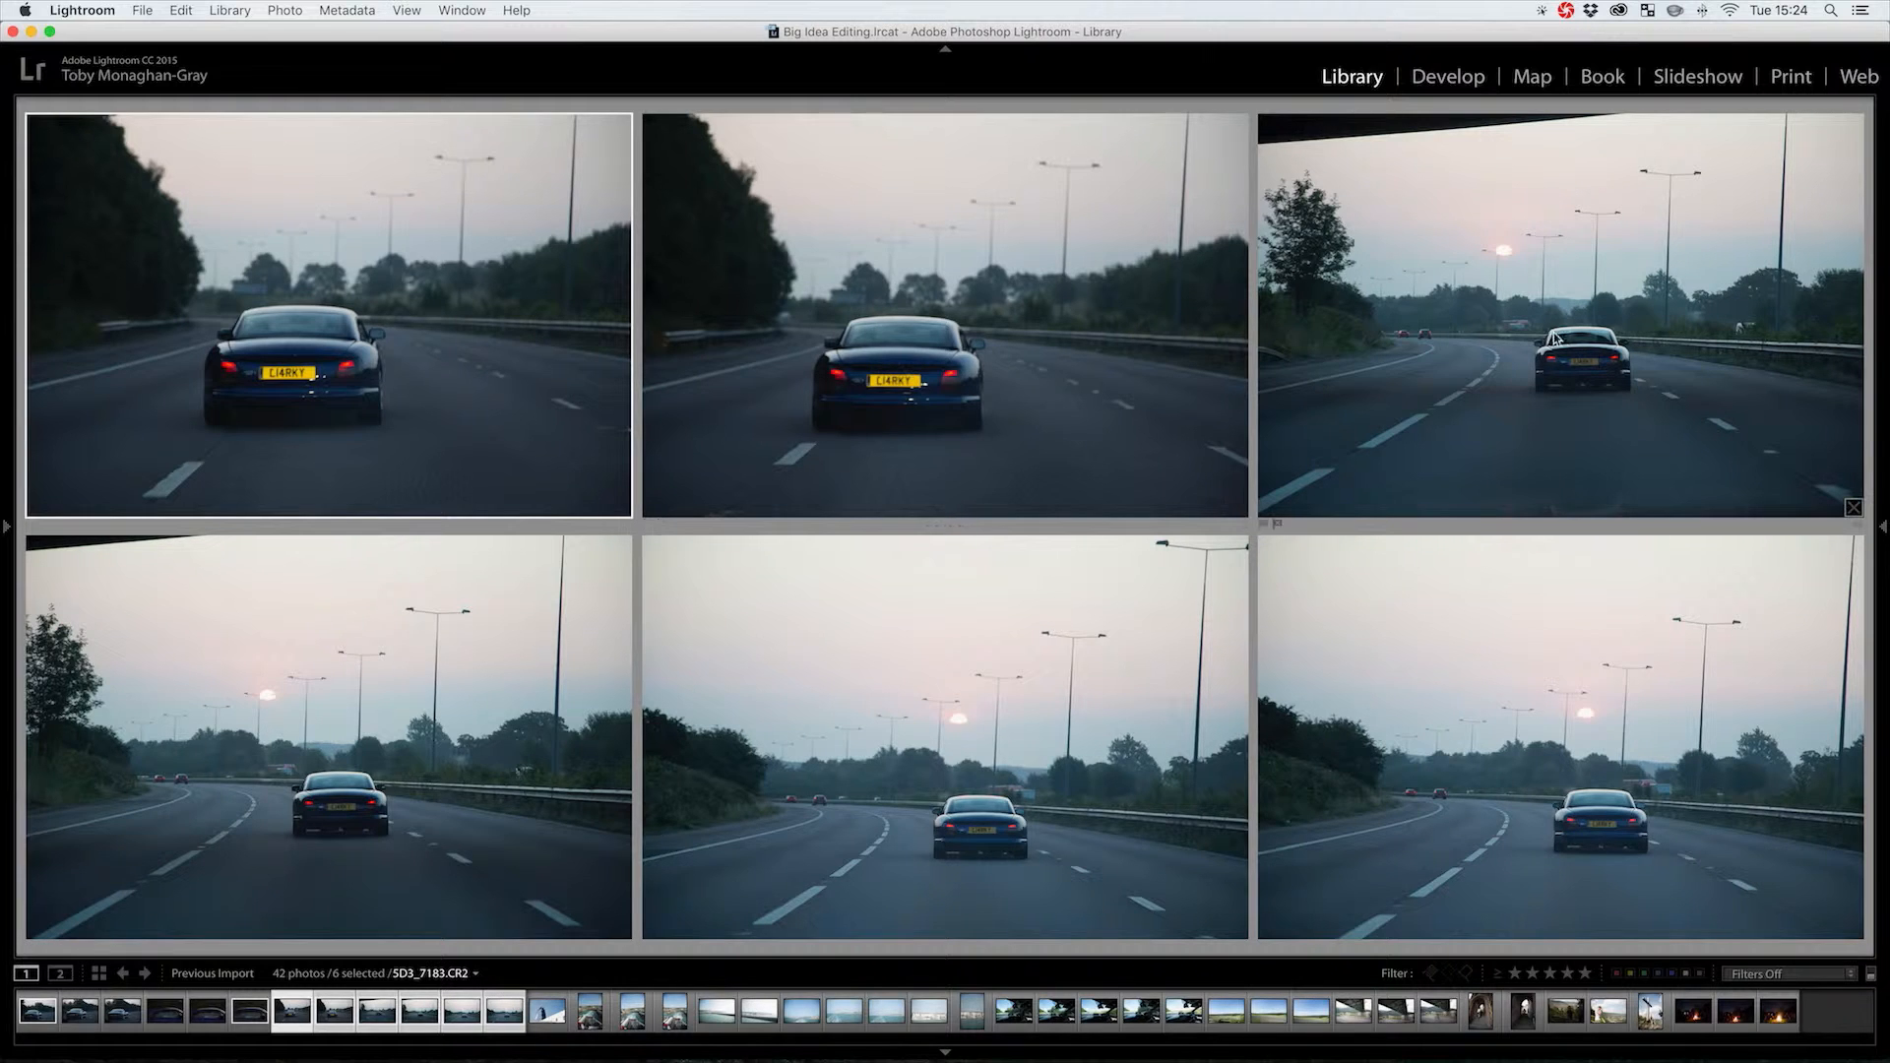
{"action": "left_click", "coordinate": [1487, 741]}
{"action": "key", "text": "p"}
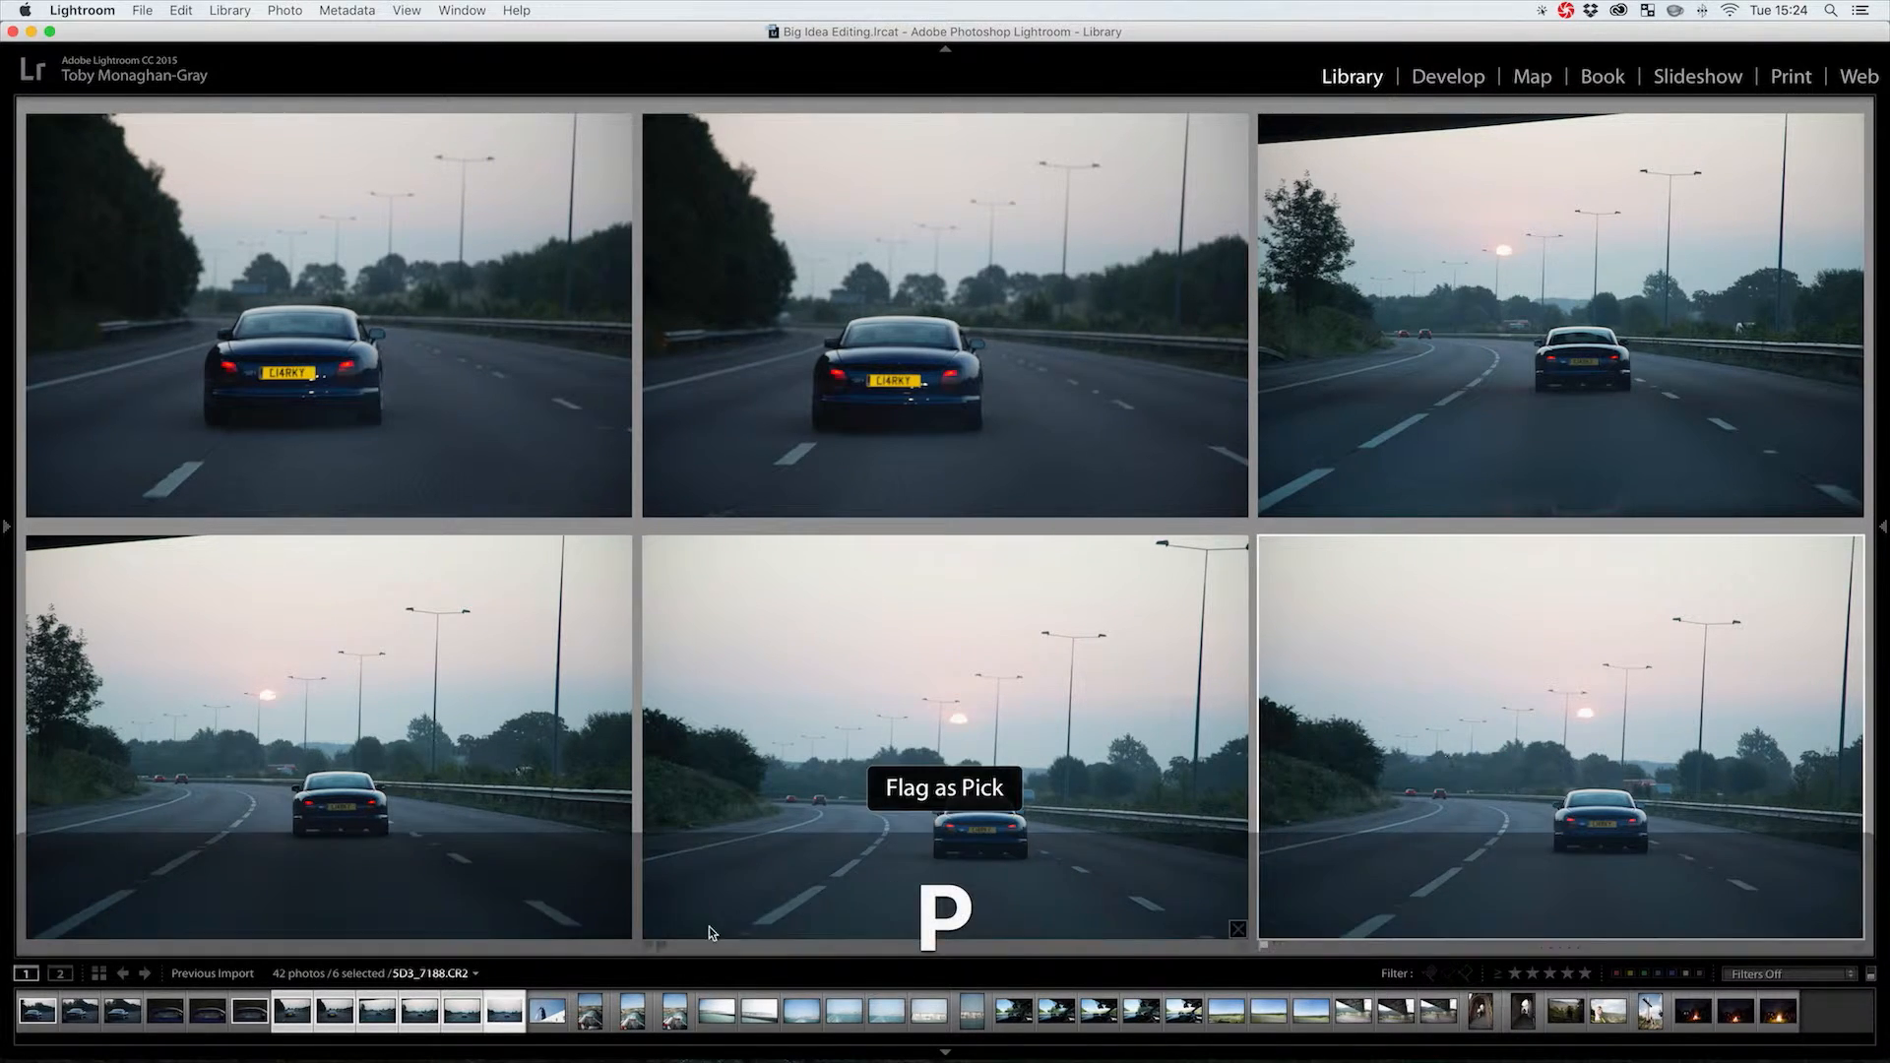
Compare the ferry and sea-crossing photos, picking the ship funnel, white cliffs and tall cliff shots
{"action": "left_click", "coordinate": [546, 1012]}
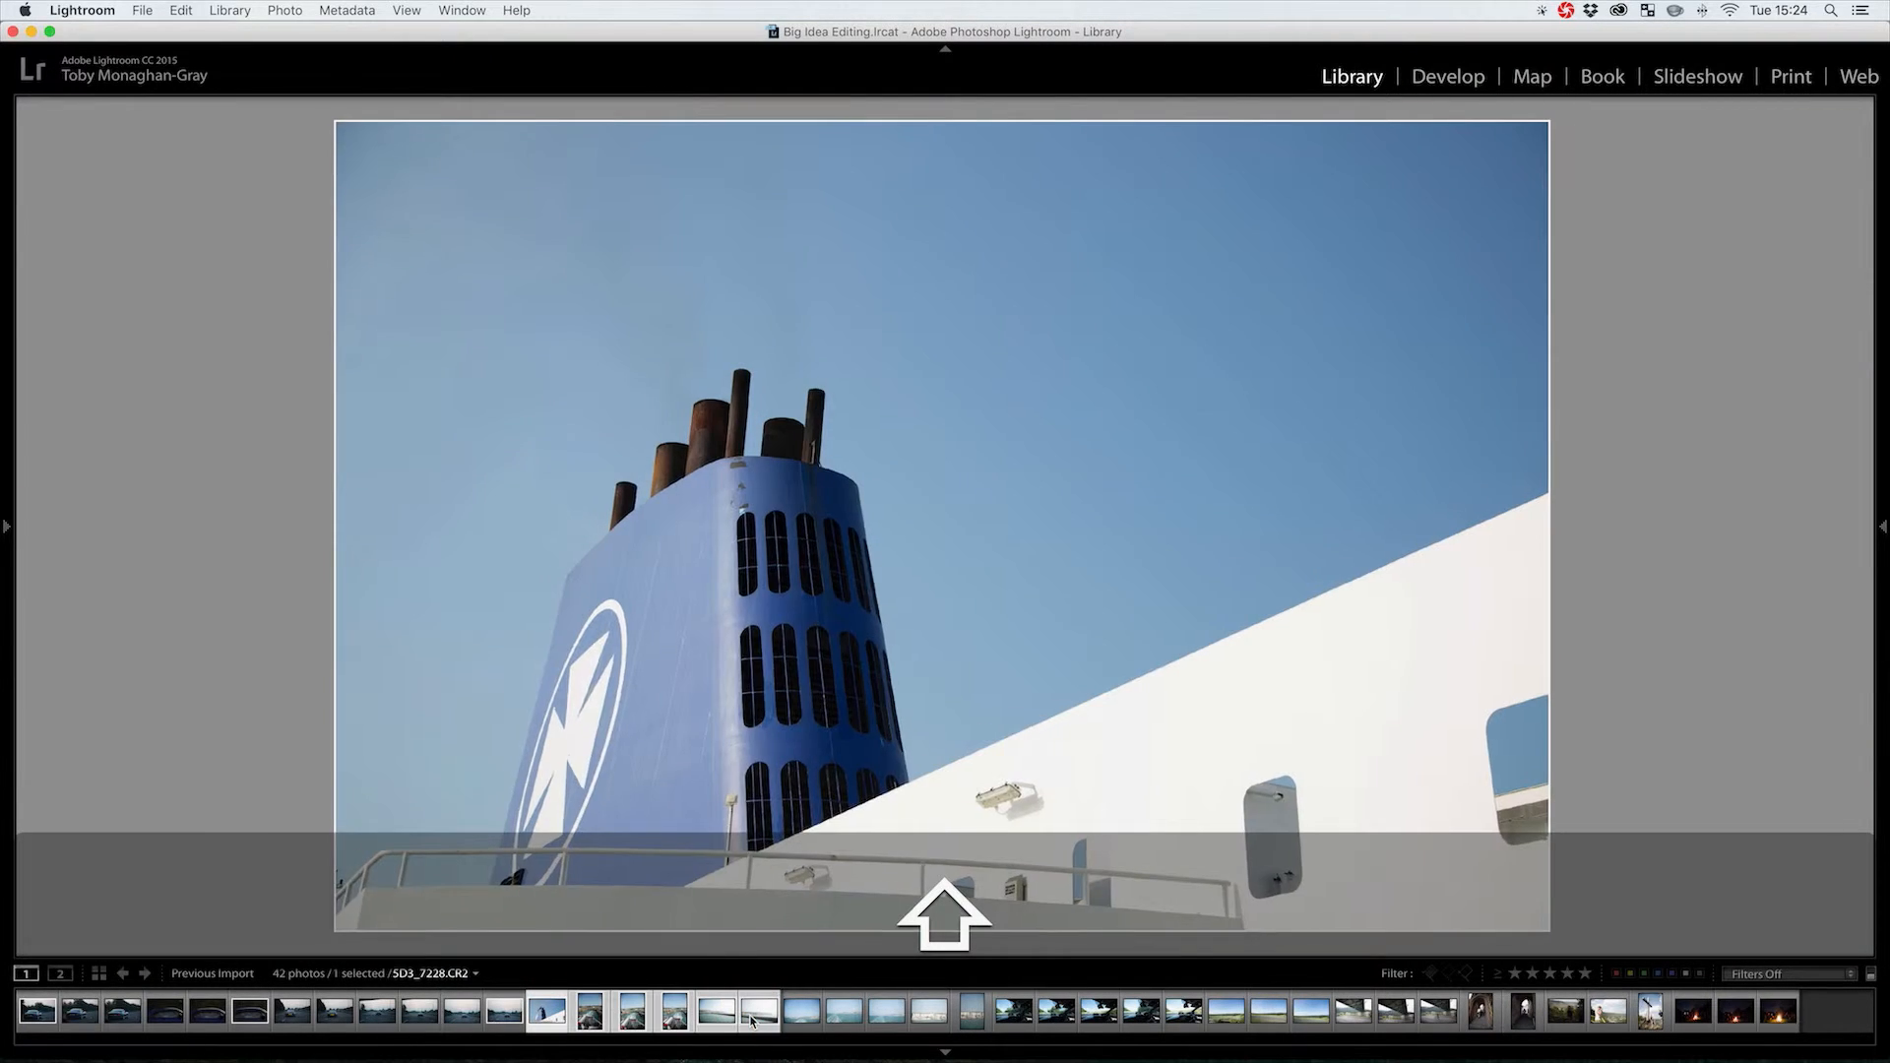
{"action": "left_click", "coordinate": [751, 1021], "text": "shift"}
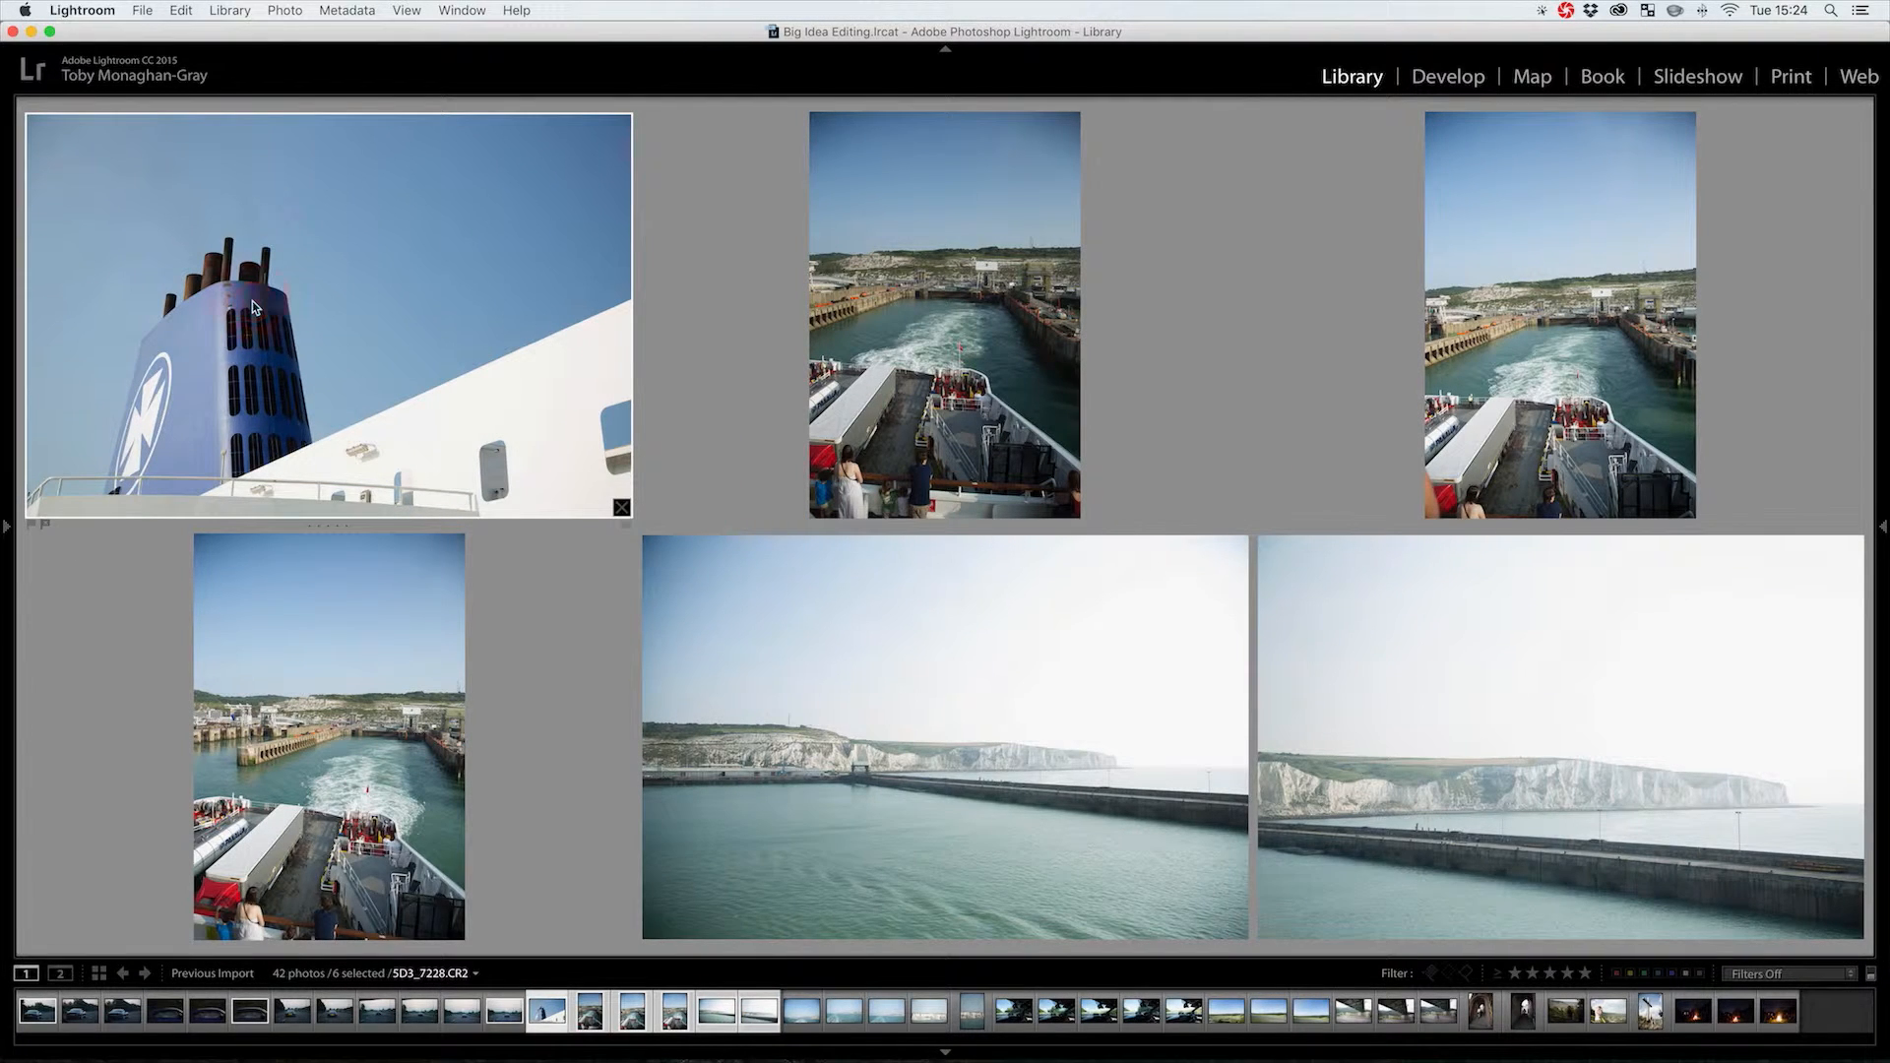
{"action": "key", "text": "p"}
{"action": "left_click", "coordinate": [1282, 762]}
{"action": "key", "text": "p"}
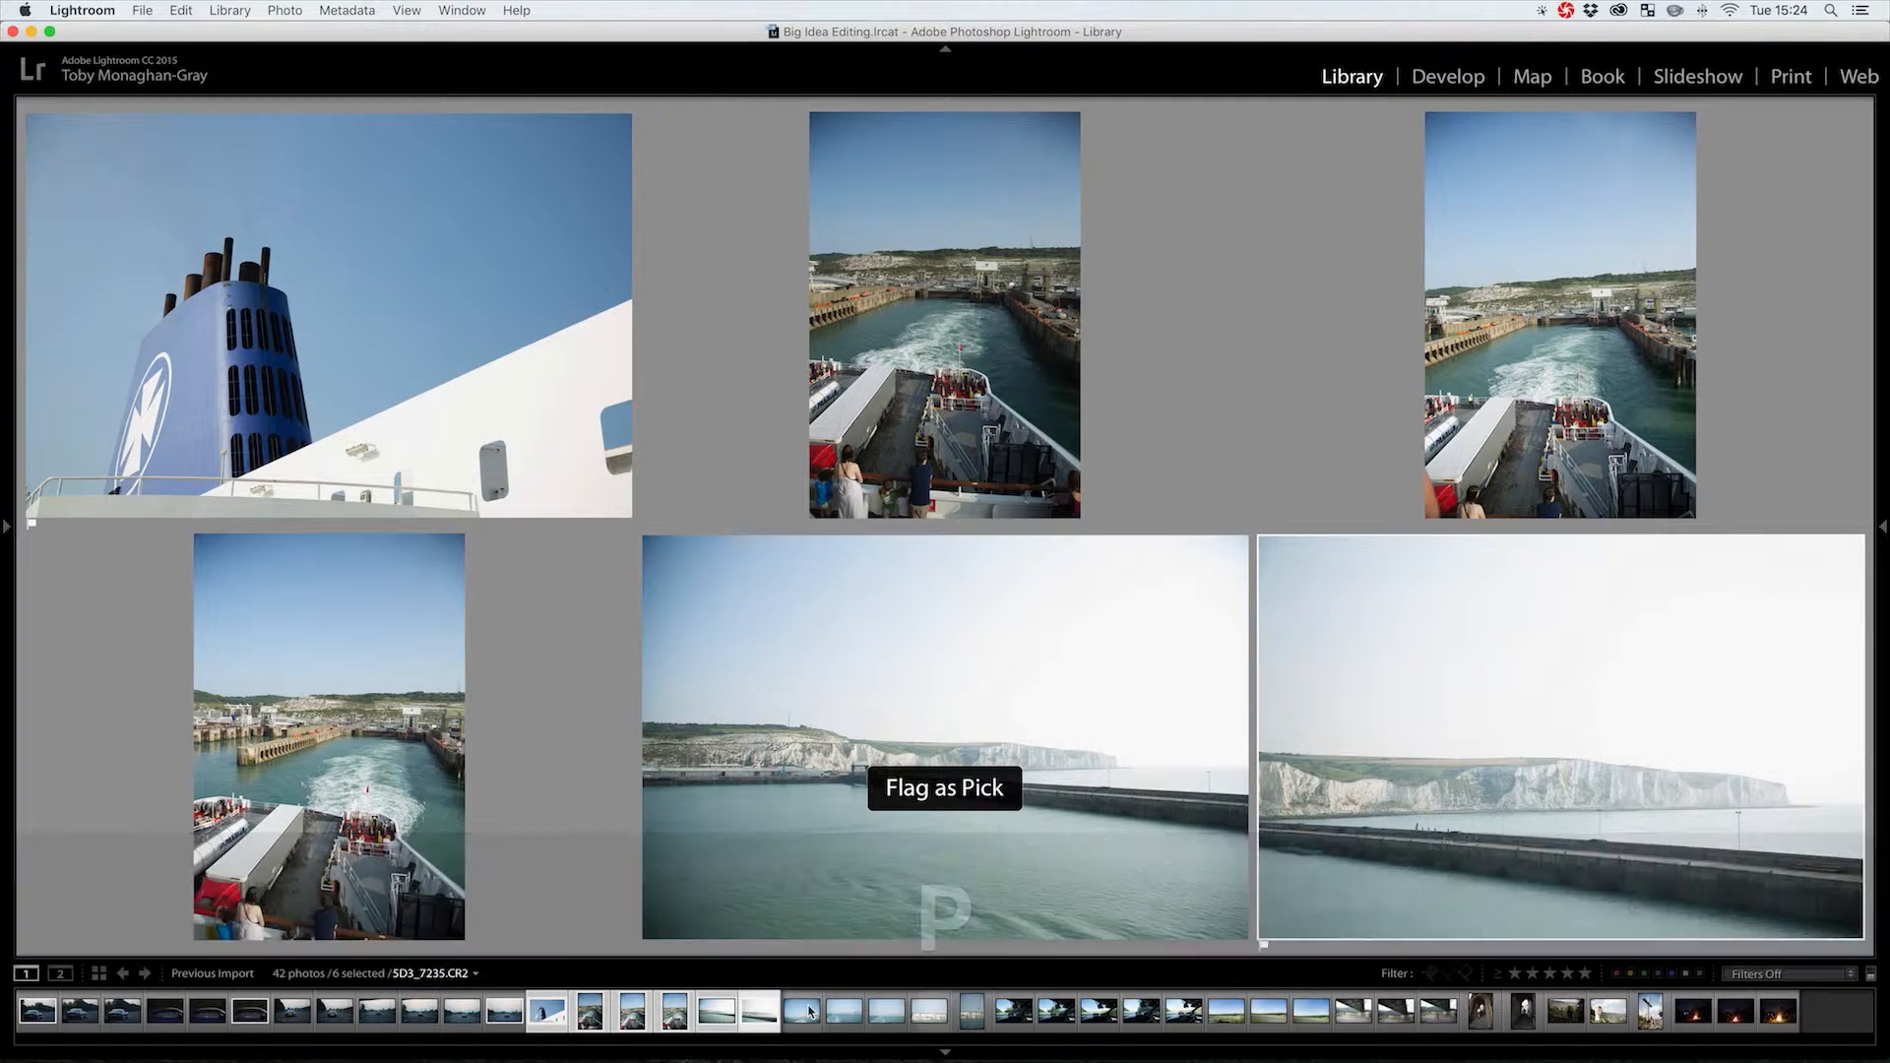
{"action": "left_click", "coordinate": [811, 1012]}
{"action": "left_click", "coordinate": [969, 1021], "text": "shift"}
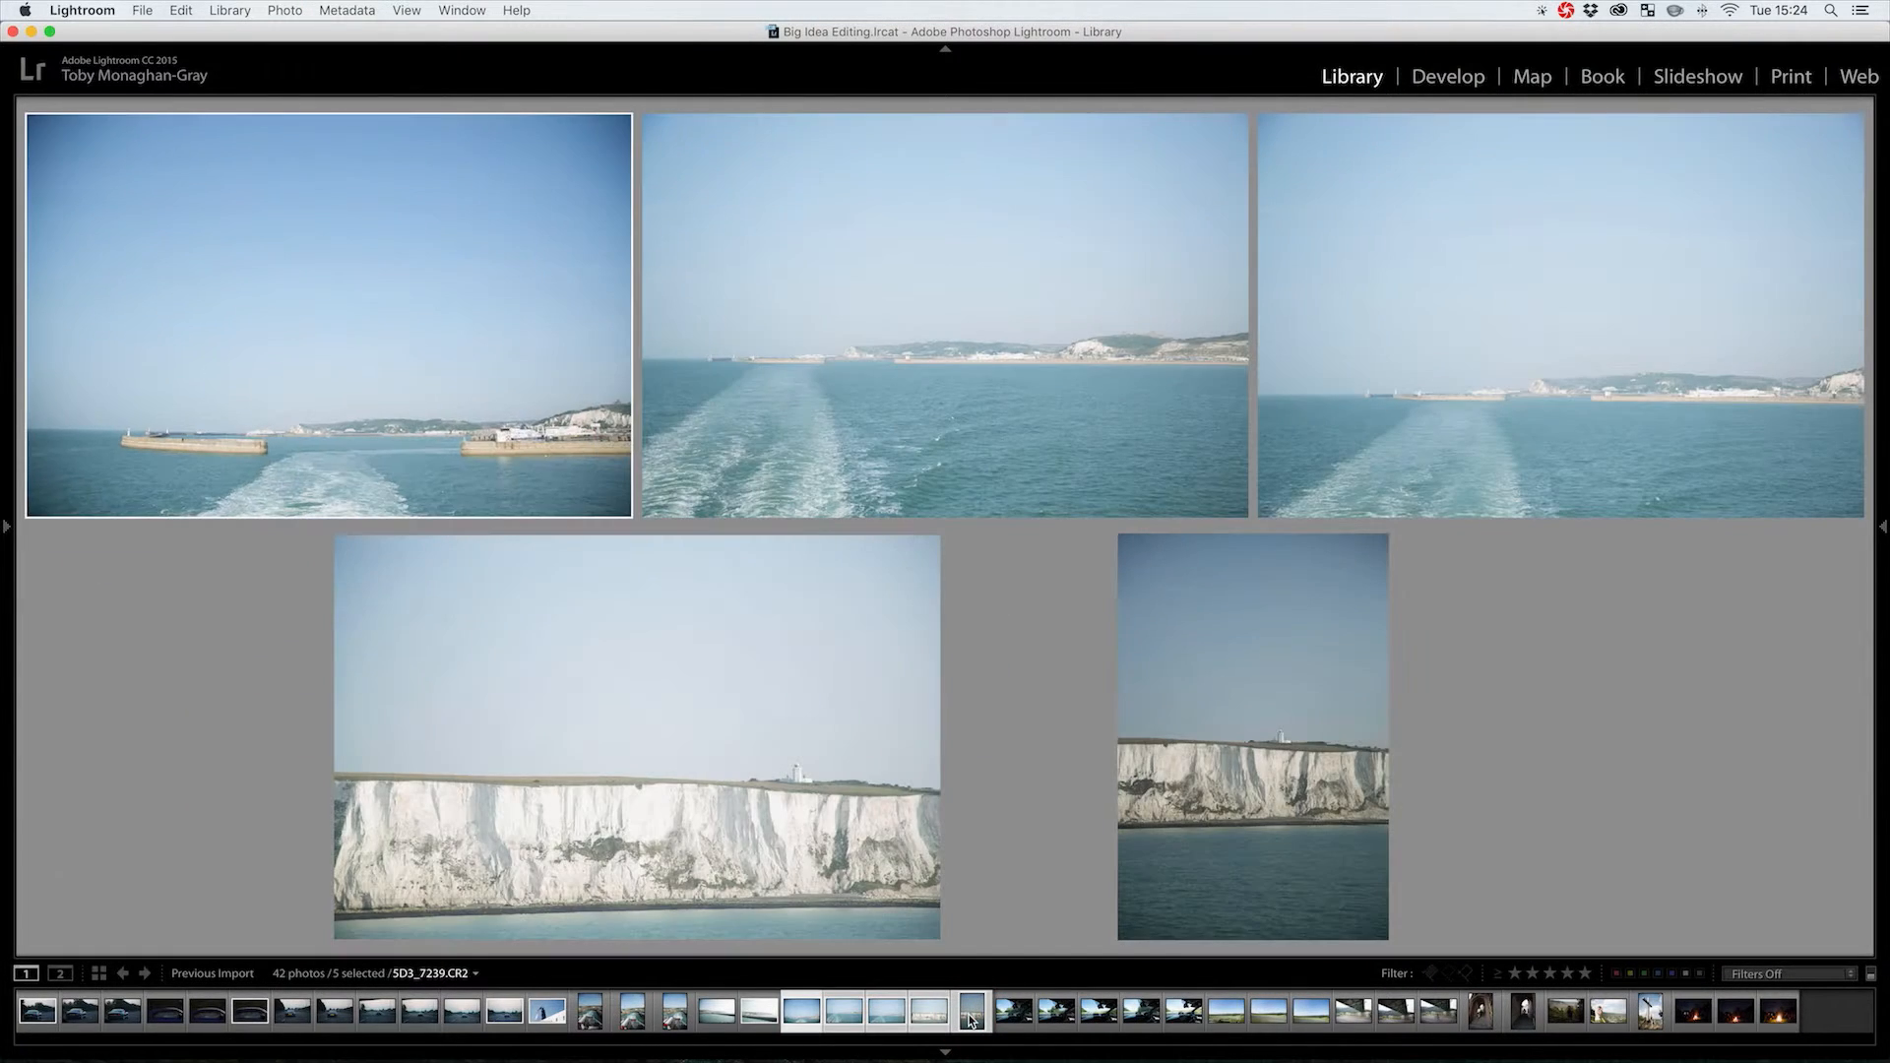
{"action": "left_click", "coordinate": [1208, 699]}
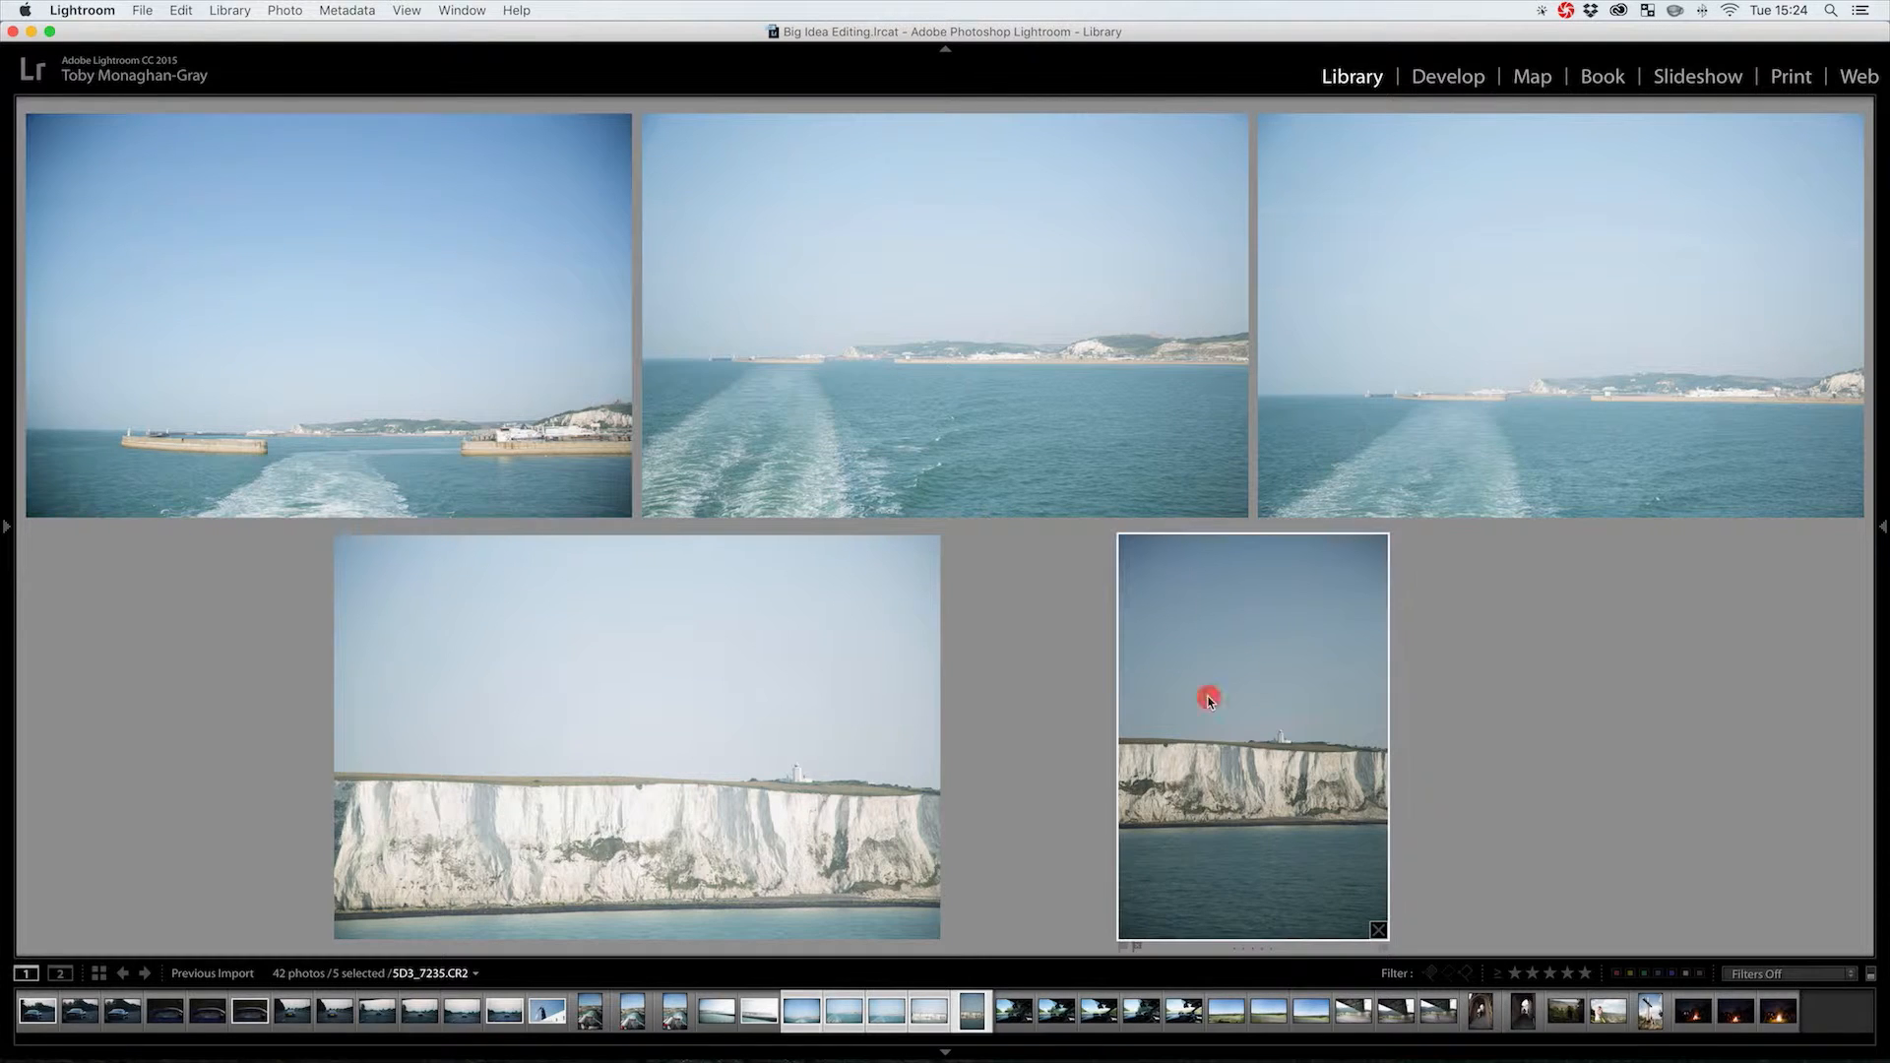
{"action": "key", "text": "p"}
Compare the five car-interior shots and flag the second one as a pick
{"action": "left_click", "coordinate": [1010, 1021]}
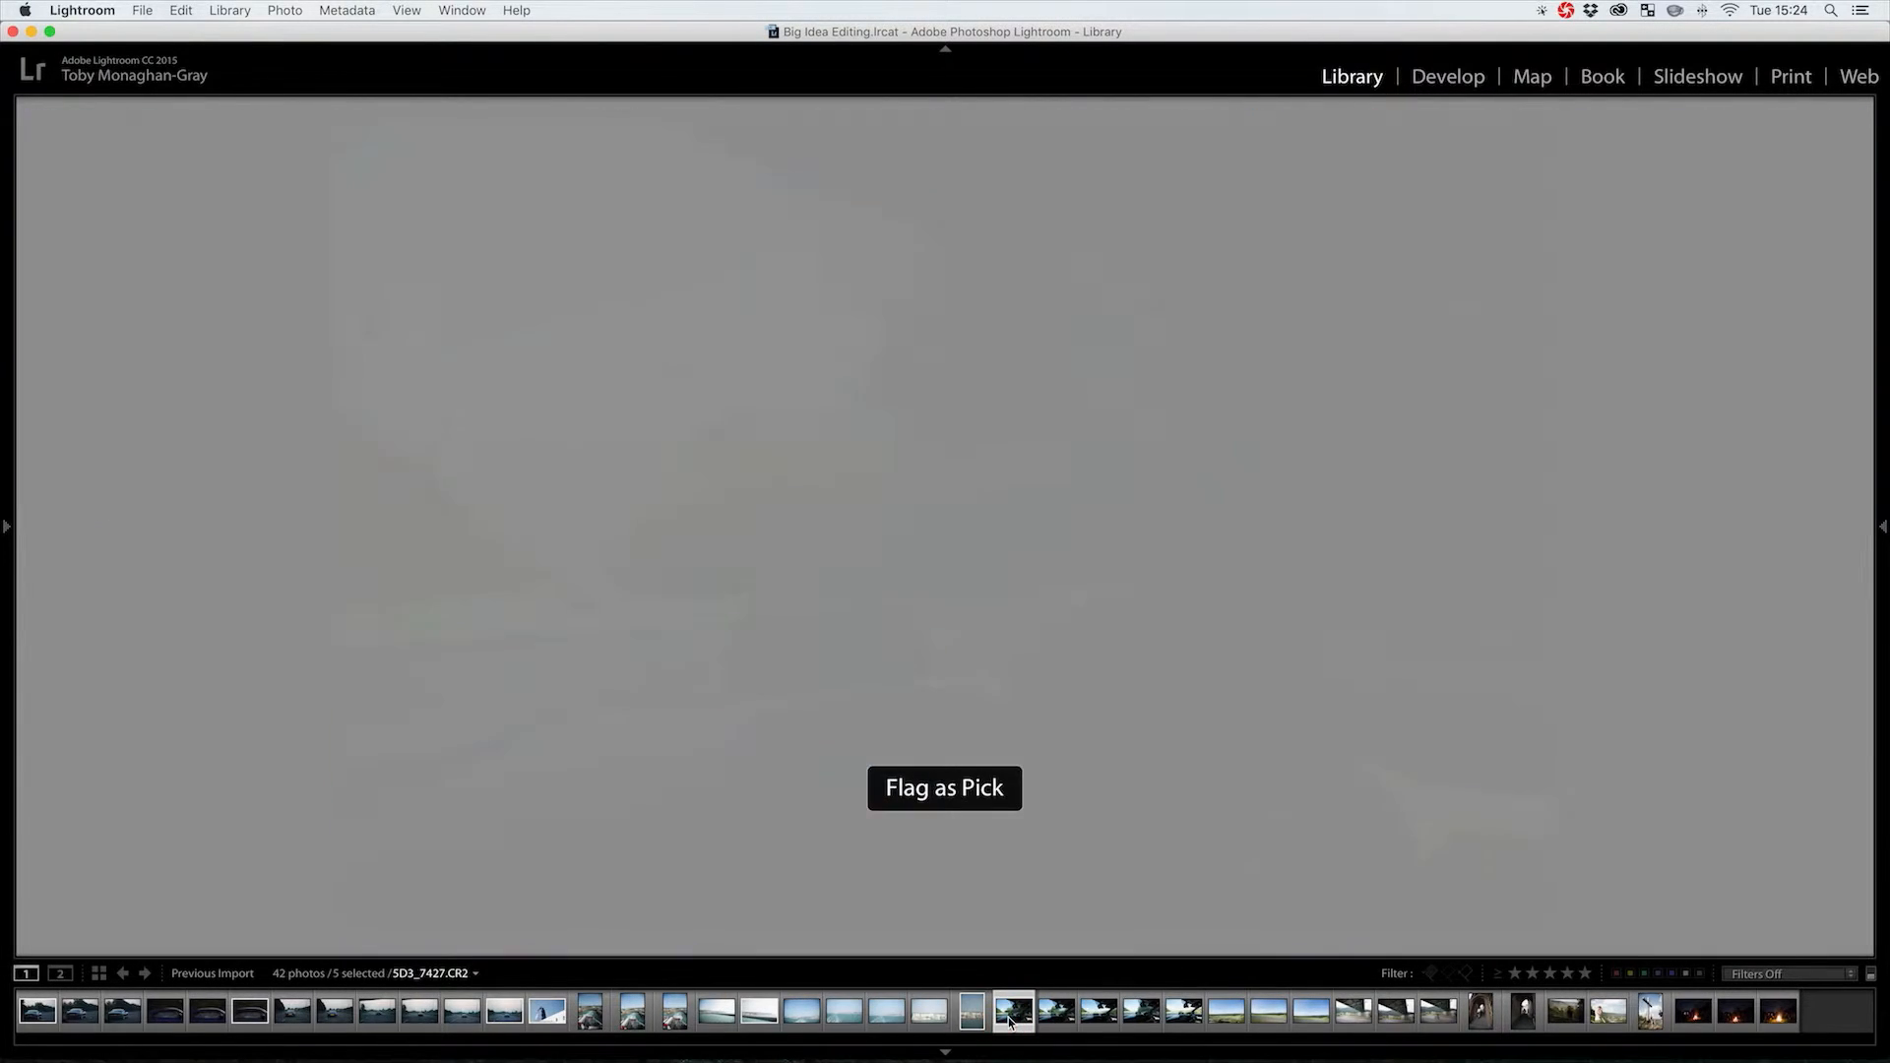
{"action": "left_click", "coordinate": [1182, 1014], "text": "shift"}
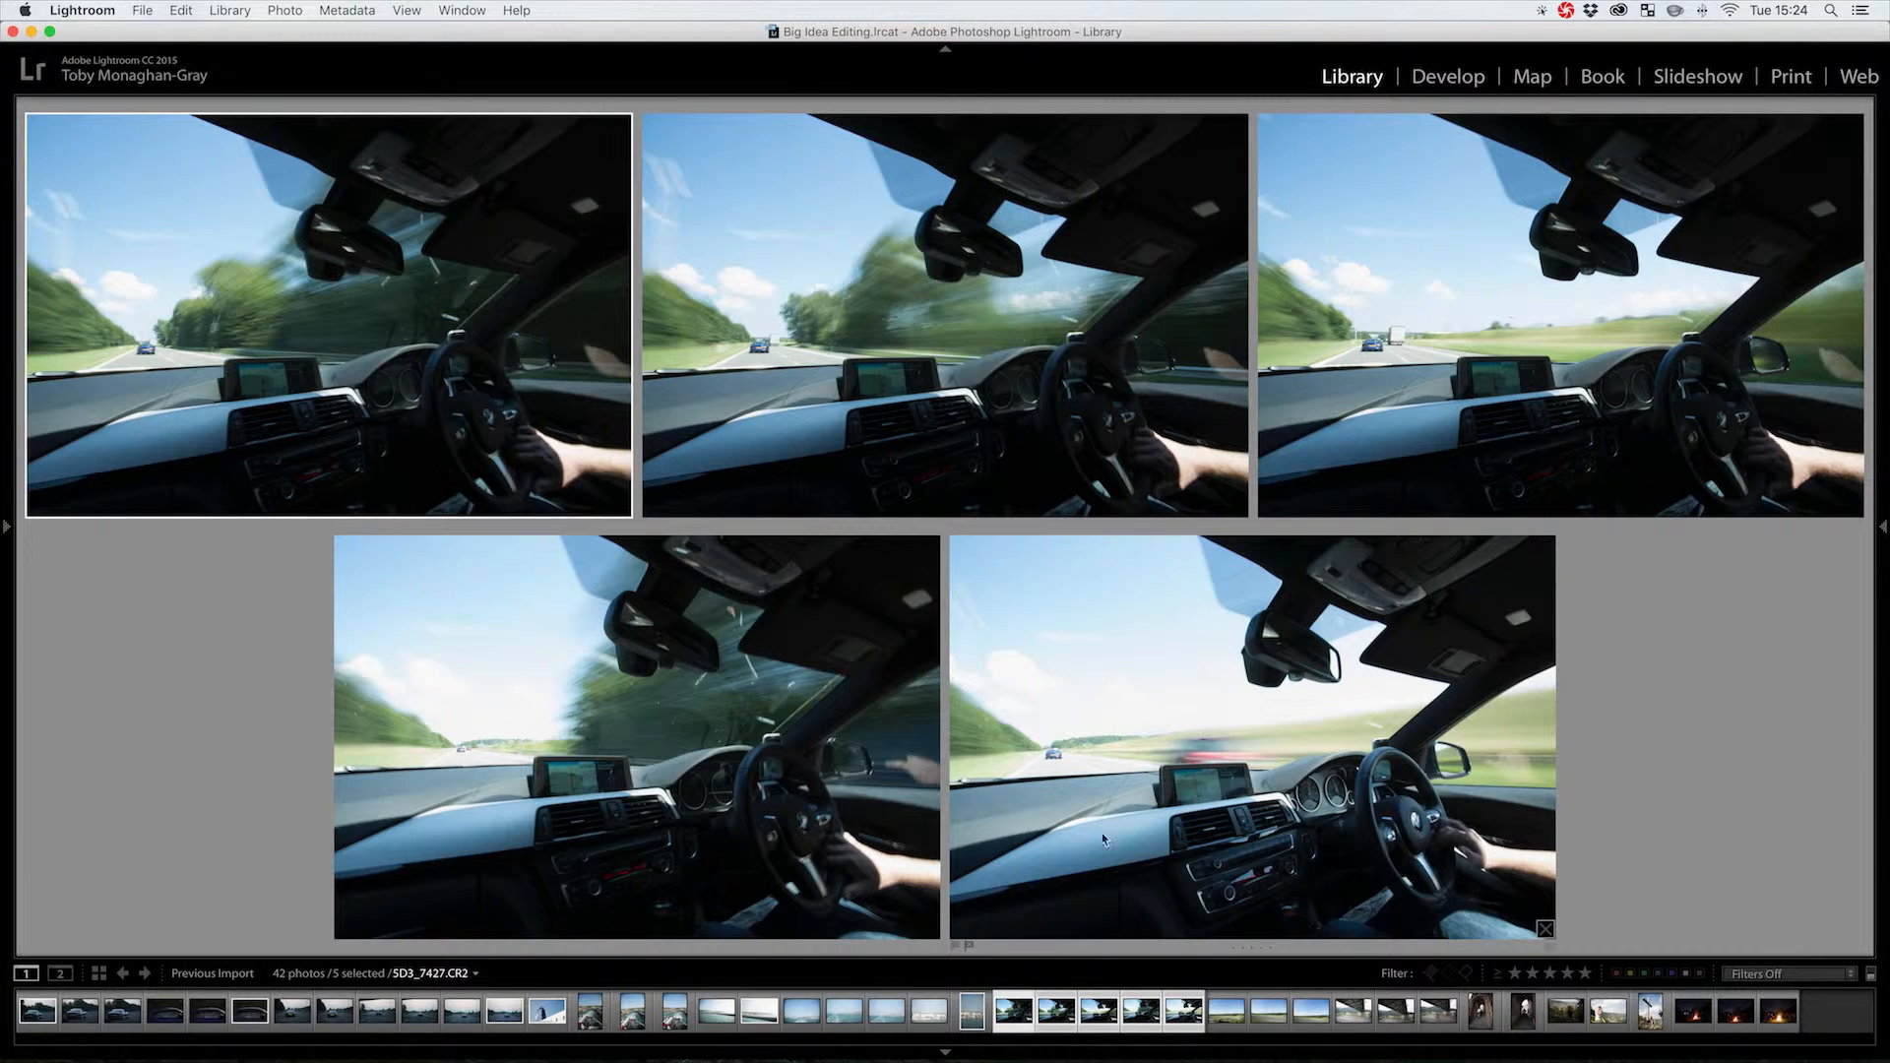
{"action": "left_click", "coordinate": [1005, 331]}
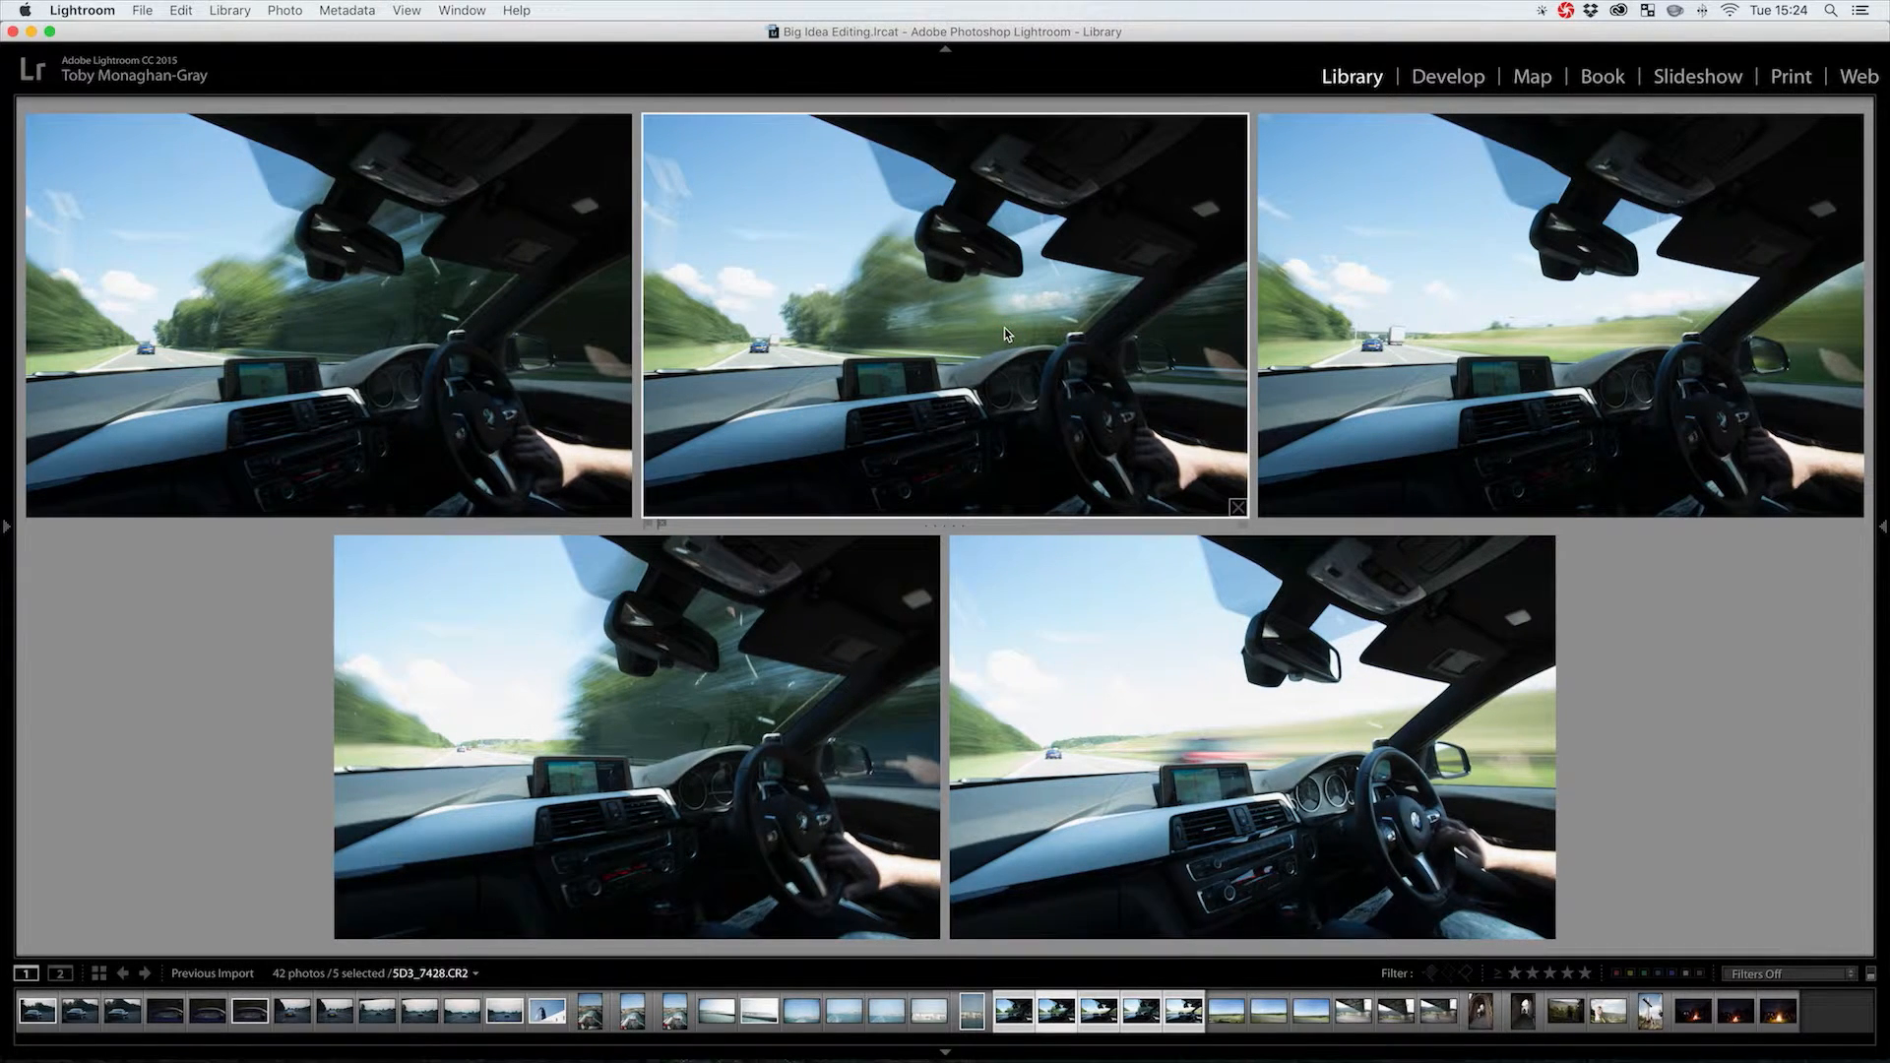
{"action": "key", "text": "p"}
Compare the six landscape and bridge photos, picking the third landscape and the middle bridge shot
{"action": "left_click", "coordinate": [1233, 1014]}
{"action": "left_click", "coordinate": [1438, 1015], "text": "shift"}
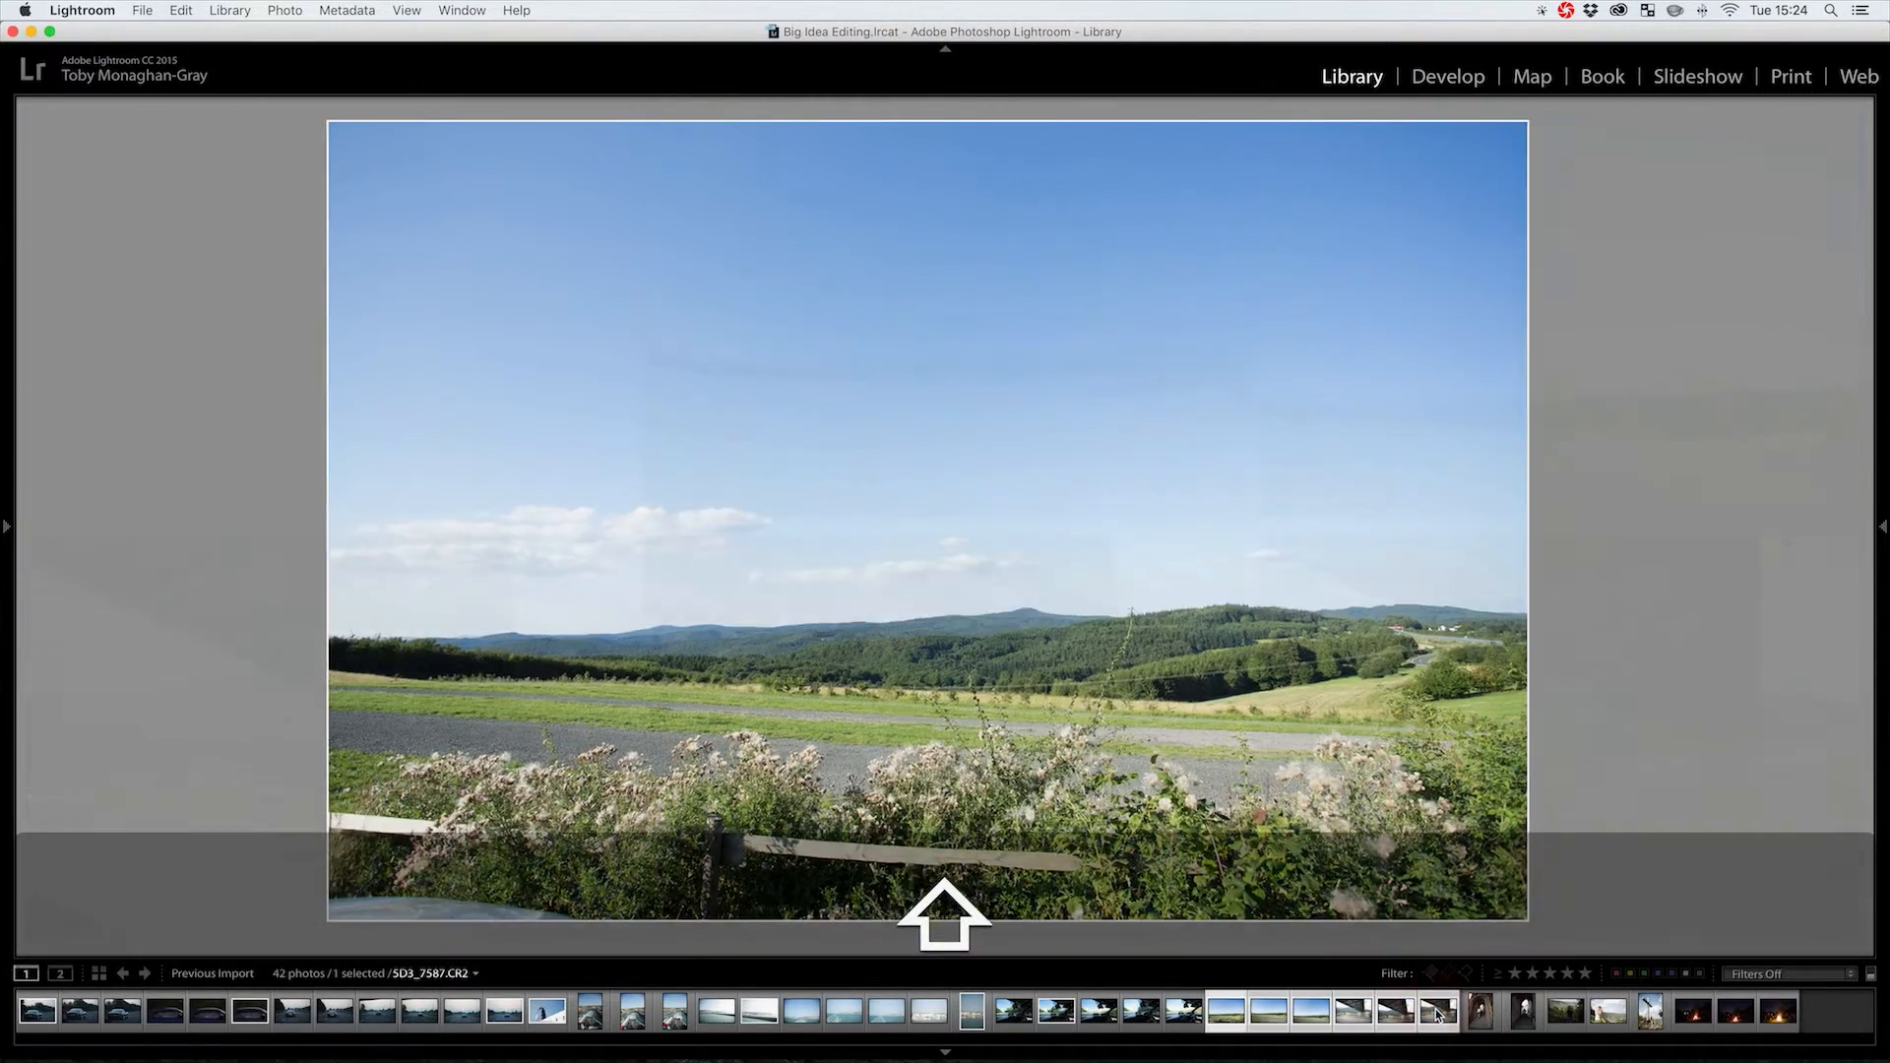
{"action": "left_click", "coordinate": [1534, 441]}
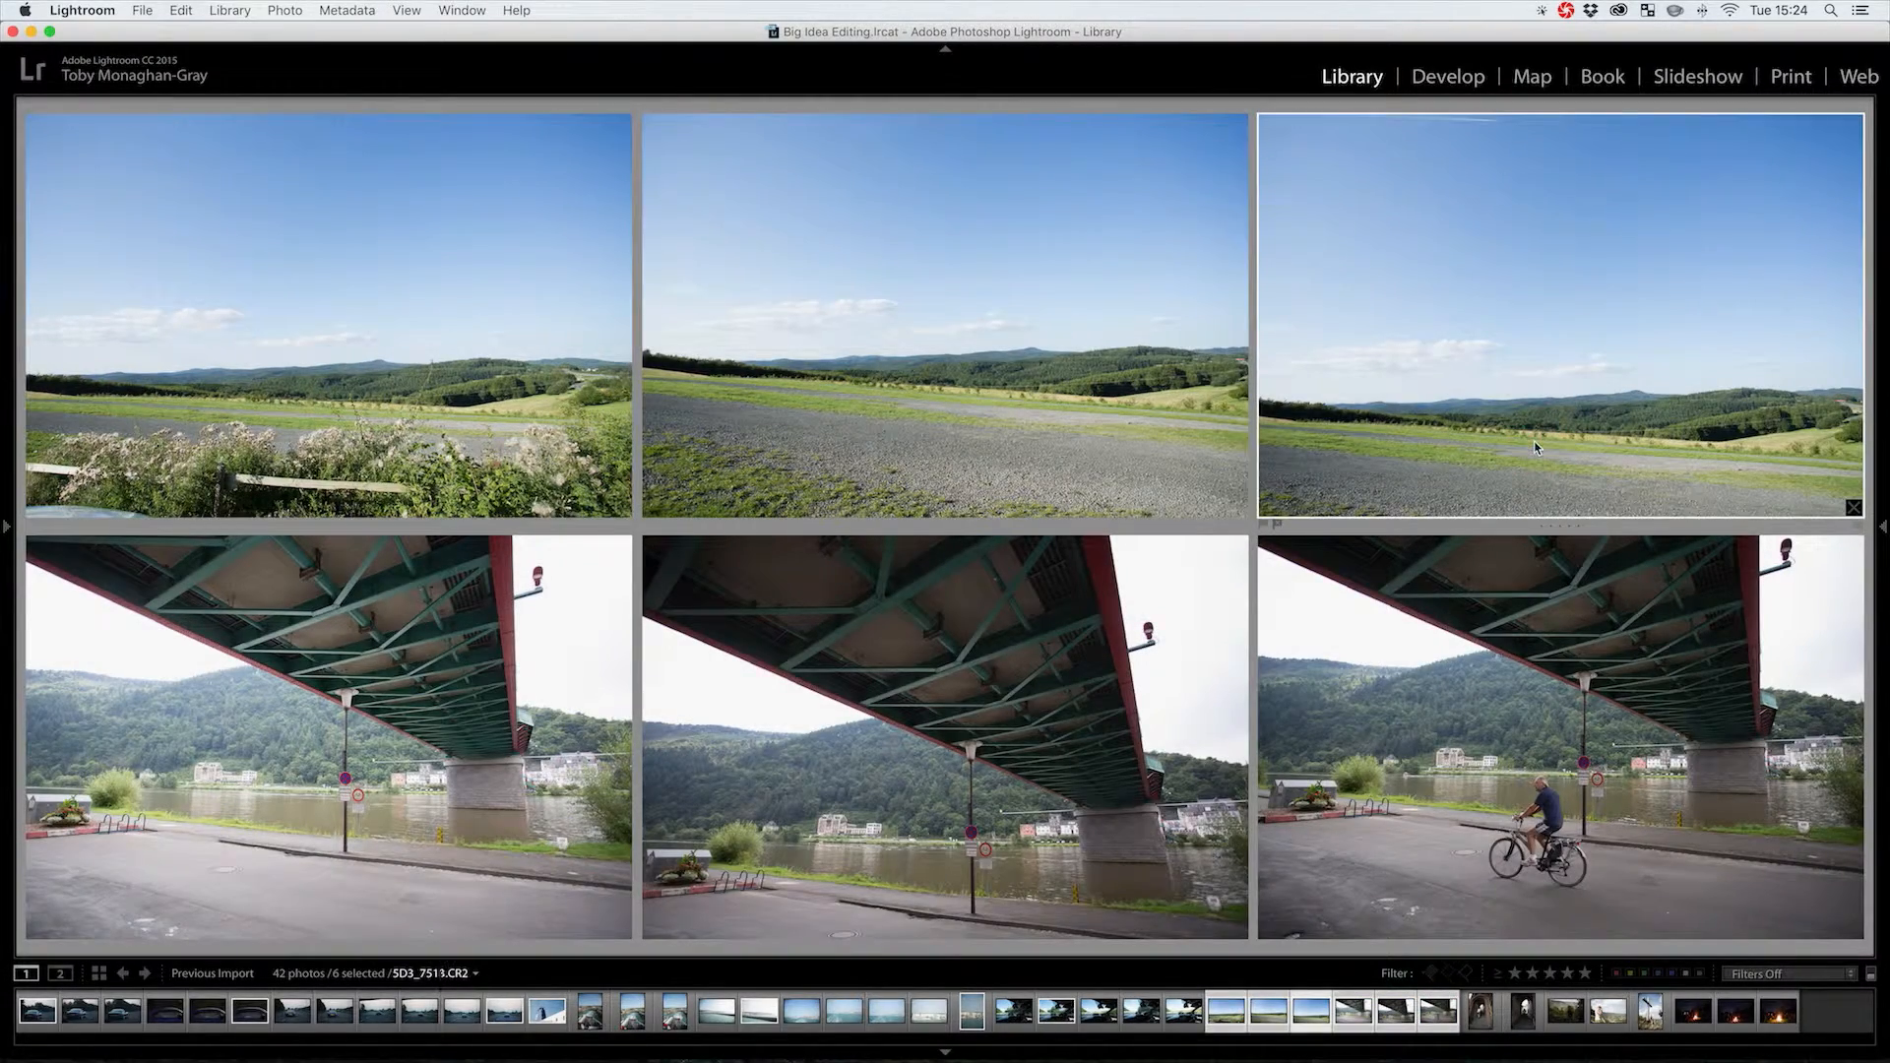
{"action": "key", "text": "p"}
{"action": "left_click", "coordinate": [1019, 632]}
{"action": "key", "text": "p"}
Compare the five hiking photos, picking the stairway, viewpoint, photographer and summit-cross shots
{"action": "left_click", "coordinate": [1472, 1014]}
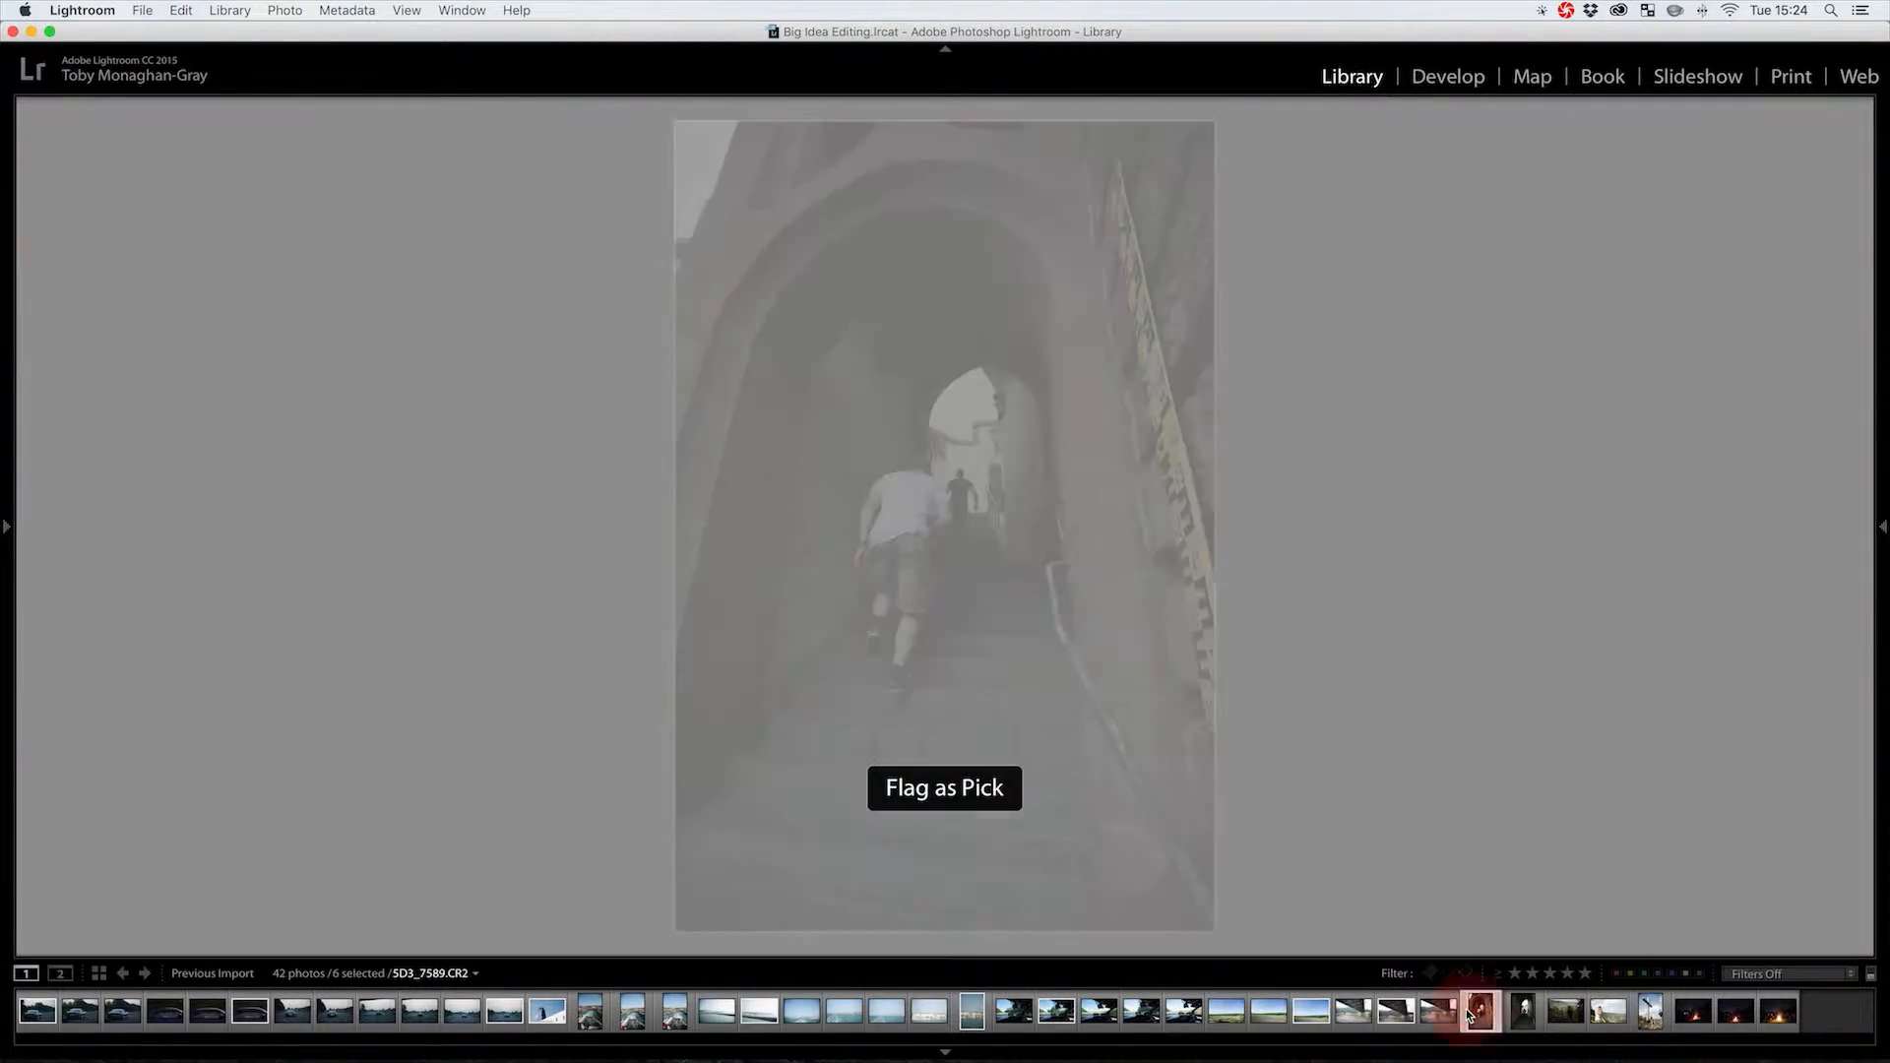
{"action": "key", "text": "n"}
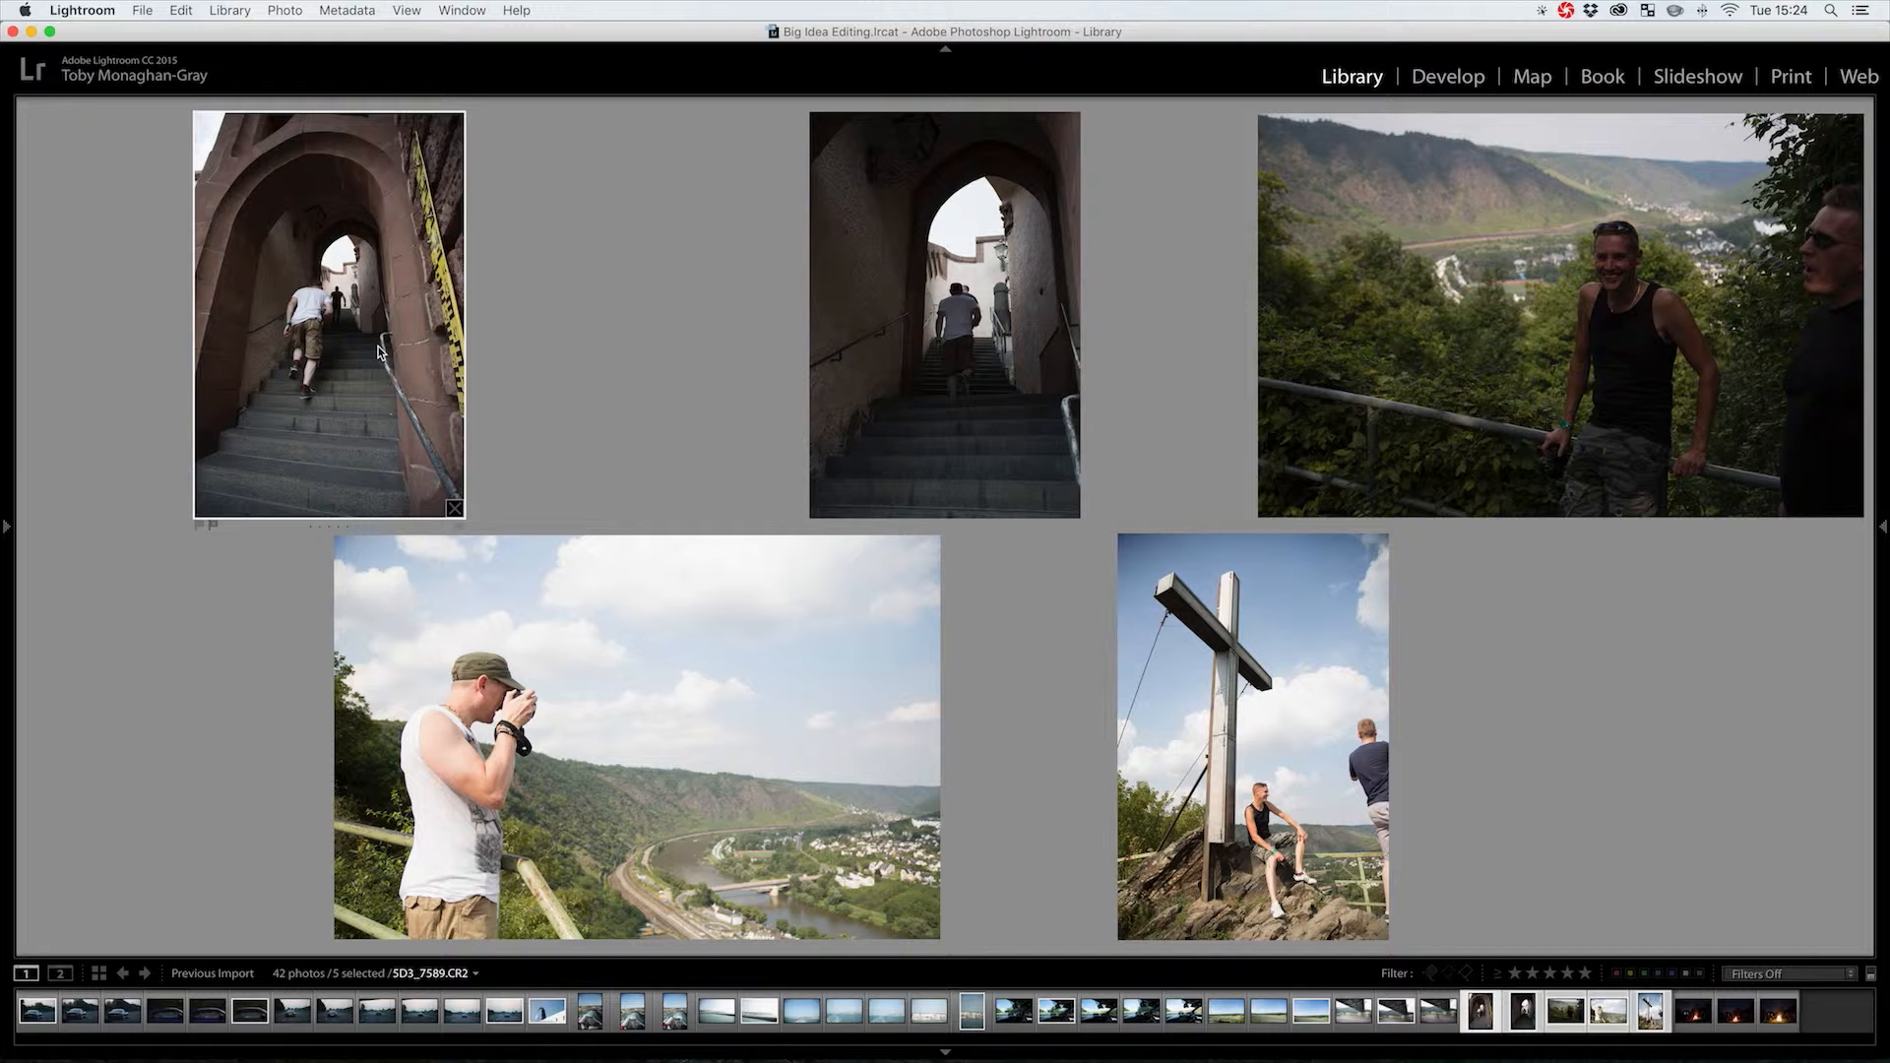
{"action": "key", "text": "p"}
{"action": "left_click", "coordinate": [1426, 351]}
{"action": "key", "text": "p"}
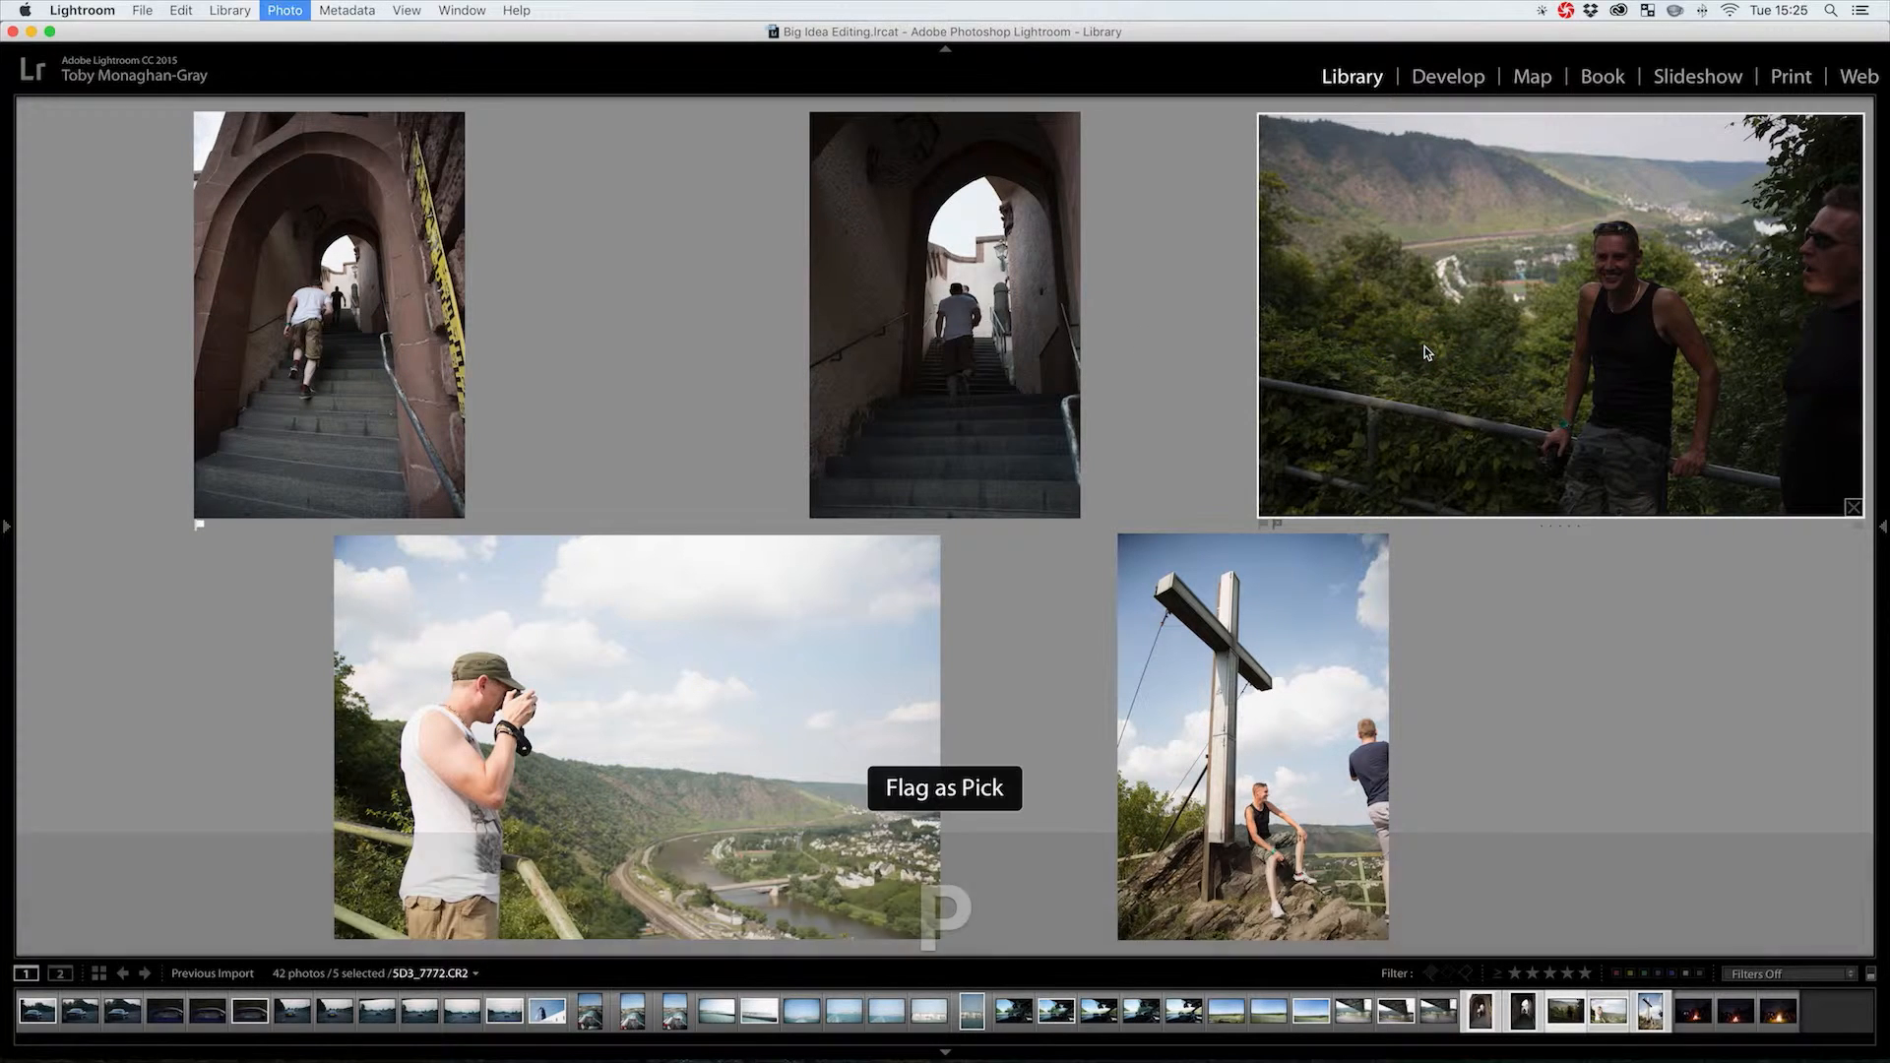
{"action": "left_click", "coordinate": [688, 762]}
{"action": "key", "text": "p"}
{"action": "left_click", "coordinate": [1226, 740]}
{"action": "key", "text": "p"}
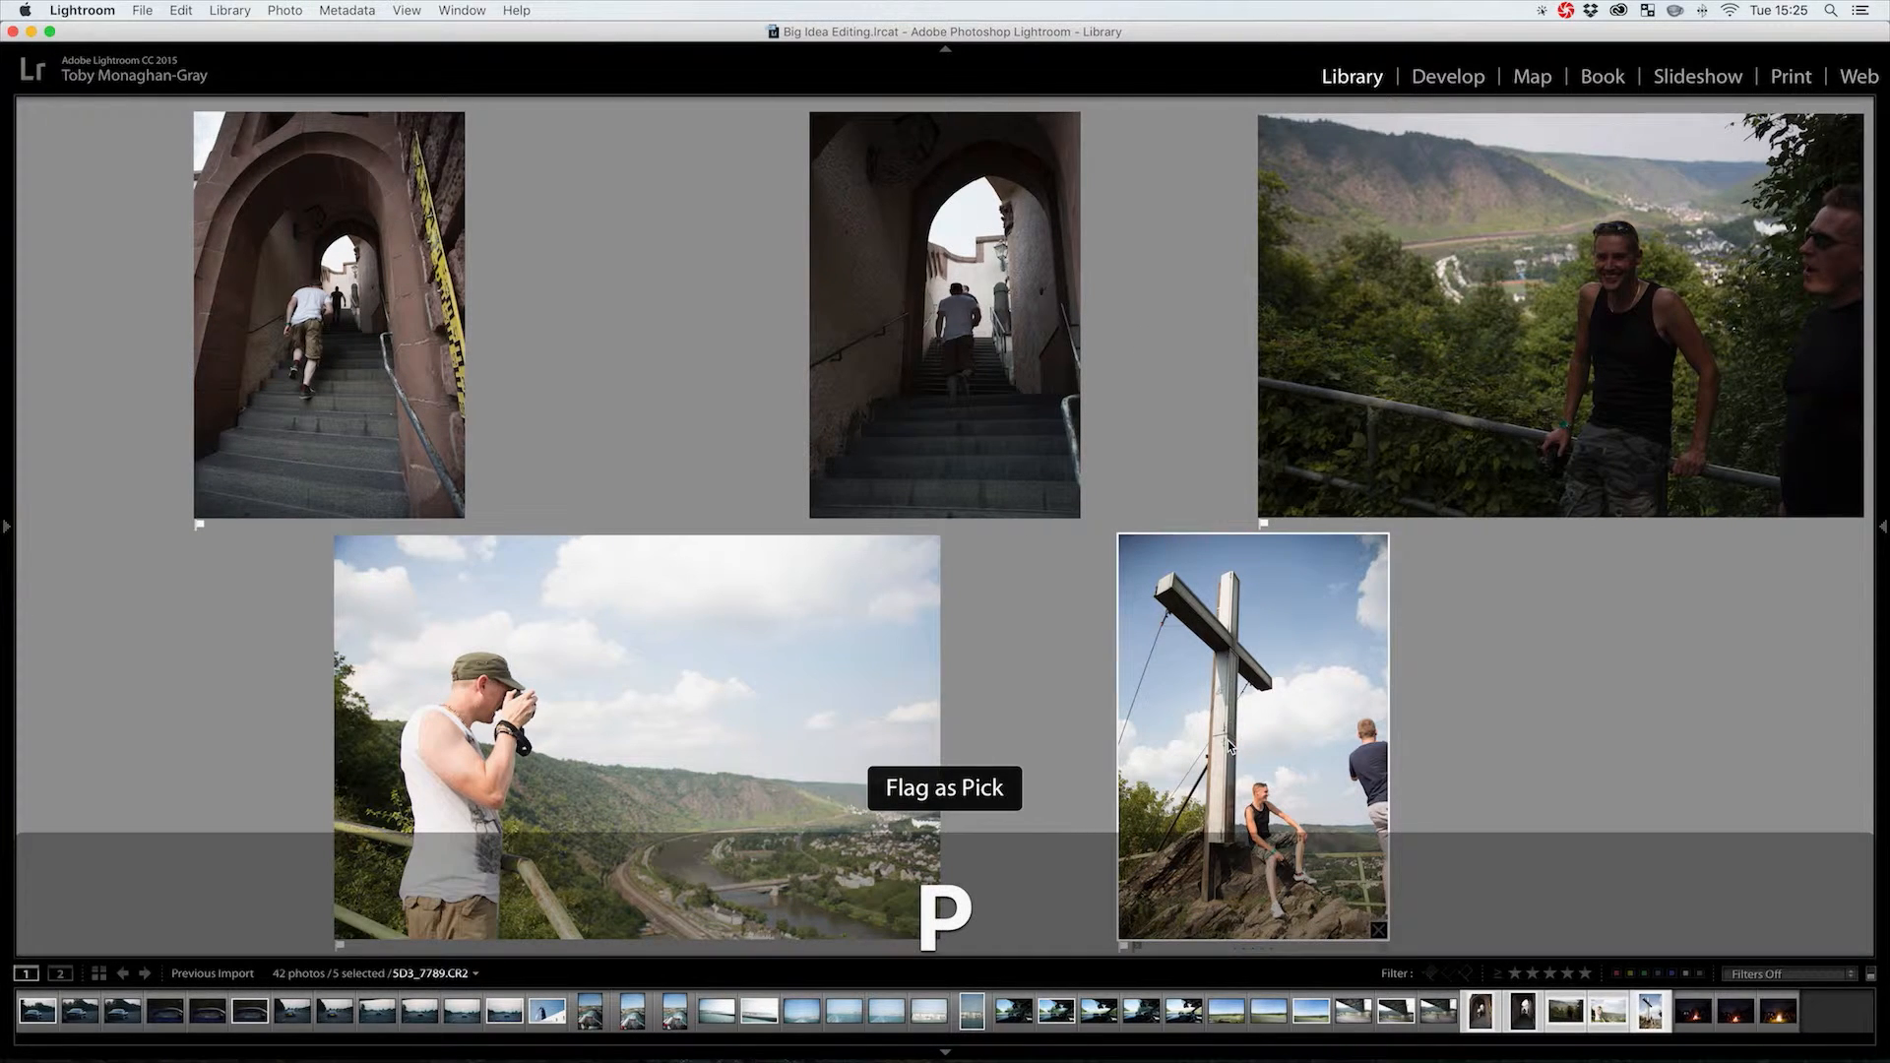
Select the three campfire photos and flag the bottom one as a pick
{"action": "left_click", "coordinate": [1698, 1024]}
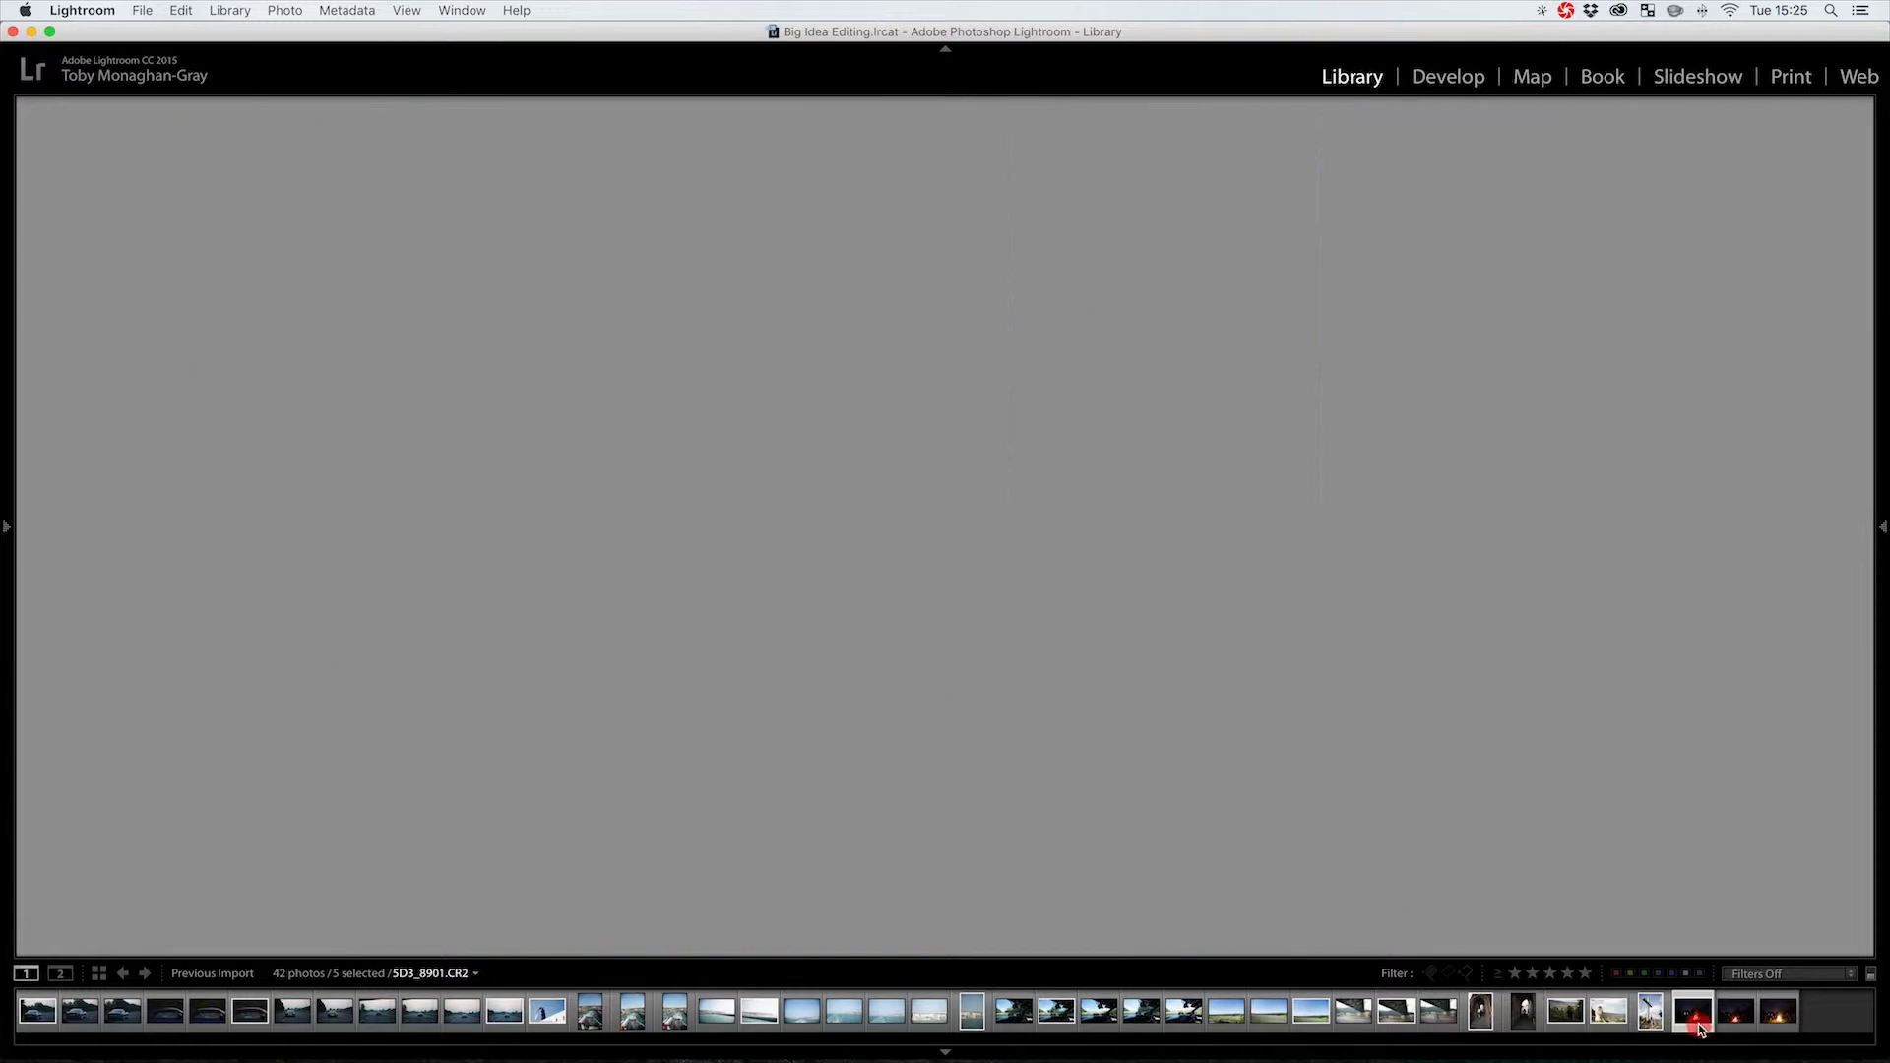
{"action": "left_click", "coordinate": [1721, 1020], "text": "super"}
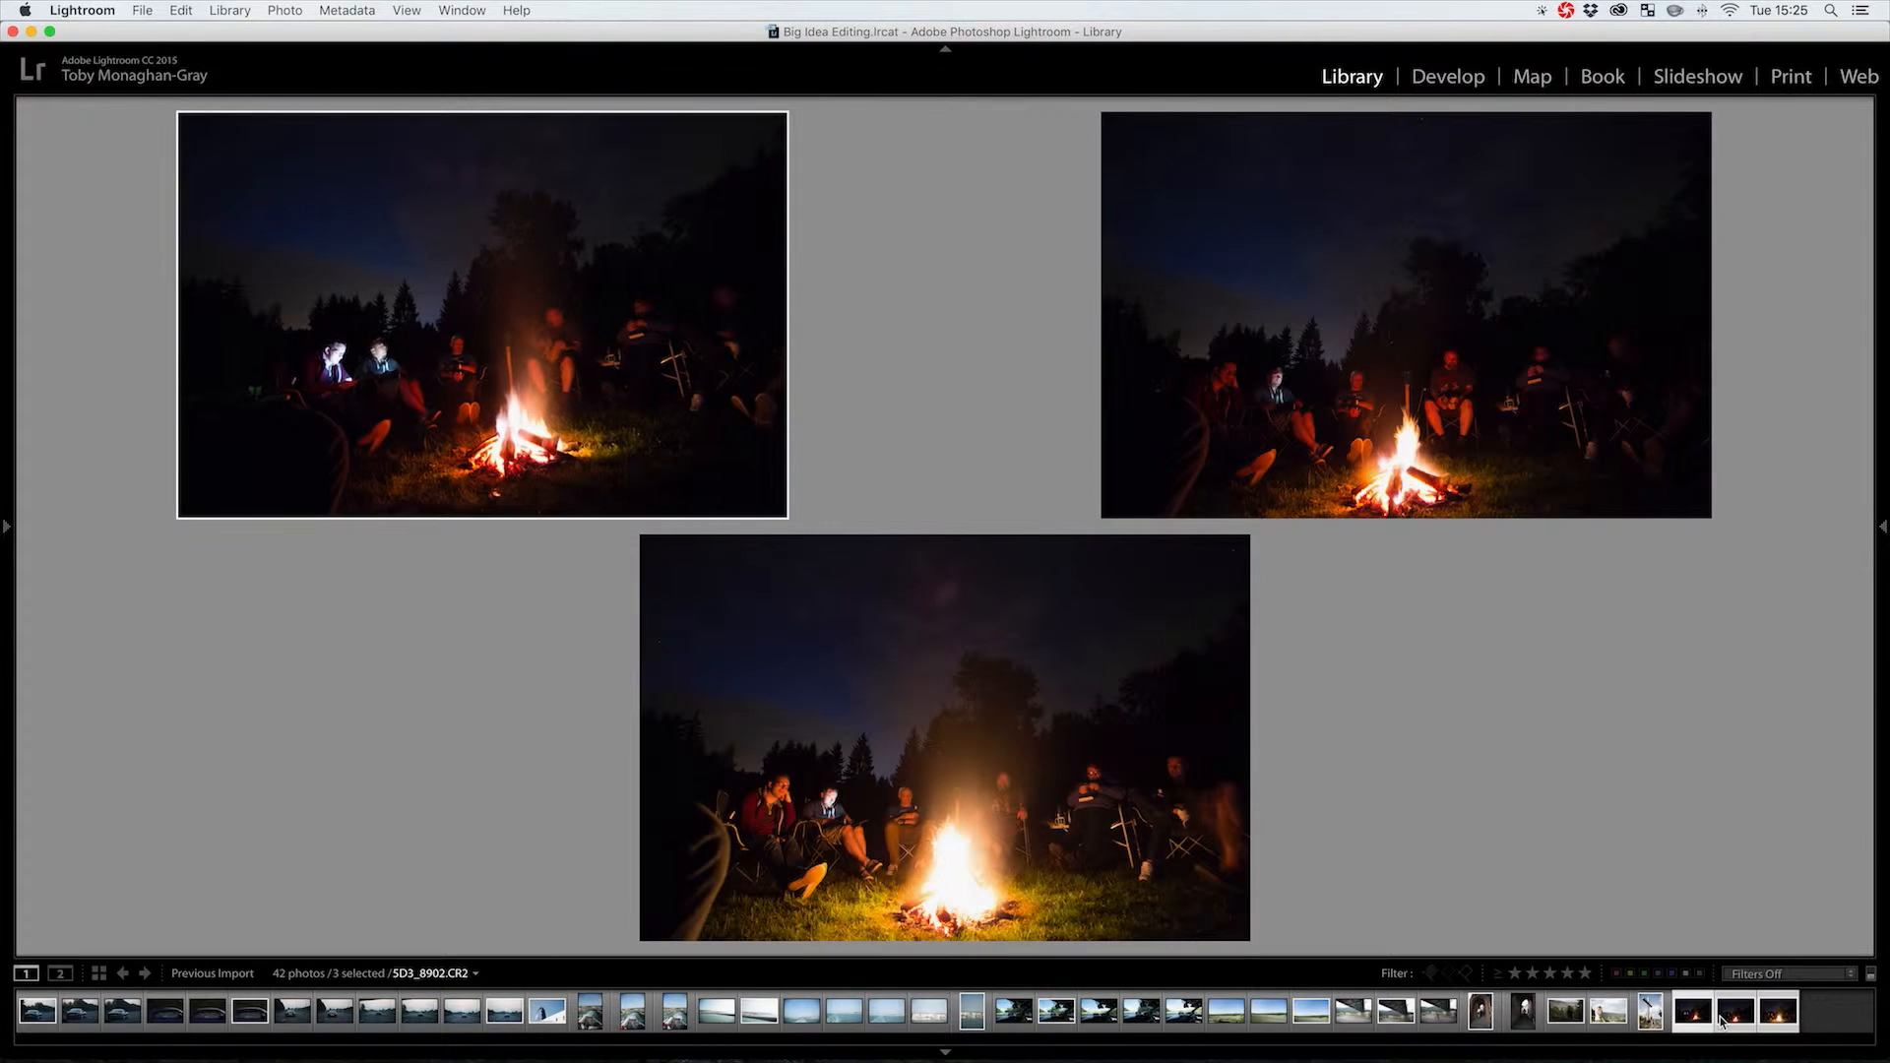
{"action": "left_click", "coordinate": [929, 676]}
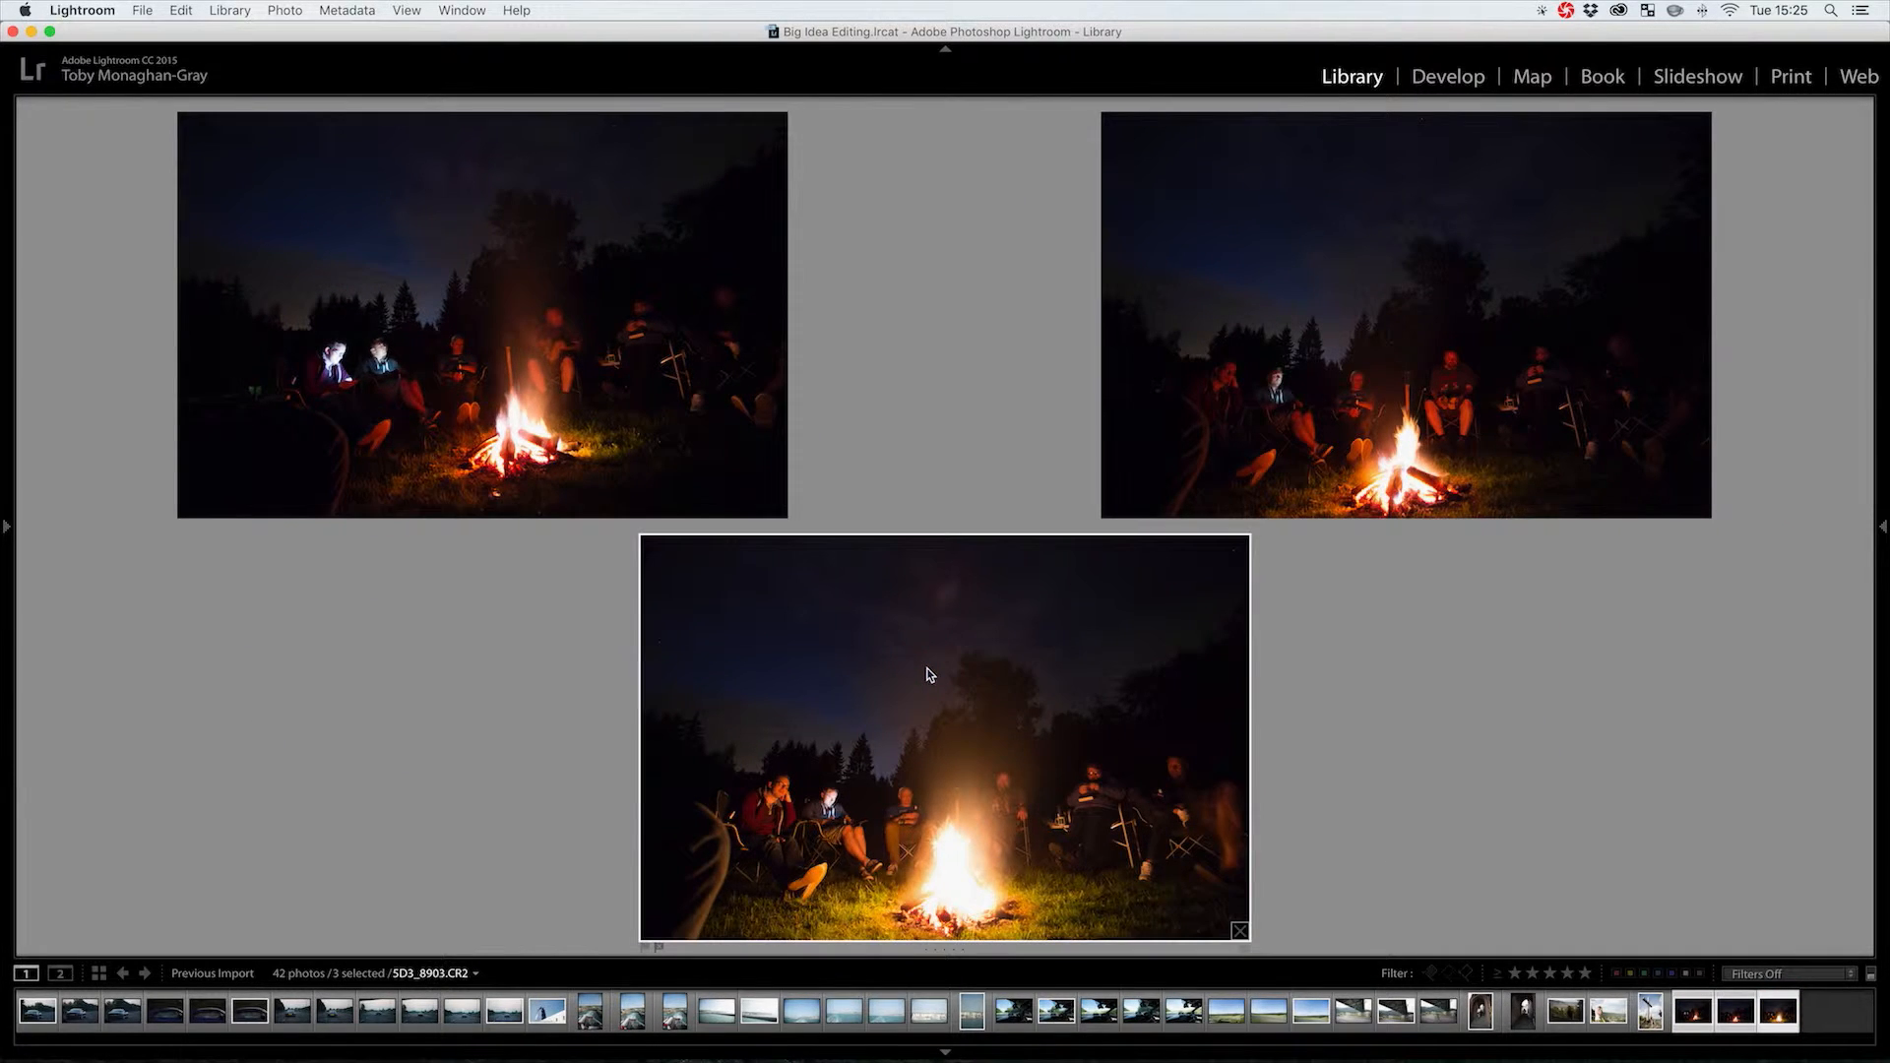
{"action": "key", "text": "p"}
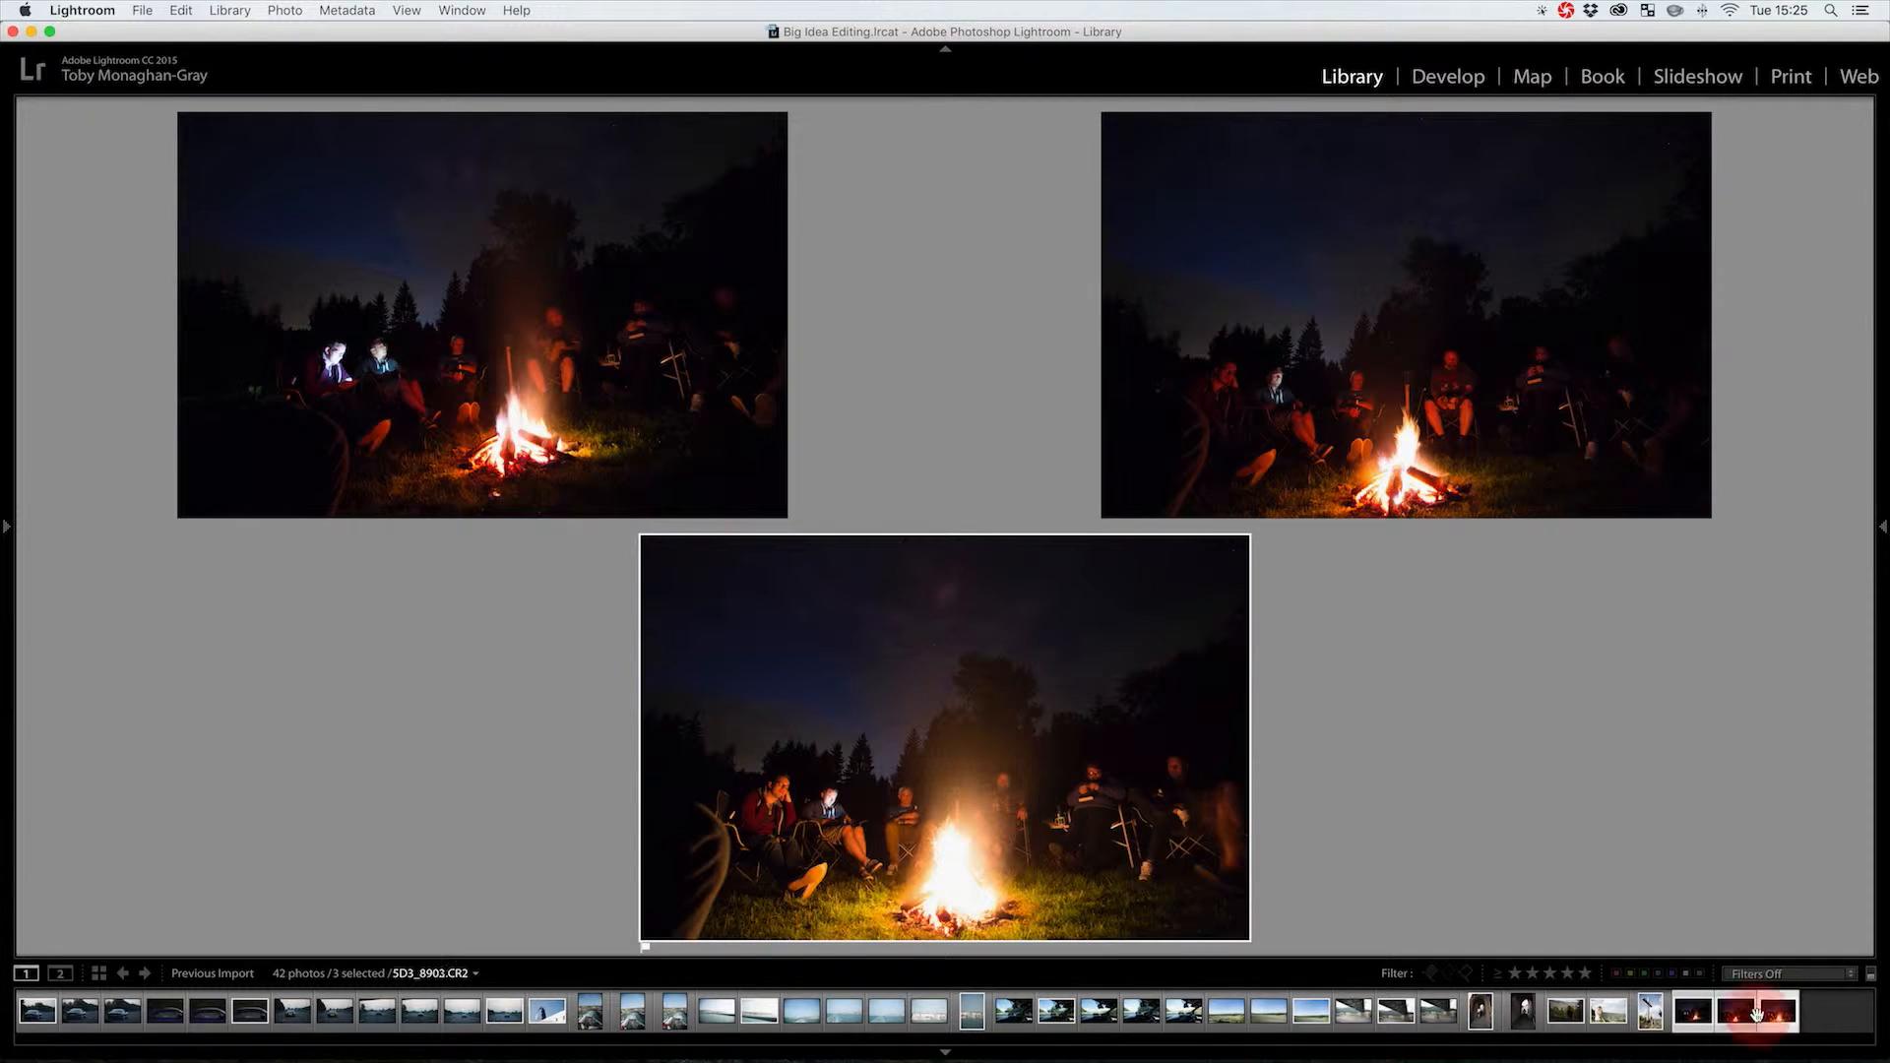
{"action": "left_click", "coordinate": [1736, 1017]}
Select car-interior photos 24 to 28 in the grid and show them in Survey view
{"action": "key", "text": "g"}
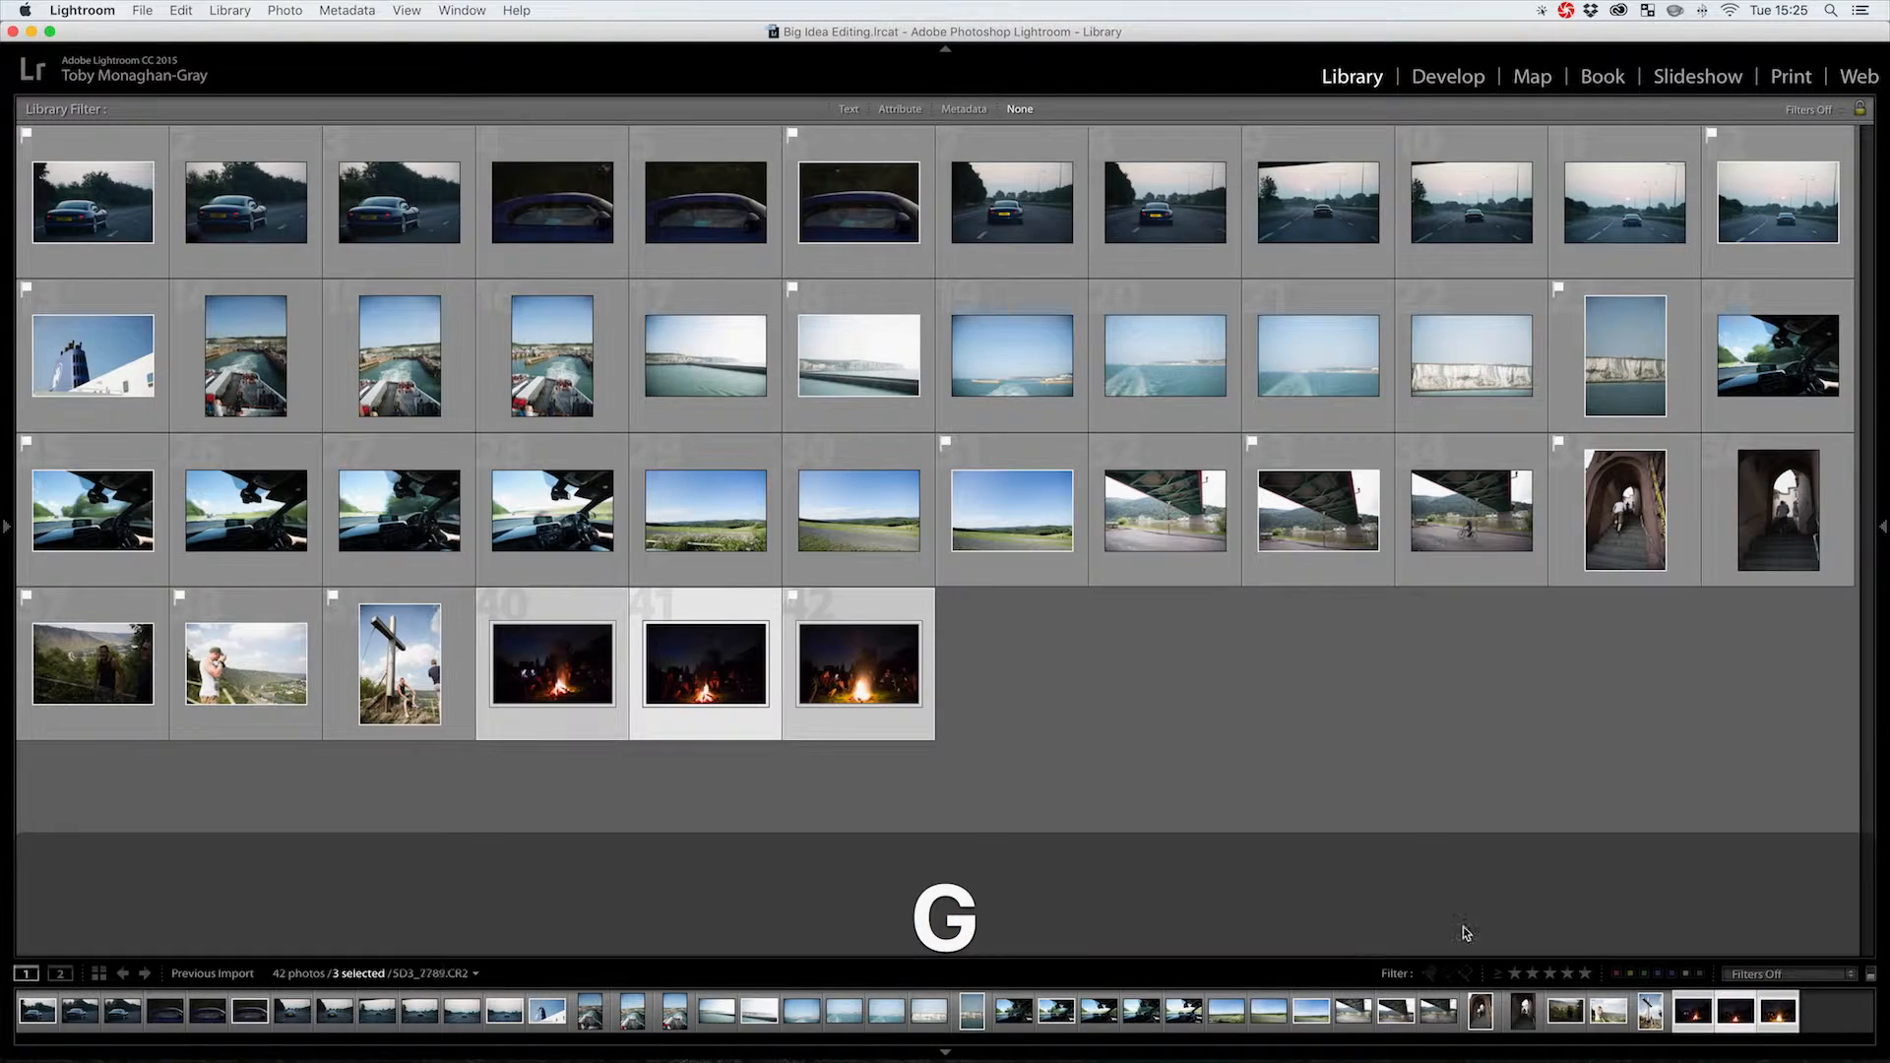
{"action": "left_click", "coordinate": [1048, 630]}
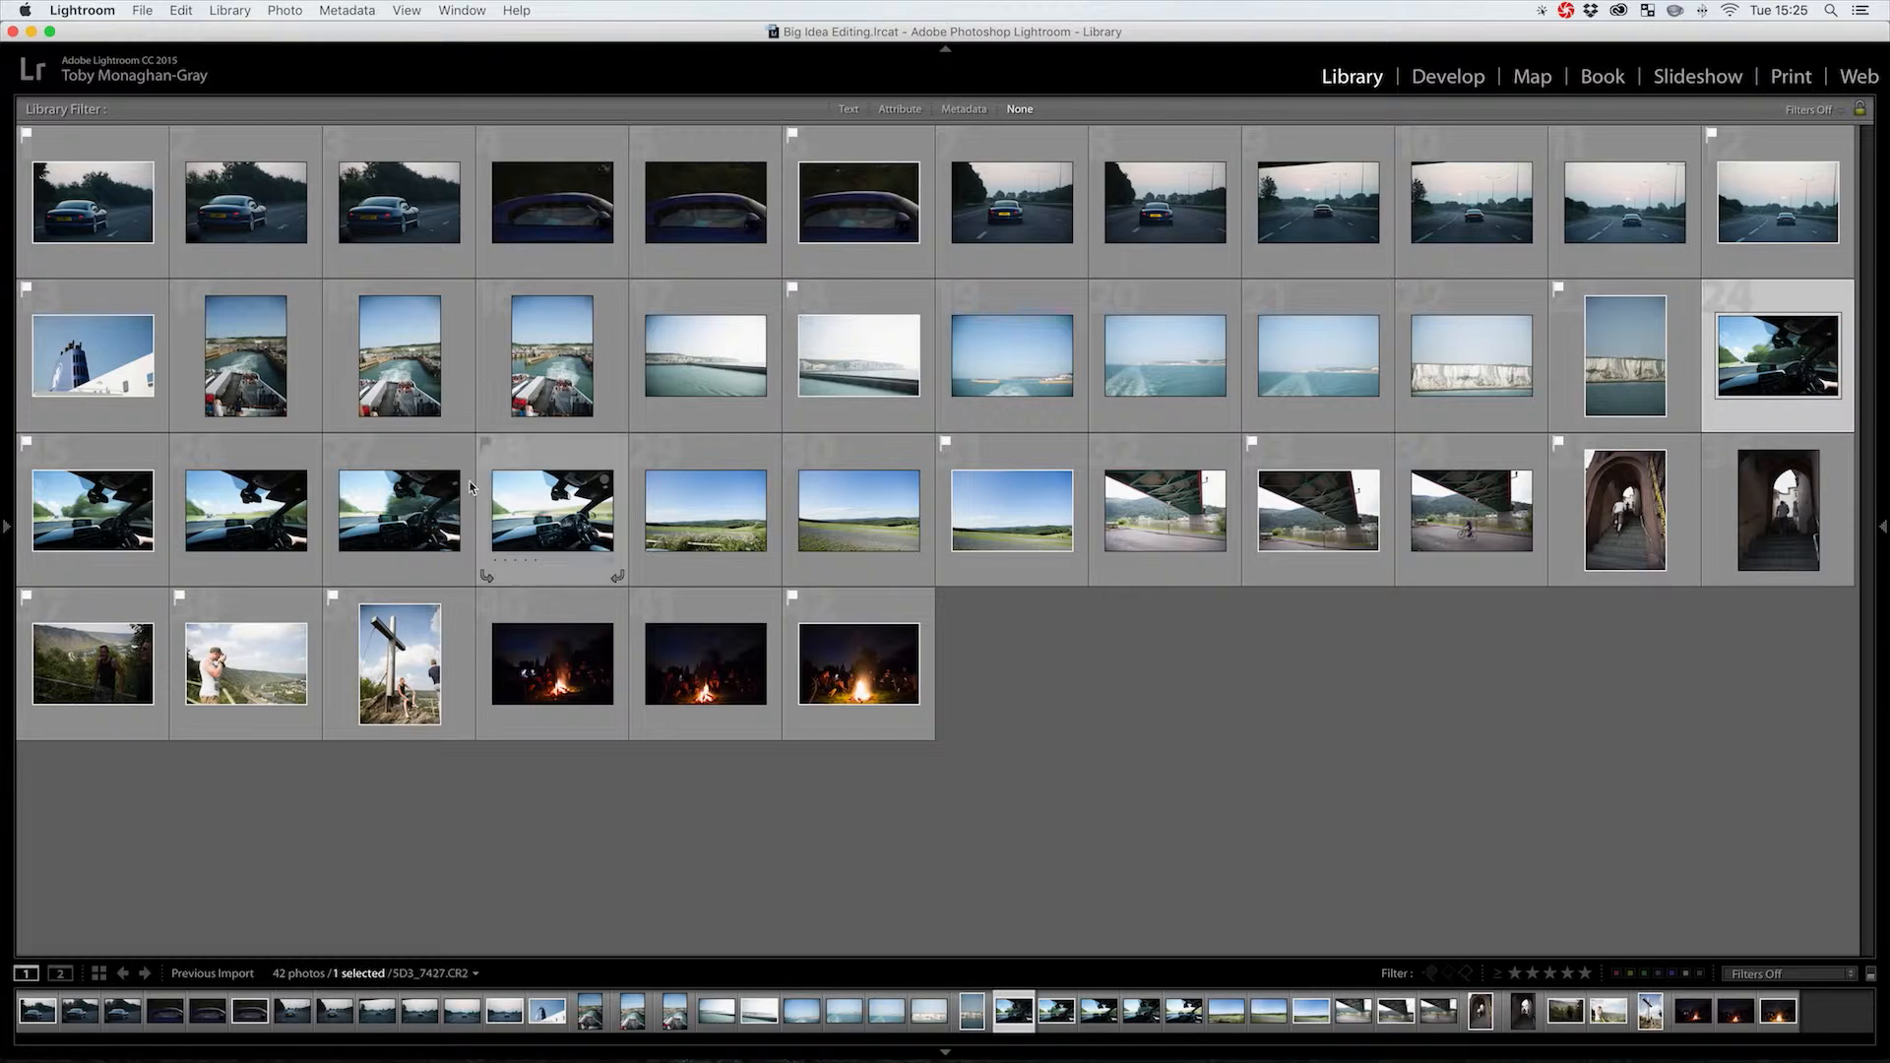
{"action": "left_click", "coordinate": [502, 506], "text": "shift"}
{"action": "key", "text": "space"}
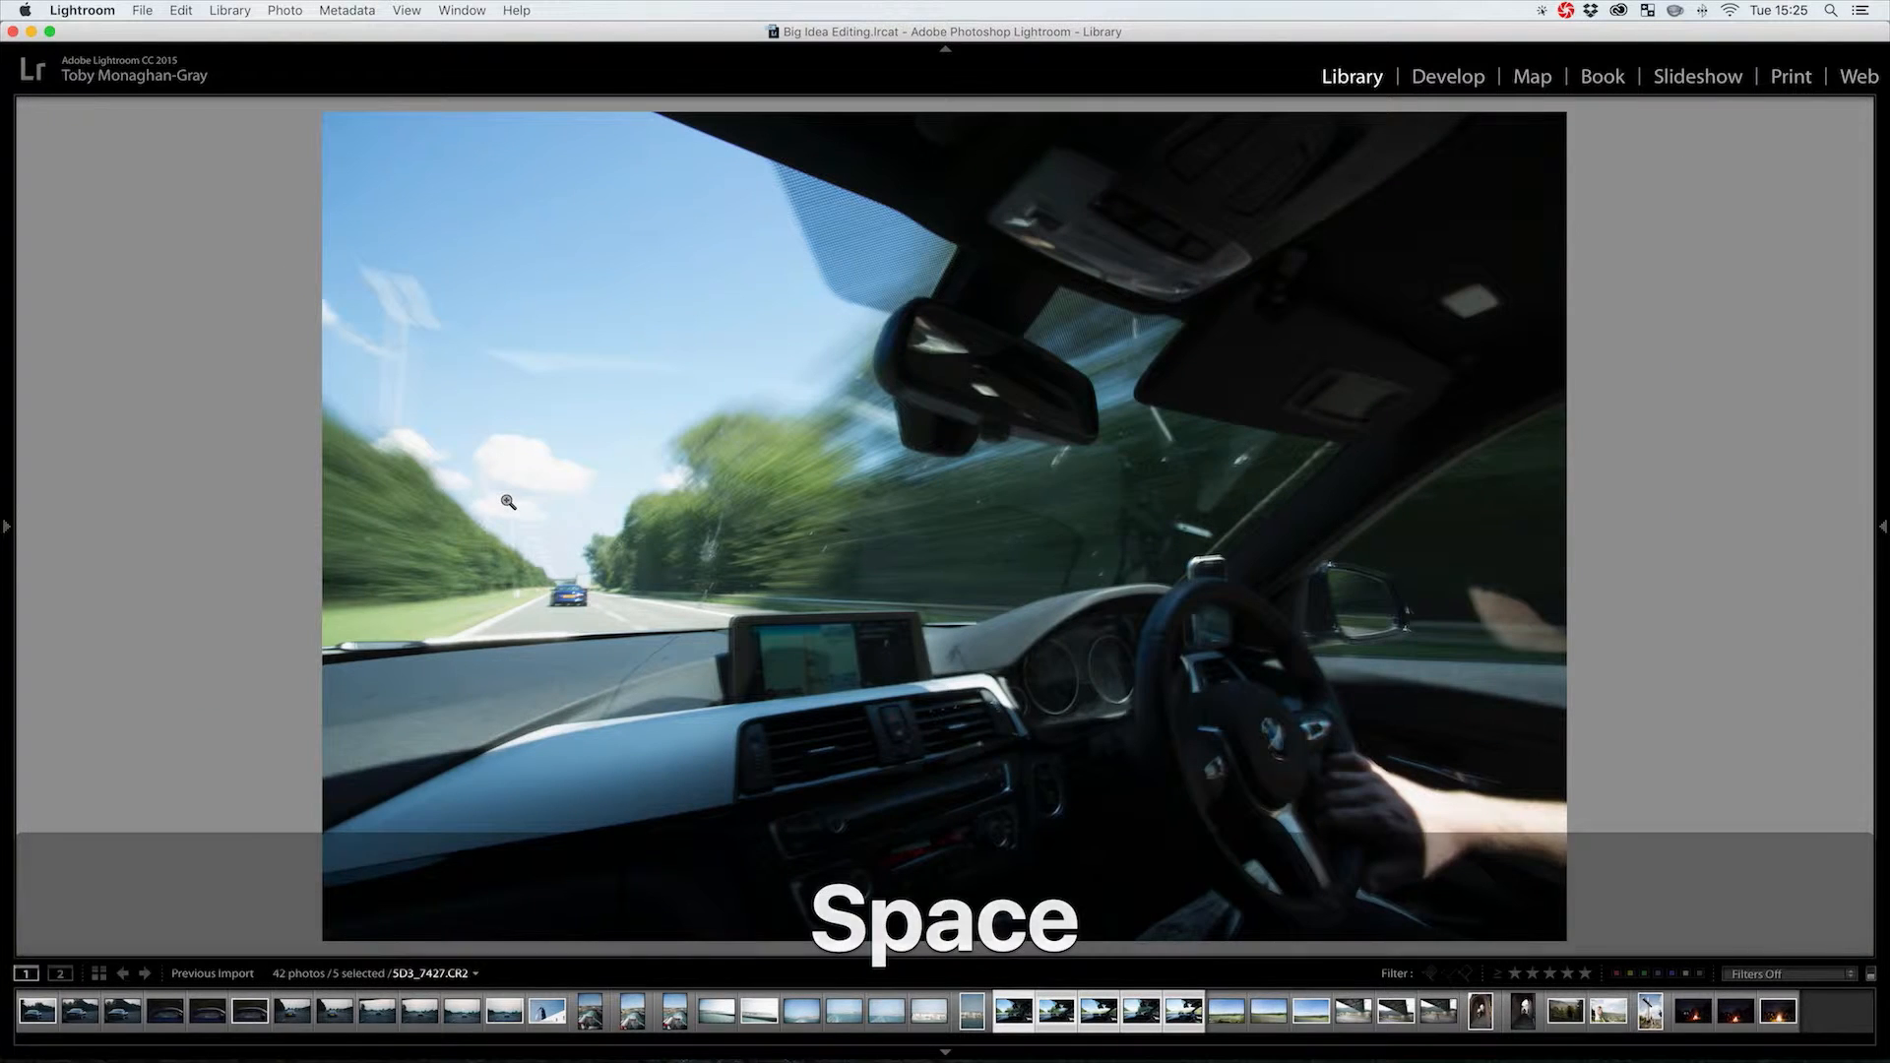
{"action": "key", "text": "n"}
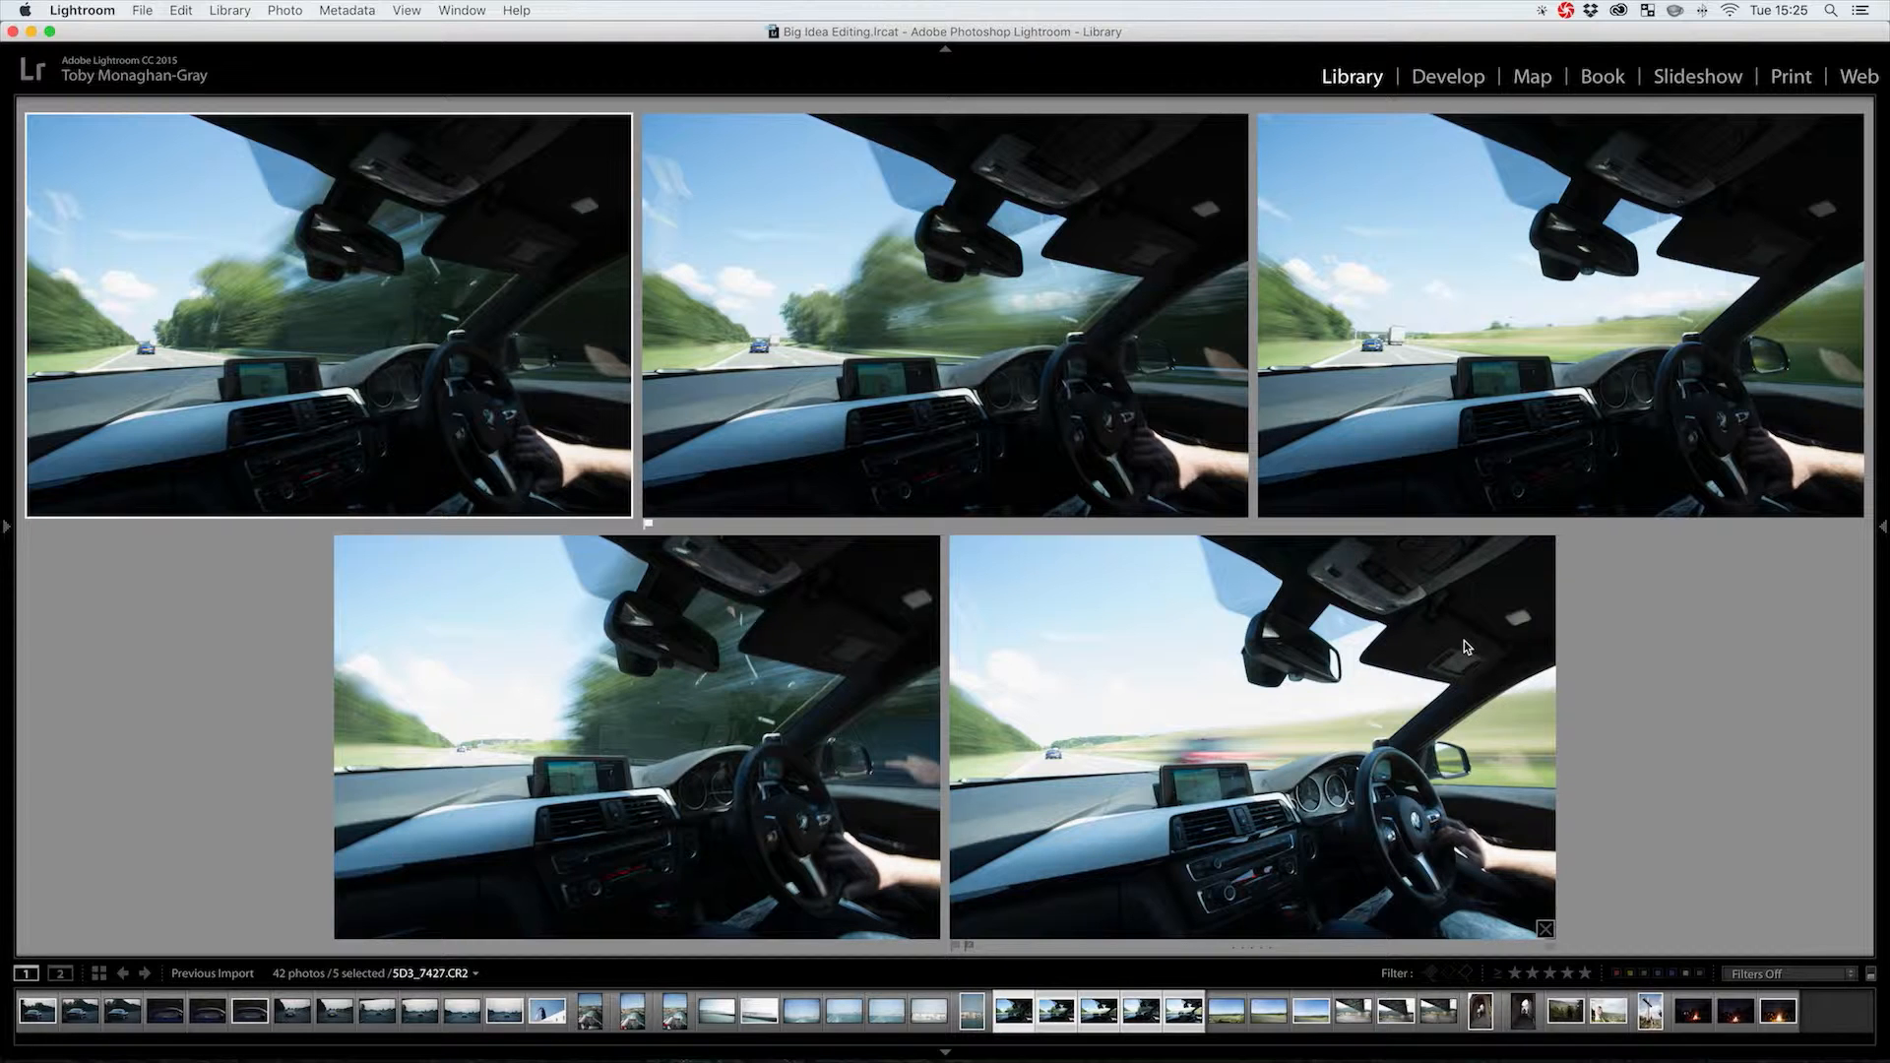
Rate the car-interior shots: fifth 1 star, third 2, second and first 4, bottom-left 3
{"action": "left_click", "coordinate": [1269, 665]}
{"action": "key", "text": "1"}
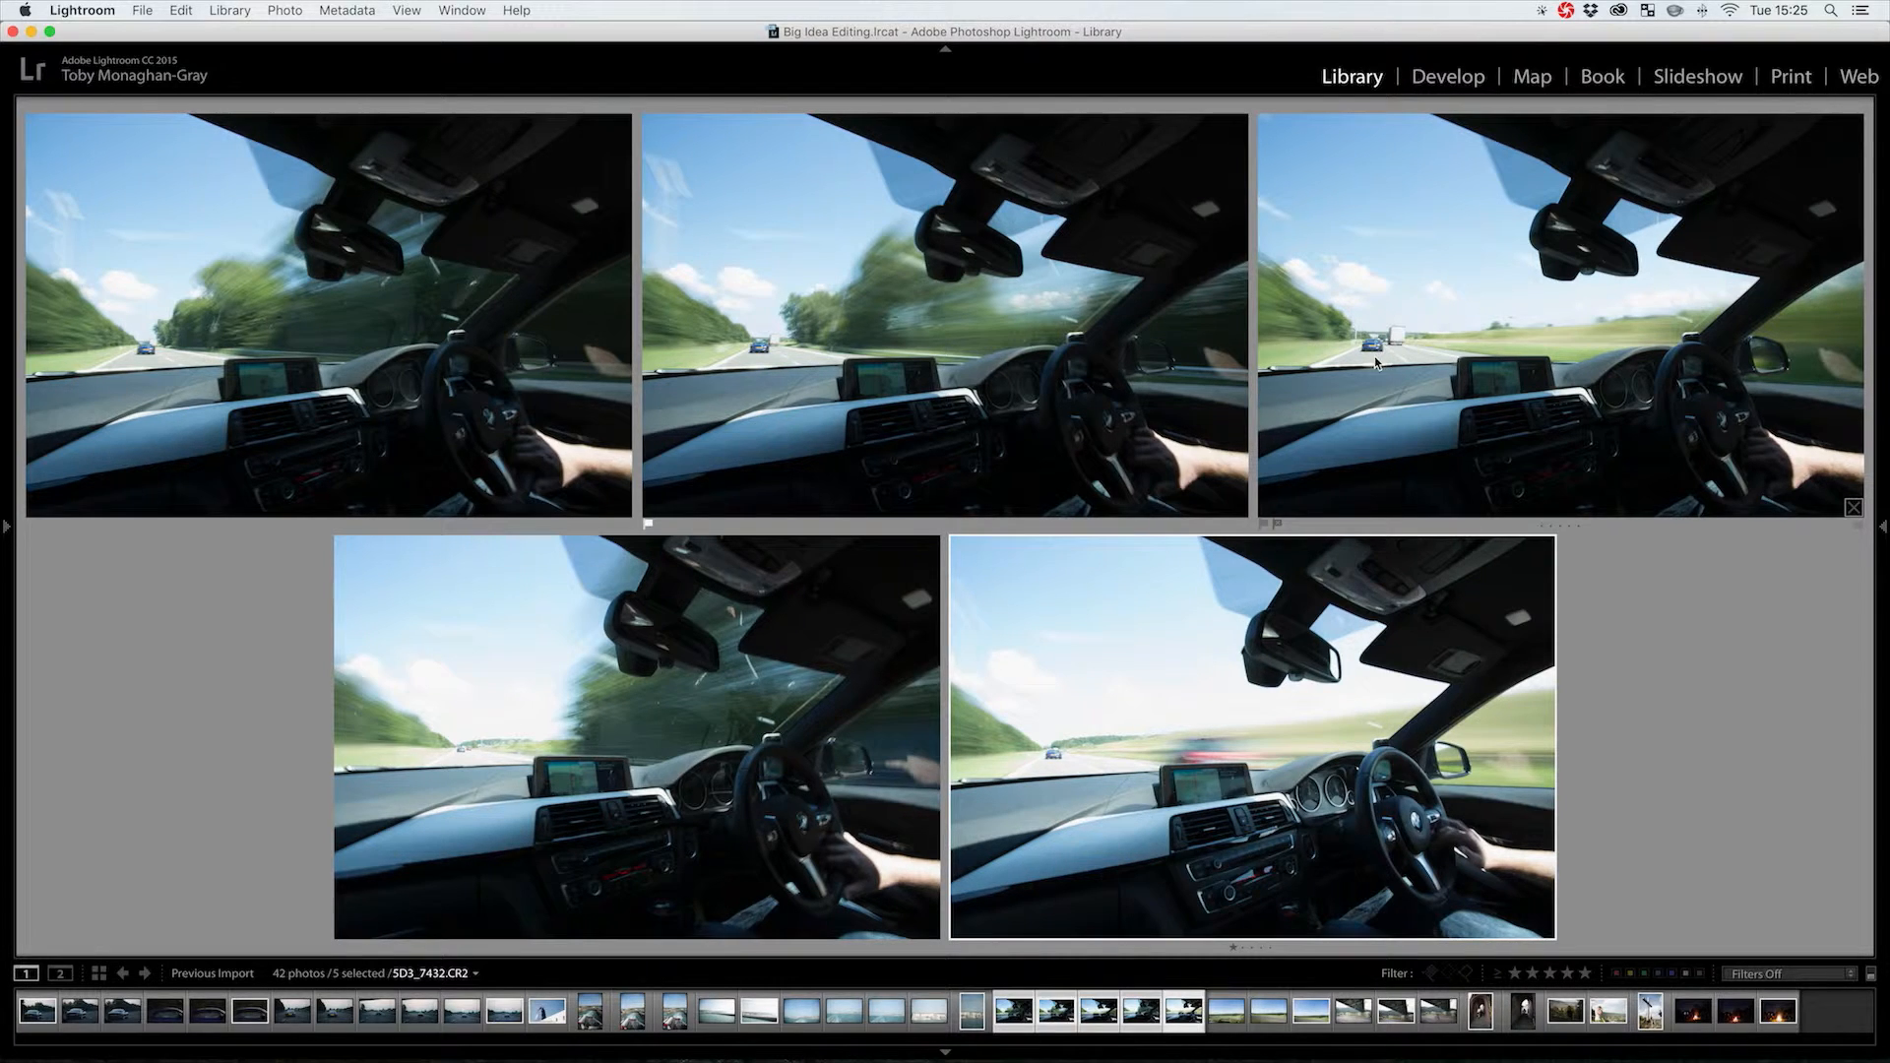
{"action": "left_click", "coordinate": [1472, 350]}
{"action": "key", "text": "2"}
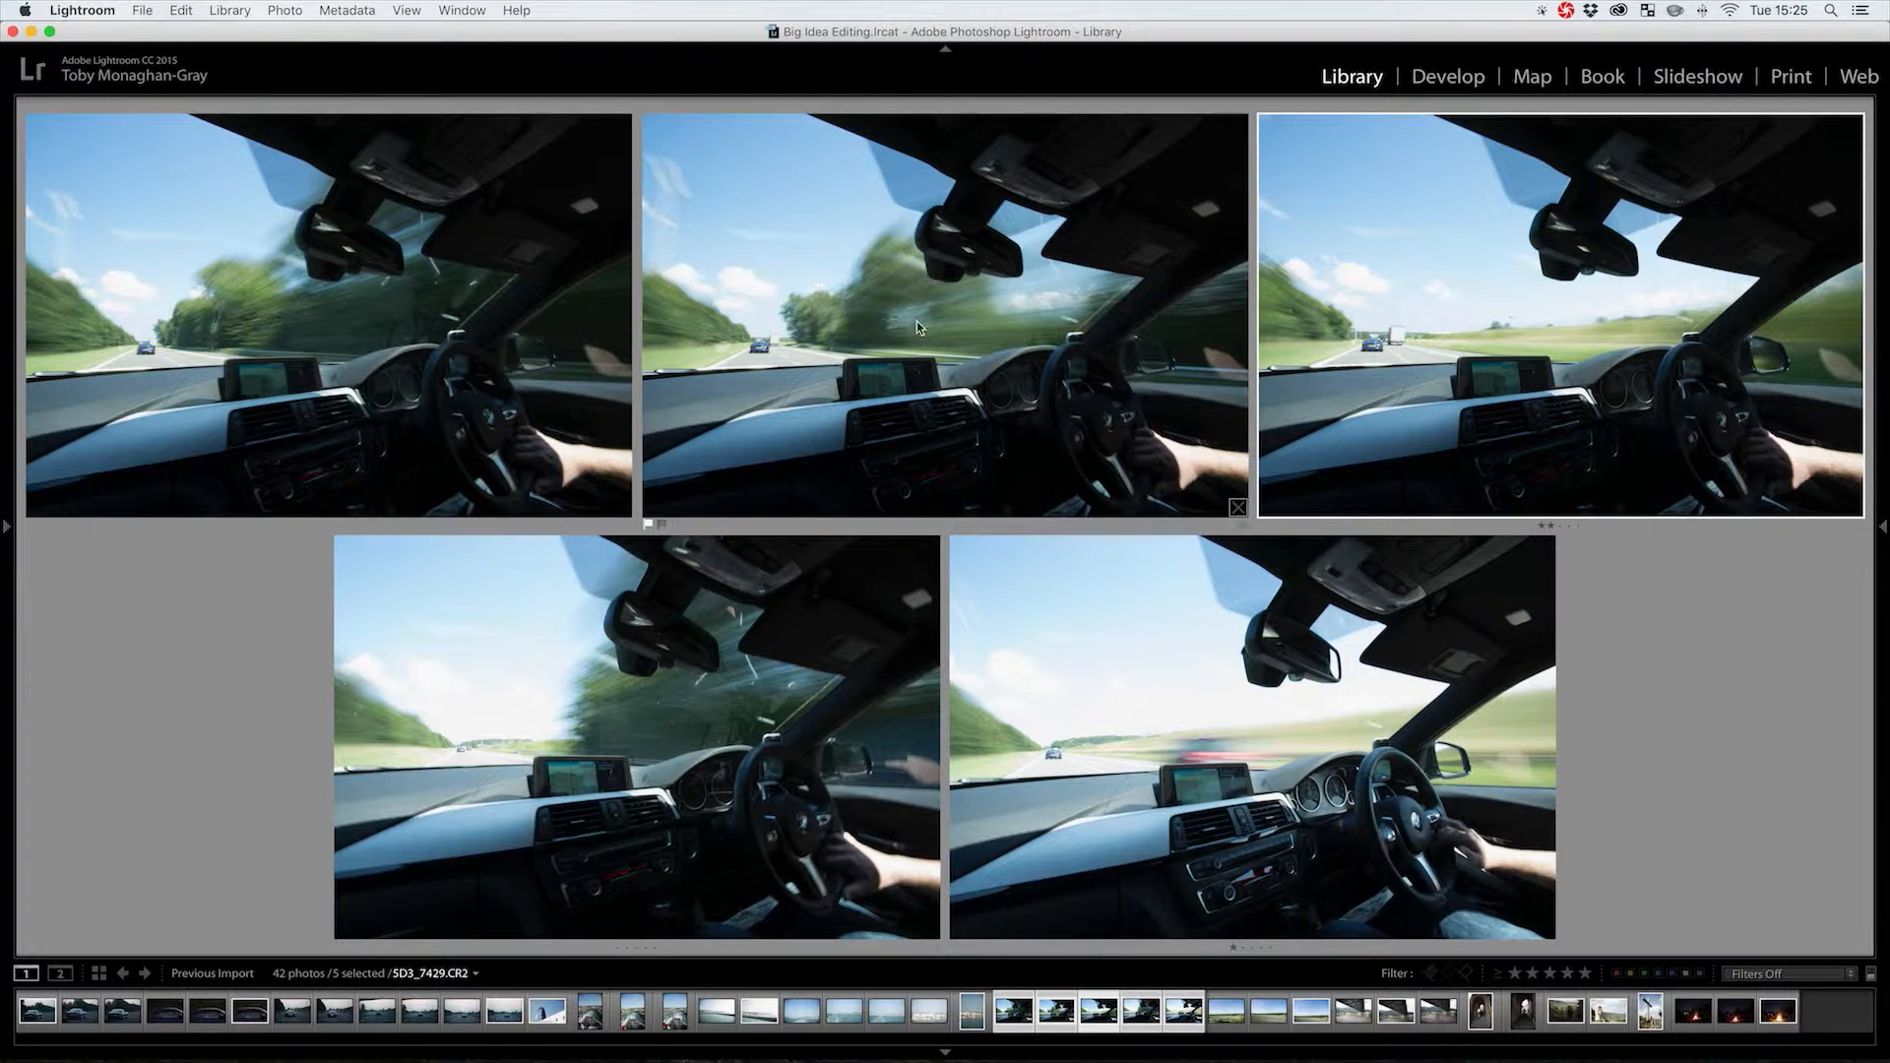
{"action": "left_click", "coordinate": [918, 262]}
{"action": "key", "text": "5"}
{"action": "key", "text": "4"}
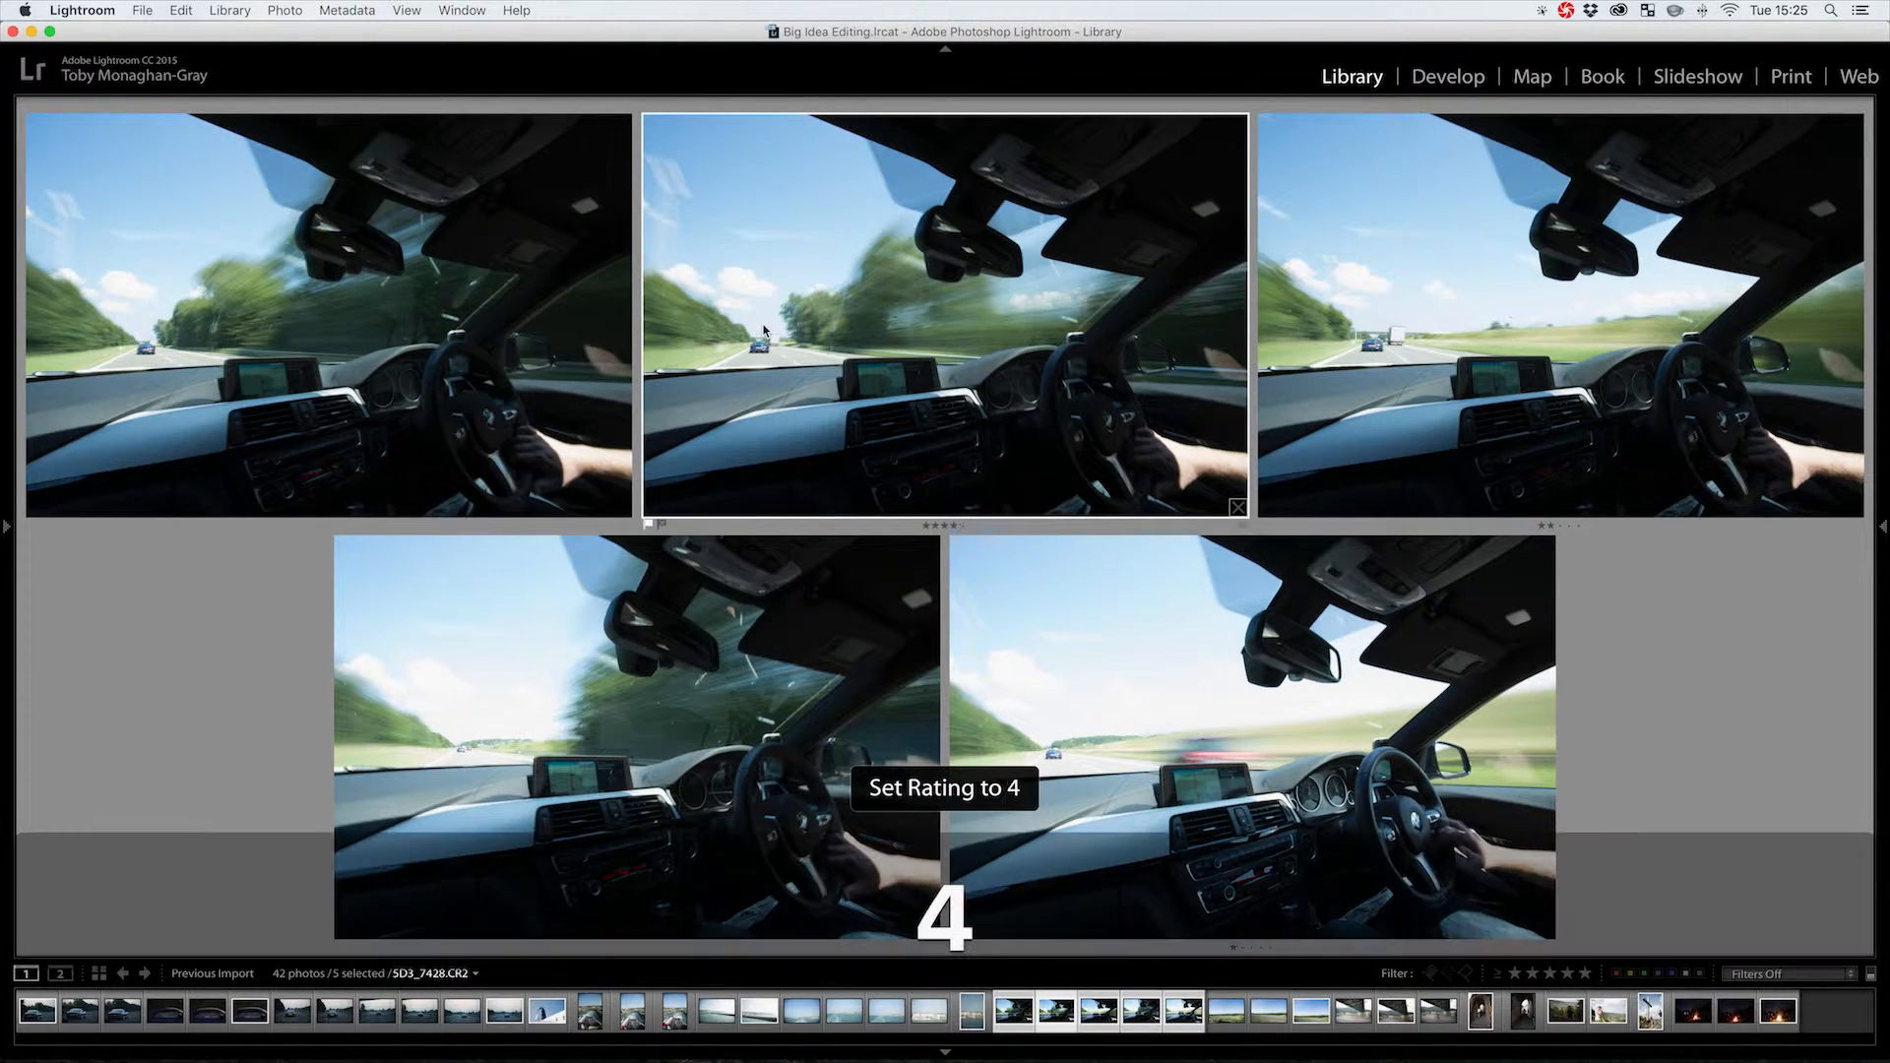
{"action": "left_click", "coordinate": [571, 306]}
{"action": "key", "text": "4"}
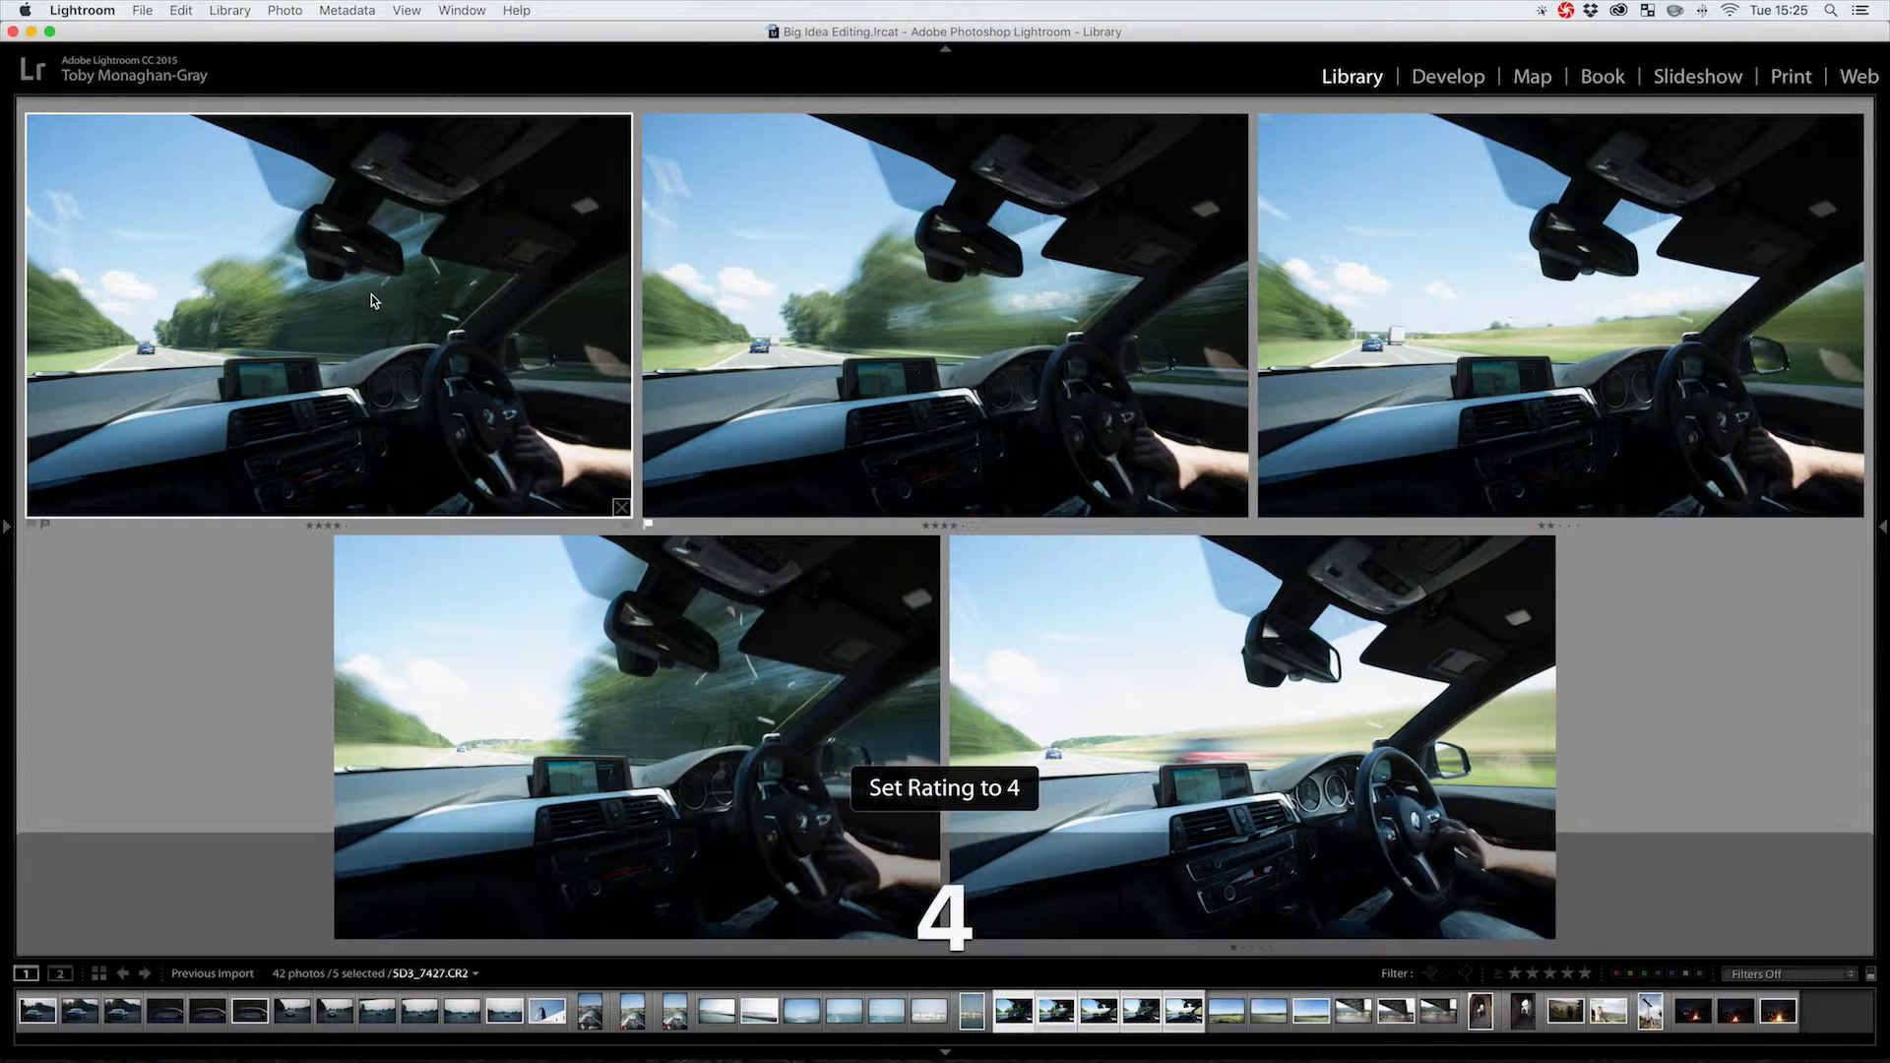
{"action": "left_click", "coordinate": [699, 736]}
{"action": "key", "text": "3"}
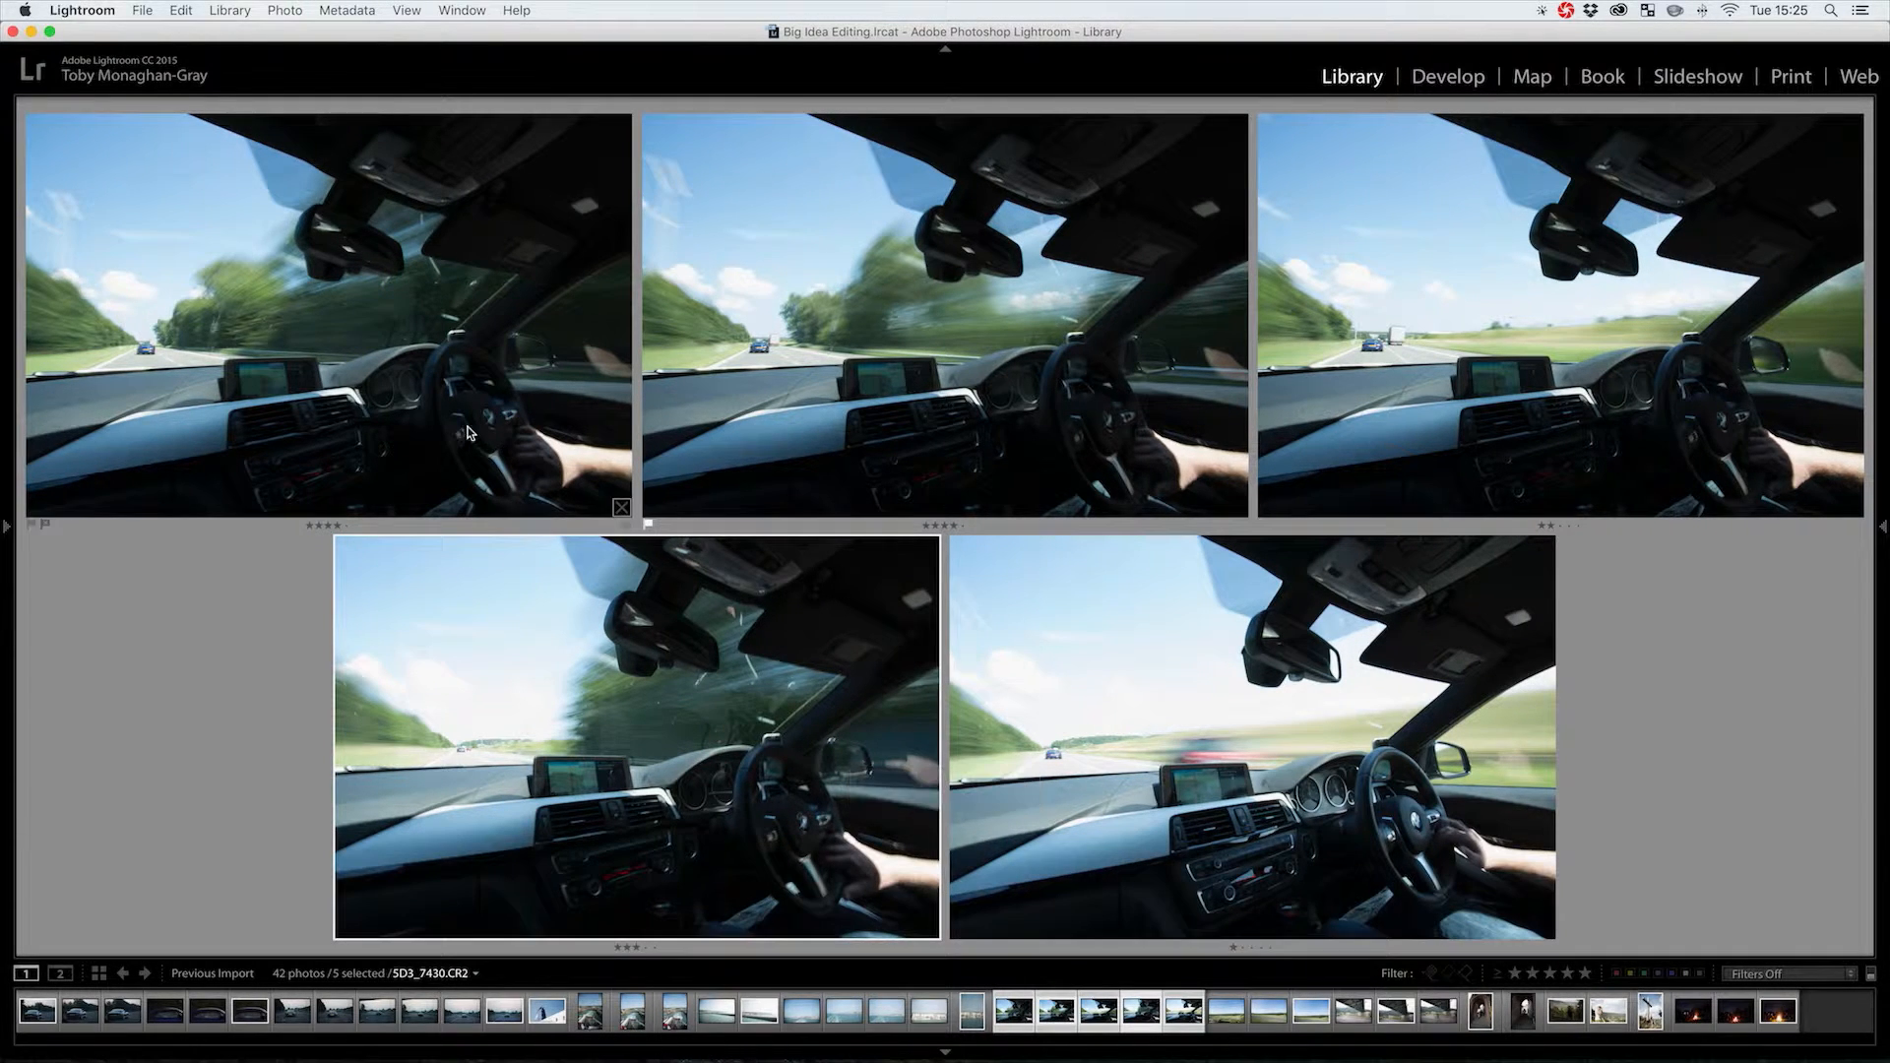
{"action": "left_click", "coordinate": [1501, 975]}
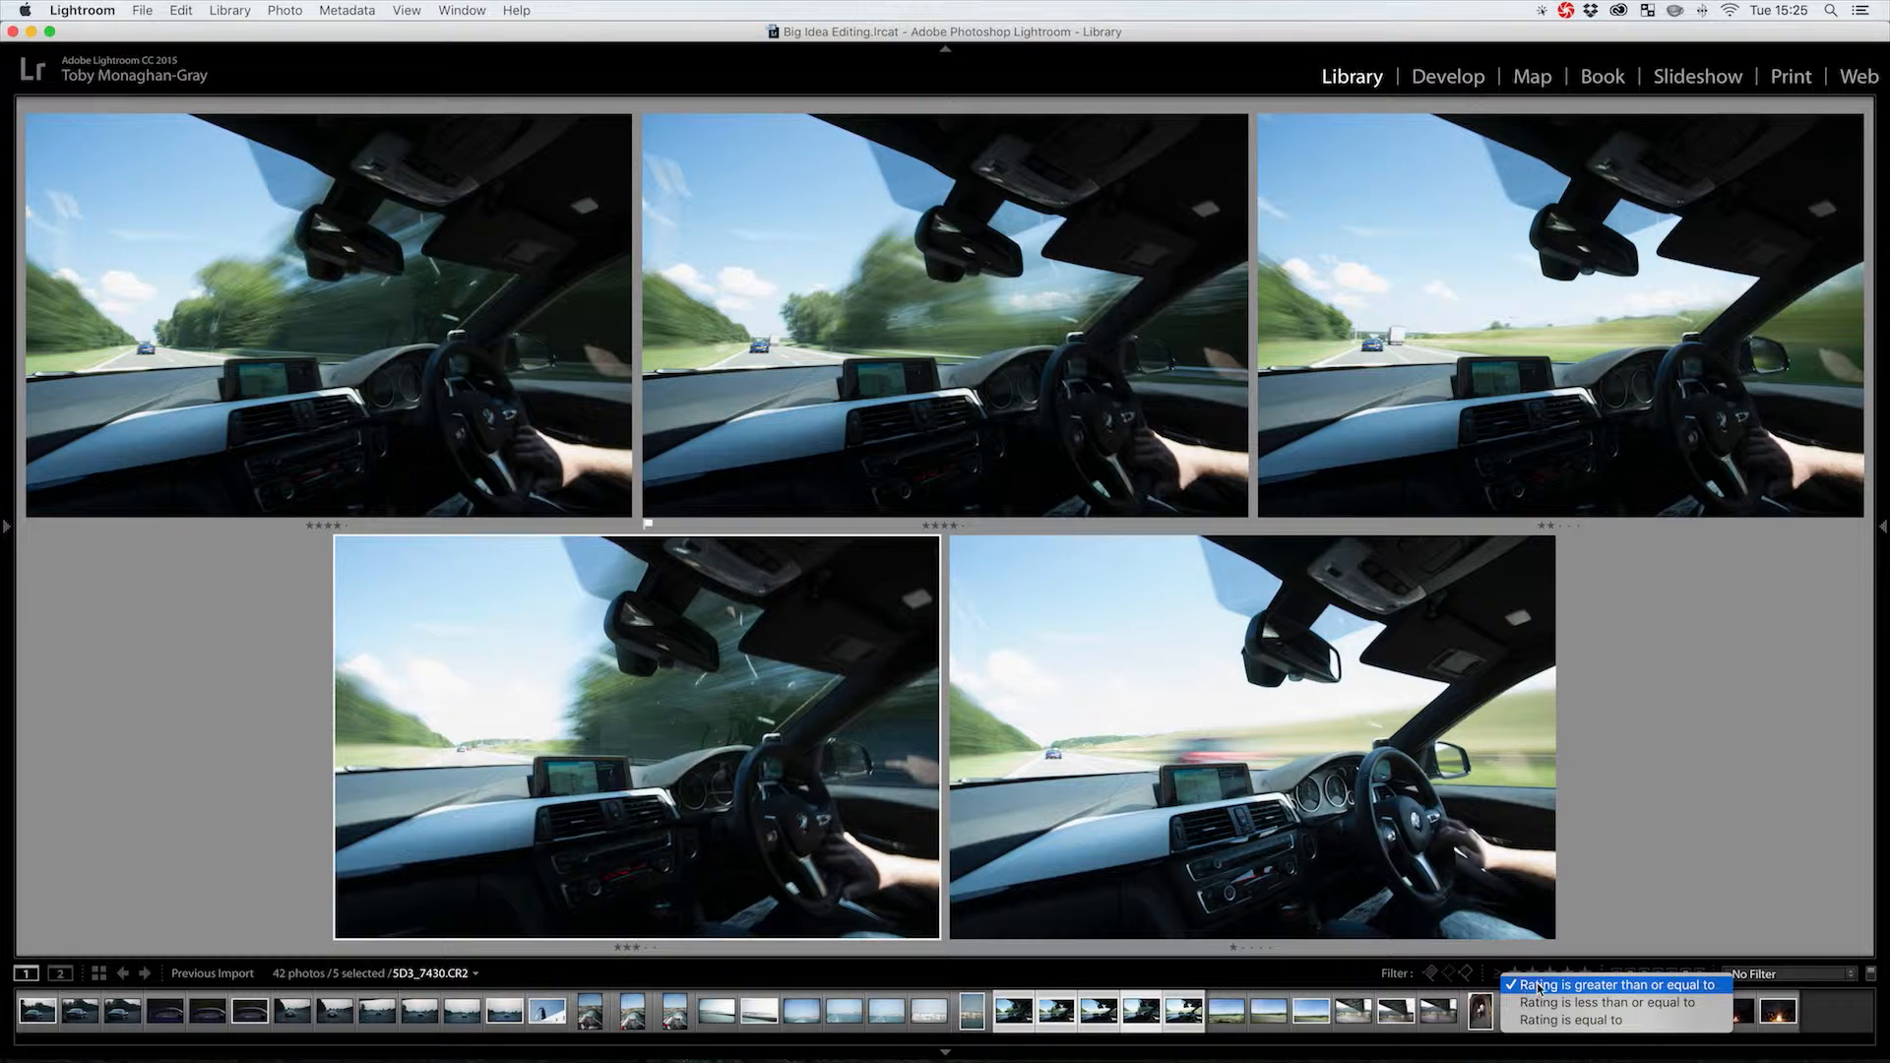
Filter to four stars and up, move the pick to car shot 5D3_7427, then clear the filter
{"action": "left_click", "coordinate": [1540, 985]}
{"action": "left_click", "coordinate": [1567, 974]}
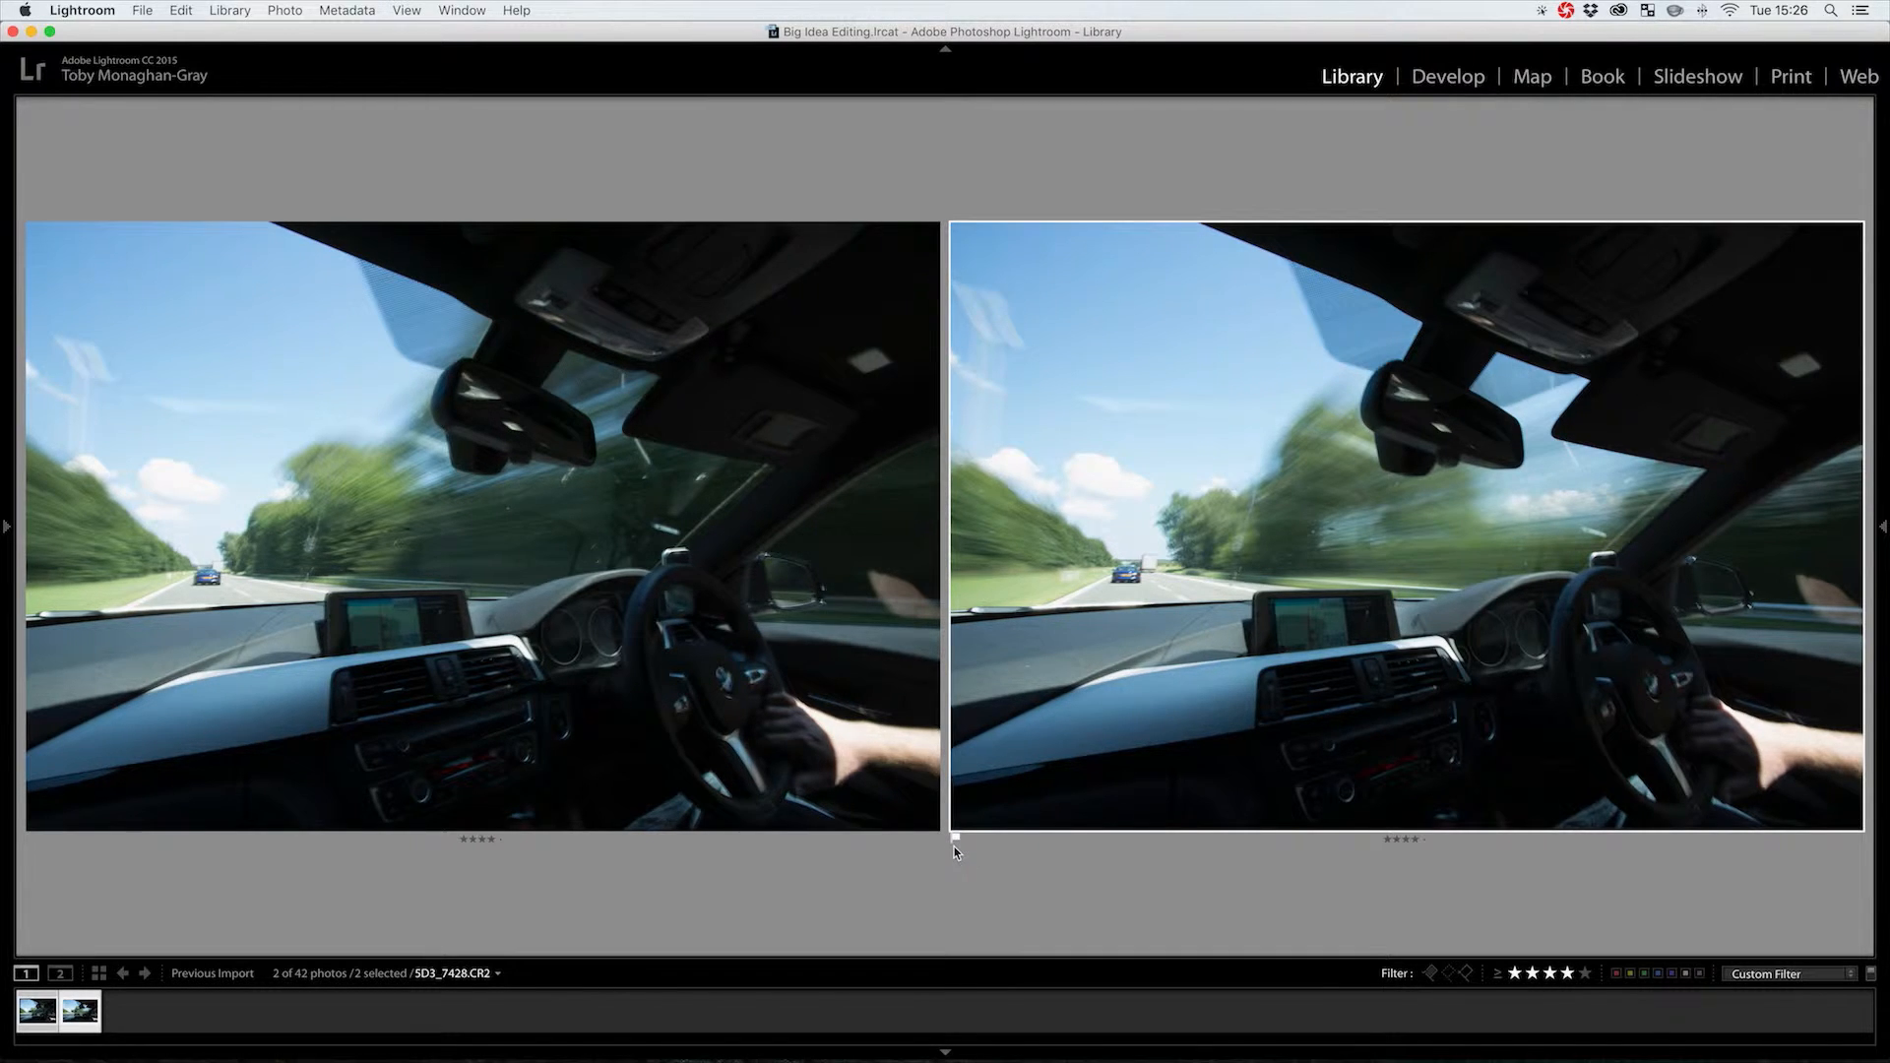
{"action": "key", "text": "u"}
{"action": "left_click", "coordinate": [754, 675]}
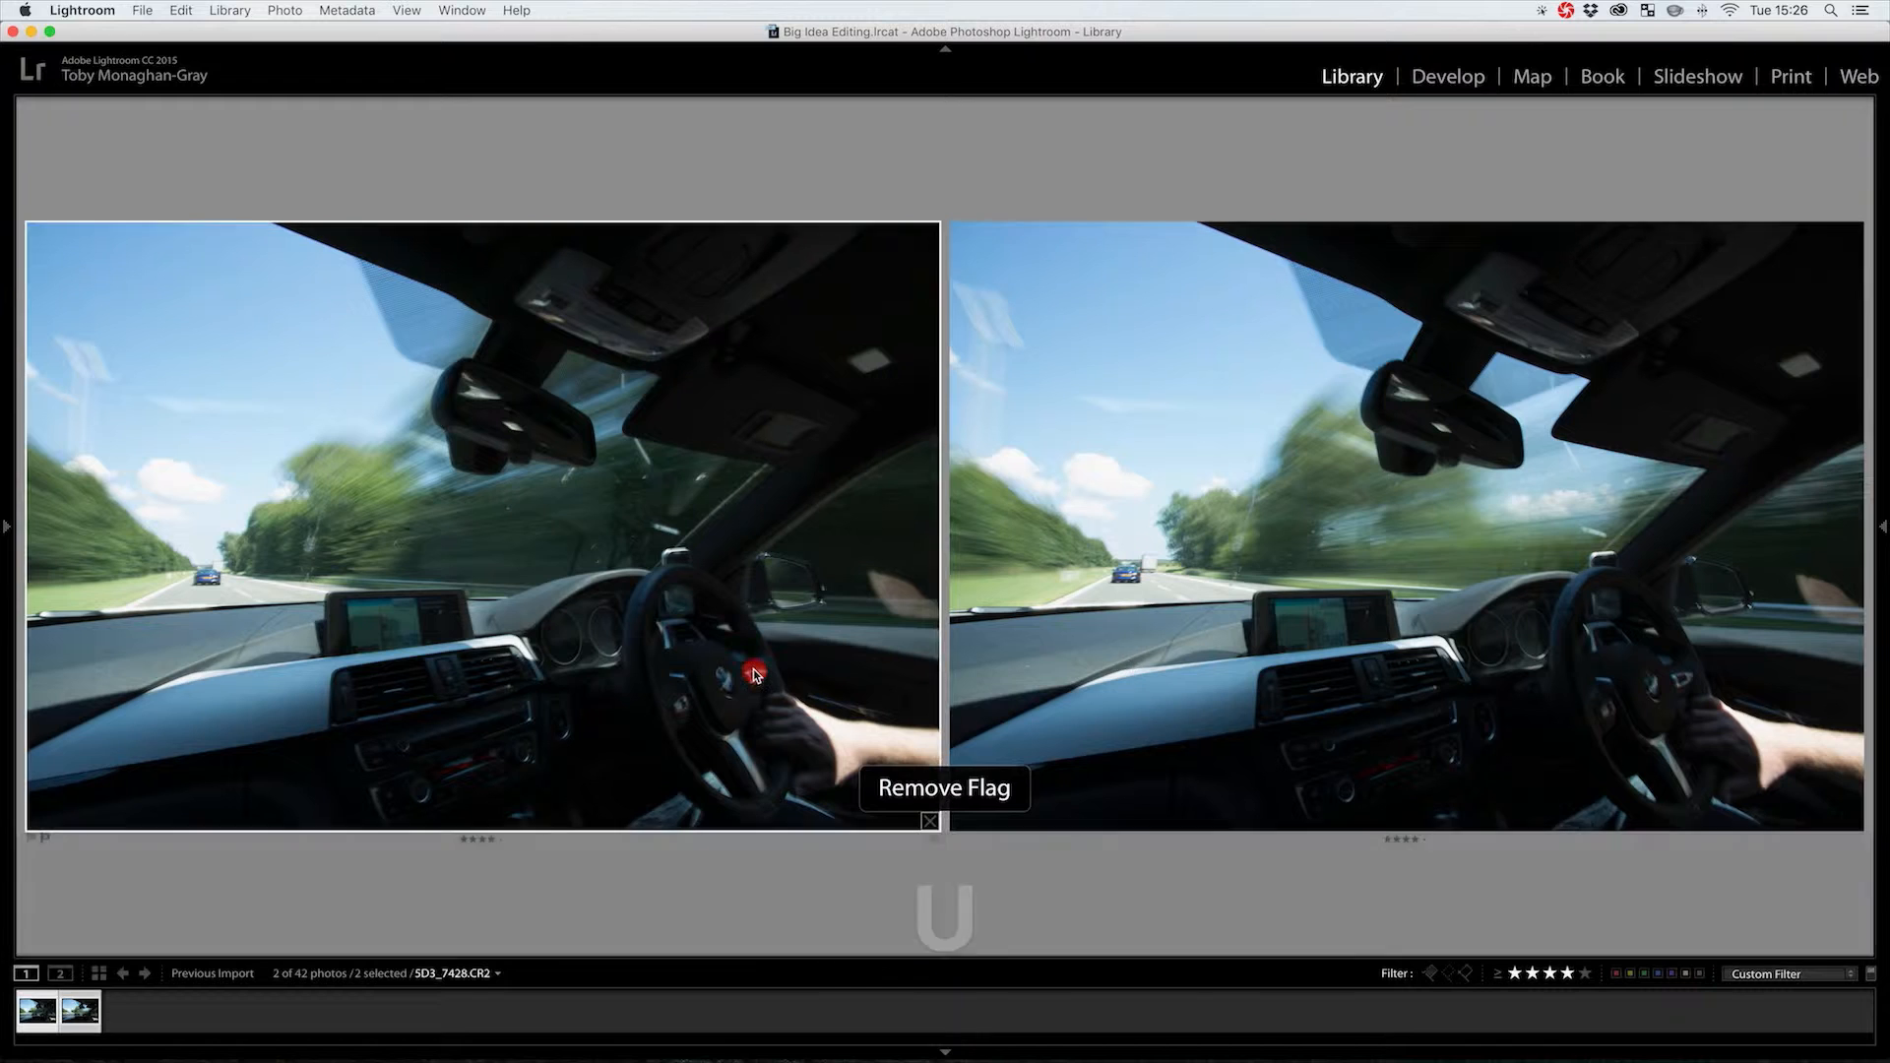
{"action": "key", "text": "p"}
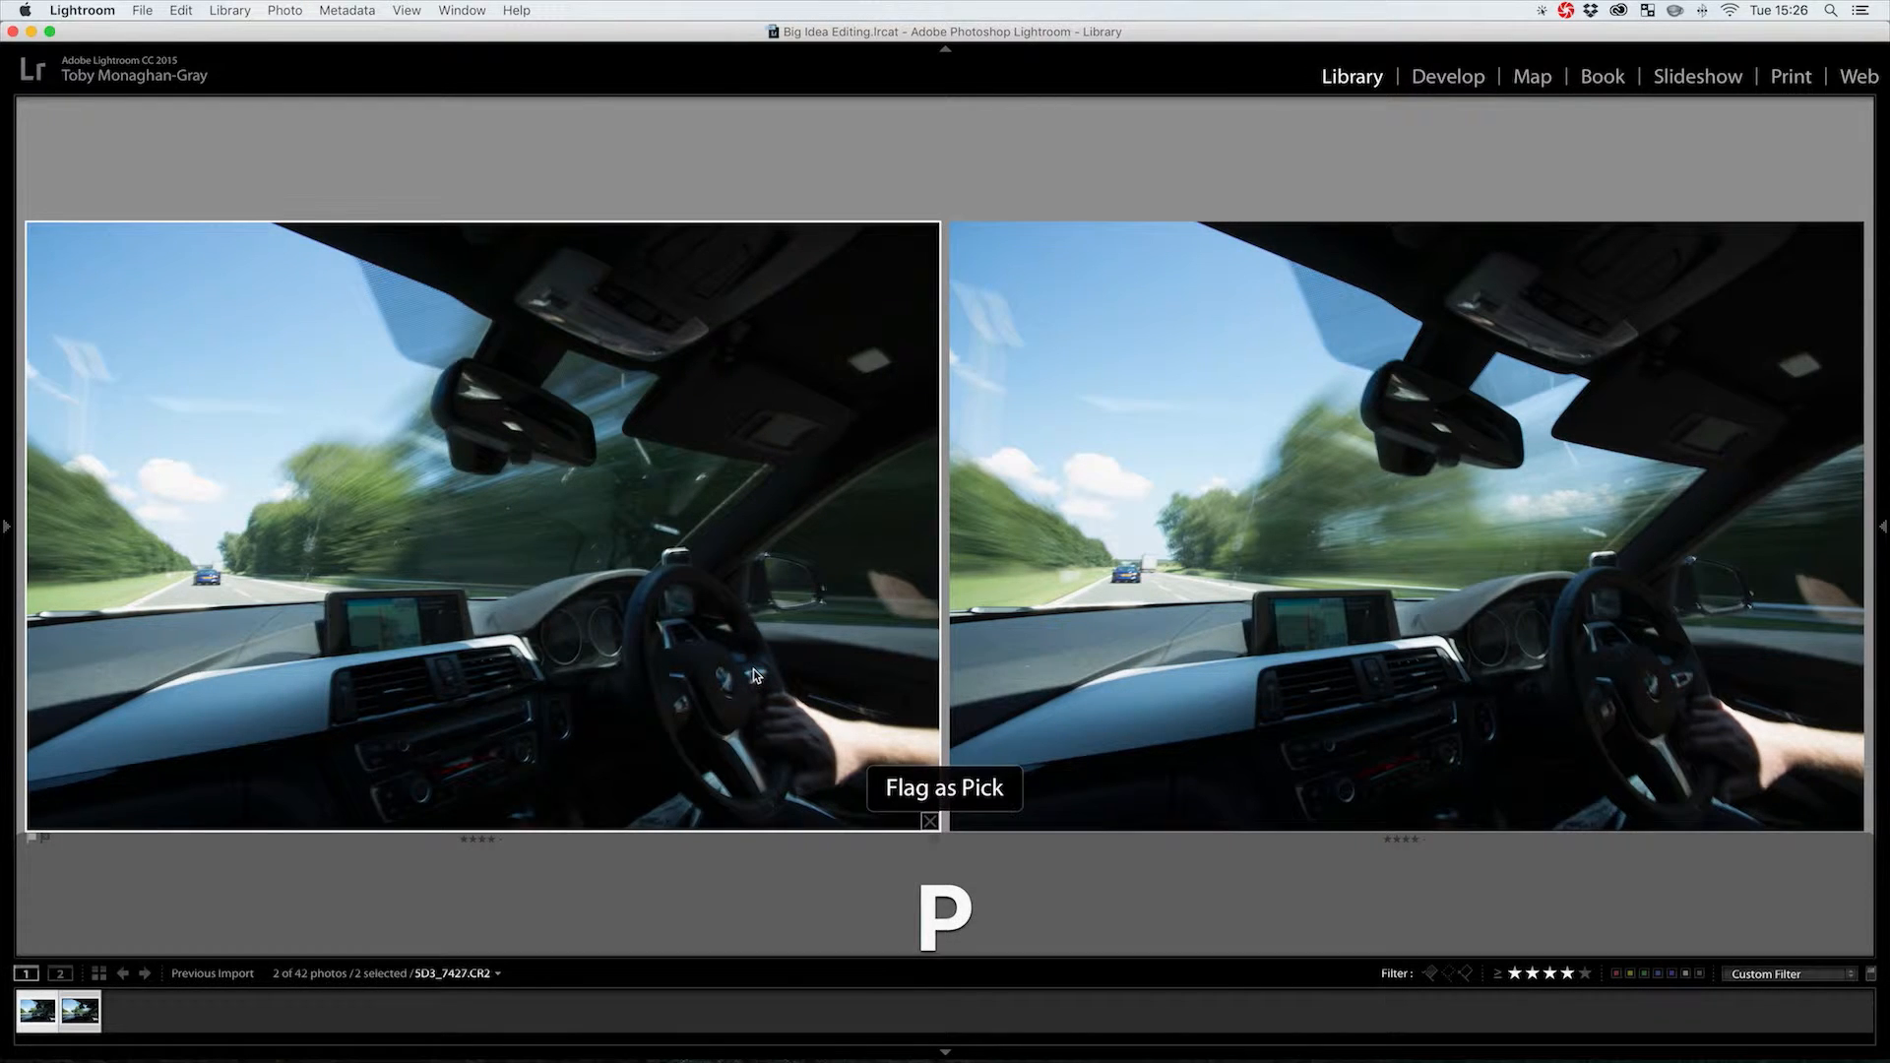
{"action": "left_click", "coordinate": [1549, 974]}
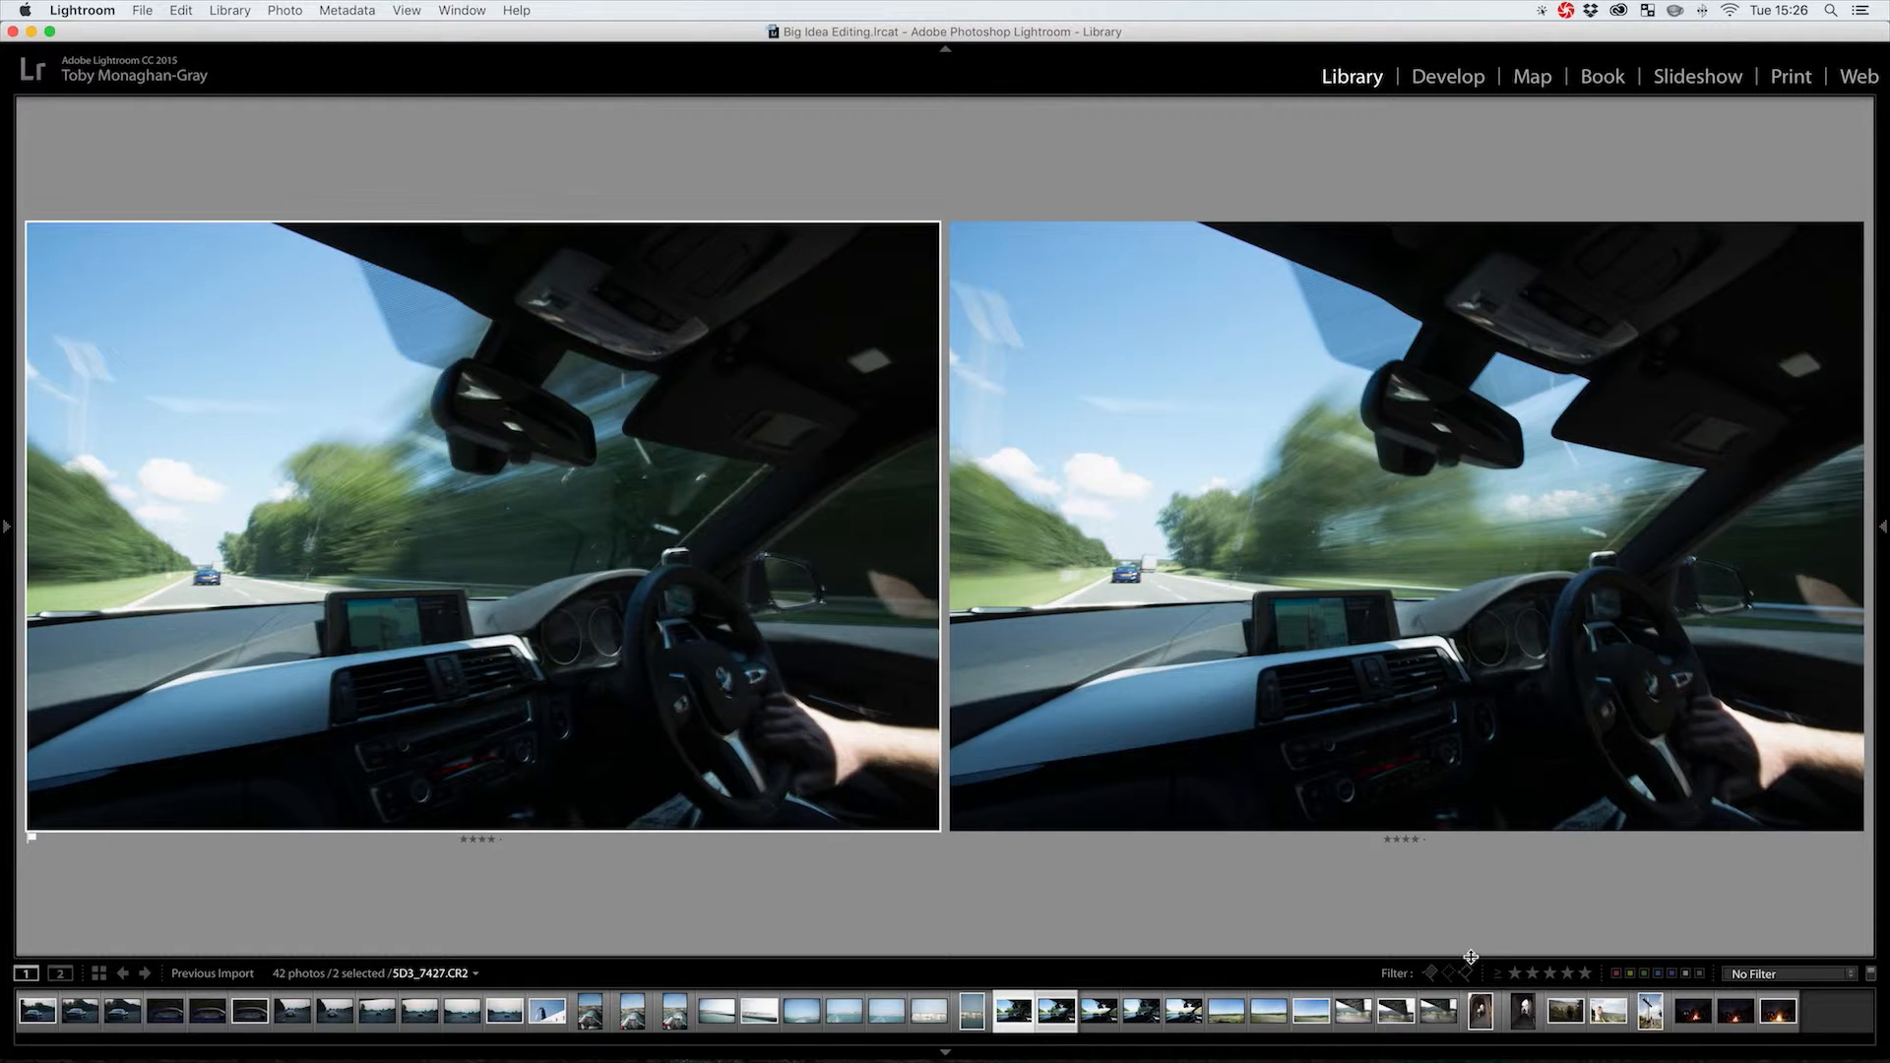
{"action": "key", "text": "g"}
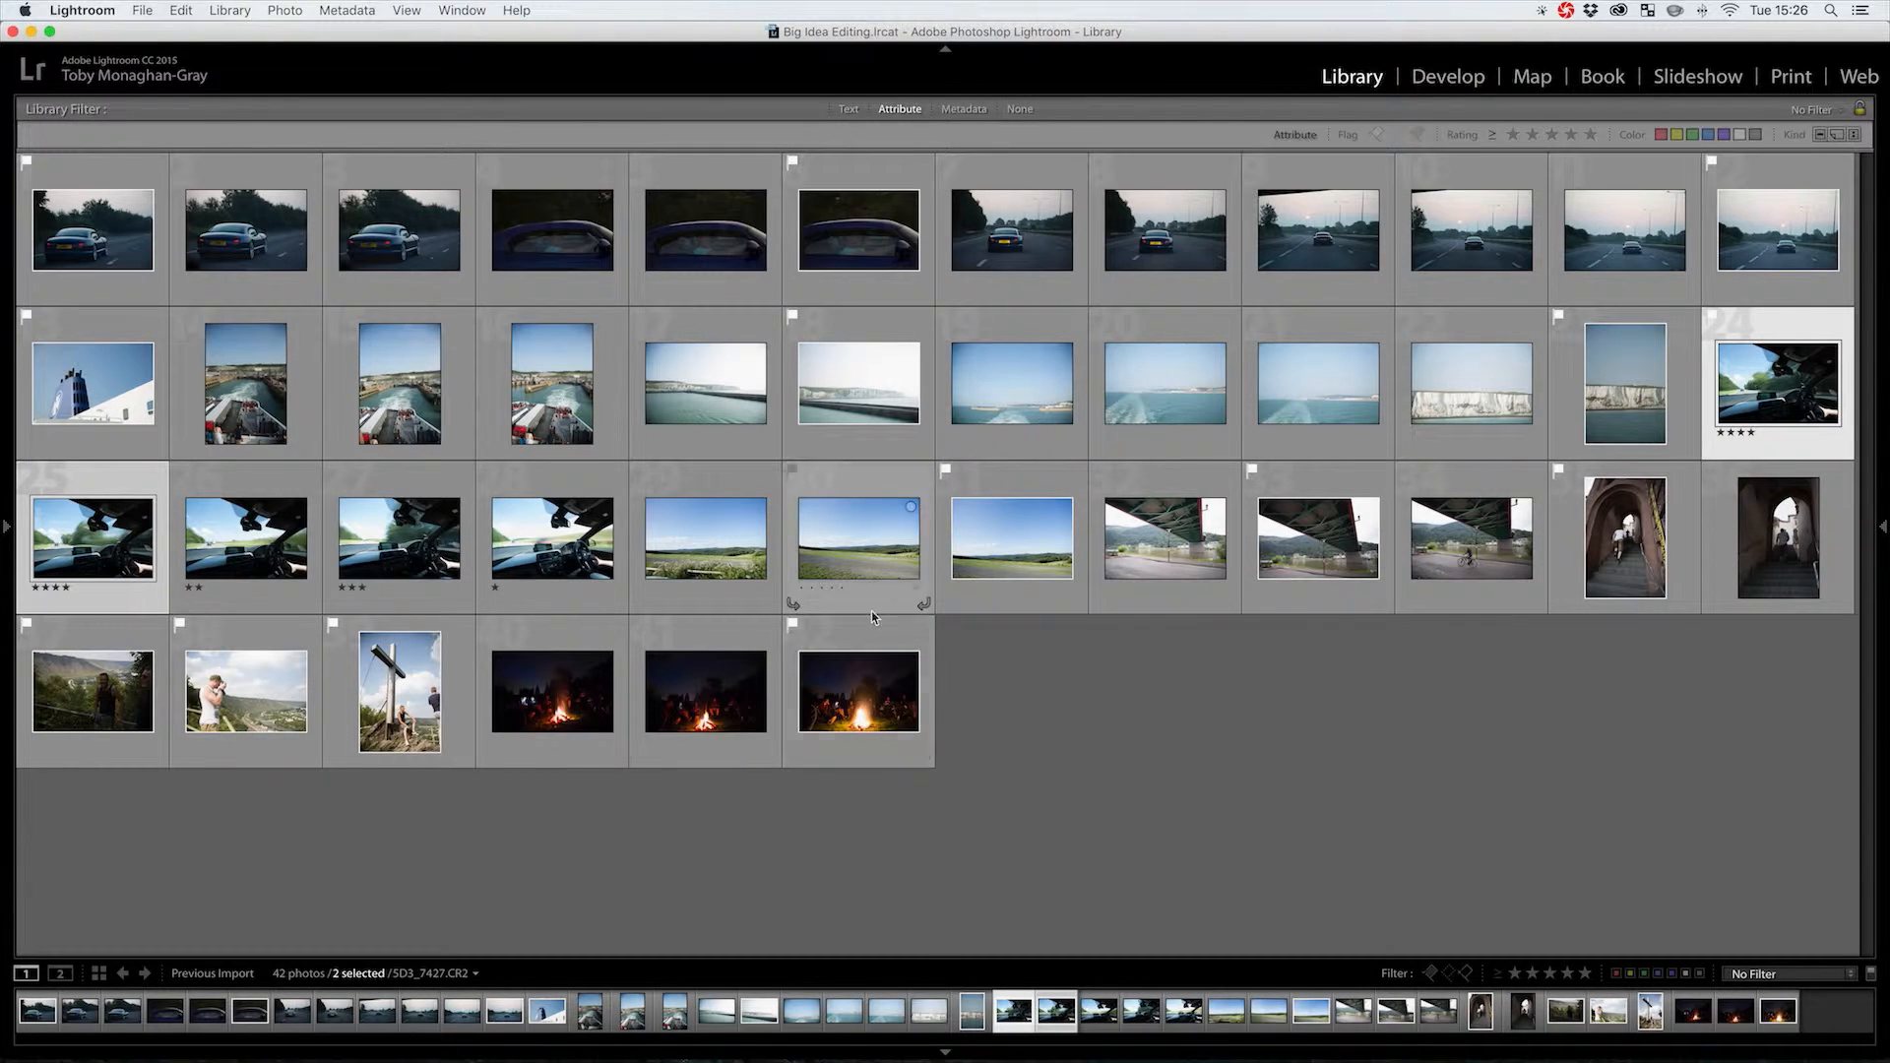
Filter the library to flagged picks only, showing 14 of 42 photos
{"action": "left_click", "coordinate": [1430, 974]}
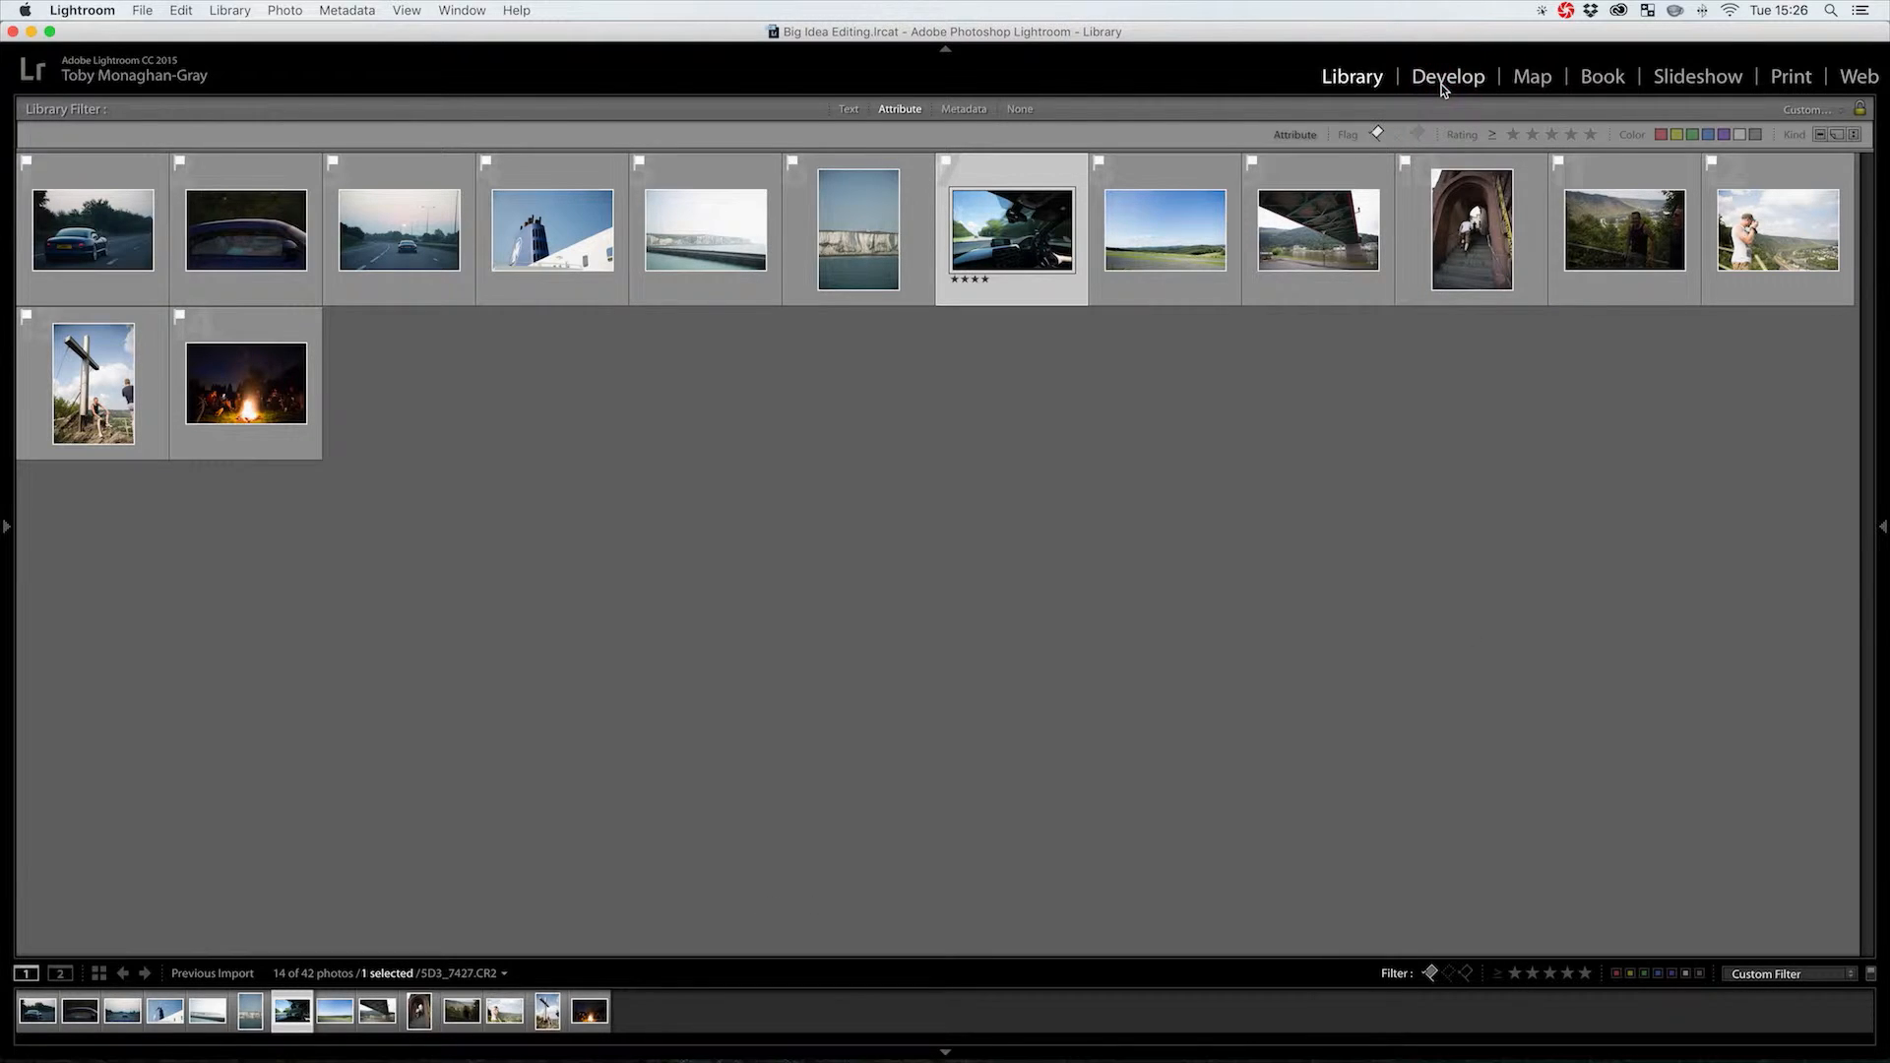
Open the blue car photo 5D3_7173.CR2 in the Develop module
{"action": "key", "text": "d"}
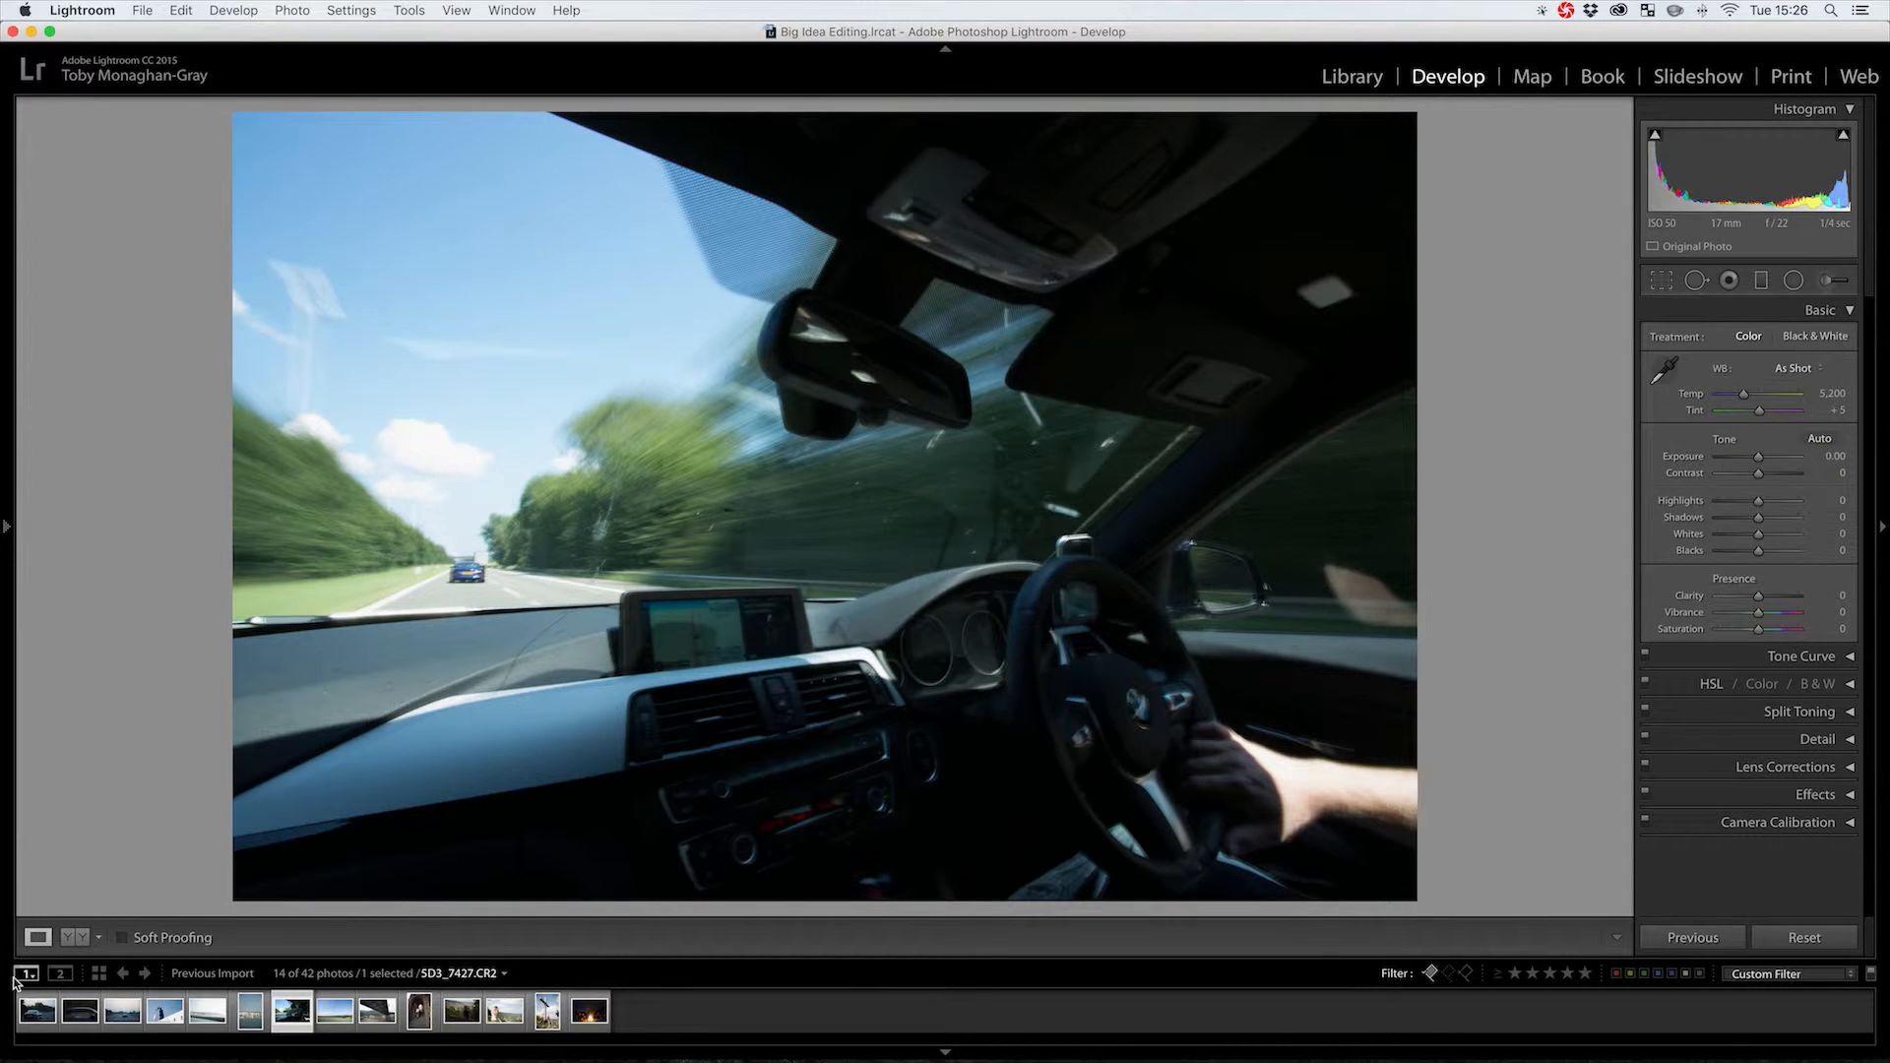
{"action": "left_click", "coordinate": [36, 1011]}
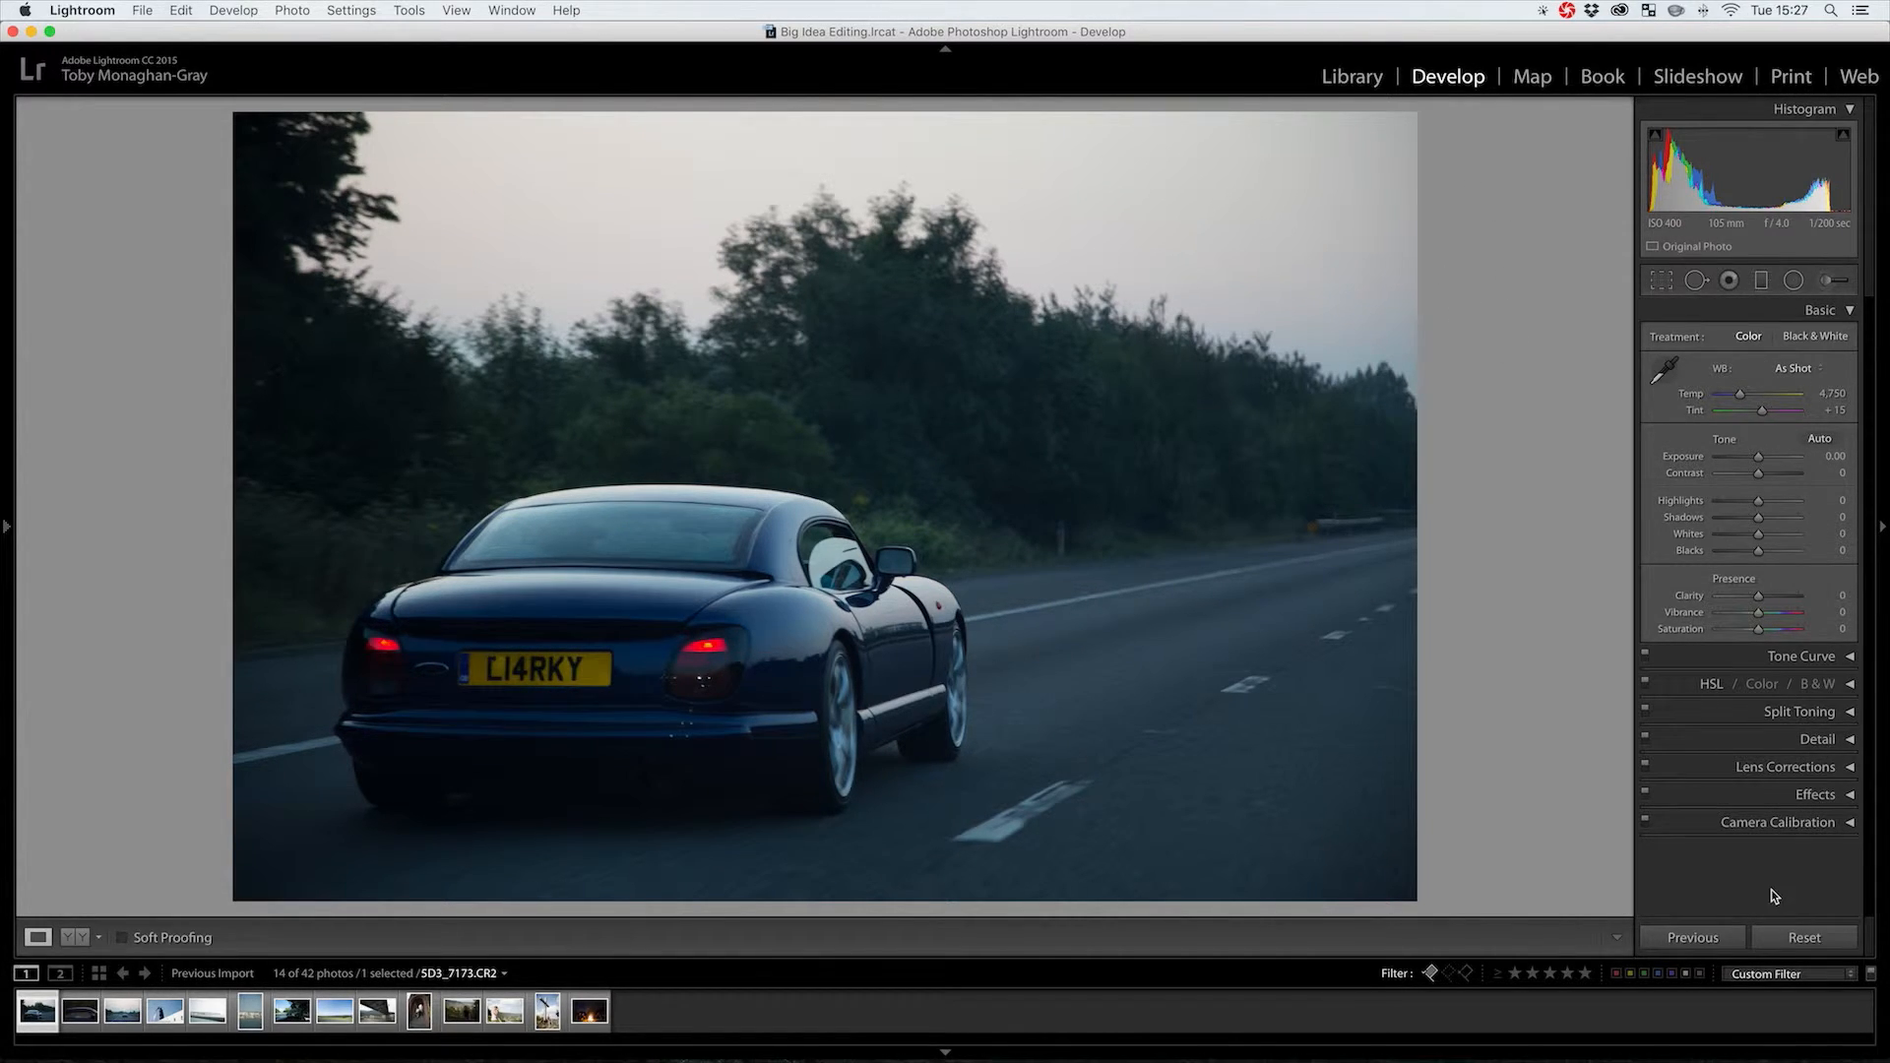
{"action": "mouse_move", "coordinate": [4, 488]}
{"action": "left_click_drag", "start_coordinate": [1758, 550], "coordinate": [1843, 521]}
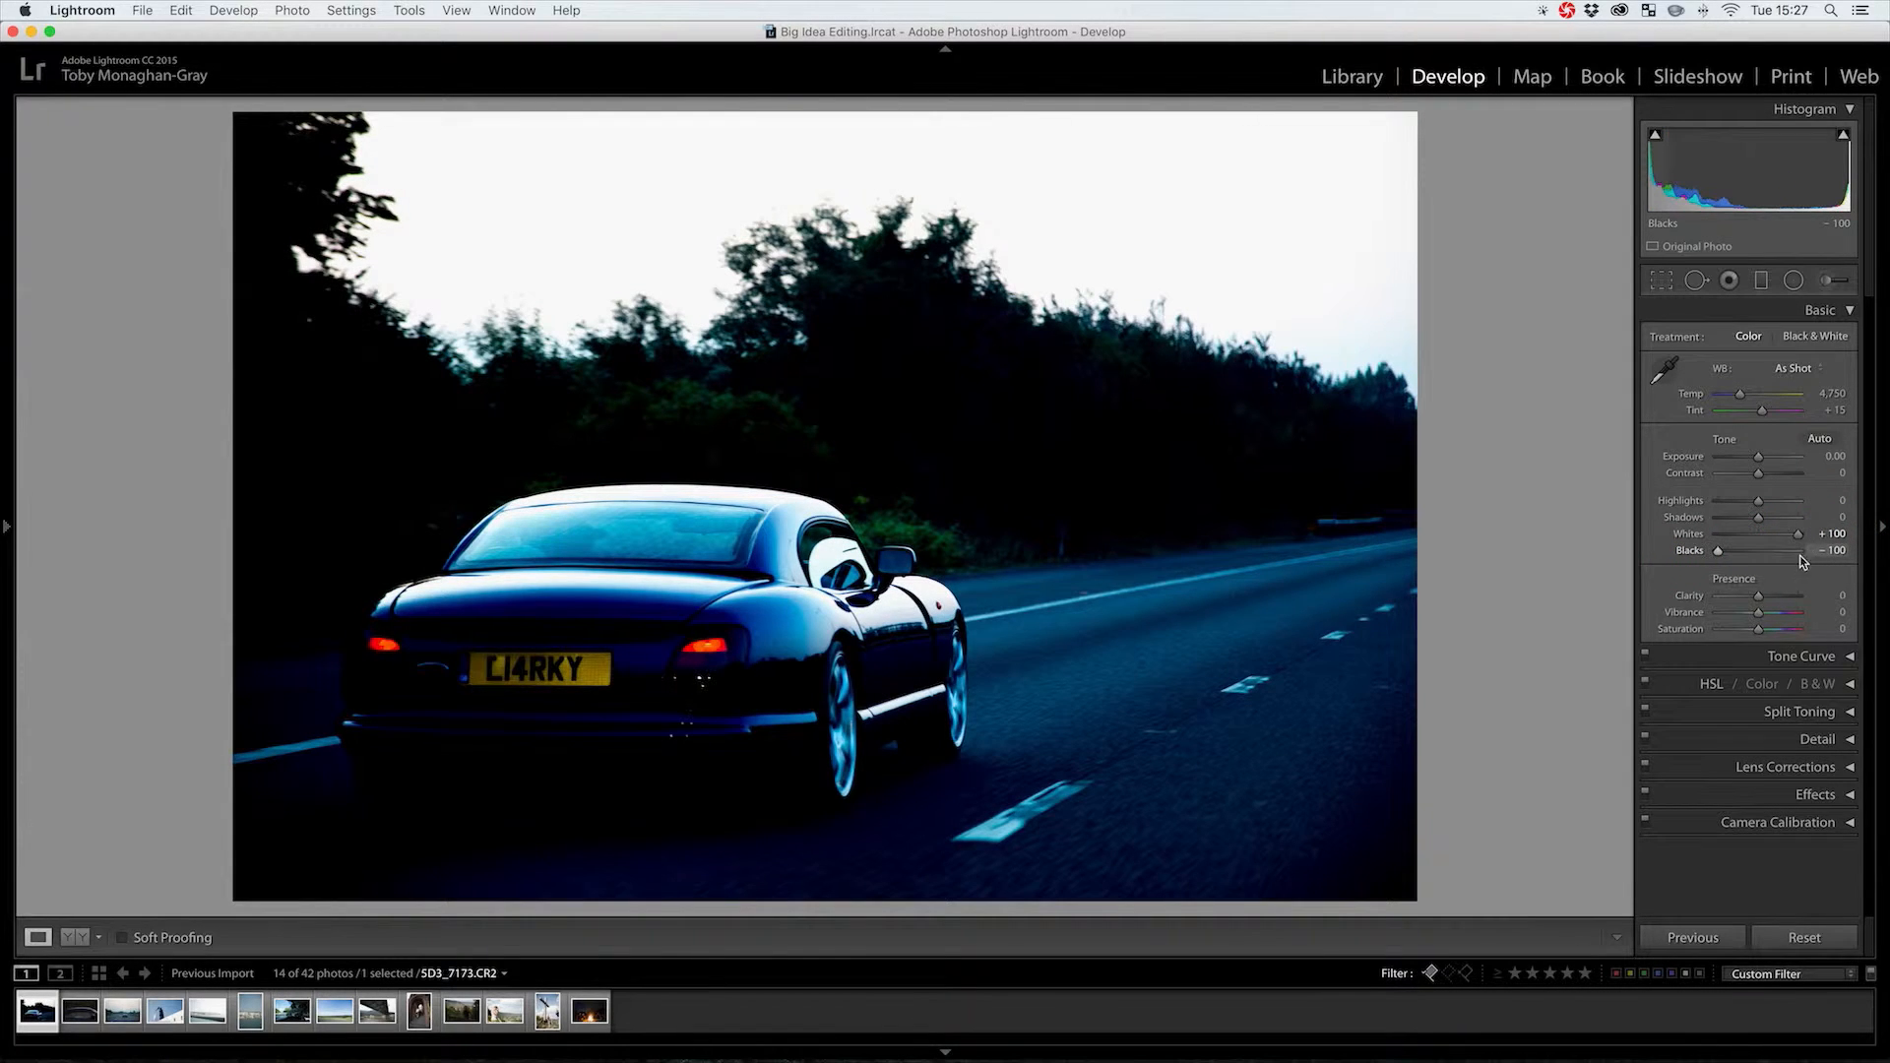
{"action": "double_click", "coordinate": [1718, 551]}
{"action": "double_click", "coordinate": [1798, 534]}
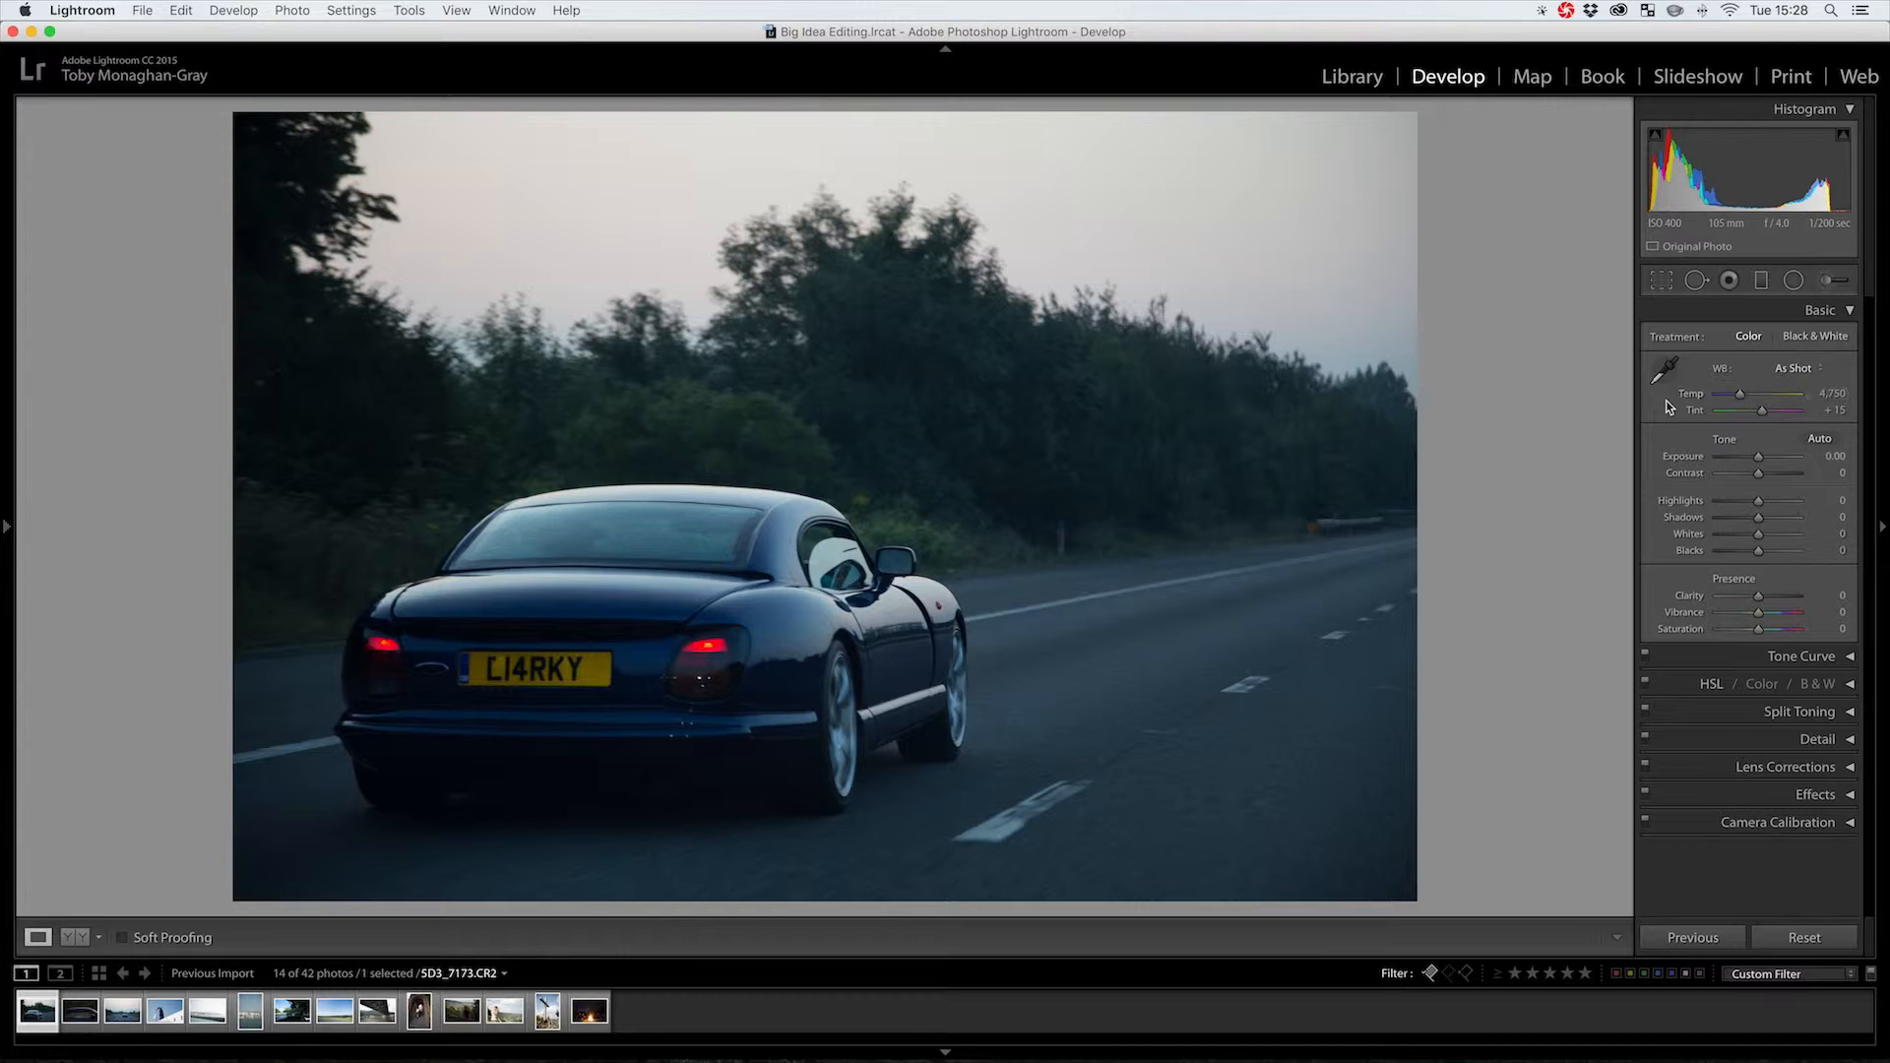
Set the car photo's white balance to Temp 7,165 and Tint +36
{"action": "mouse_move", "coordinate": [1827, 392]}
{"action": "left_mouse_down"}
{"action": "mouse_move", "coordinate": [1861, 395]}
{"action": "mouse_move", "coordinate": [1826, 395]}
{"action": "left_mouse_up"}
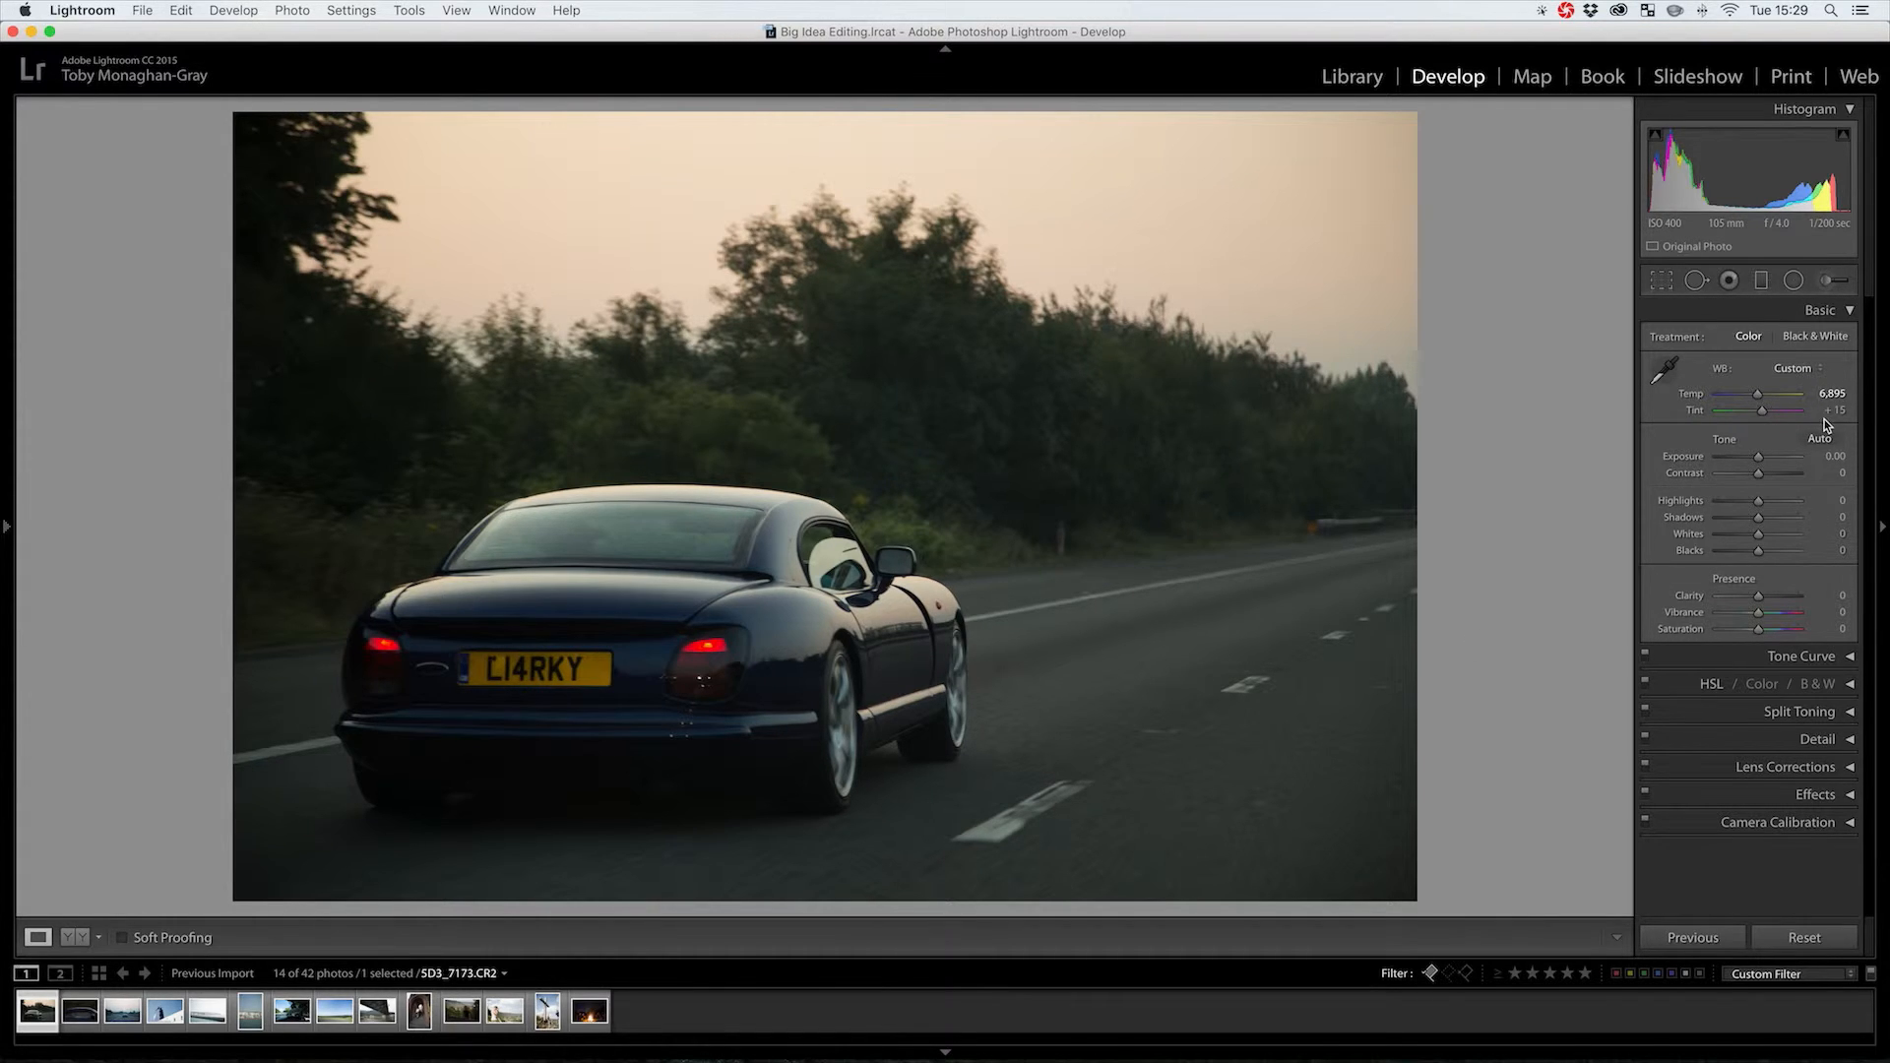
{"action": "mouse_move", "coordinate": [1829, 414]}
{"action": "left_mouse_down"}
{"action": "mouse_move", "coordinate": [1855, 413]}
{"action": "mouse_move", "coordinate": [1807, 423]}
{"action": "mouse_move", "coordinate": [1823, 393]}
{"action": "left_mouse_up"}
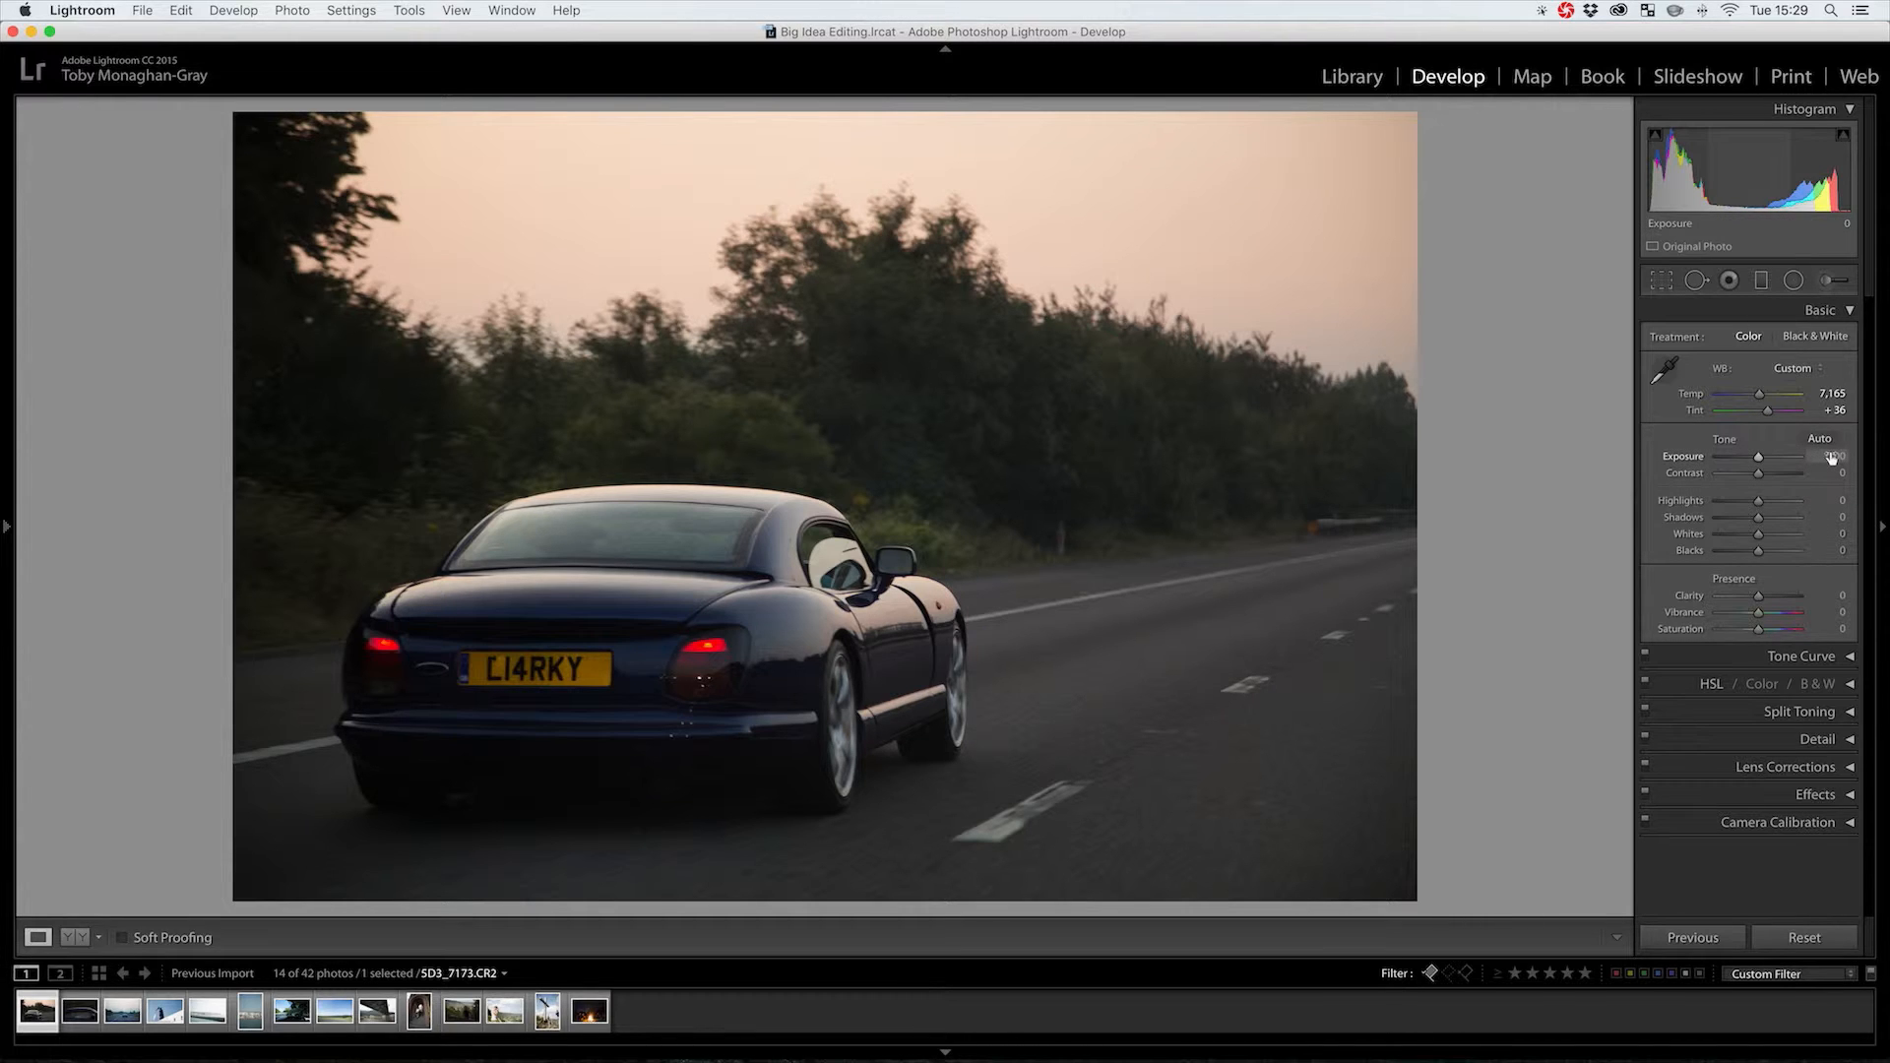
Raise Exposure to +0.97, reset the trial Contrast change to zero, and lower Blacks to -63
{"action": "left_click_drag", "start_coordinate": [1831, 458], "coordinate": [1839, 455]}
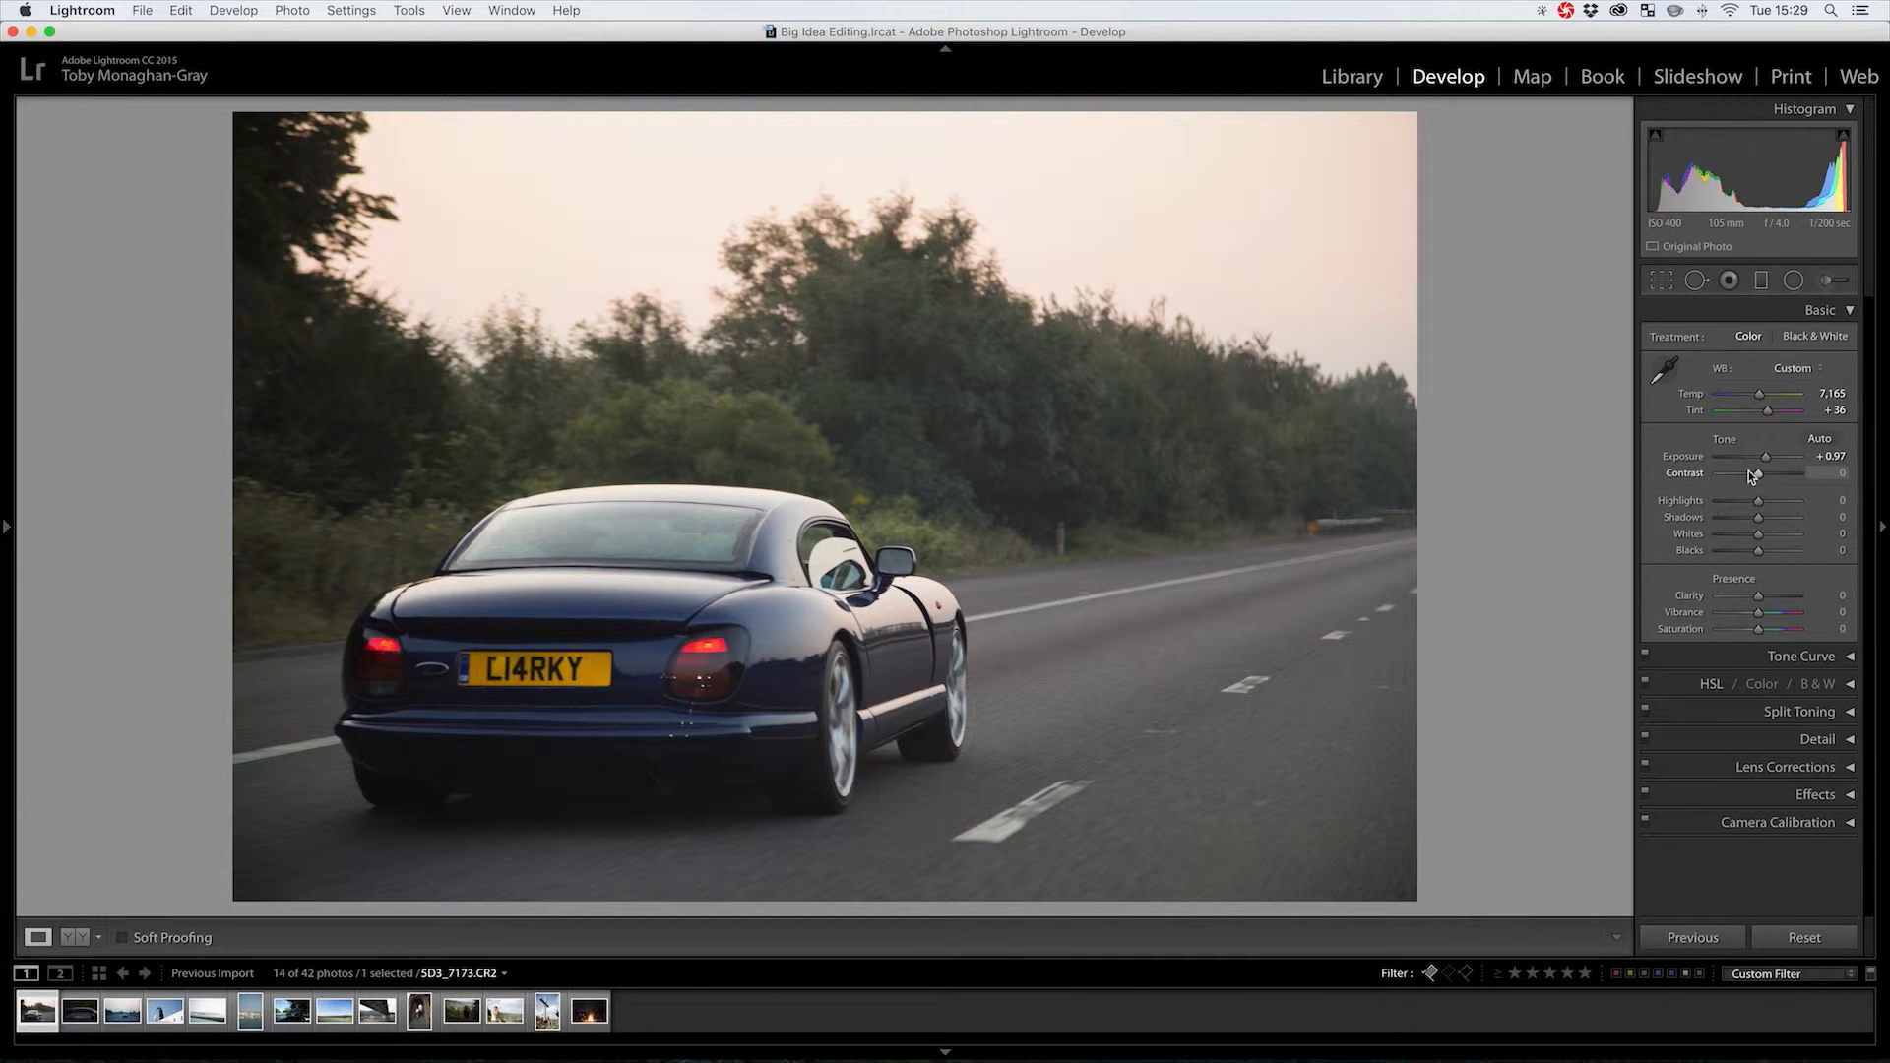
{"action": "left_click", "coordinate": [1776, 477]}
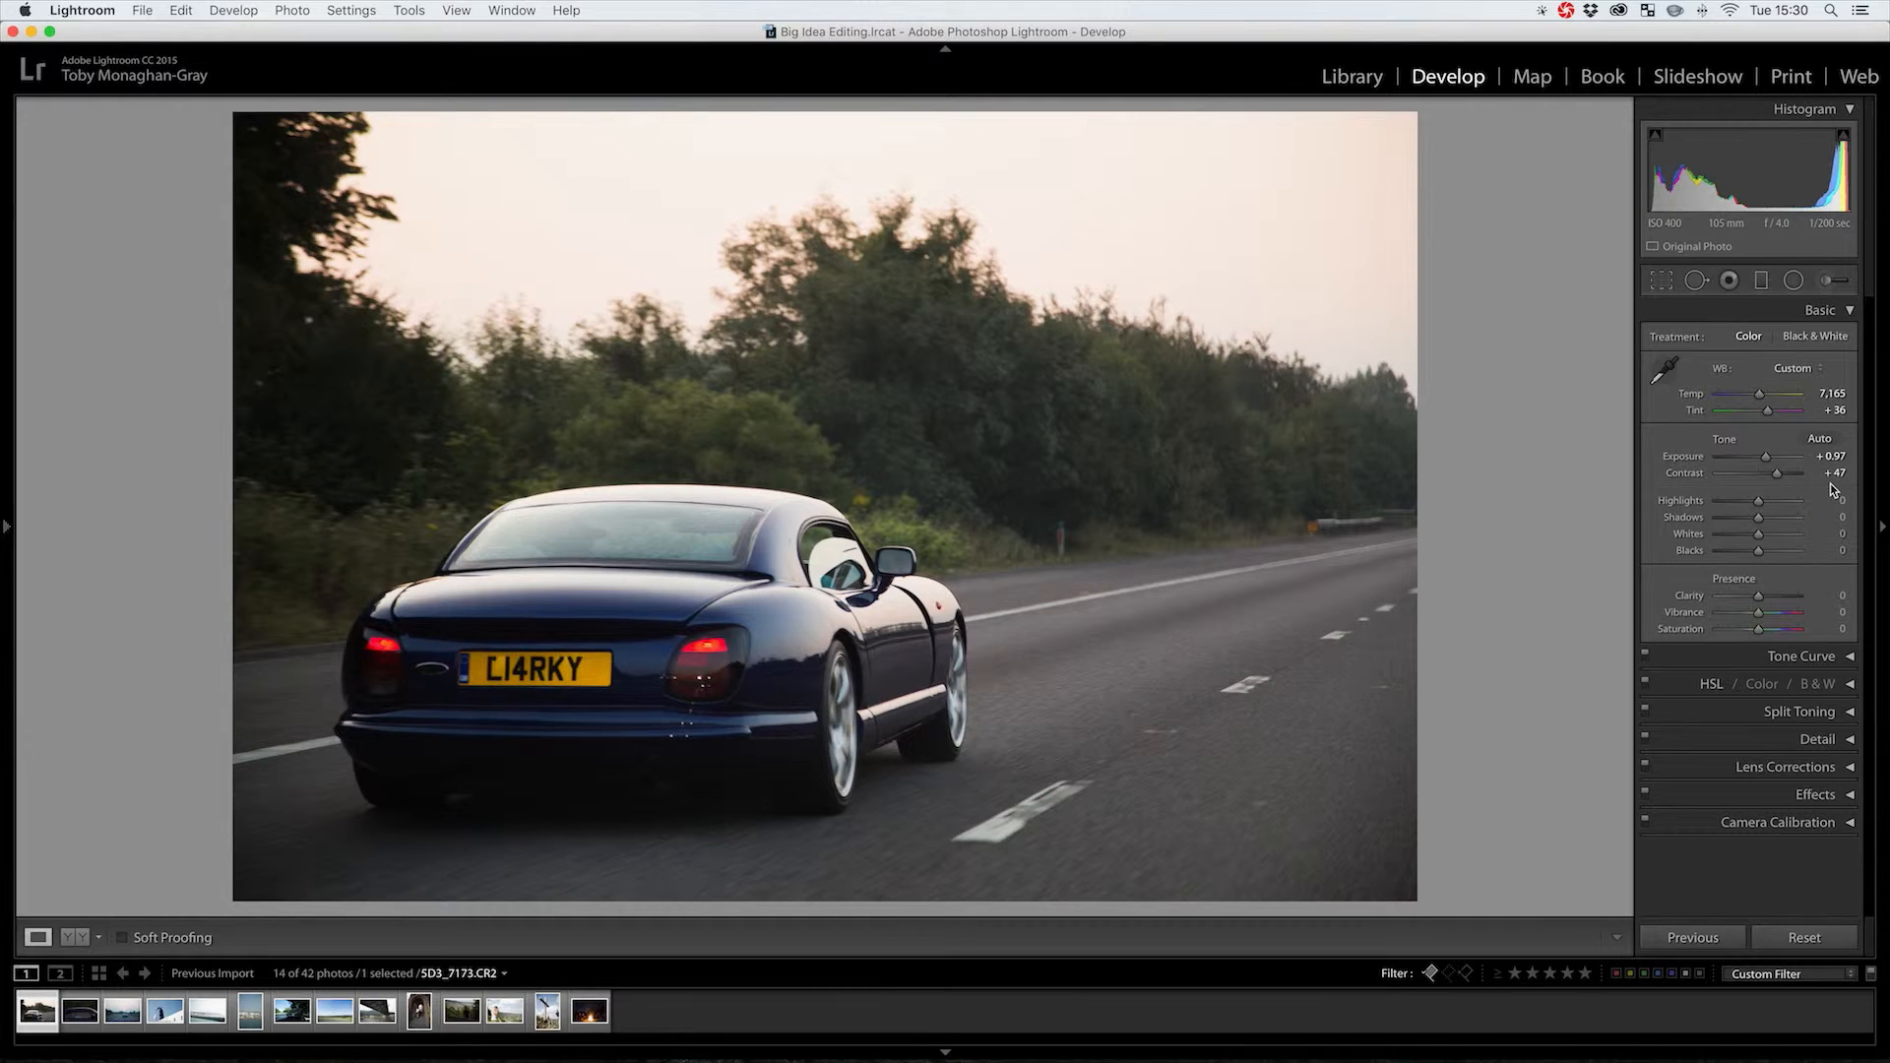
{"action": "double_click", "coordinate": [1776, 477]}
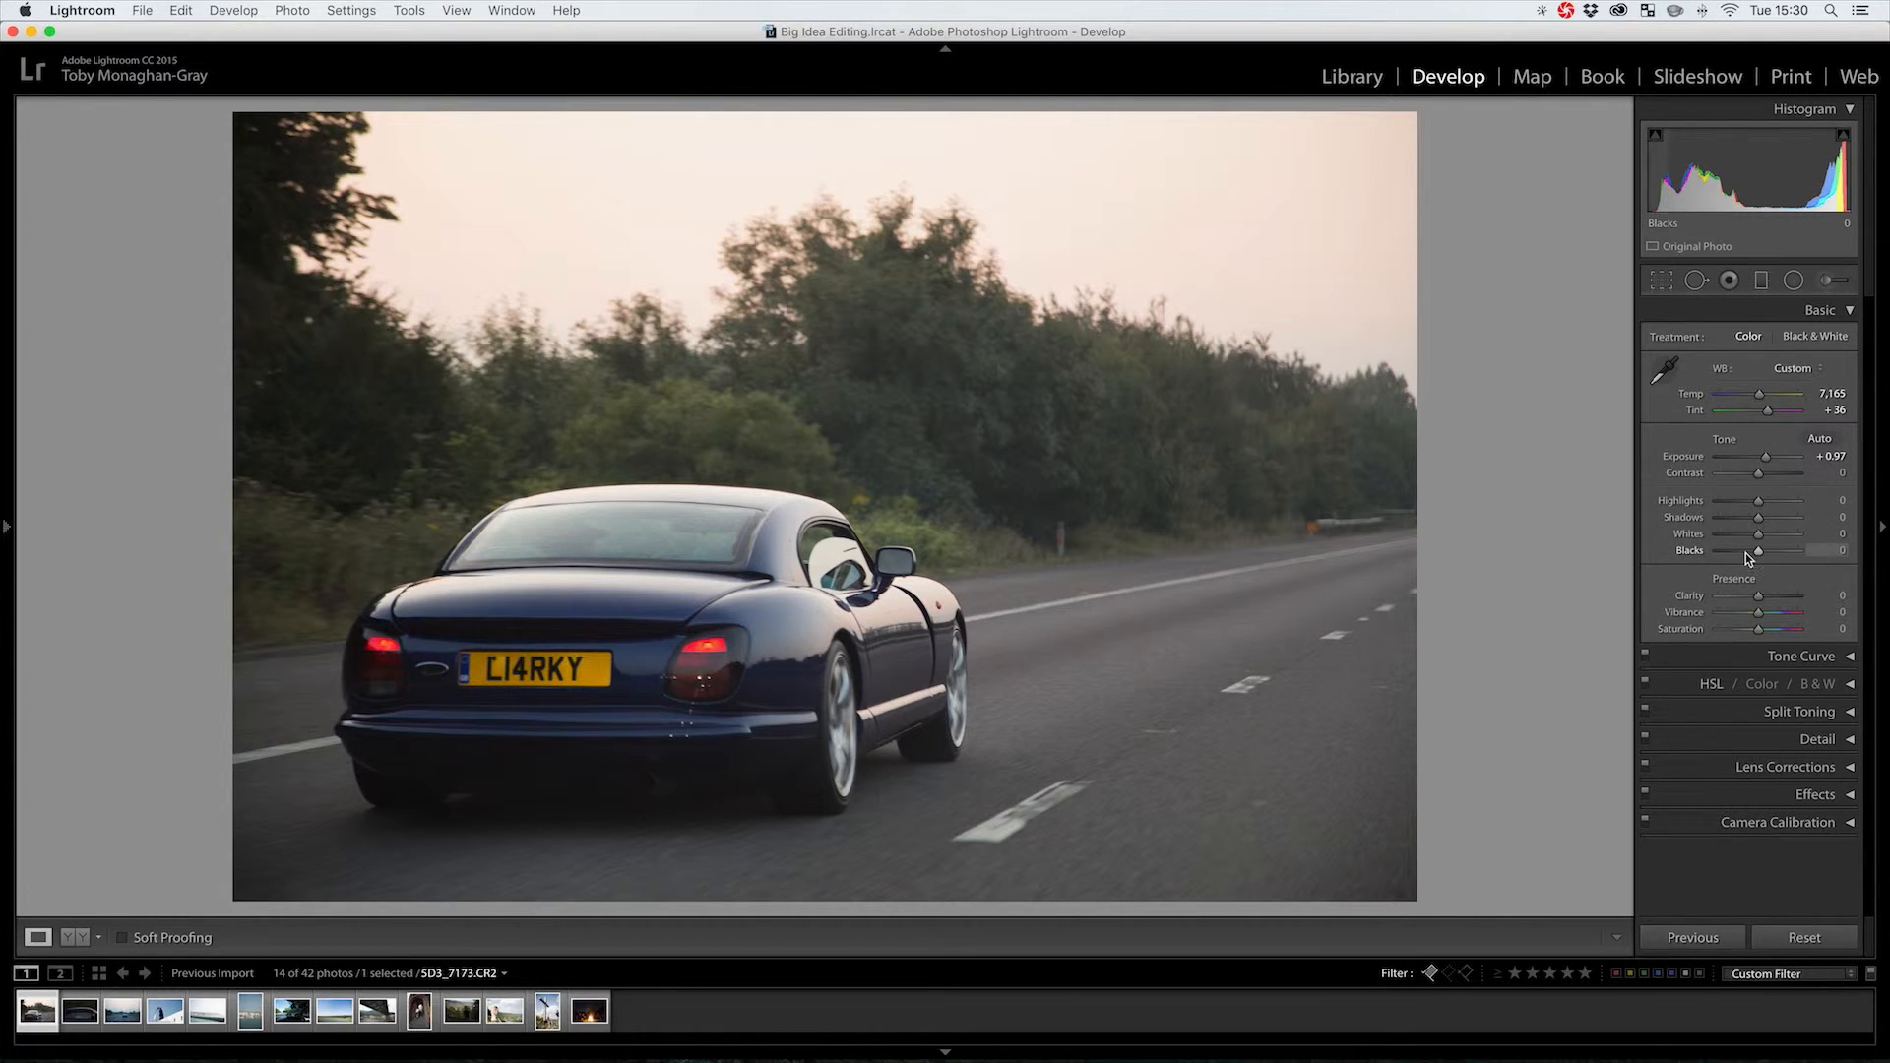
{"action": "left_click_drag", "start_coordinate": [1758, 552], "coordinate": [1732, 558]}
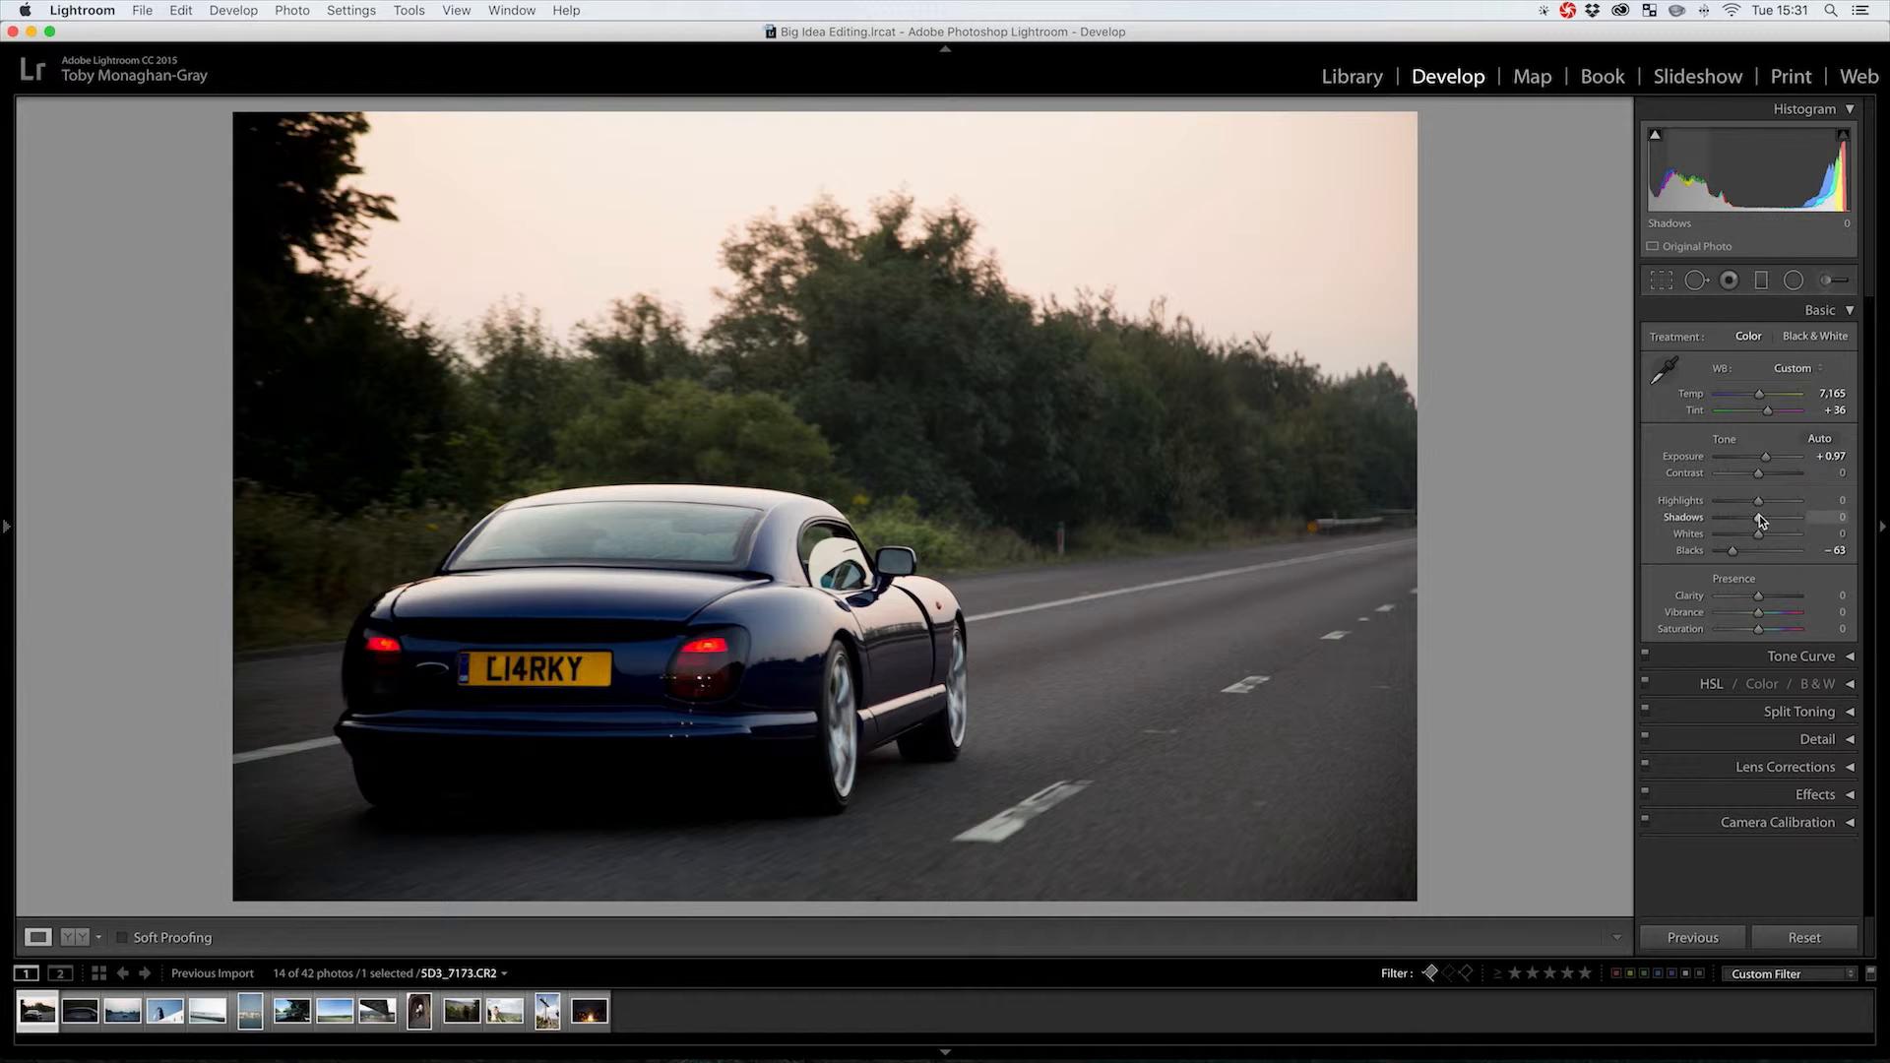
On the car photo, set Shadows to +64, Highlights to -90 and Whites to +48
{"action": "left_click_drag", "start_coordinate": [1758, 516], "coordinate": [1786, 523]}
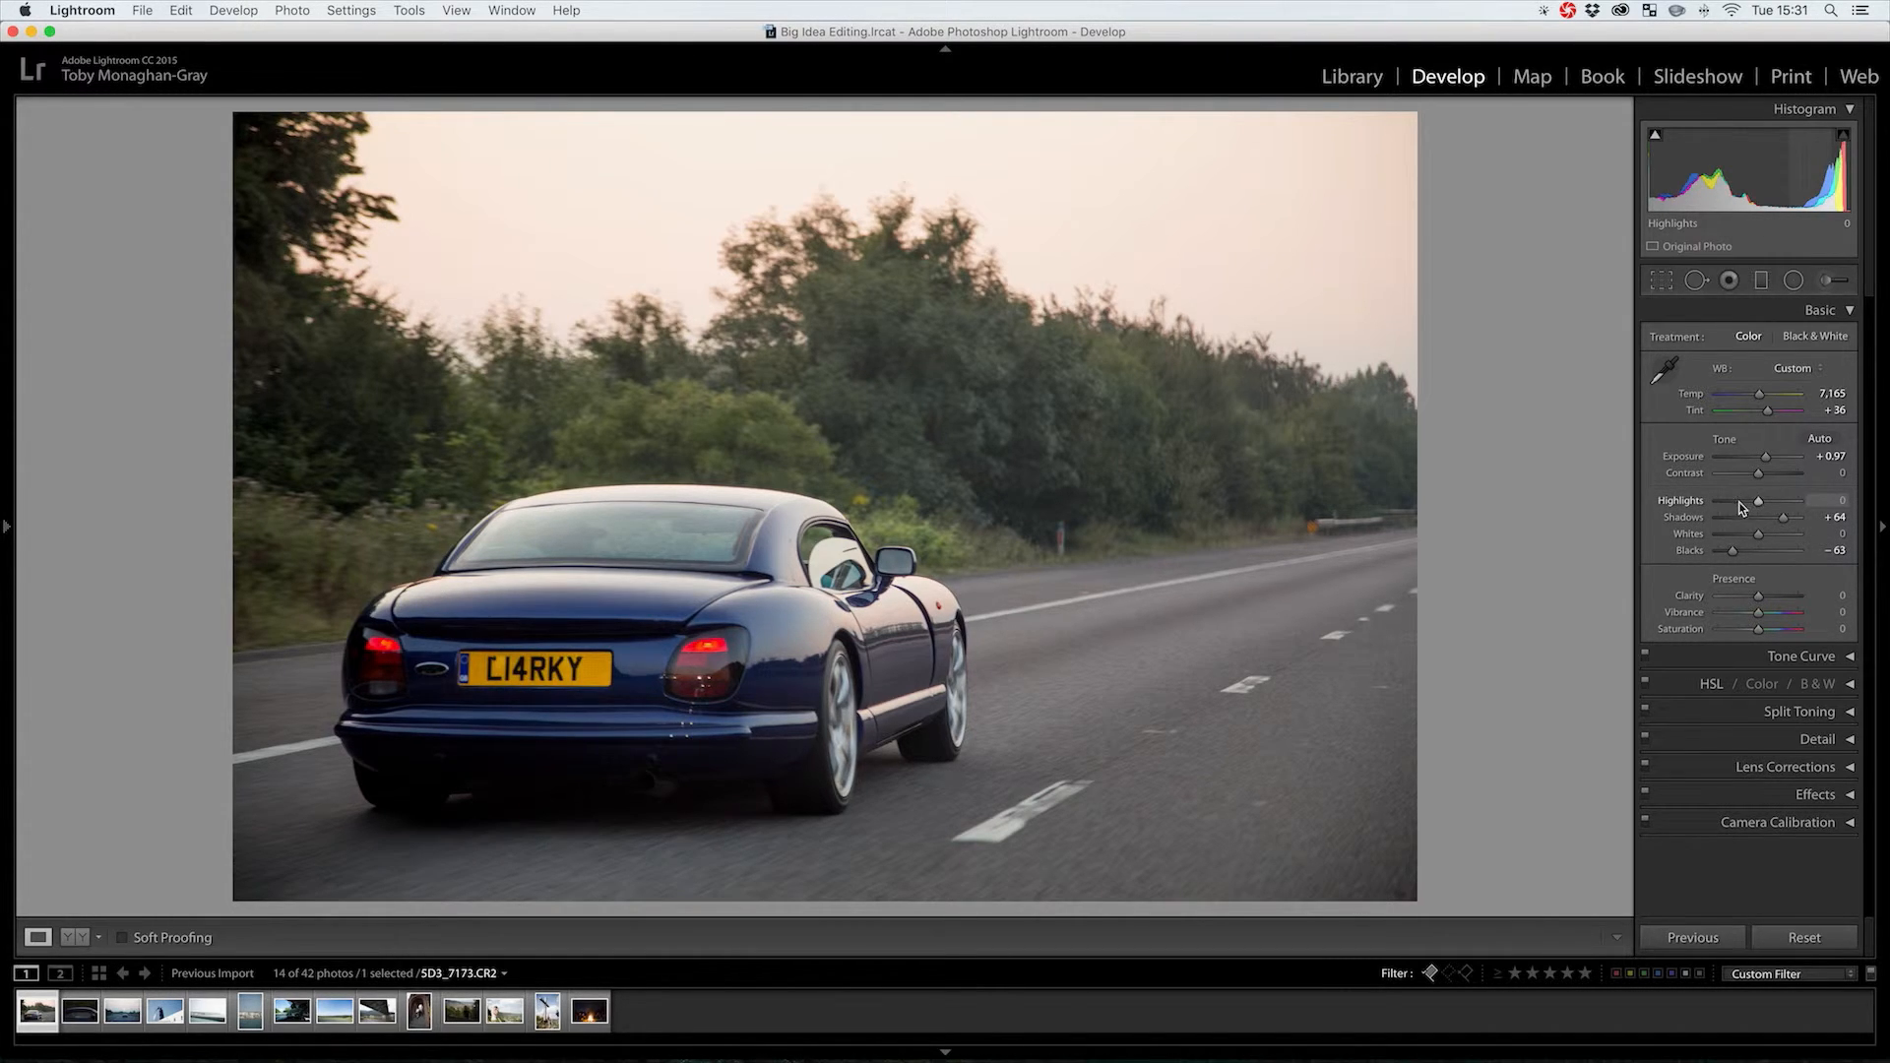
{"action": "left_click_drag", "start_coordinate": [1760, 500], "coordinate": [1781, 541]}
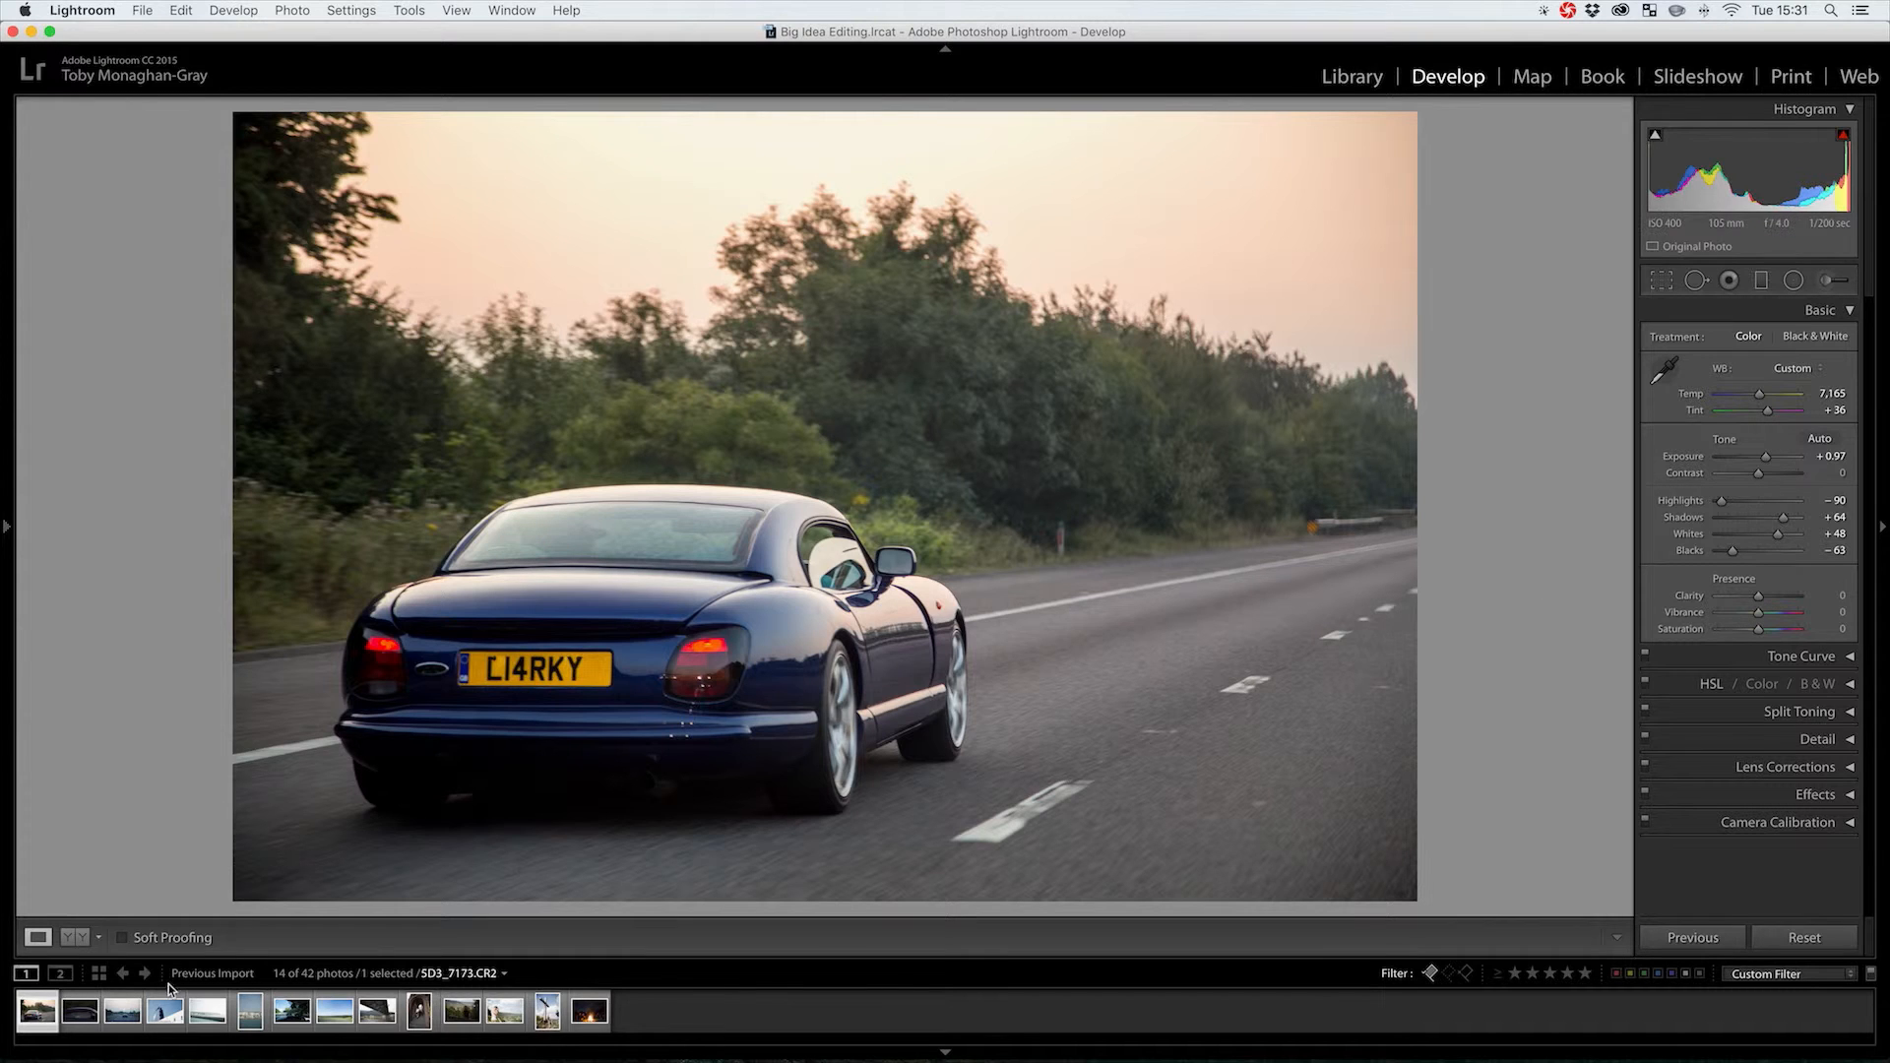
{"action": "left_click", "coordinate": [79, 939]}
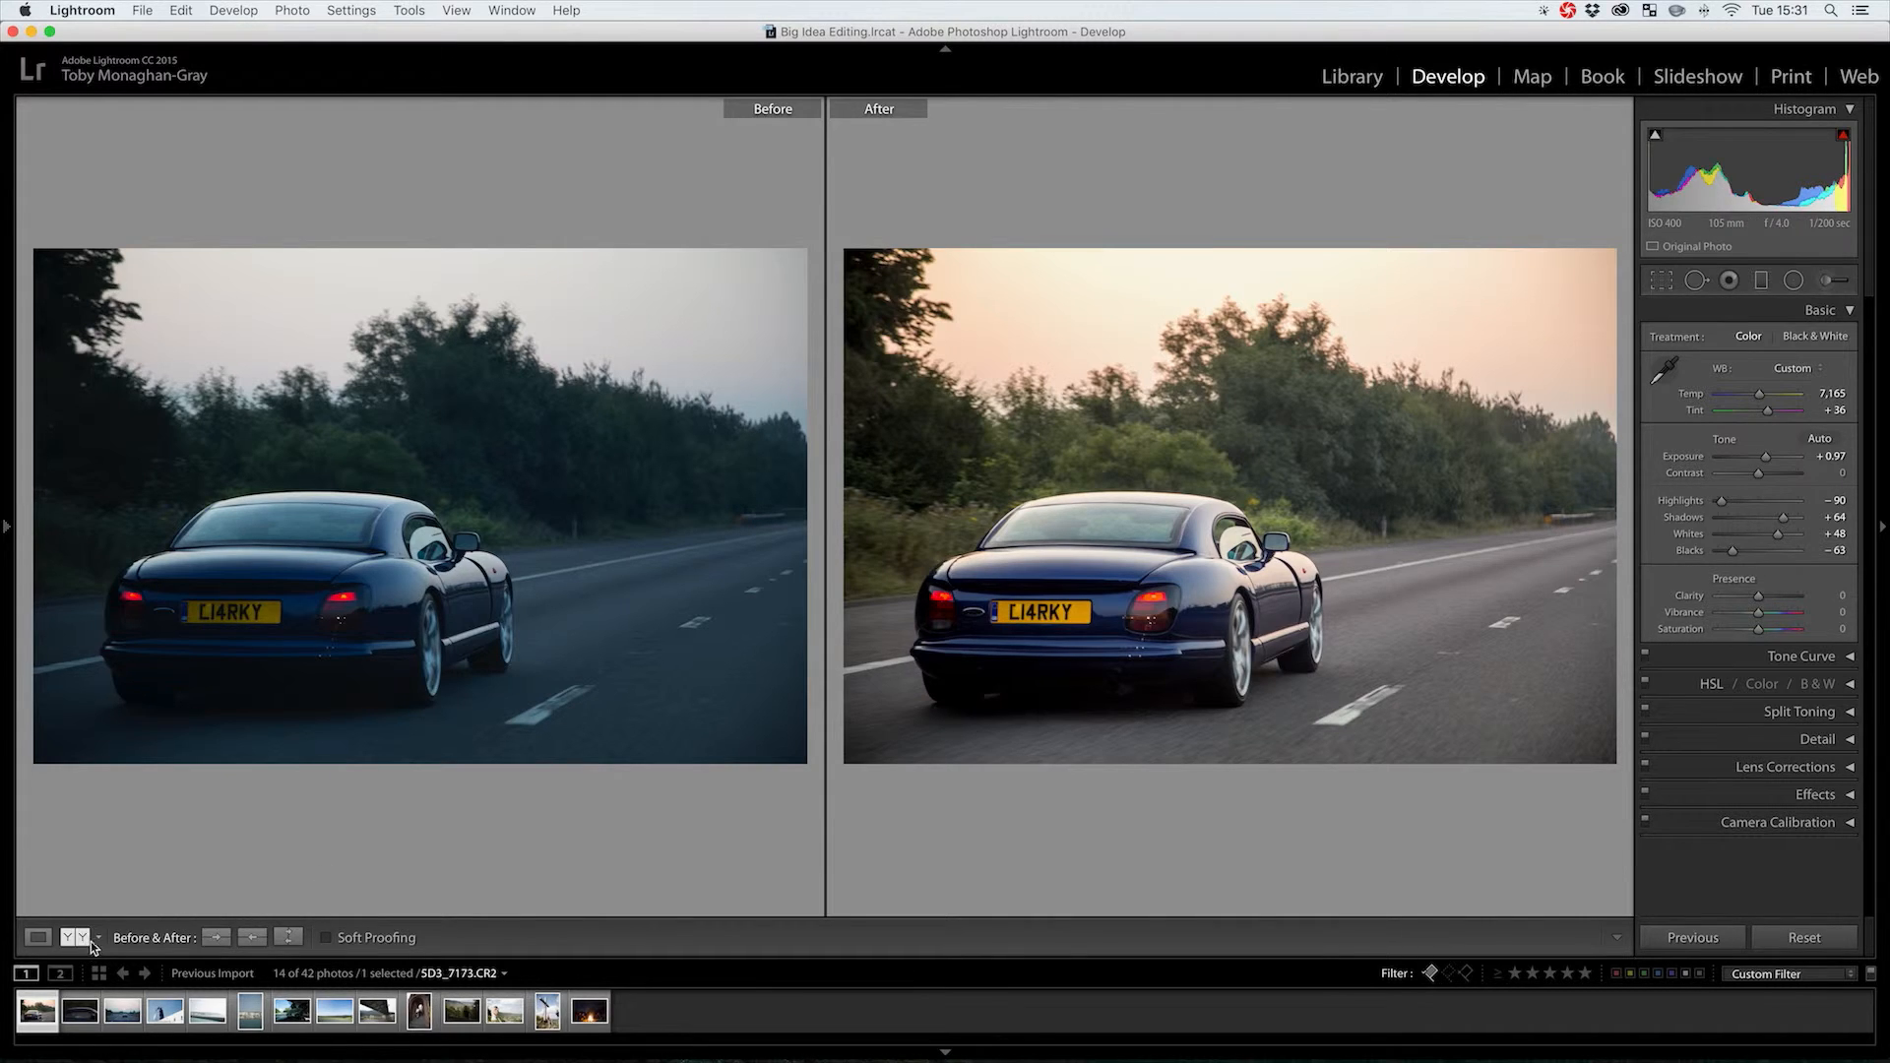
{"action": "left_click", "coordinate": [37, 938]}
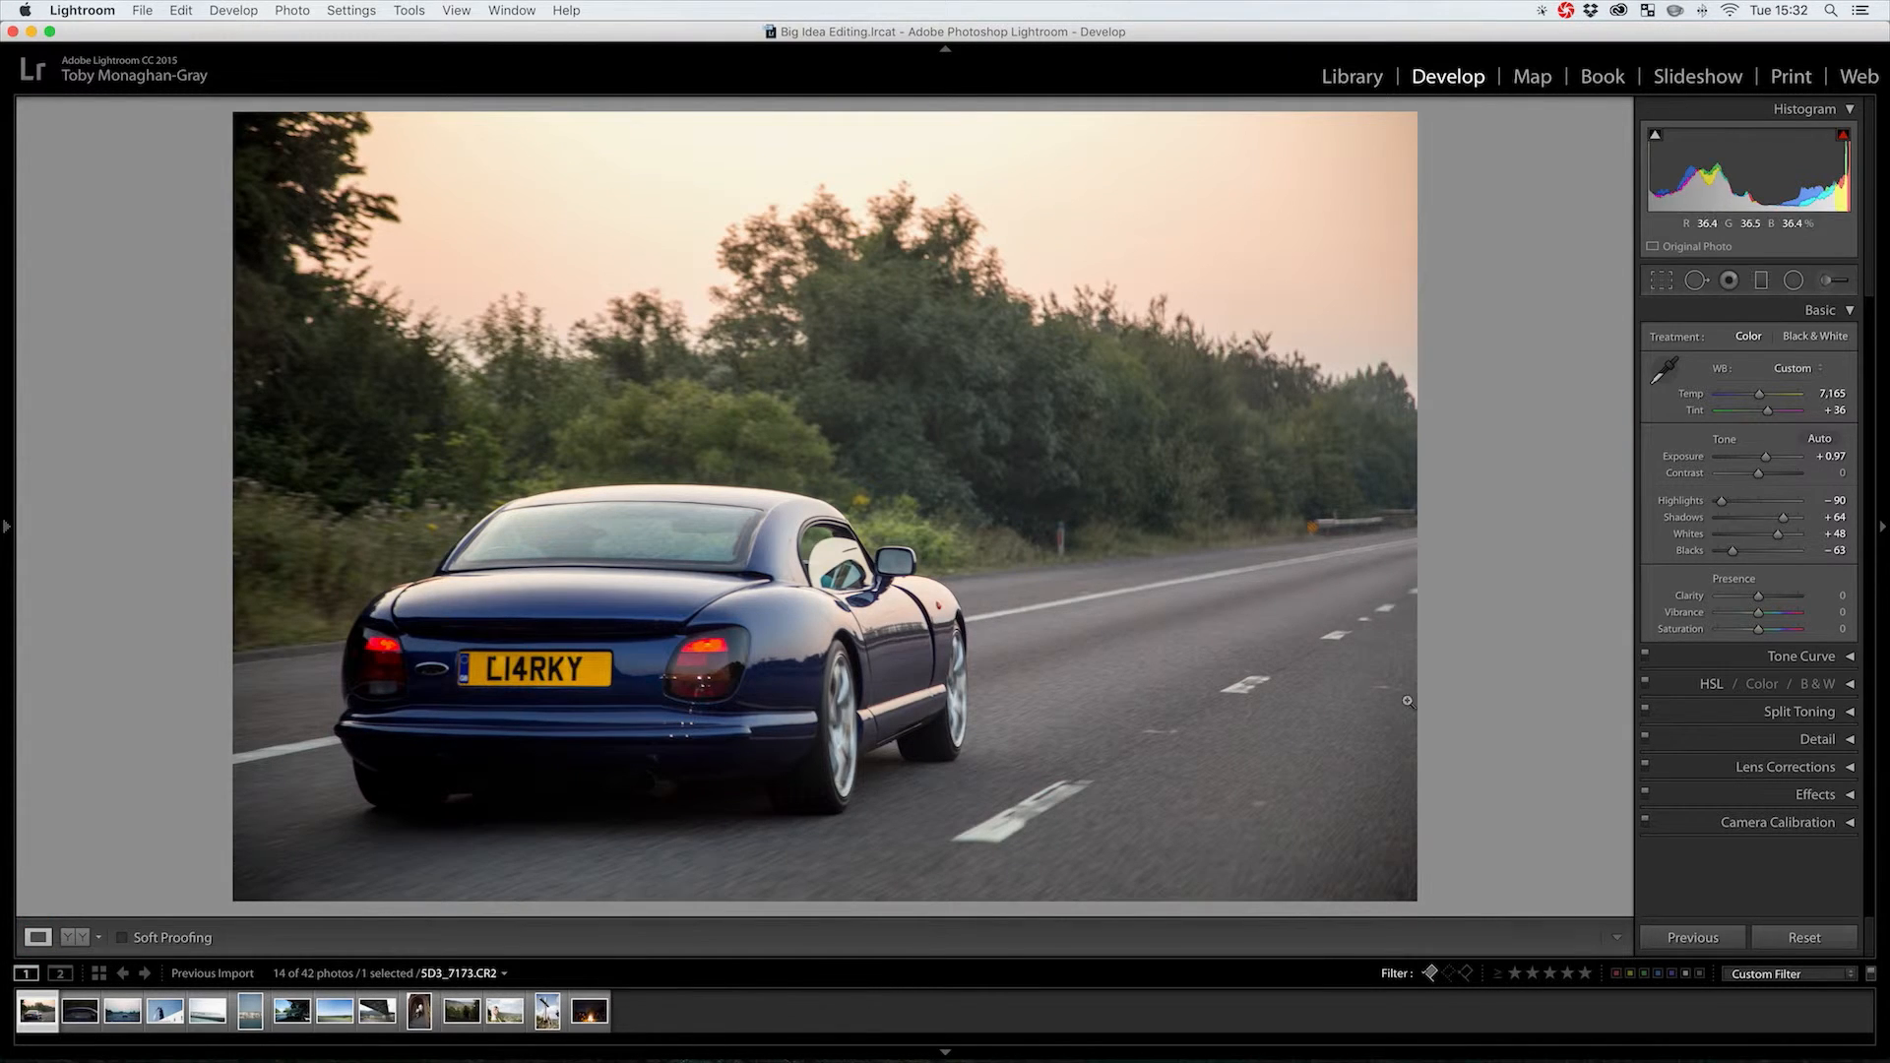
Try Clarity at its maximum and minimum, reset it, then settle on Clarity +32
{"action": "left_click_drag", "start_coordinate": [1759, 602], "coordinate": [1775, 603]}
{"action": "double_click", "coordinate": [1773, 600]}
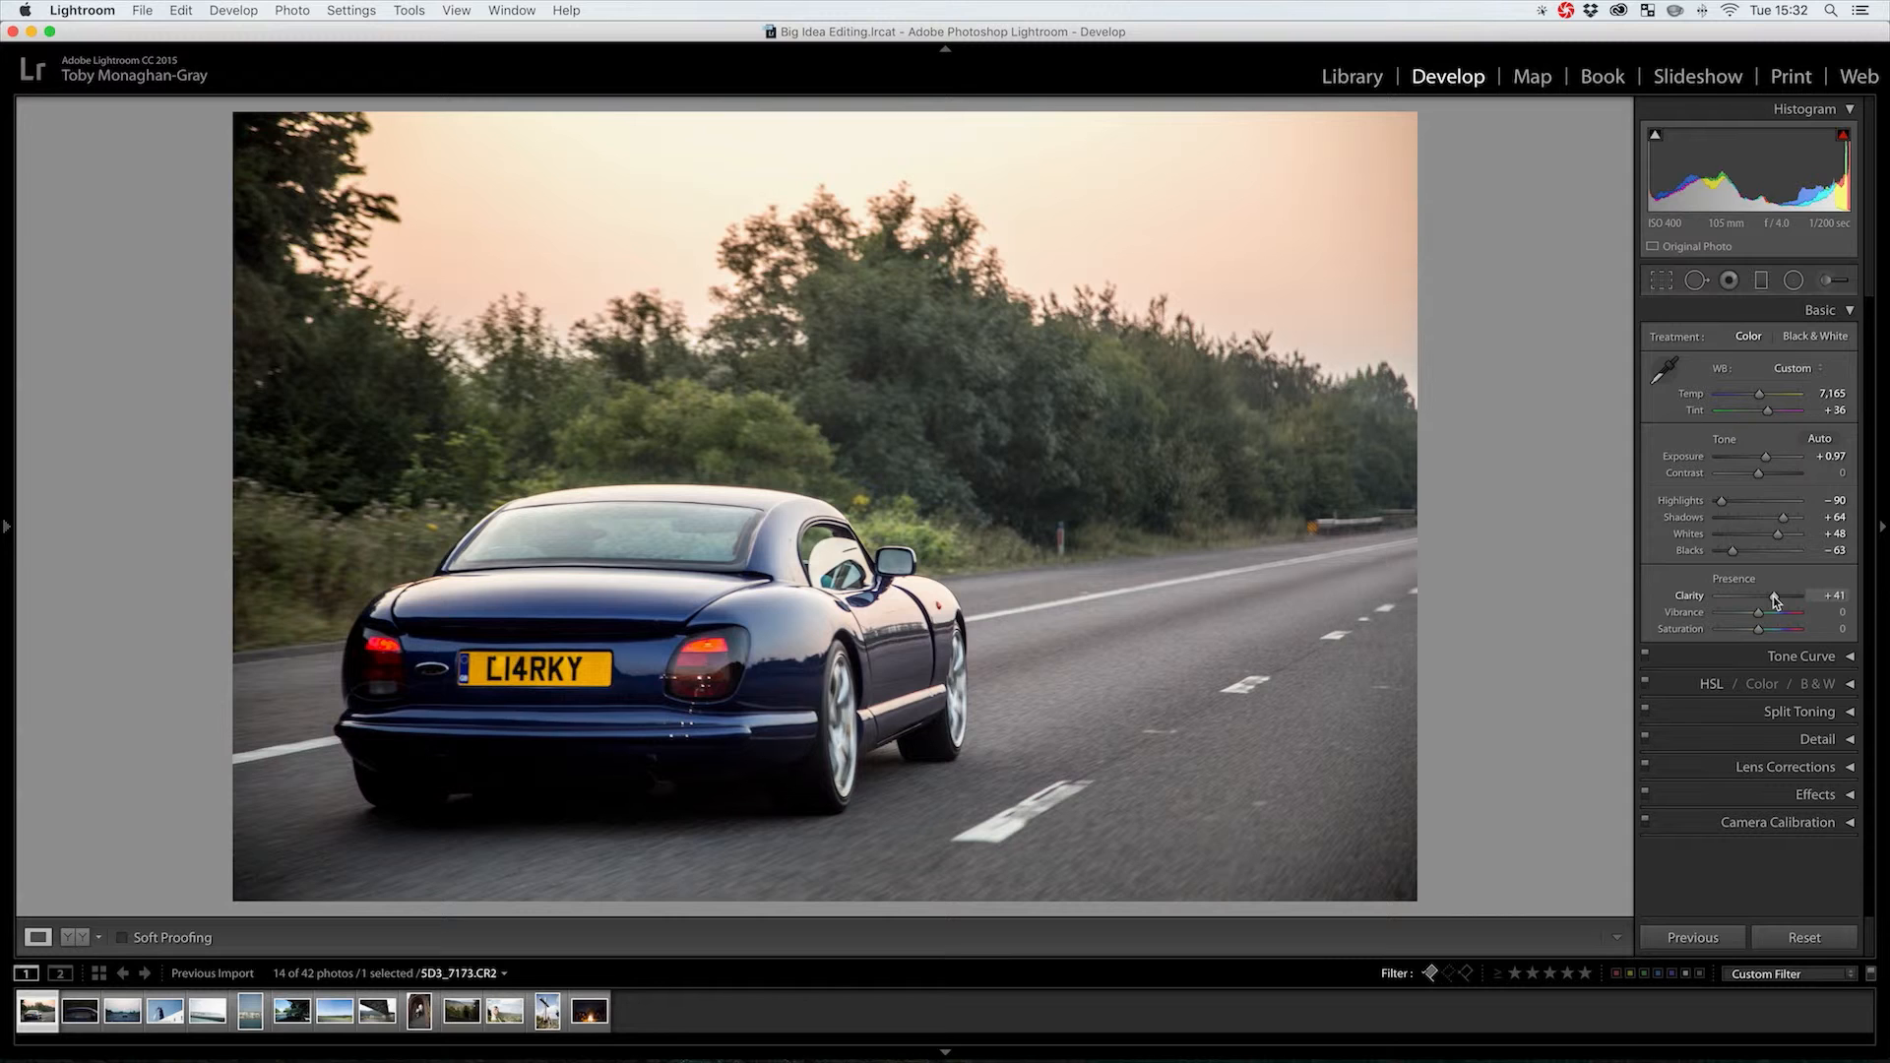
{"action": "left_click_drag", "start_coordinate": [1776, 598], "coordinate": [1615, 605]}
{"action": "left_click", "coordinate": [1798, 598]}
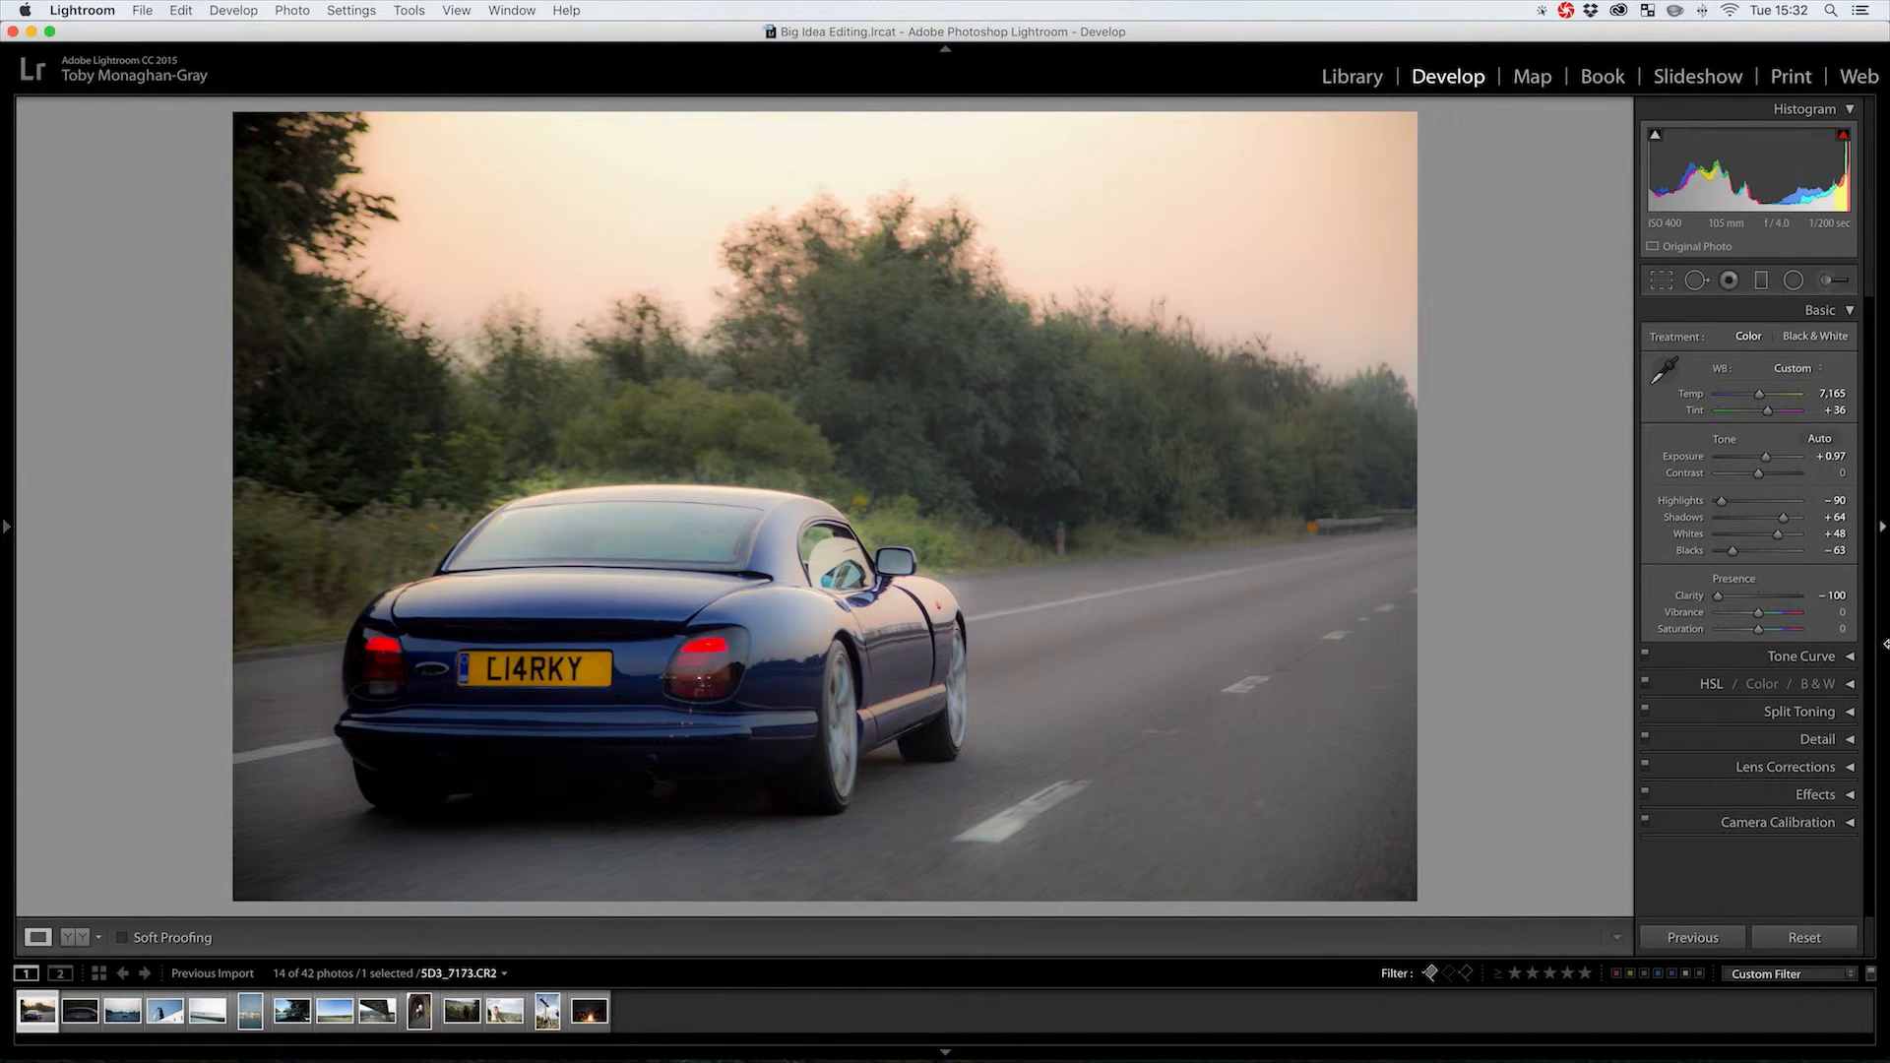
{"action": "double_click", "coordinate": [1720, 599]}
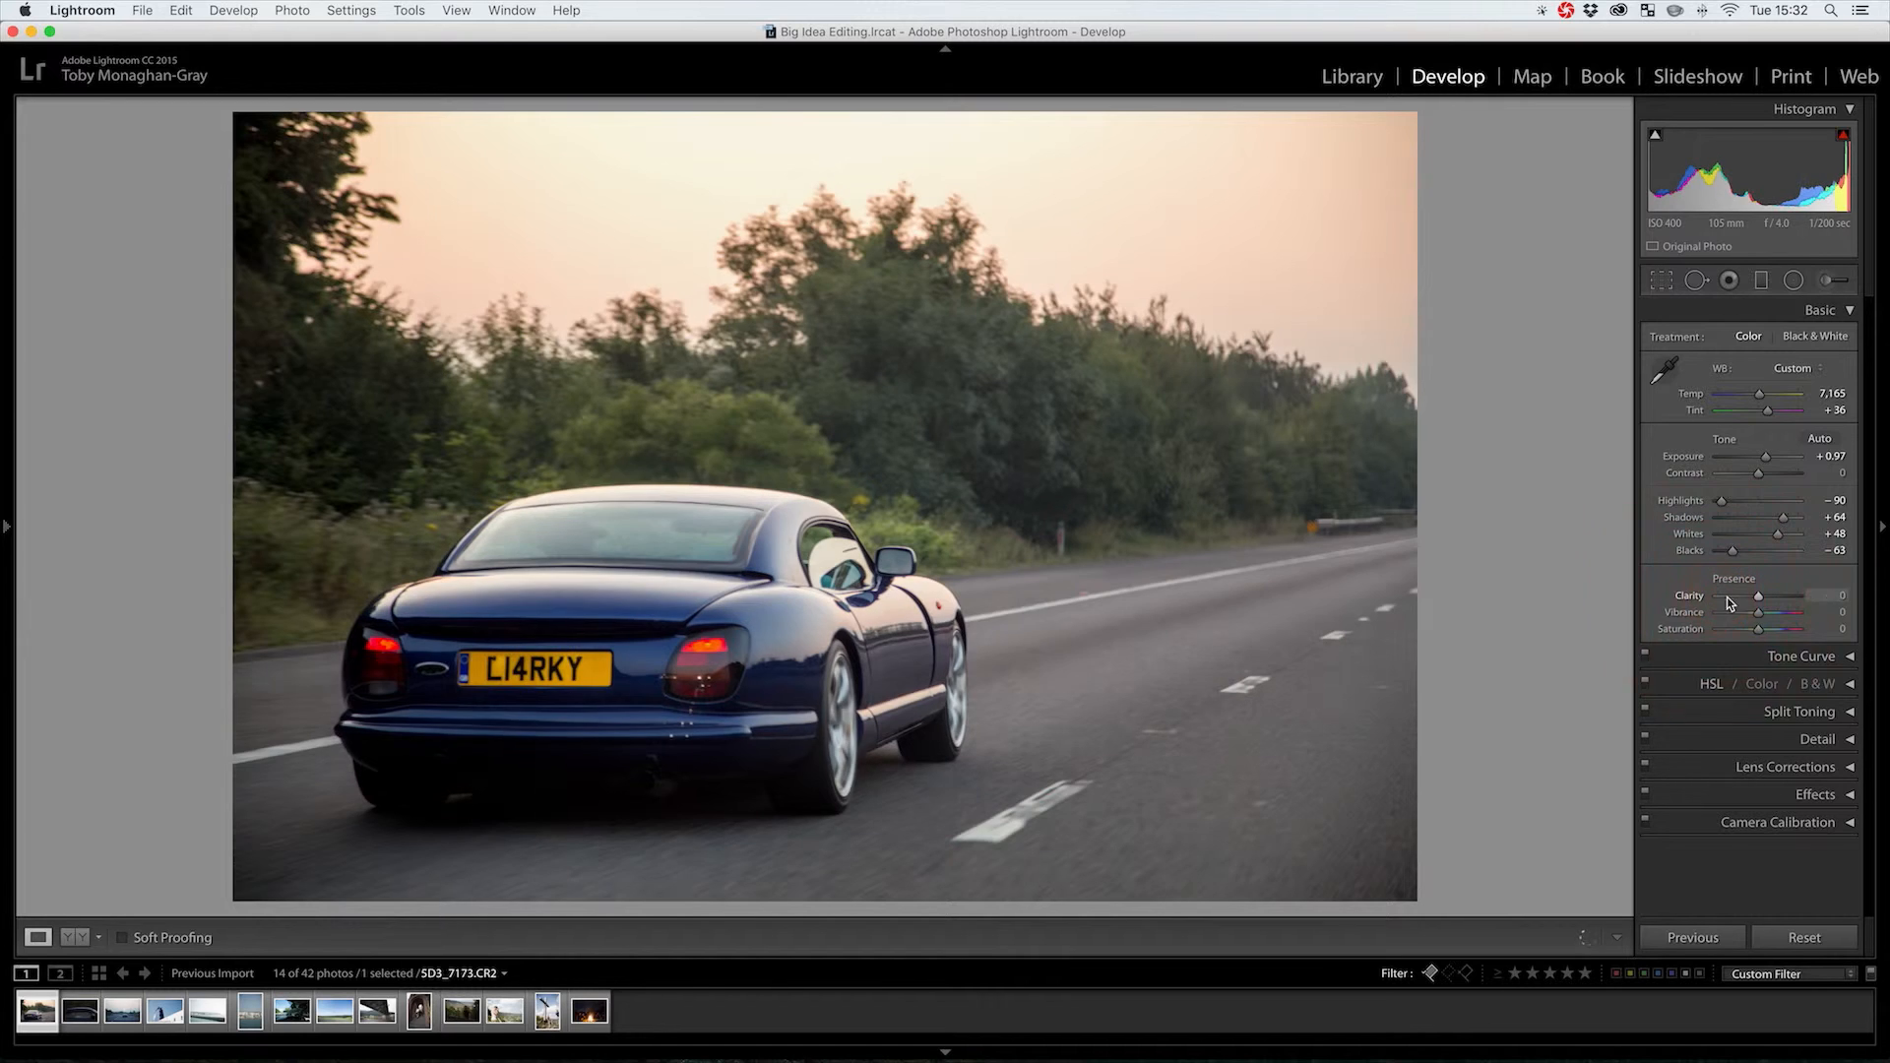
{"action": "left_click", "coordinate": [1776, 597]}
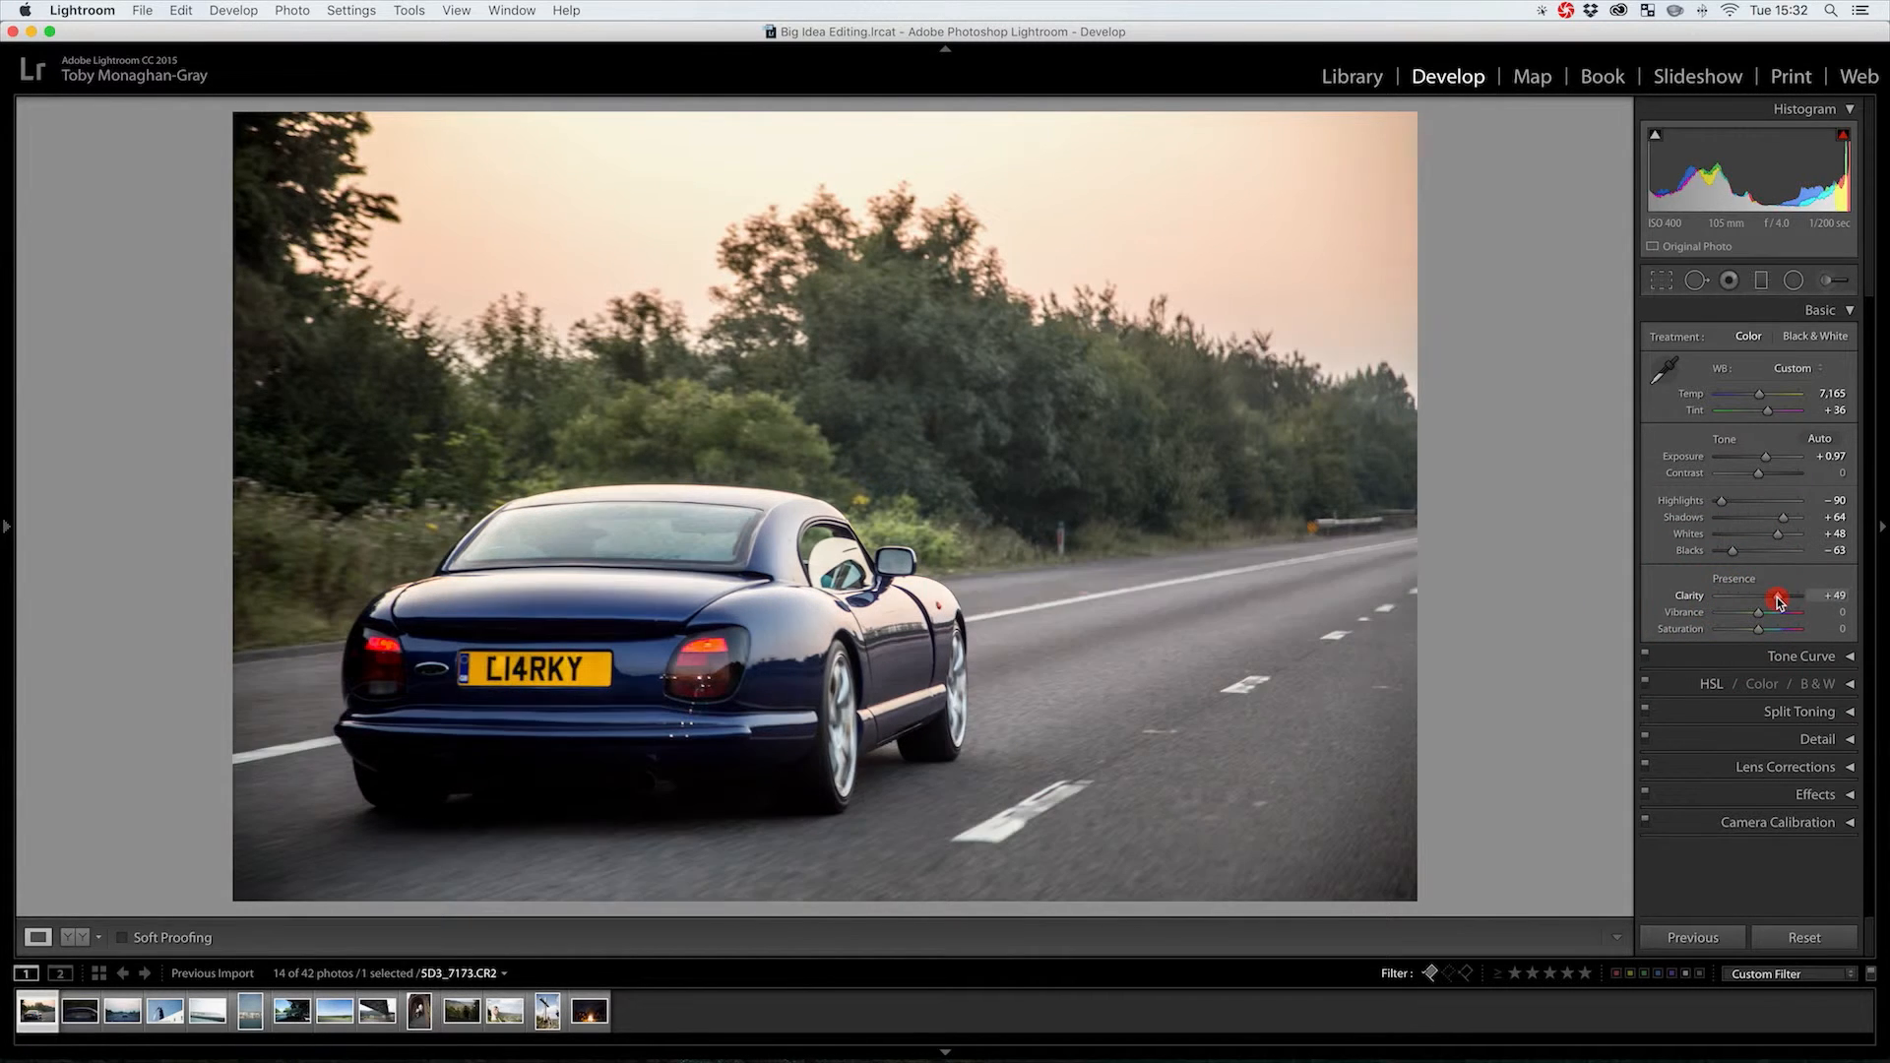
{"action": "left_click_drag", "start_coordinate": [1776, 599], "coordinate": [1770, 603]}
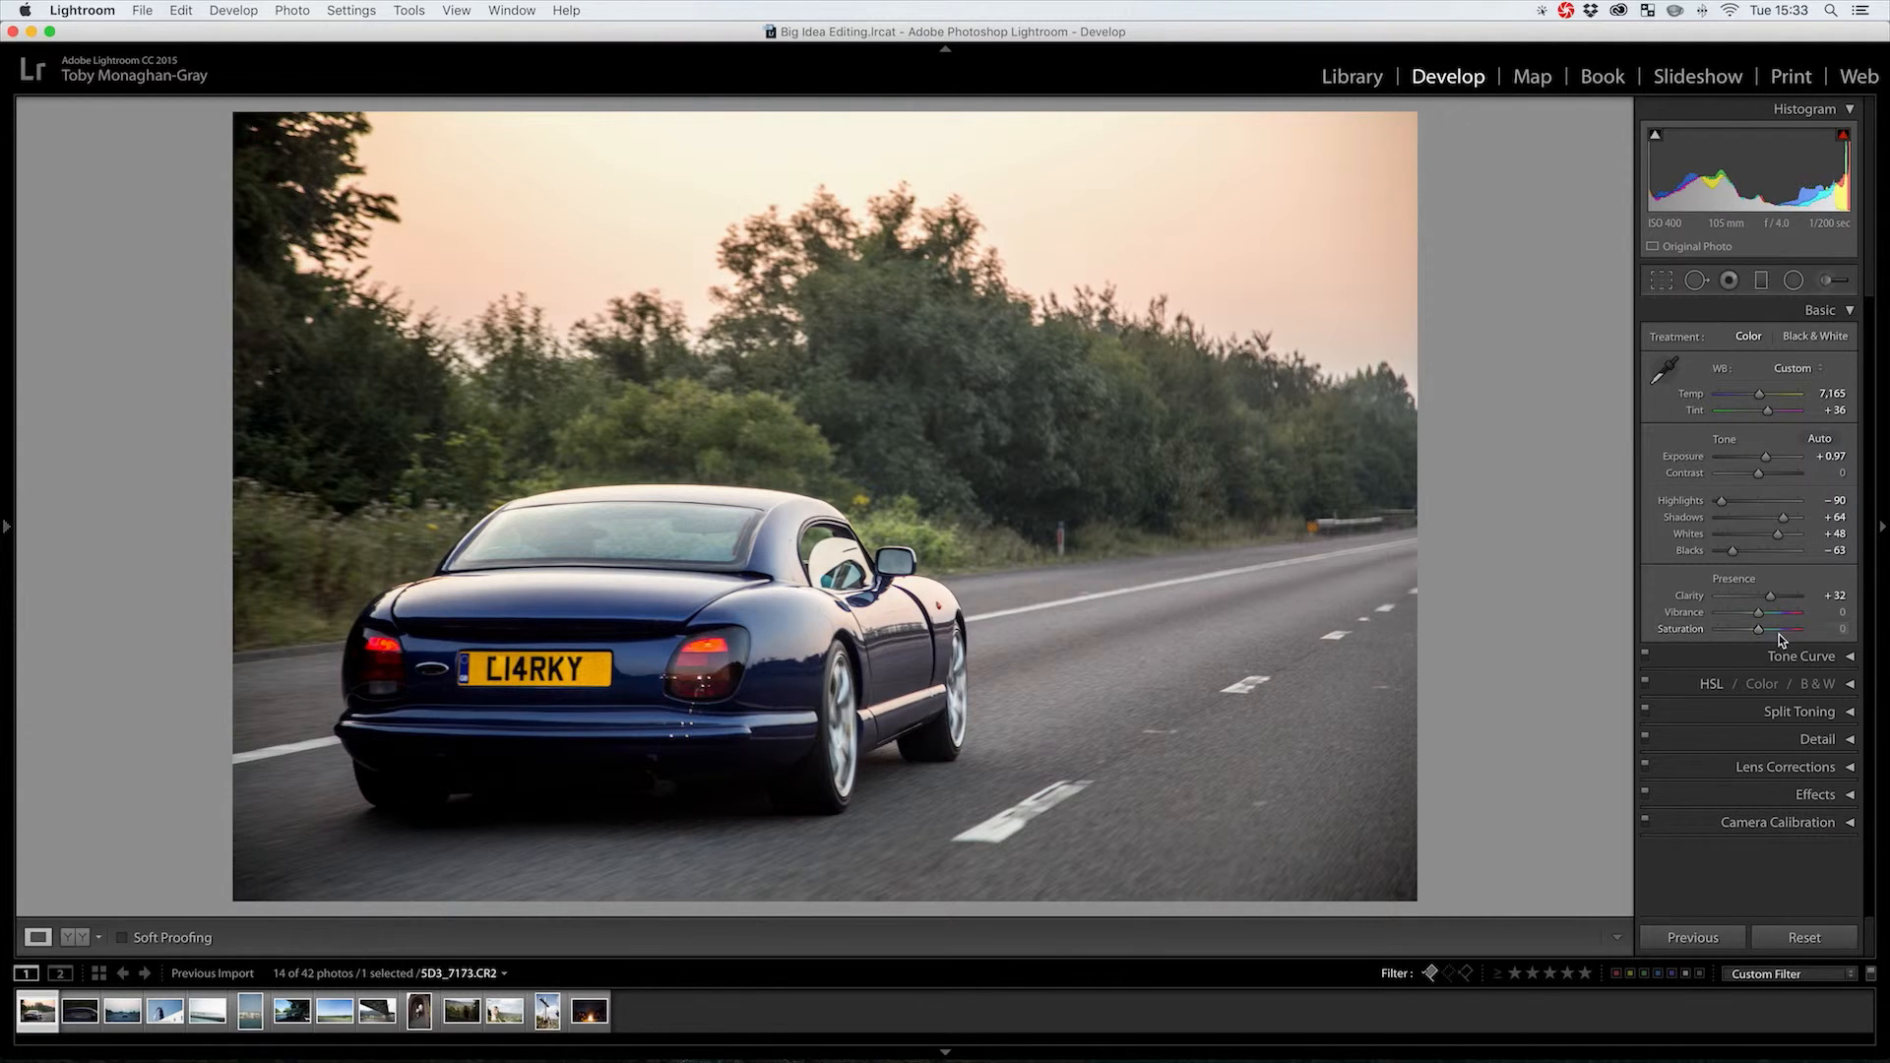
Test Saturation and Vibrance at -100, reset both, then set Saturation to +26
{"action": "left_click_drag", "start_coordinate": [1756, 631], "coordinate": [1667, 635]}
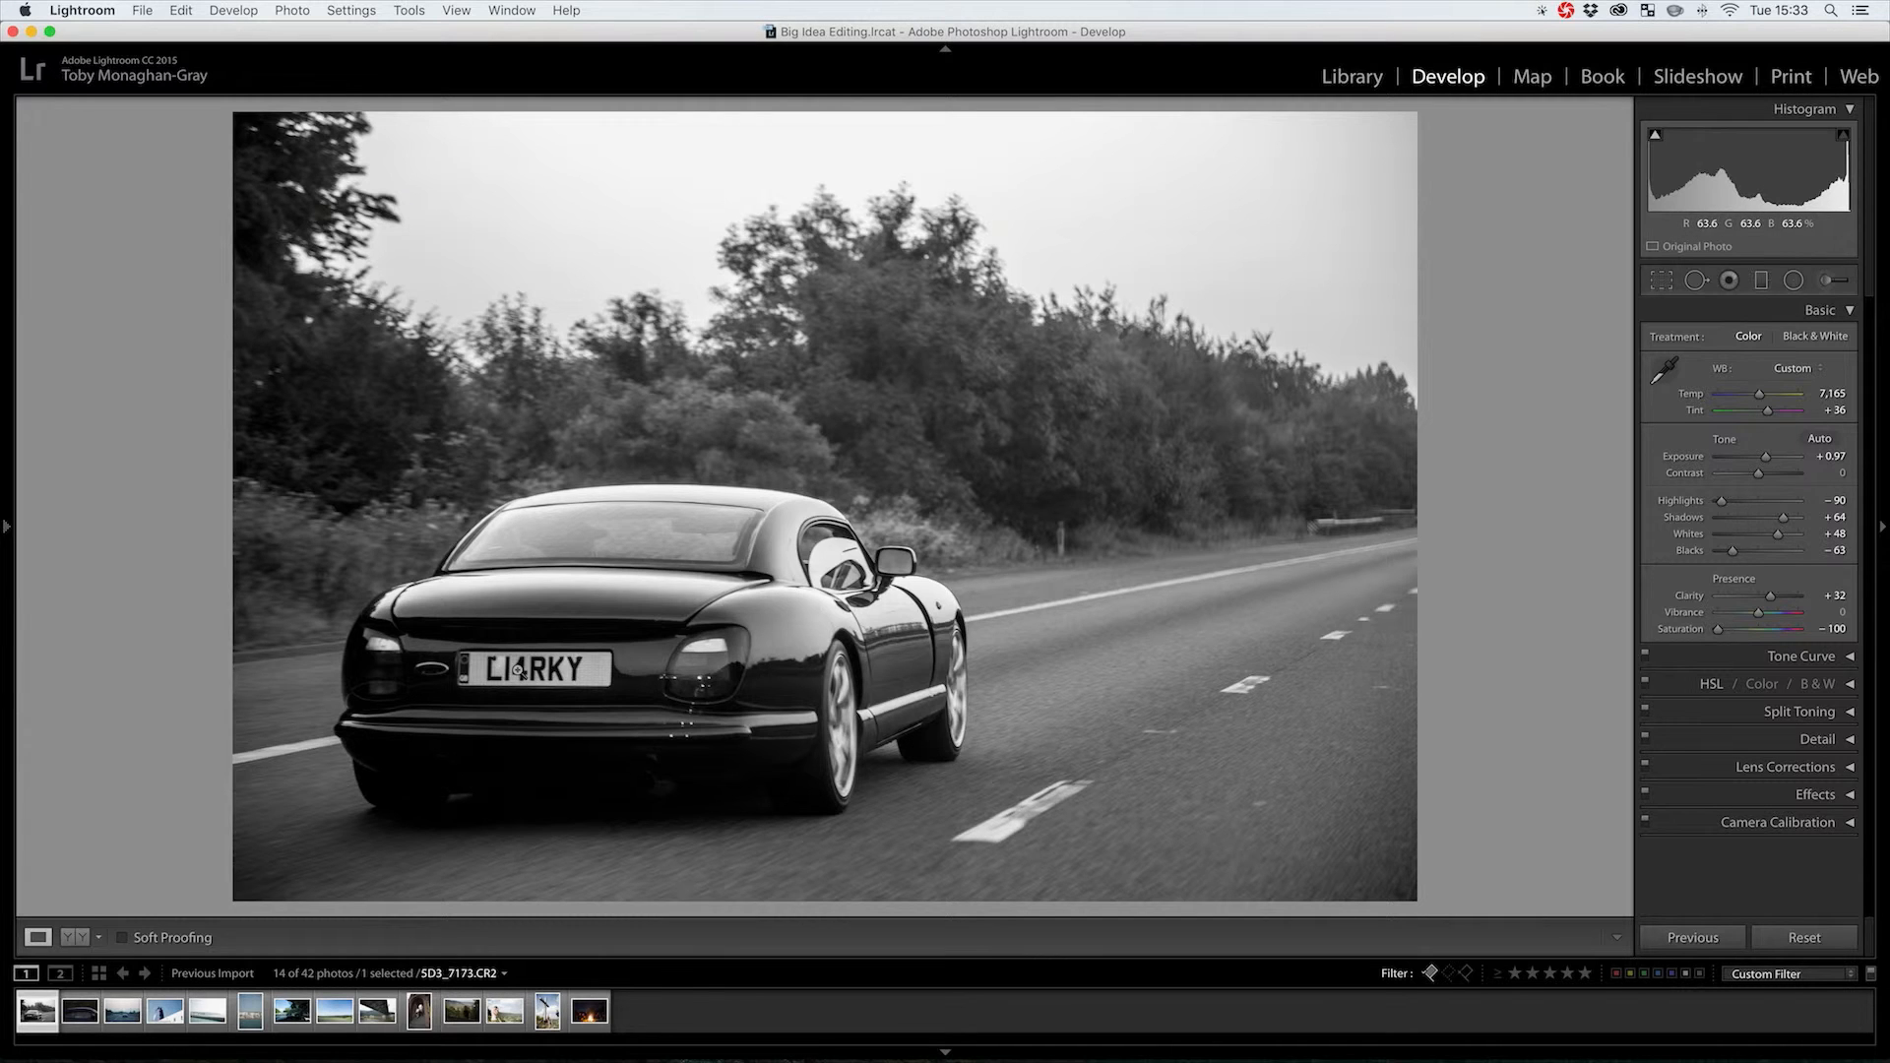
{"action": "double_click", "coordinate": [1718, 628]}
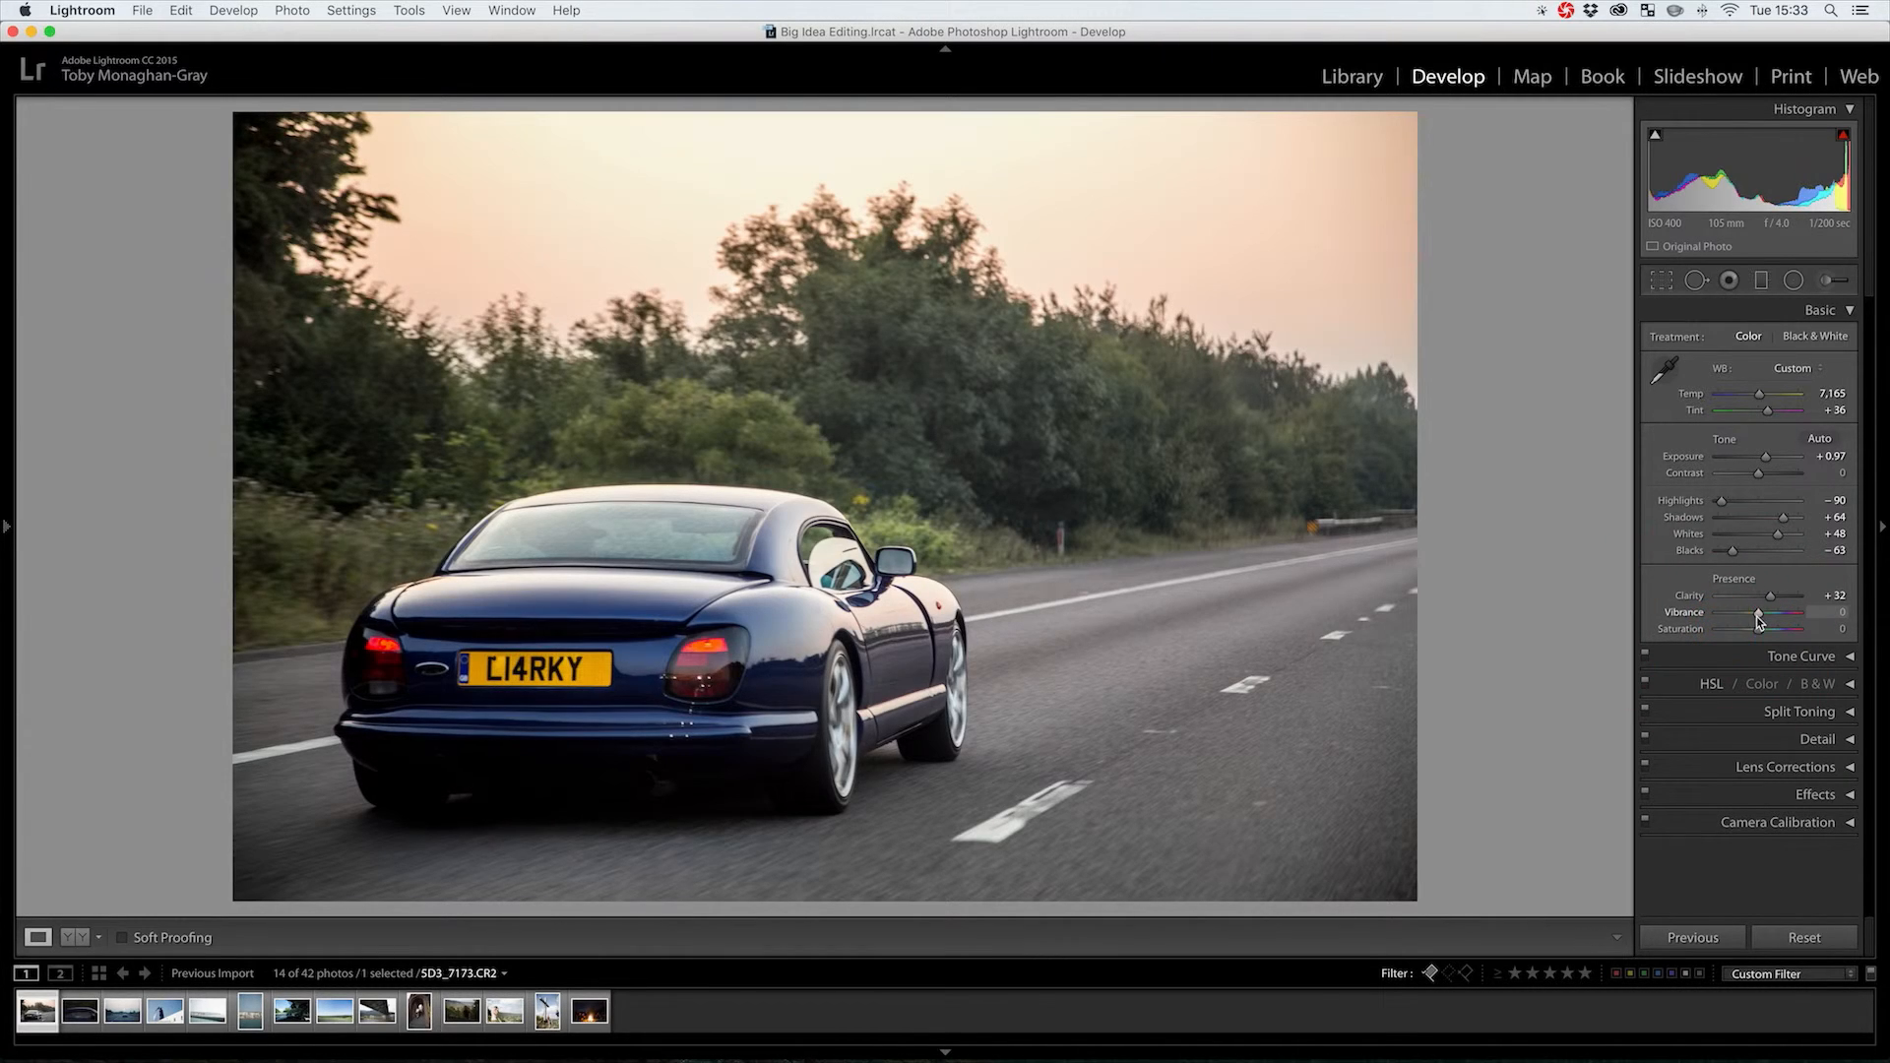
{"action": "left_click_drag", "start_coordinate": [1758, 614], "coordinate": [1679, 616]}
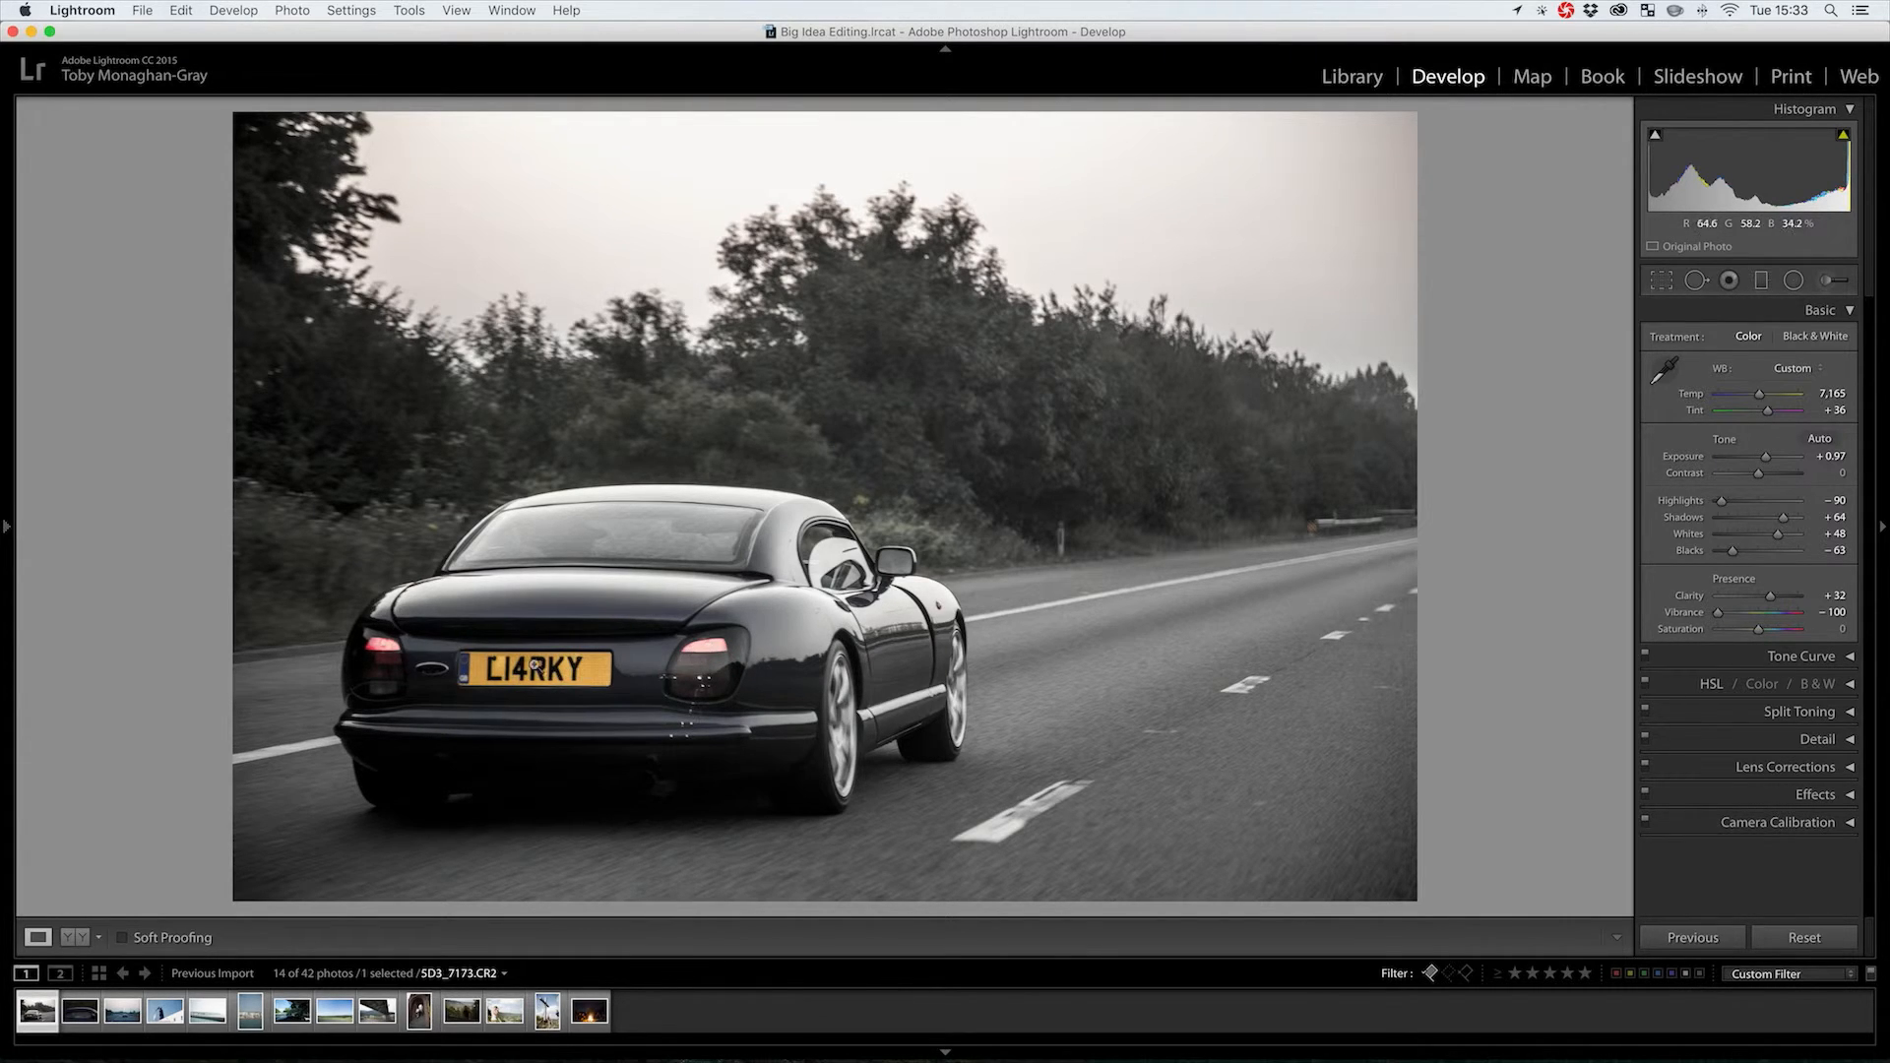
{"action": "left_click", "coordinate": [1321, 528]}
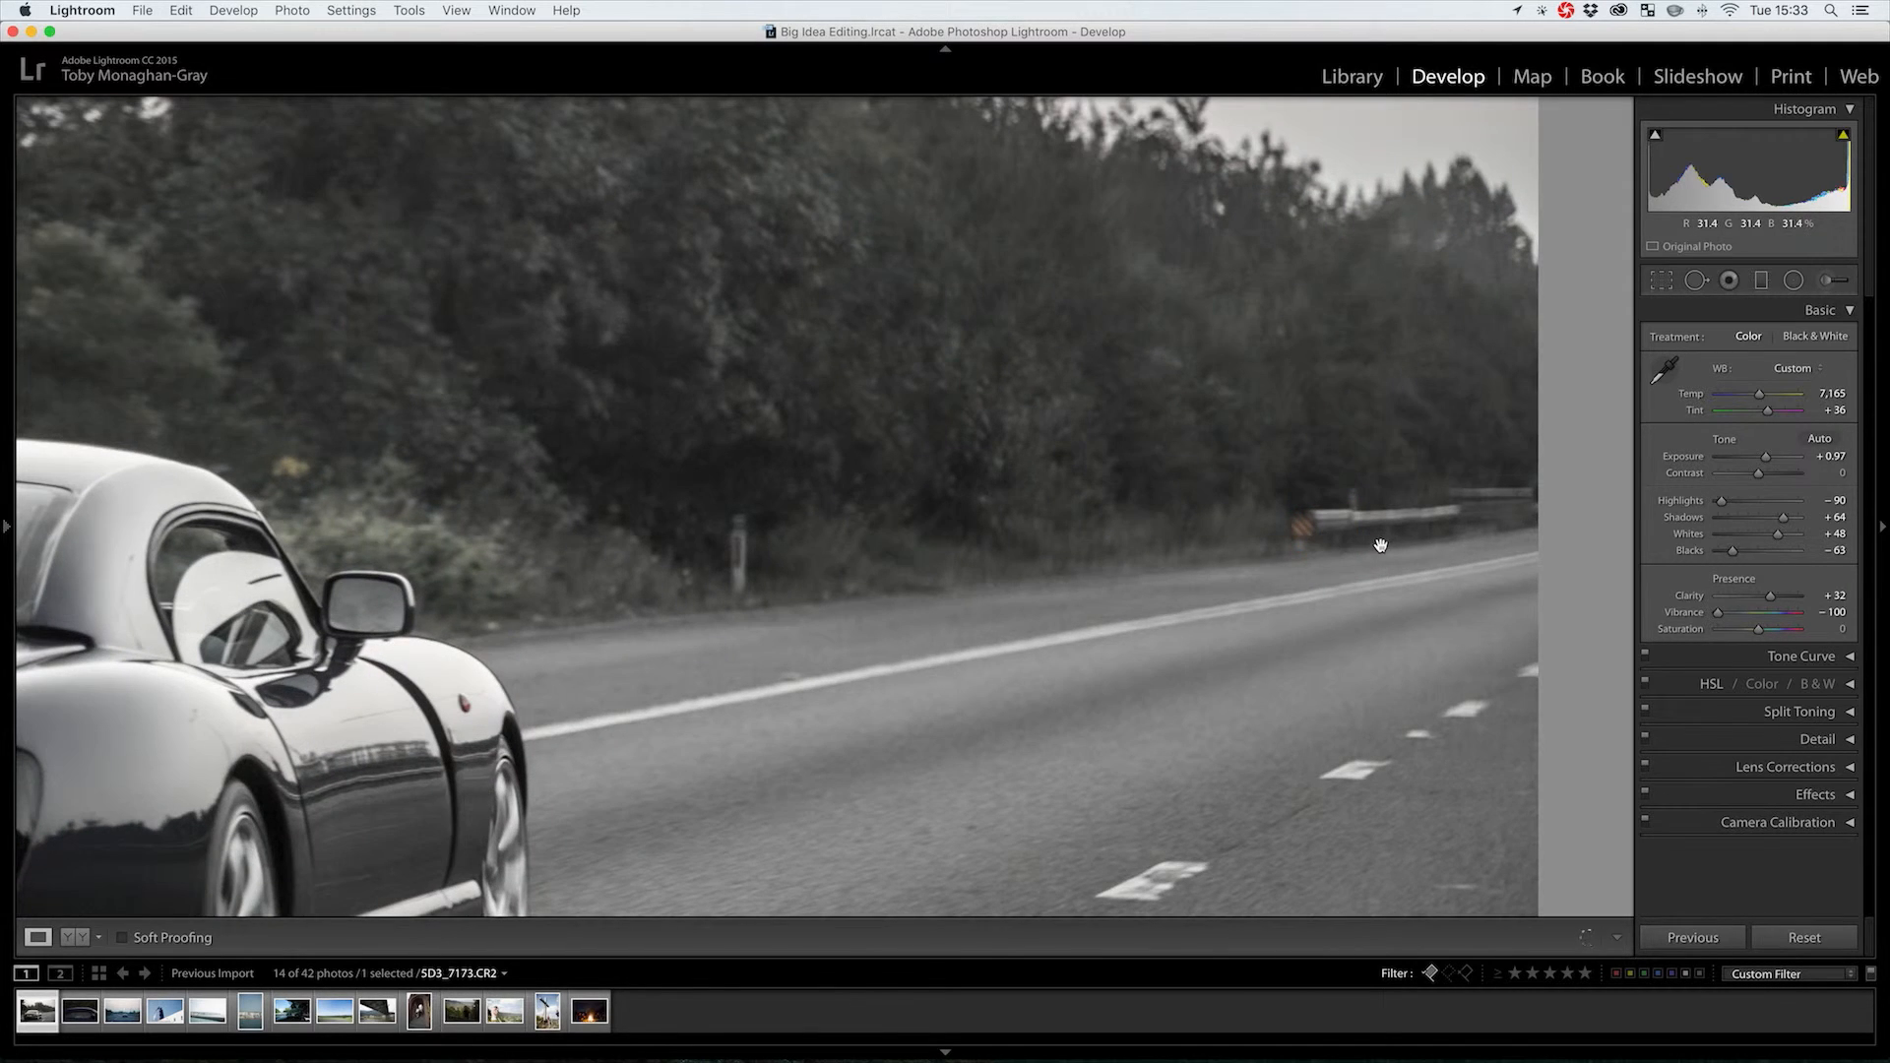
{"action": "left_click", "coordinate": [1378, 540]}
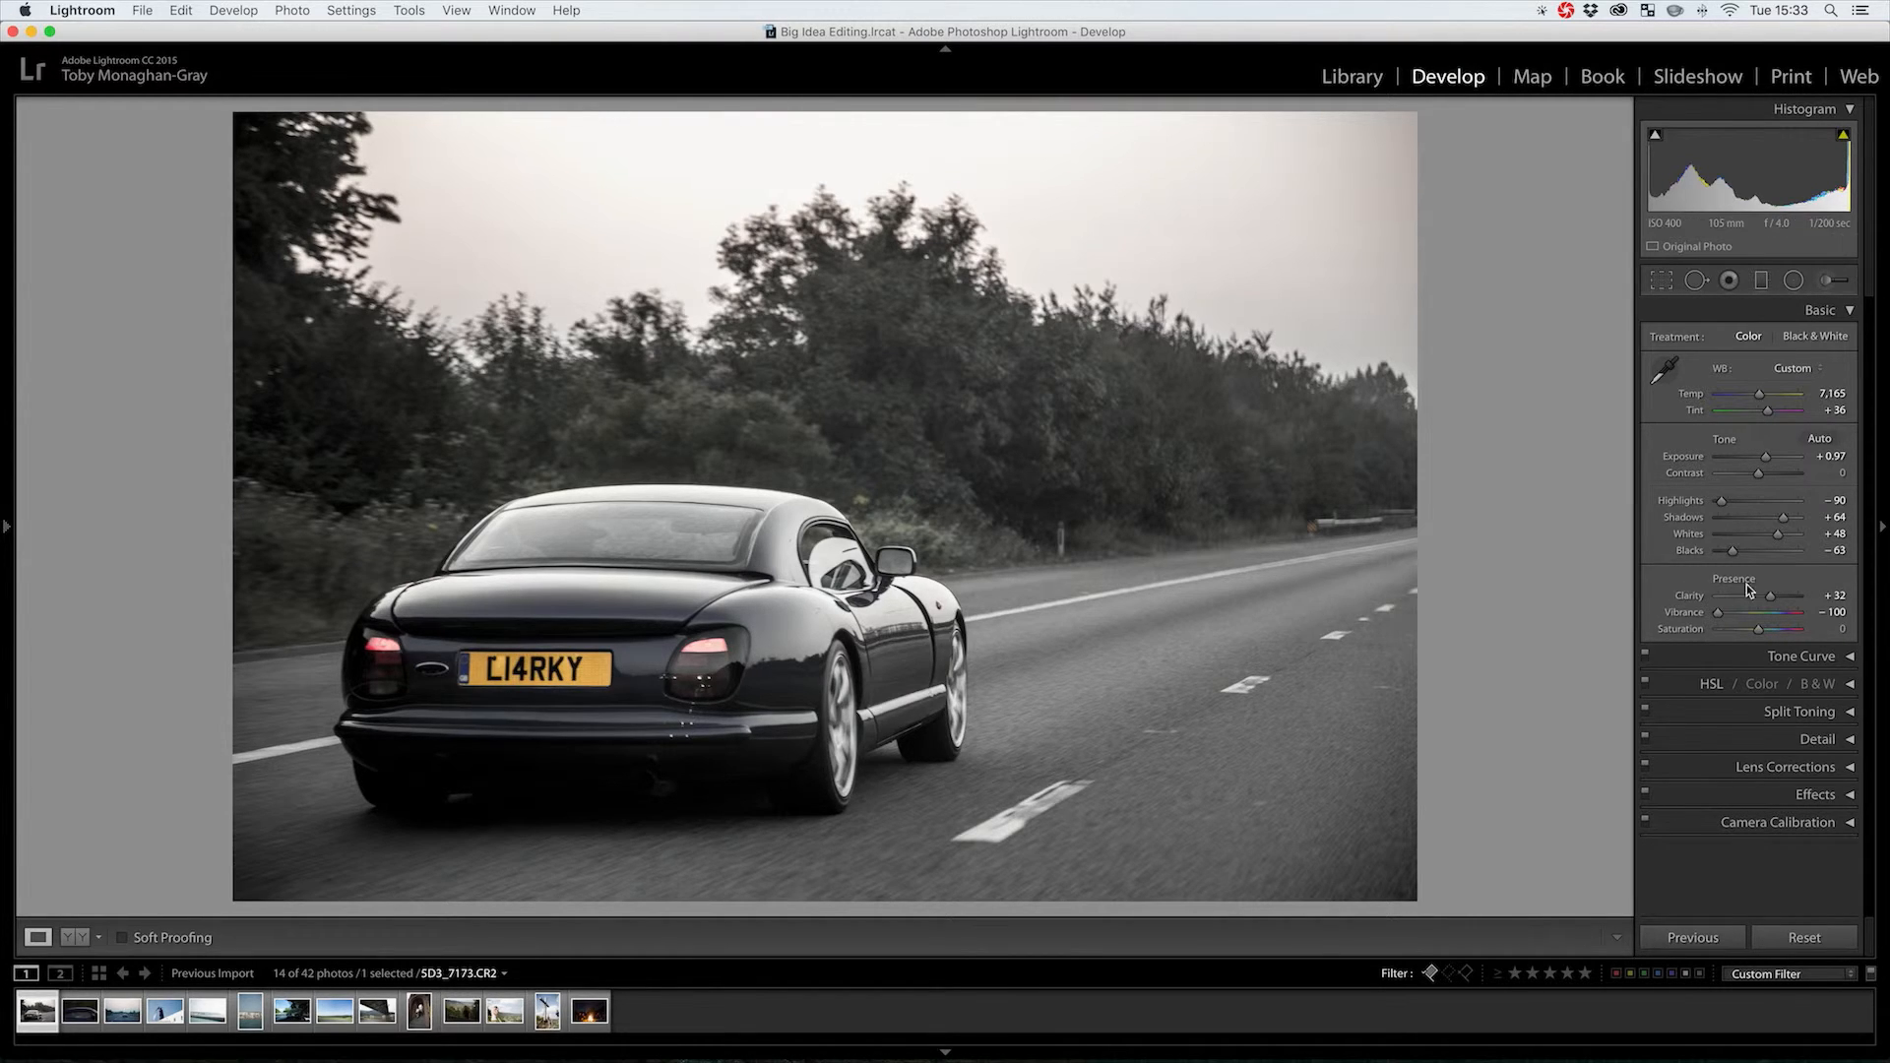
{"action": "double_click", "coordinate": [1718, 611]}
{"action": "left_click", "coordinate": [1794, 630]}
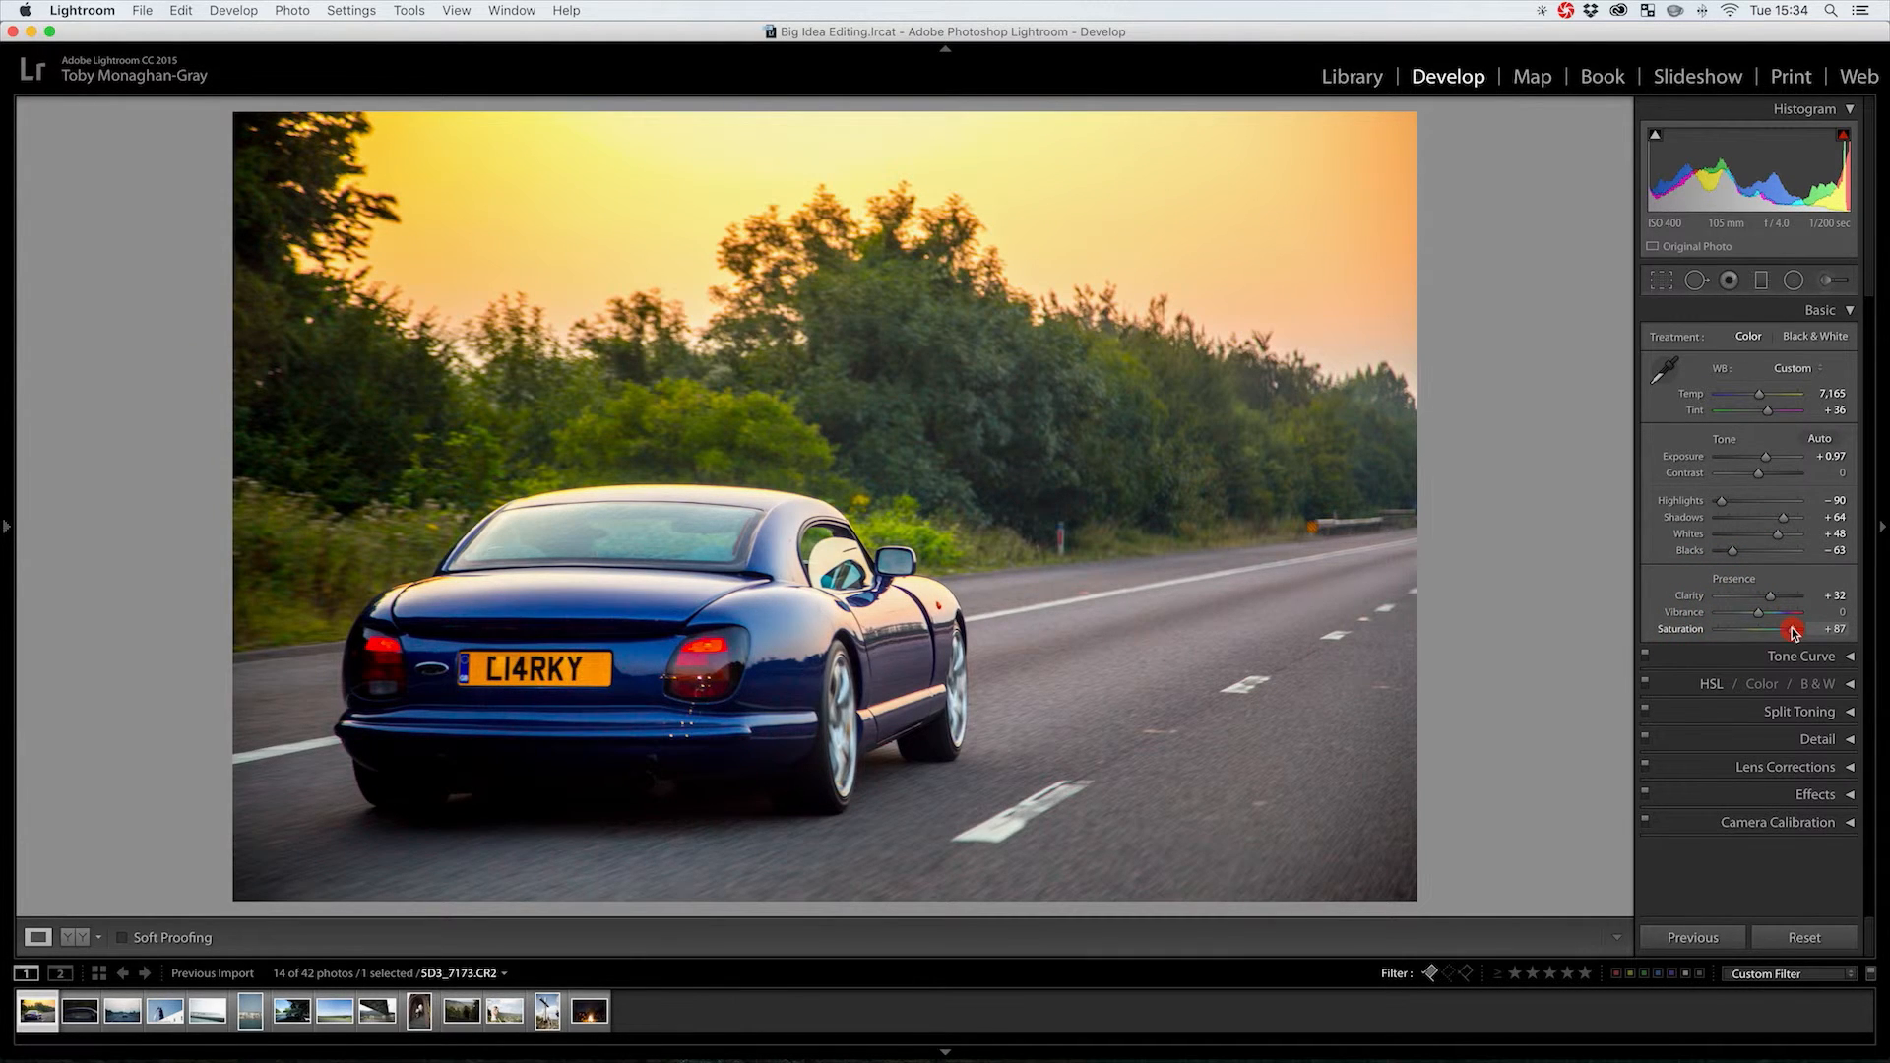
{"action": "left_click_drag", "start_coordinate": [1793, 632], "coordinate": [1769, 631]}
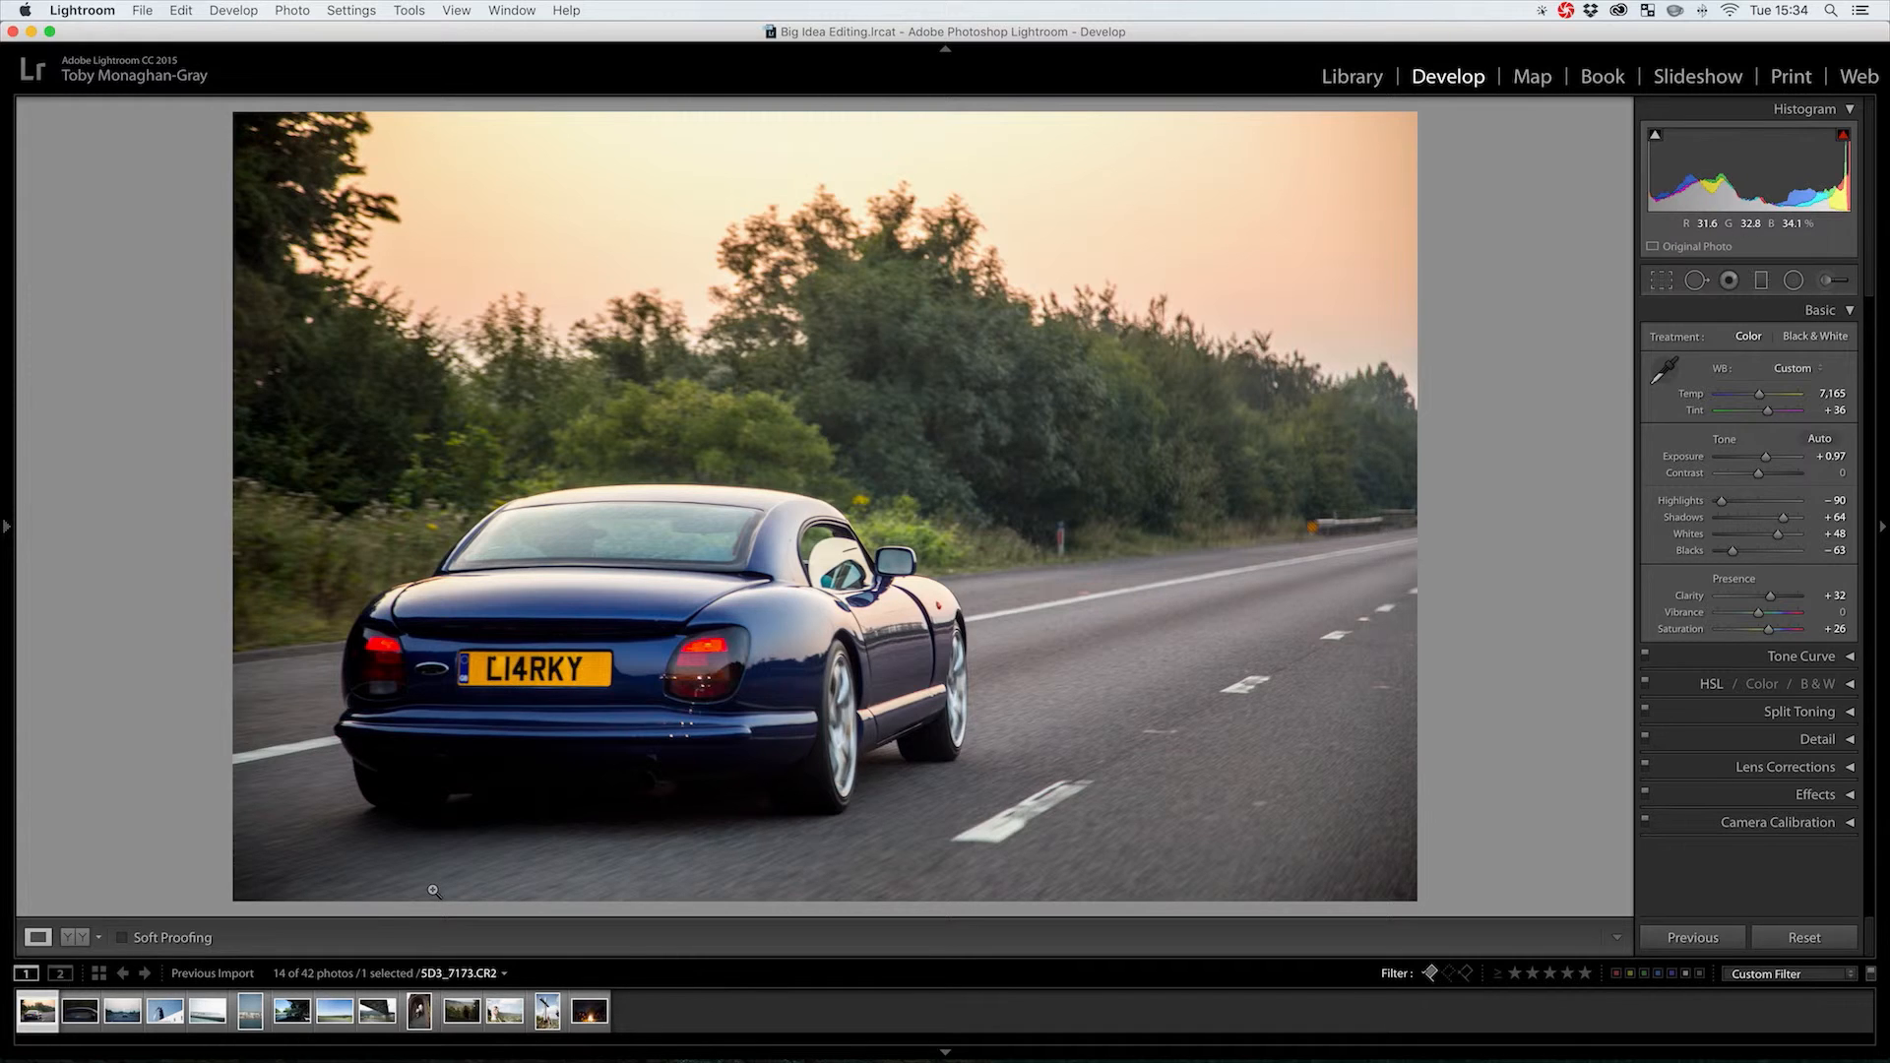
Open the car-interior photo and set Exposure to -0.20 and Highlights to -45
{"action": "left_click", "coordinate": [281, 1017]}
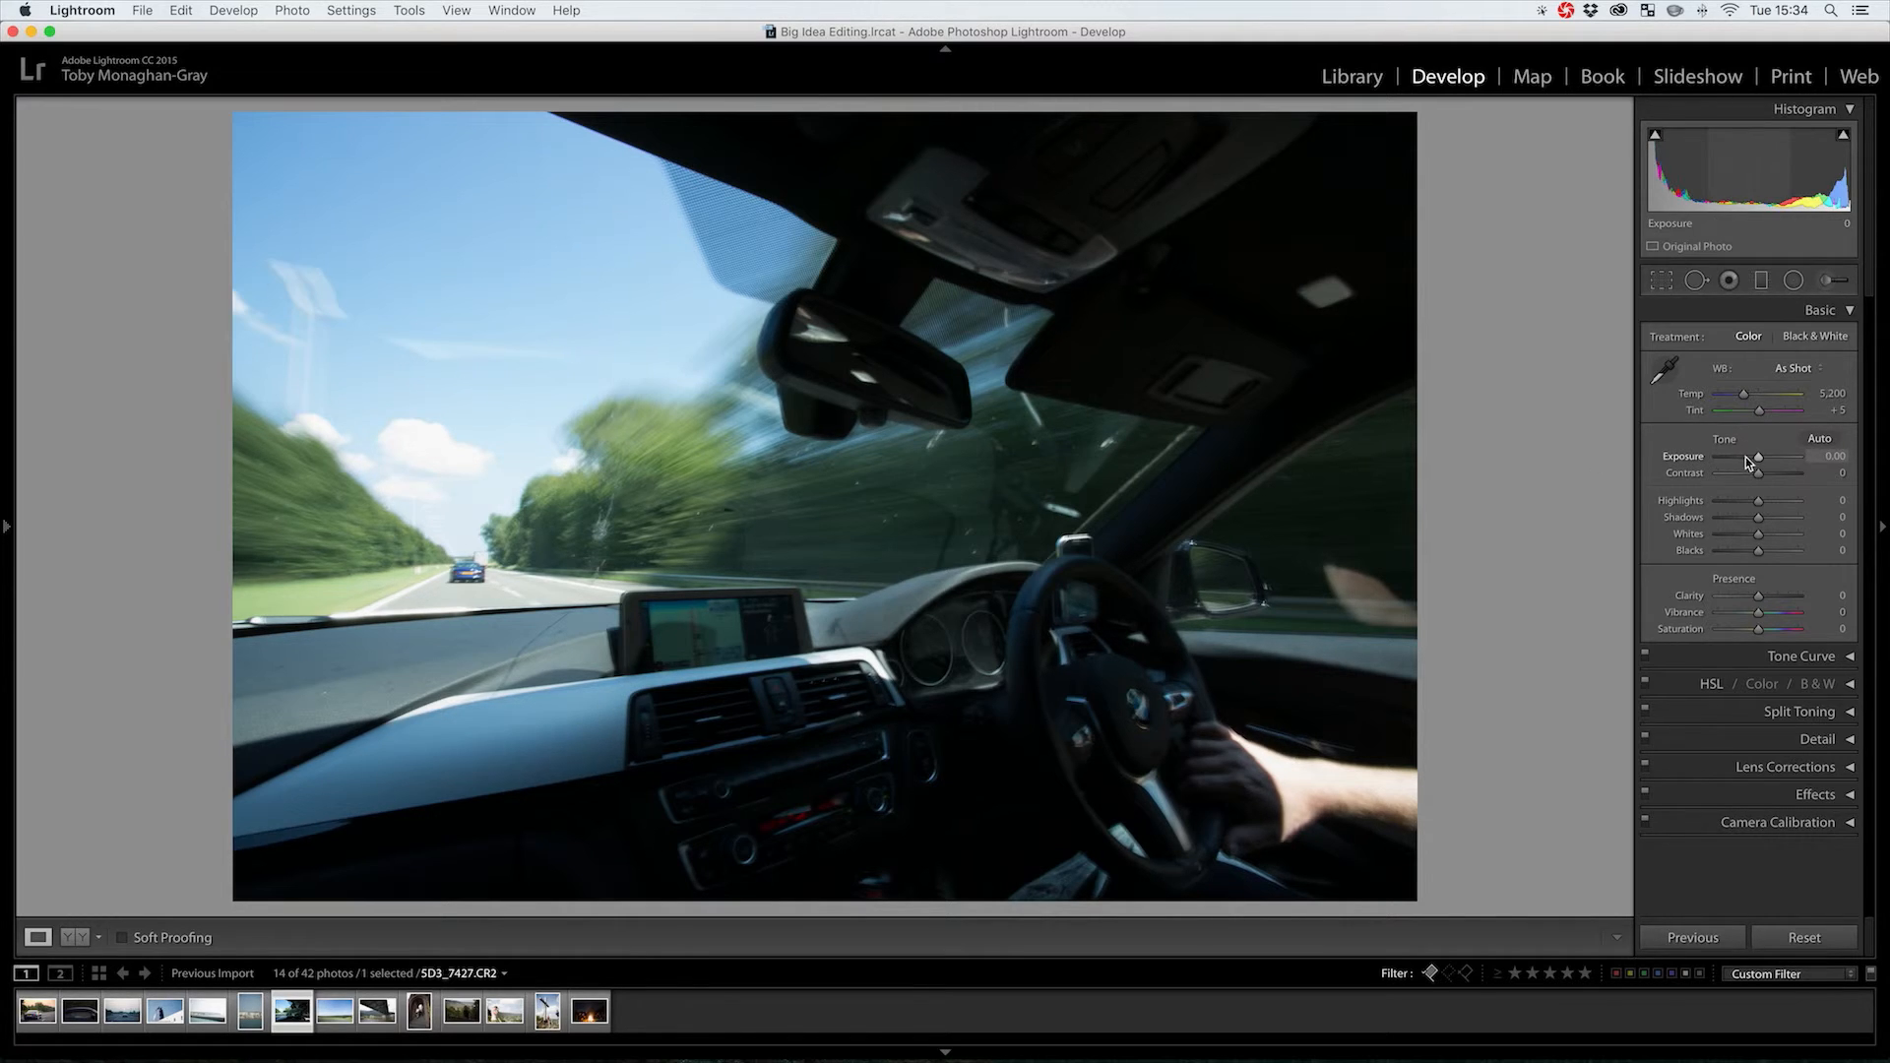
{"action": "left_click_drag", "start_coordinate": [1759, 458], "coordinate": [1749, 460]}
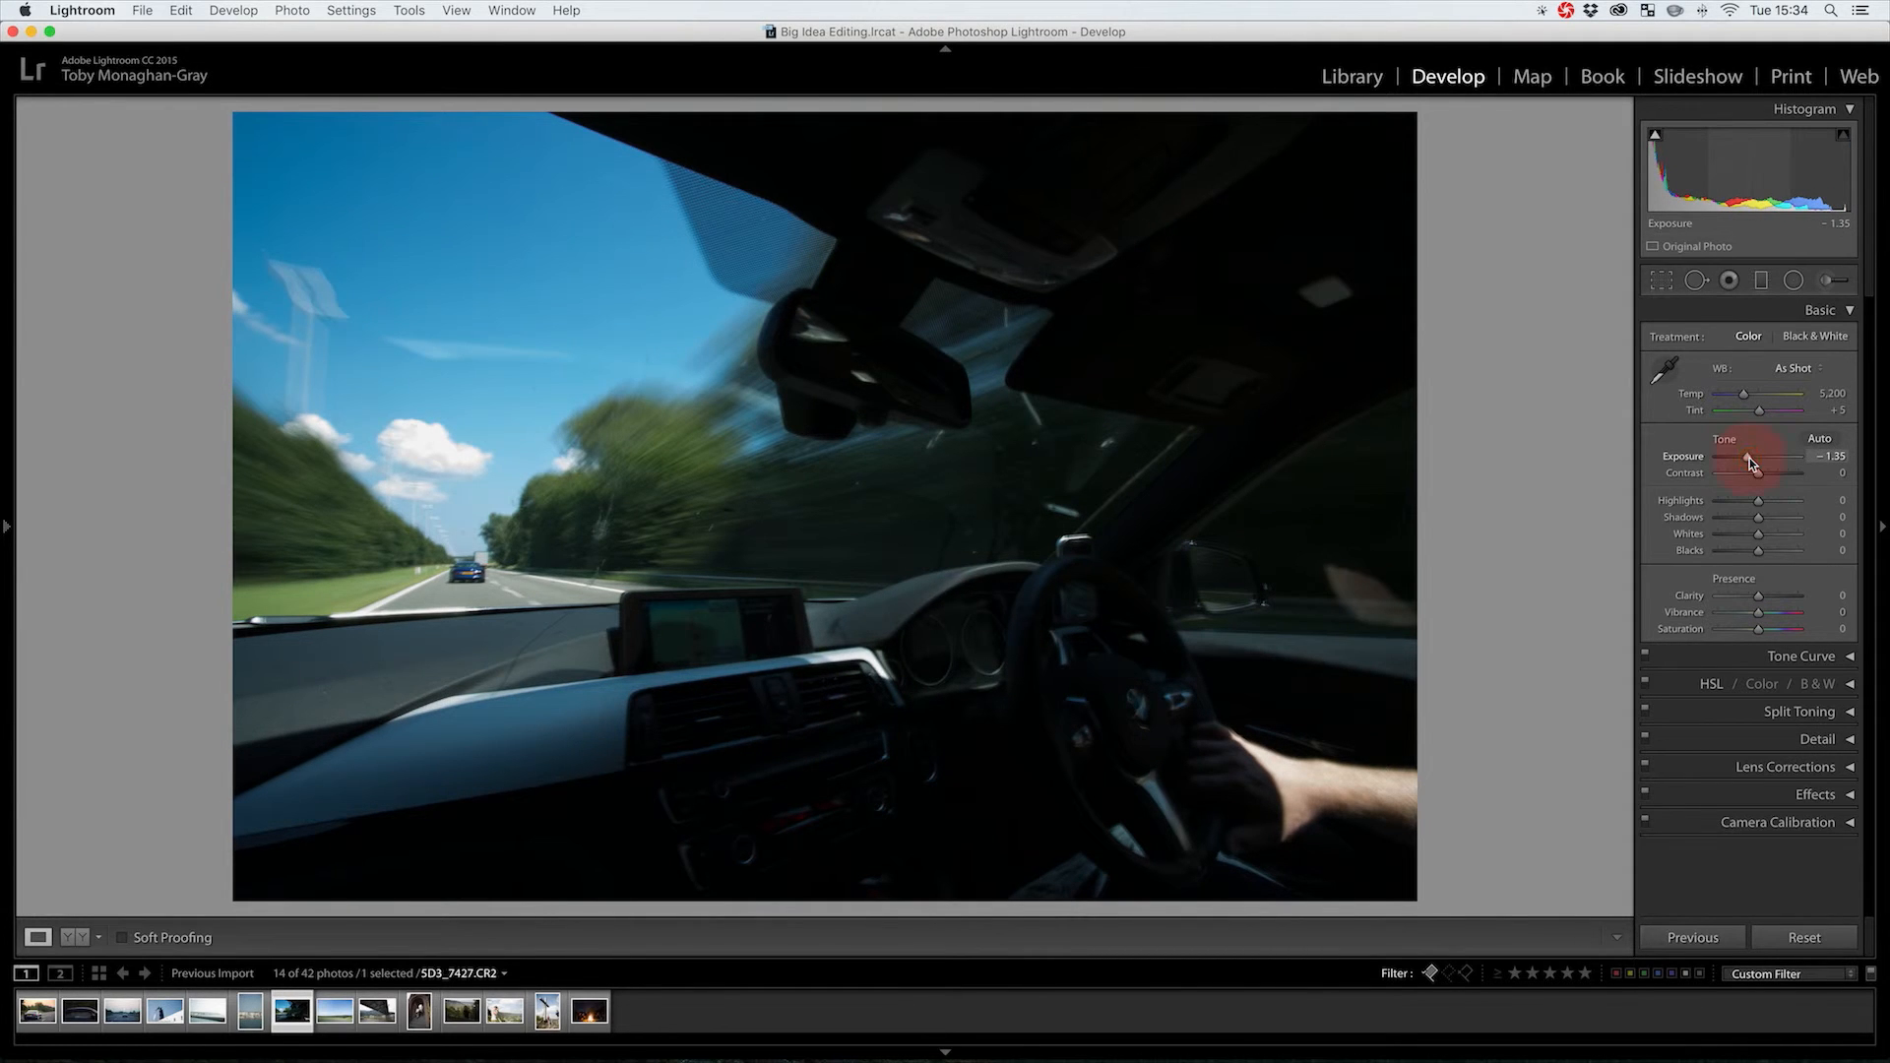
{"action": "left_click_drag", "start_coordinate": [1758, 501], "coordinate": [1759, 455]}
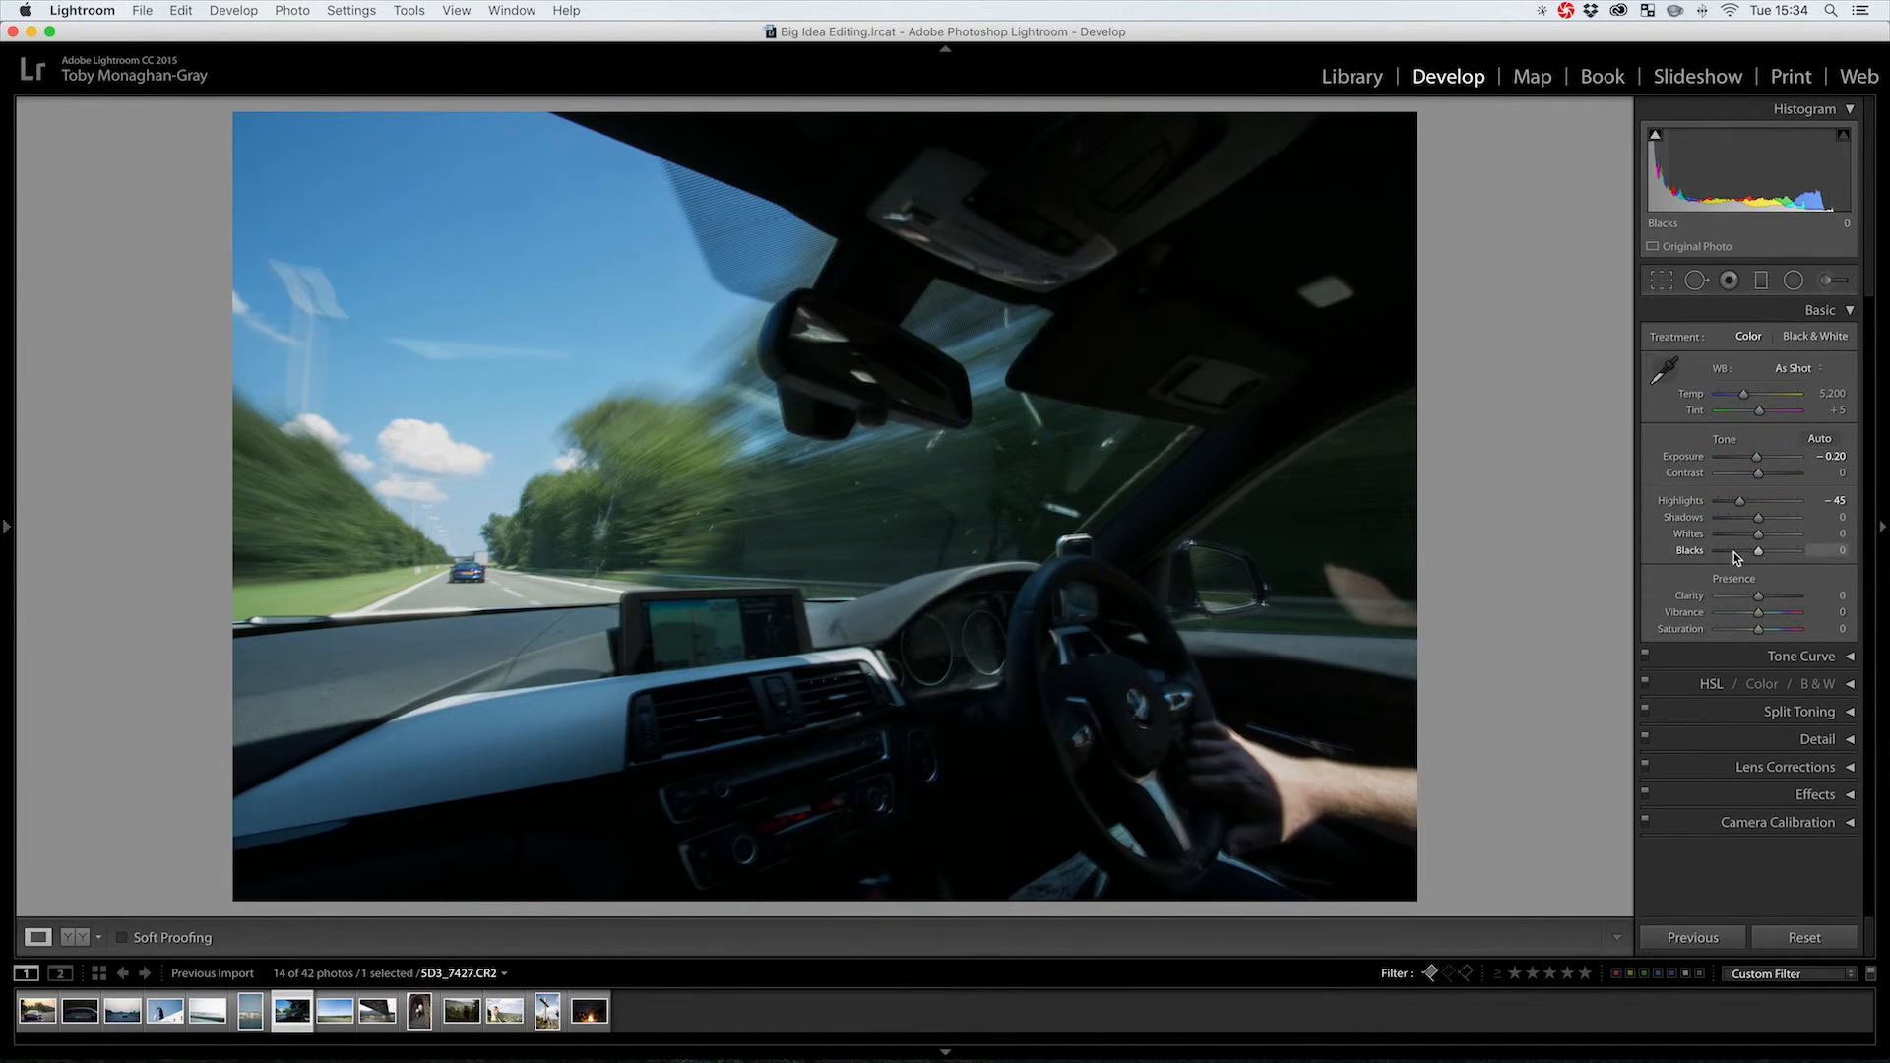
Set Shadows +83, Blacks -42, Whites +68 and warm Temp to 6,311
{"action": "left_click_drag", "start_coordinate": [1758, 517], "coordinate": [1792, 521]}
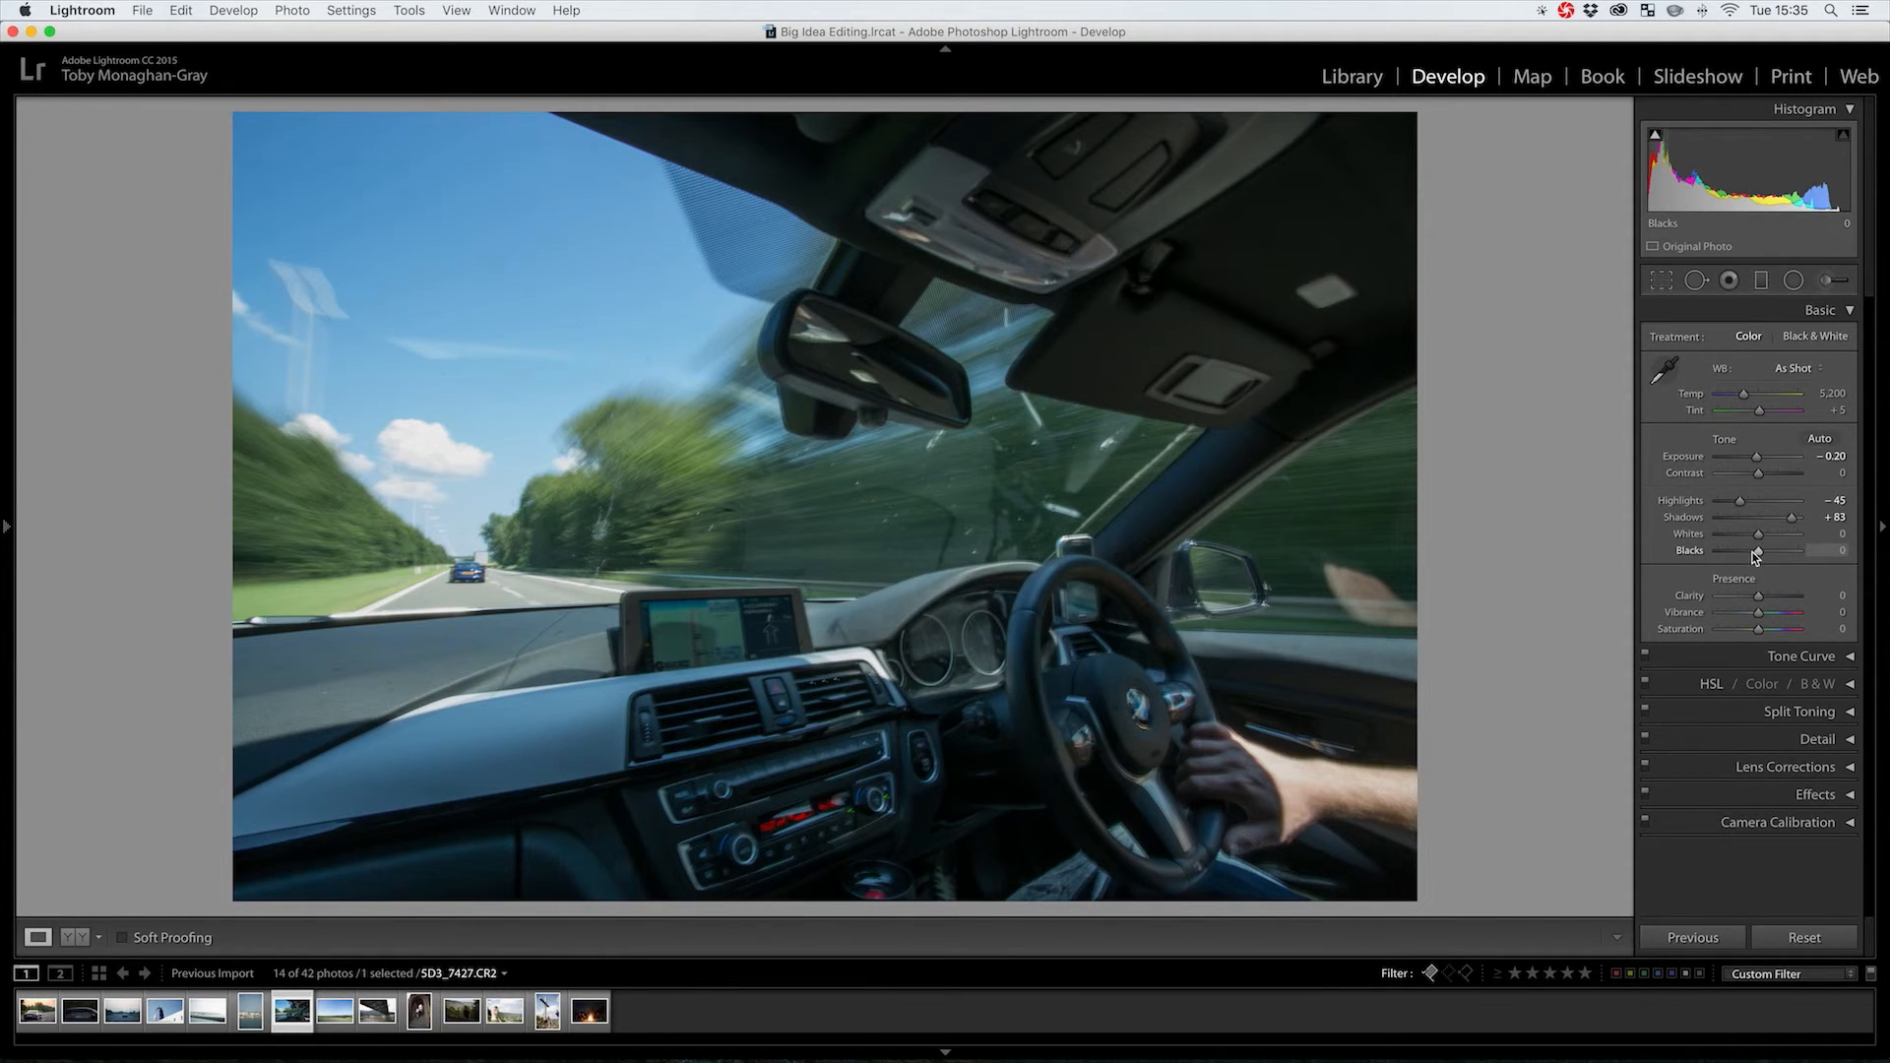
{"action": "mouse_move", "coordinate": [1755, 556]}
{"action": "left_mouse_down"}
{"action": "mouse_move", "coordinate": [1739, 553]}
{"action": "mouse_move", "coordinate": [1785, 538]}
{"action": "left_mouse_up"}
{"action": "left_click_drag", "start_coordinate": [1785, 537], "coordinate": [1786, 533]}
{"action": "mouse_move", "coordinate": [1837, 390]}
{"action": "left_mouse_down"}
{"action": "mouse_move", "coordinate": [1855, 389]}
{"action": "mouse_move", "coordinate": [1827, 389]}
{"action": "left_mouse_up"}
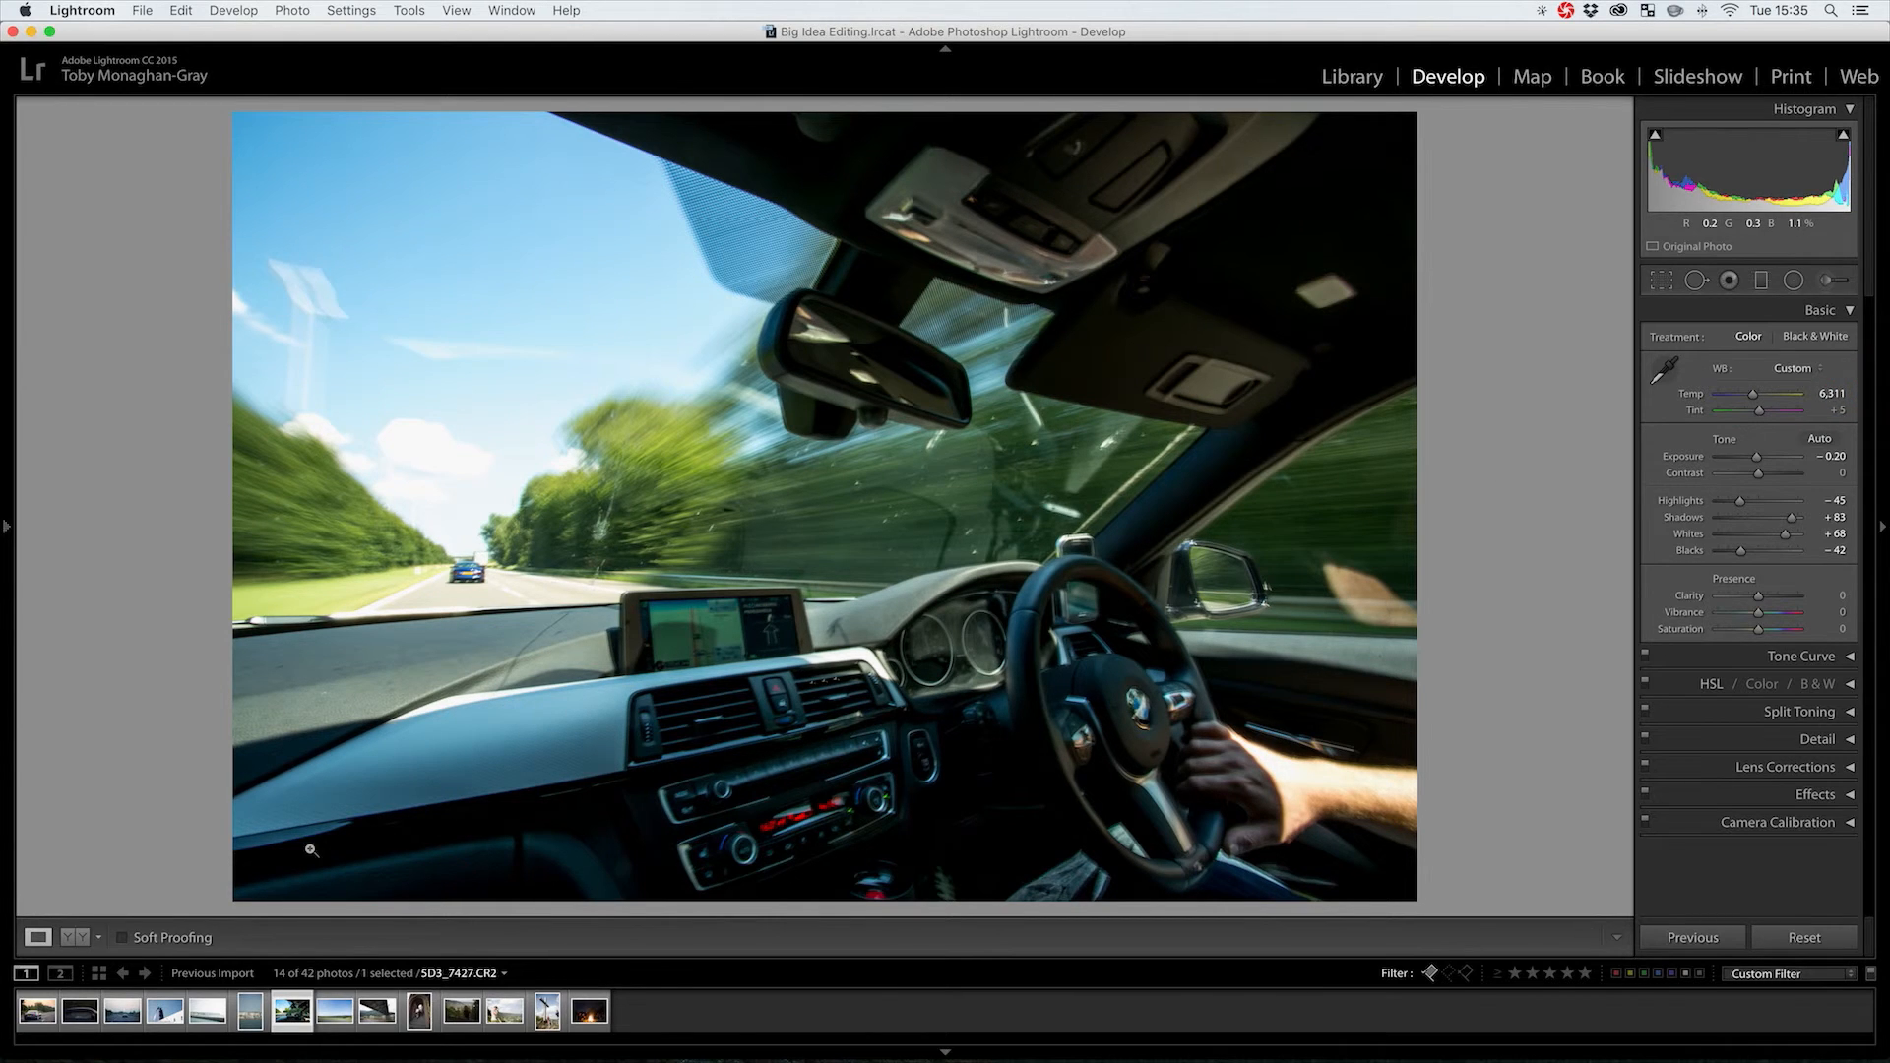
In Before/After view, drop the interior photo's Highlights to -85, then return to the Library grid
{"action": "left_click", "coordinate": [79, 938]}
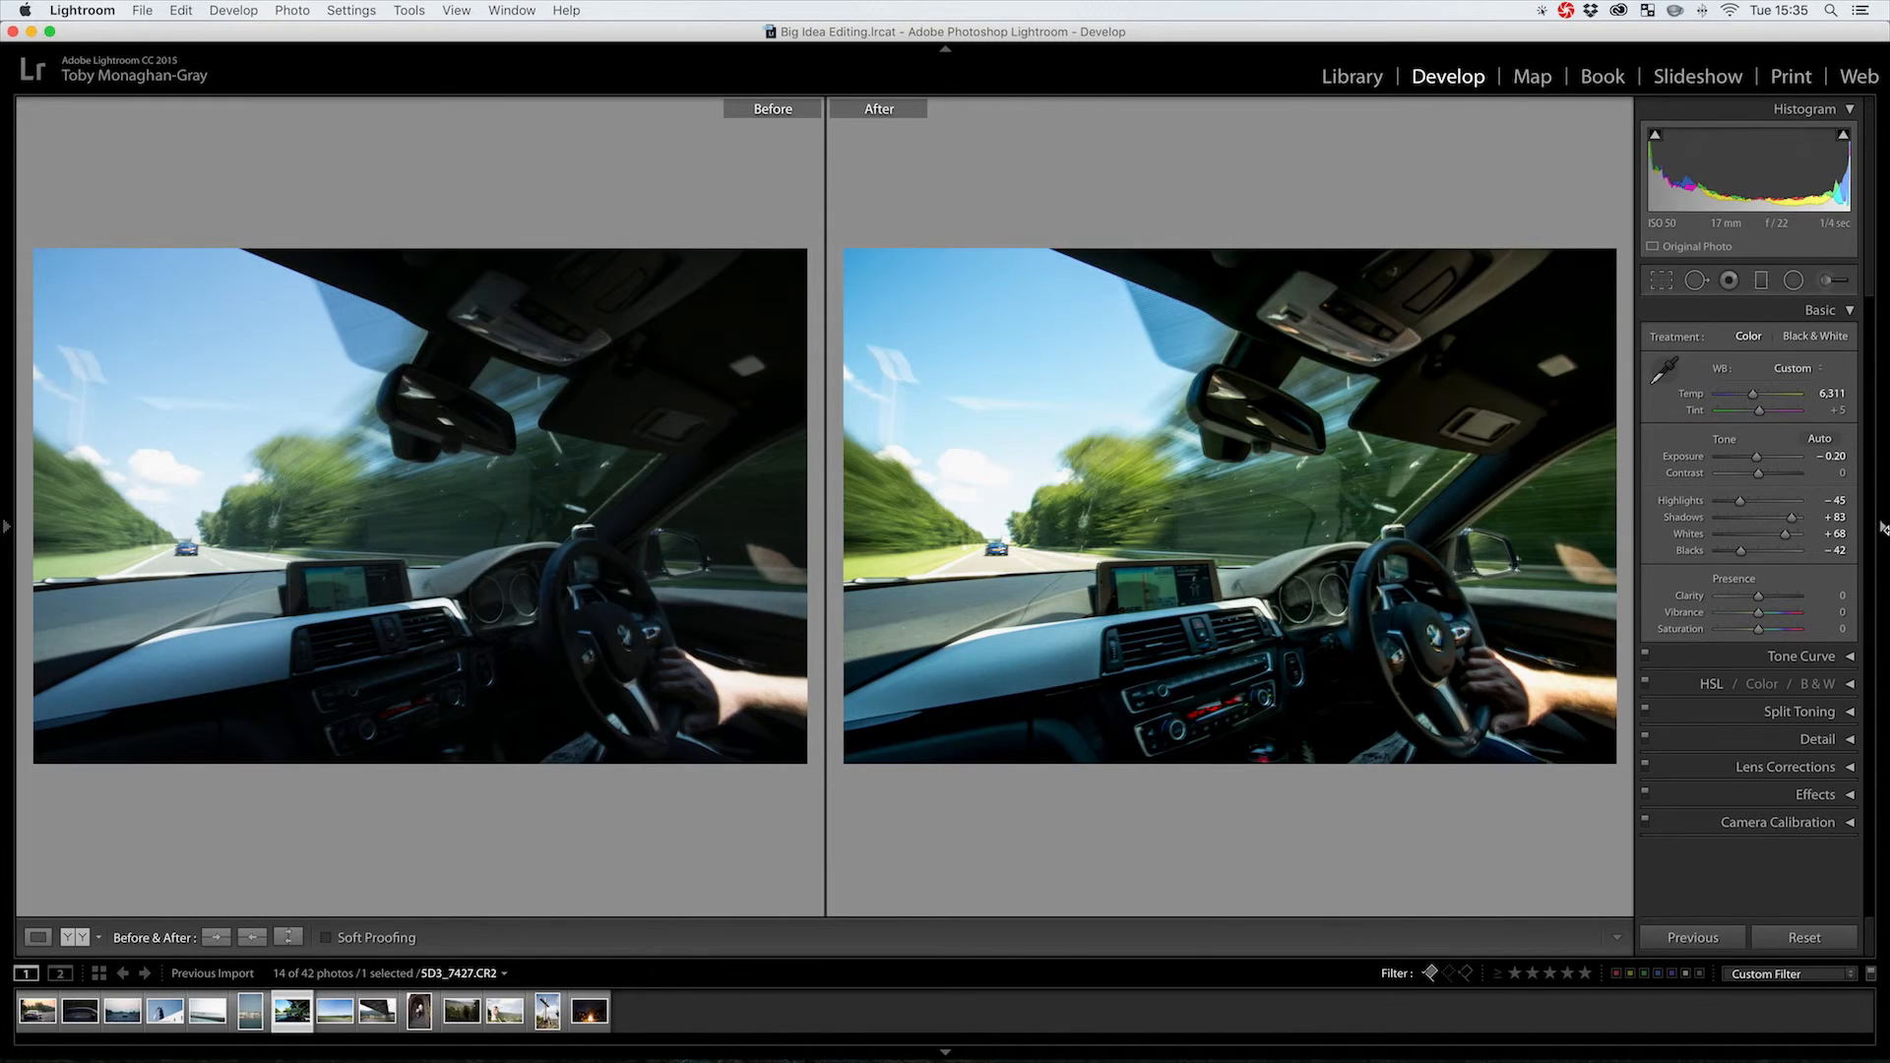
{"action": "left_click_drag", "start_coordinate": [1740, 503], "coordinate": [1723, 509]}
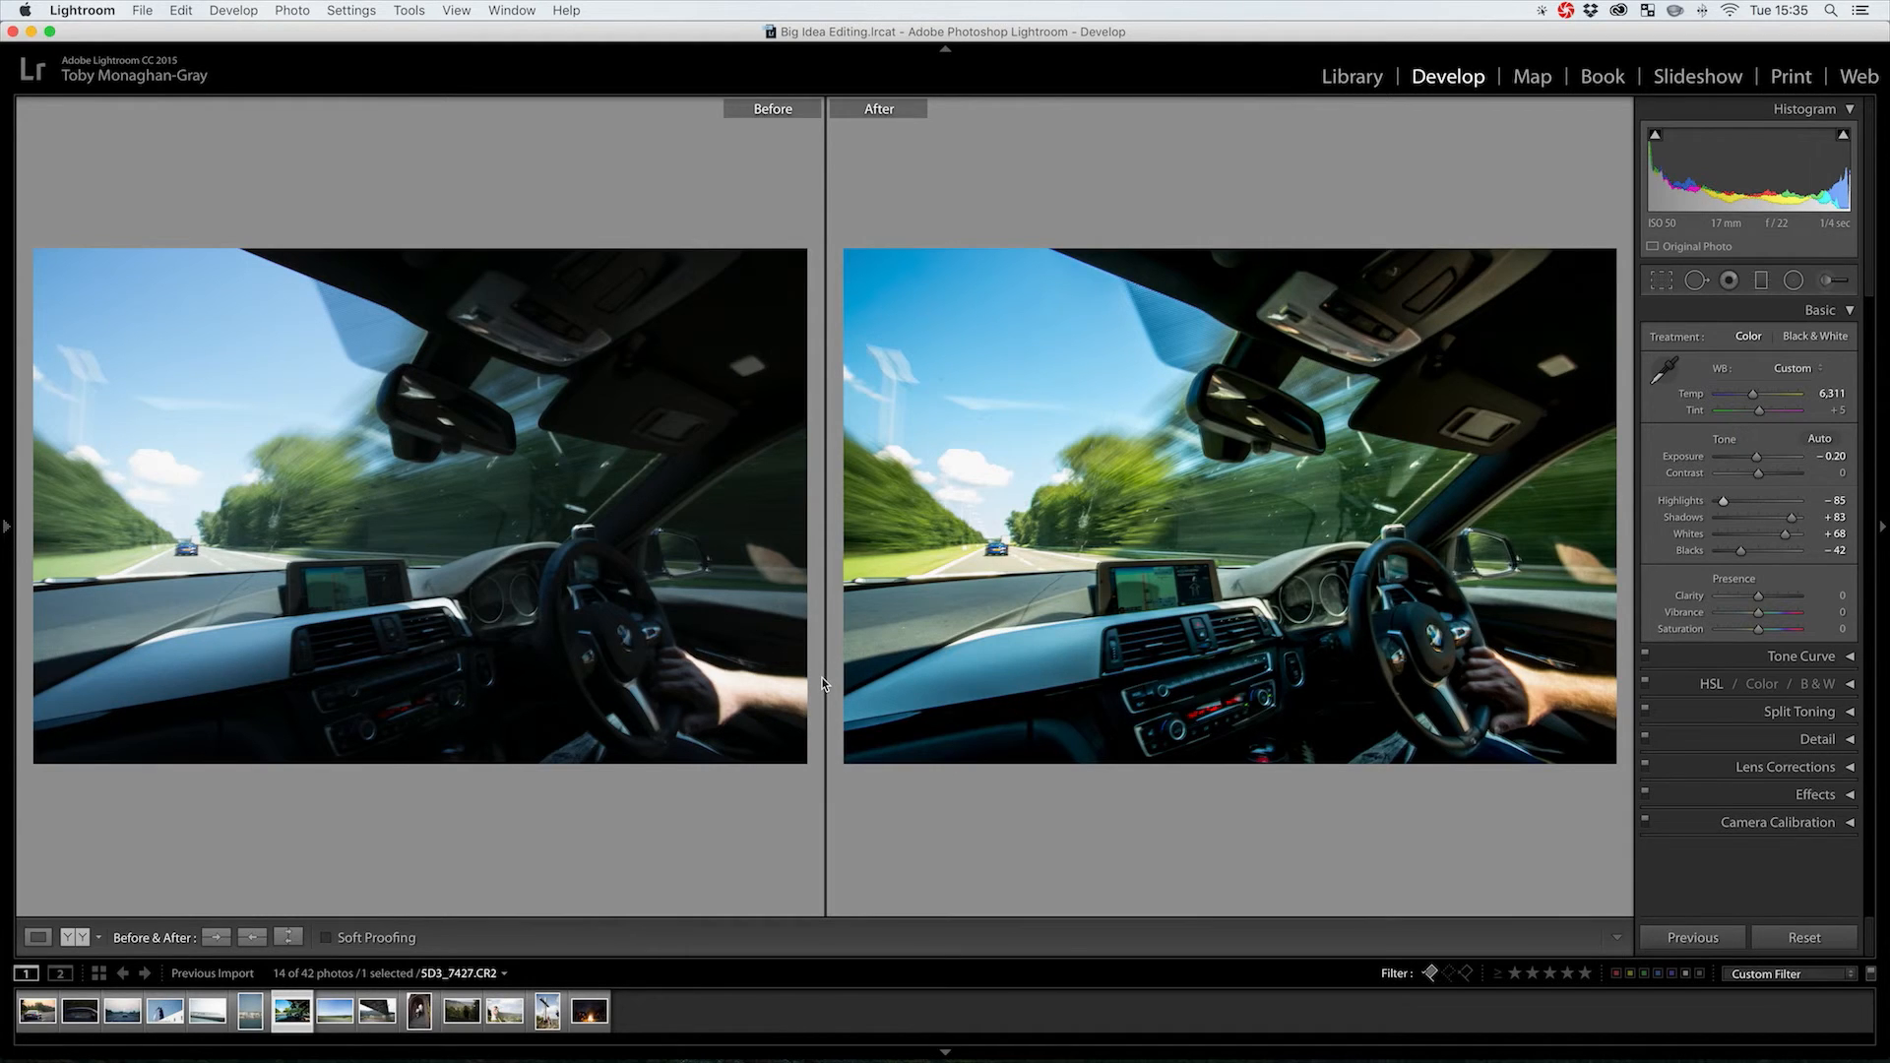
{"action": "key", "text": "g"}
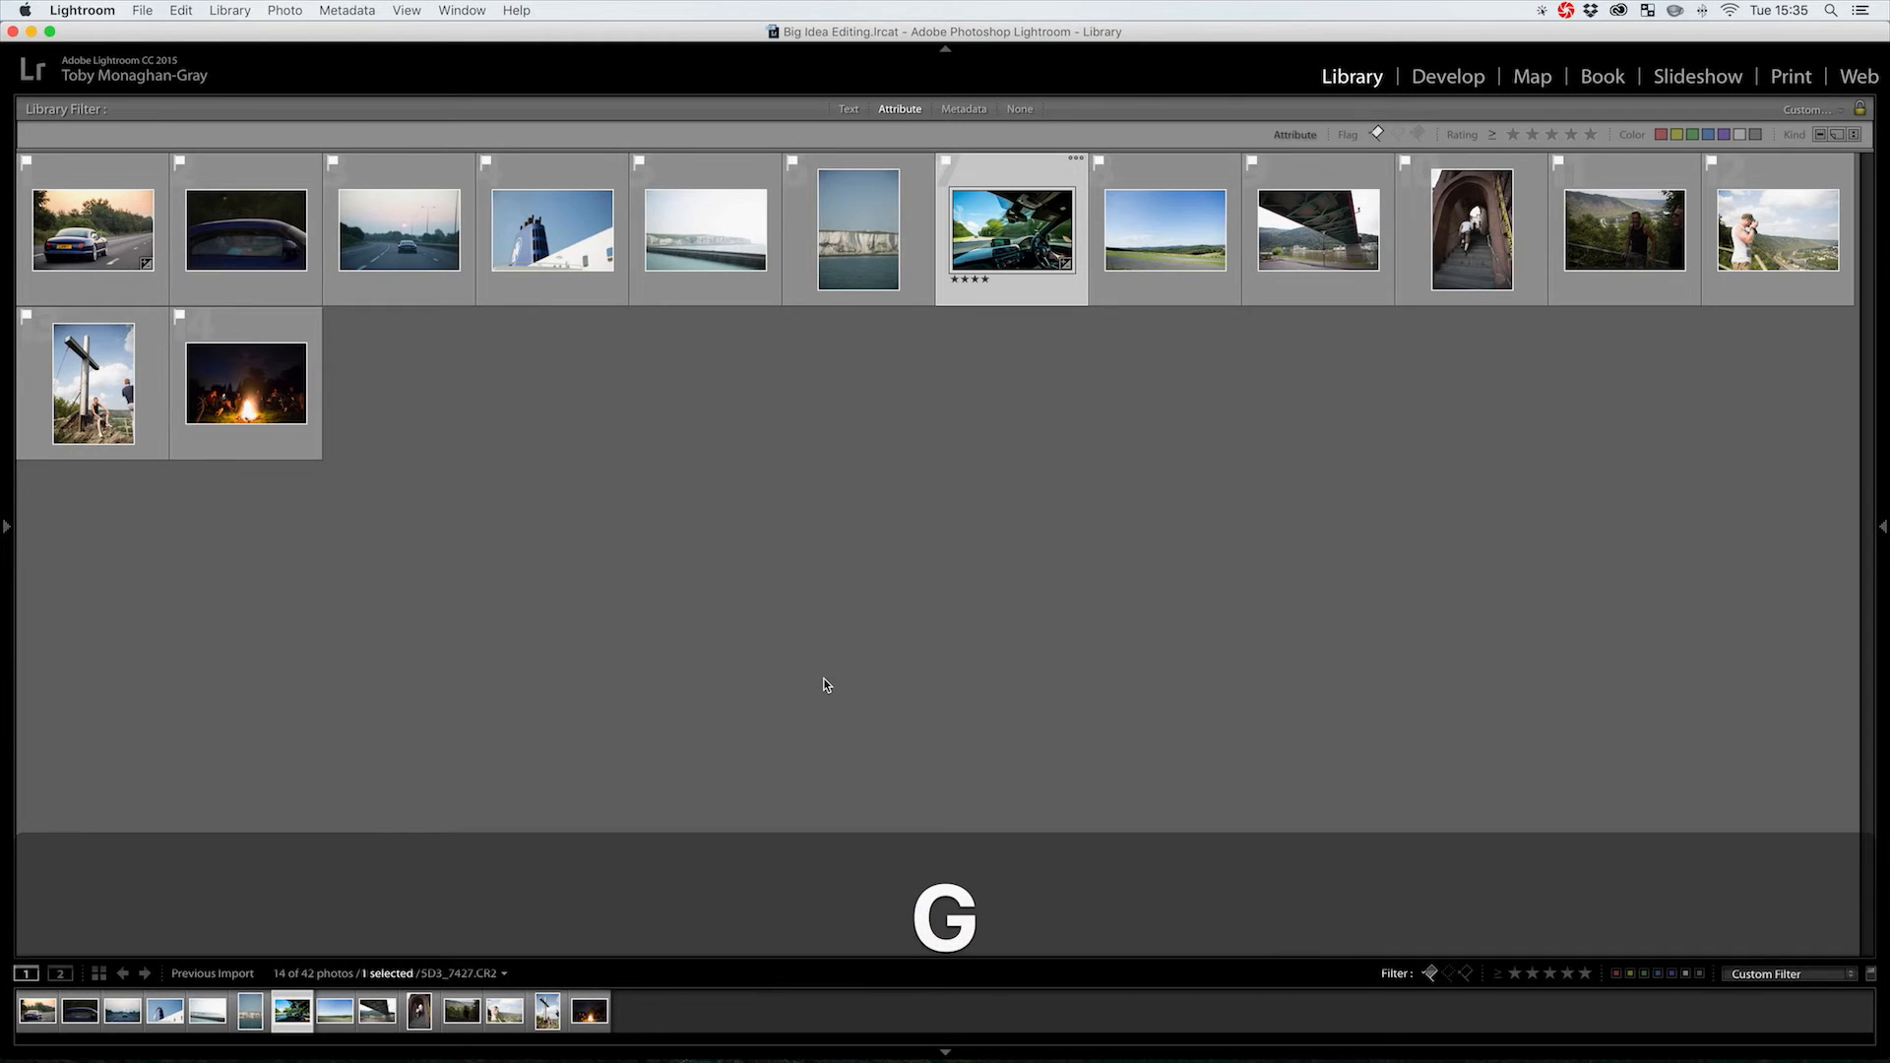
Select both car photos and open the Export dialog for them
{"action": "left_click", "coordinate": [81, 236], "text": "super"}
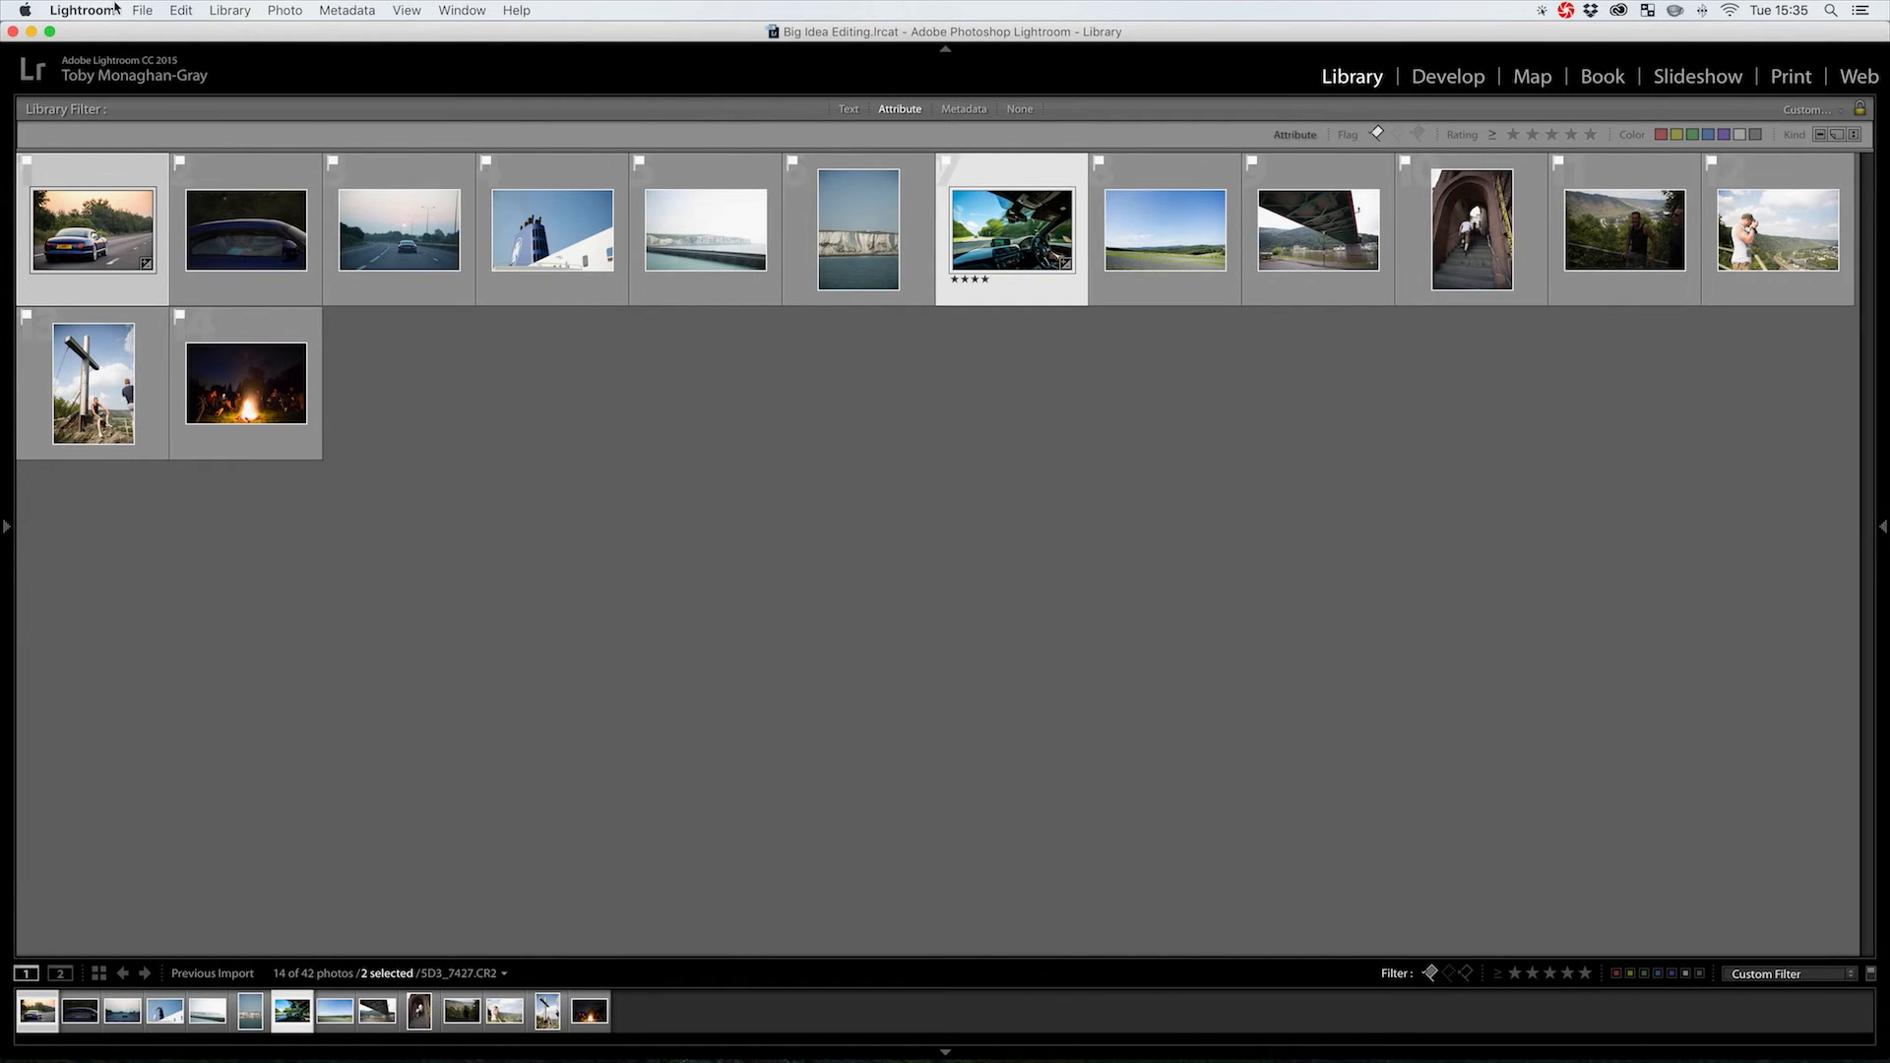
{"action": "left_click", "coordinate": [143, 12]}
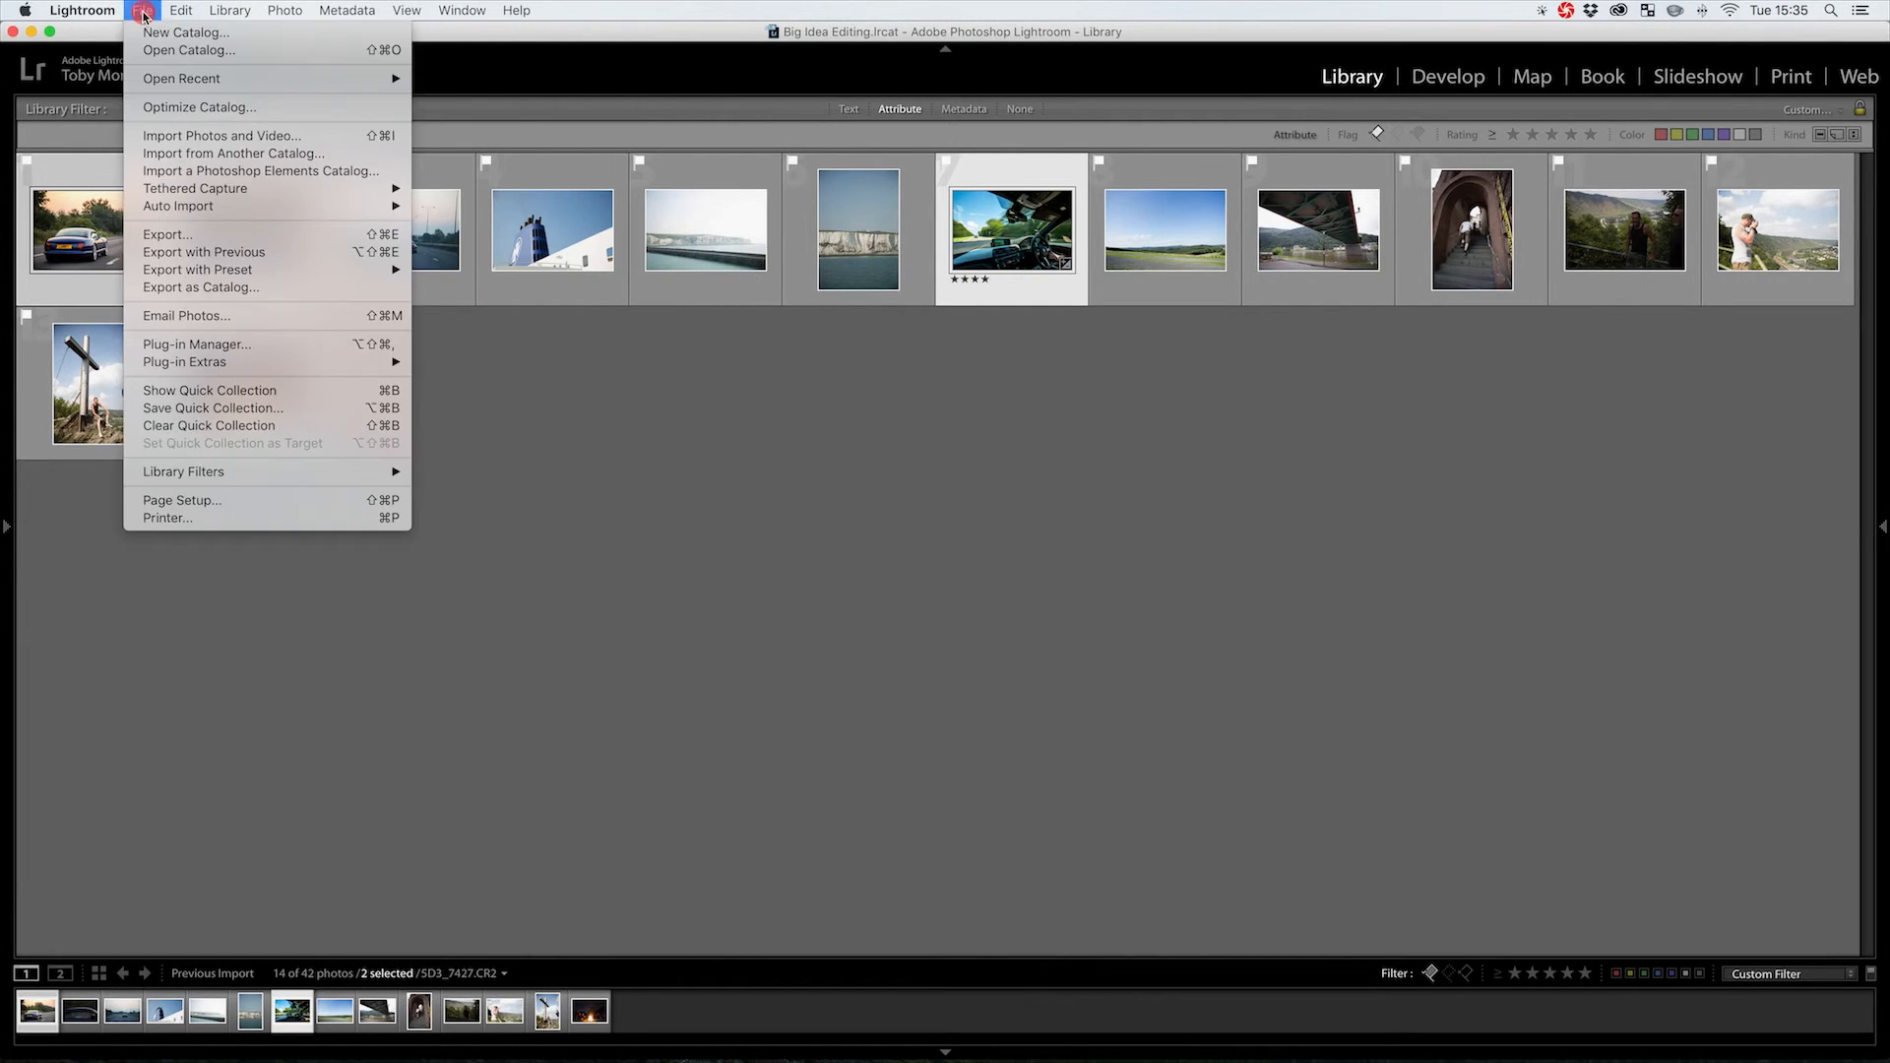
{"action": "left_click", "coordinate": [208, 237]}
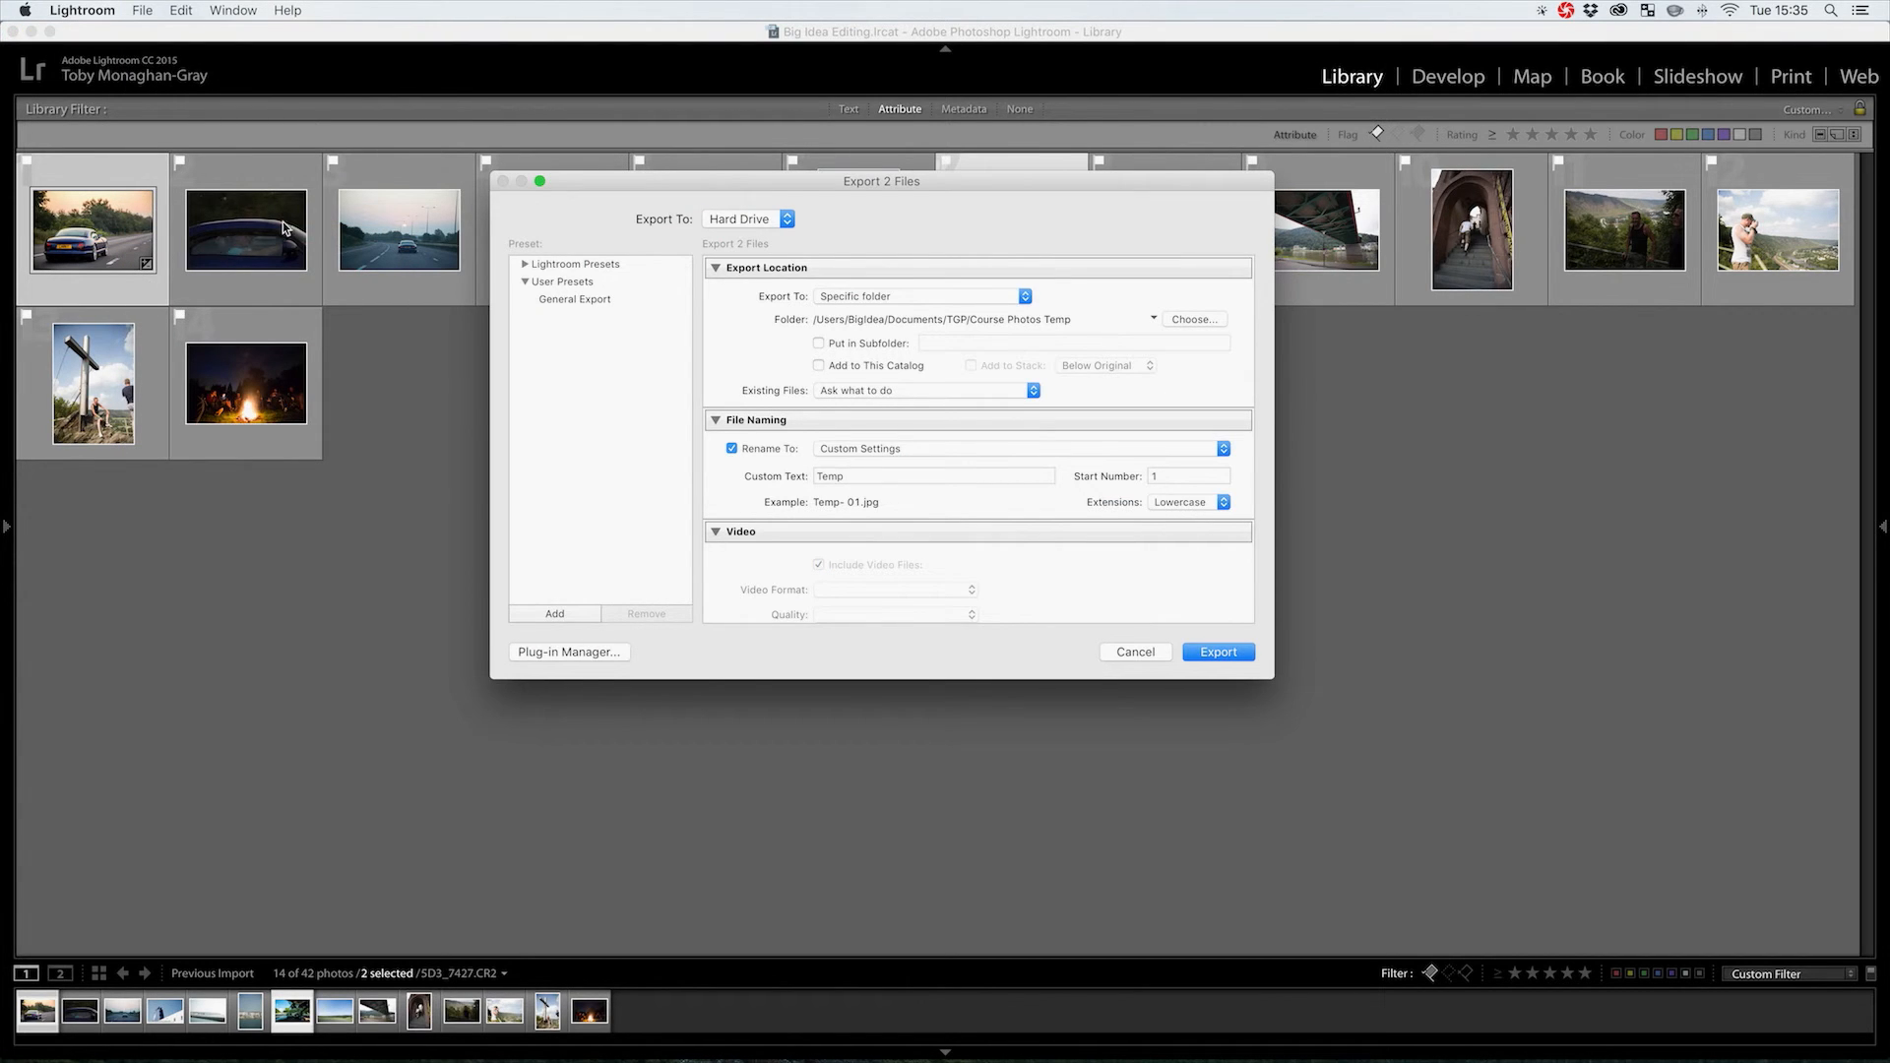
{"action": "left_click_drag", "start_coordinate": [955, 184], "coordinate": [947, 237]}
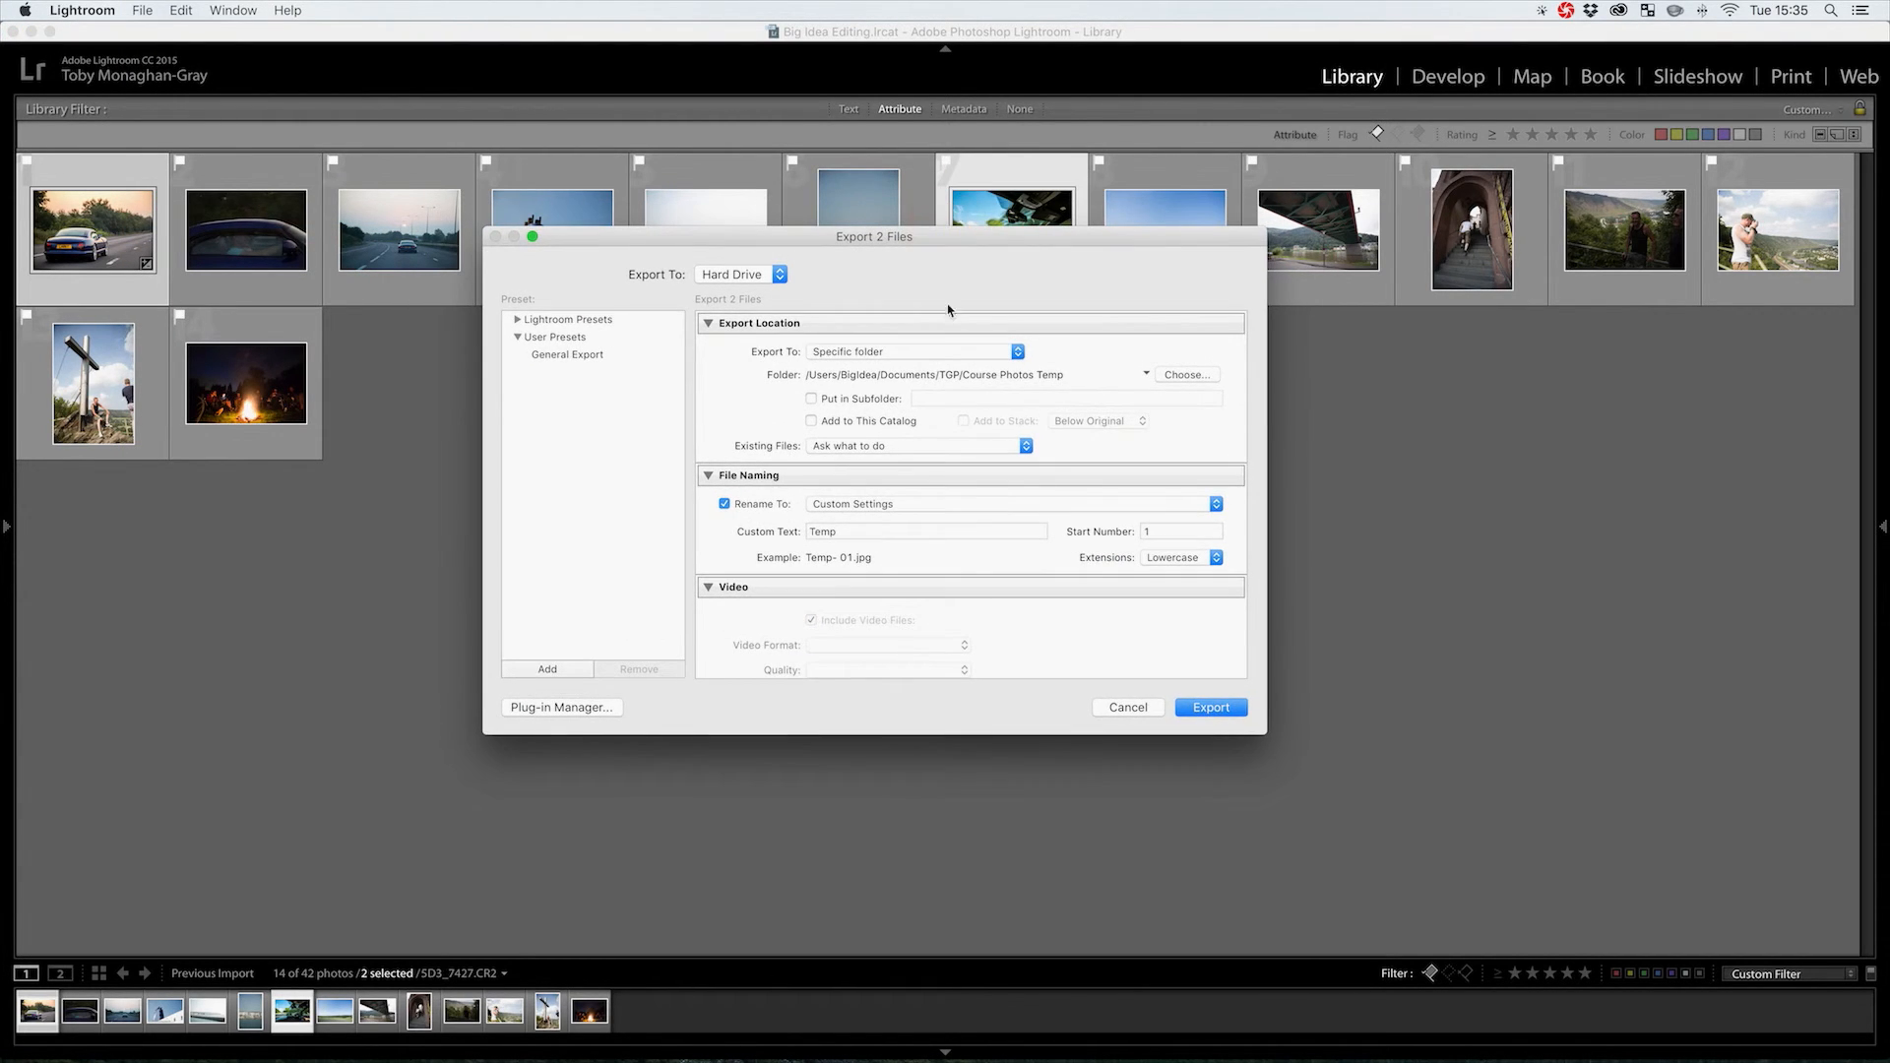
{"action": "scroll", "coordinate": [876, 372], "scroll_direction": "down", "scroll_amount": 1}
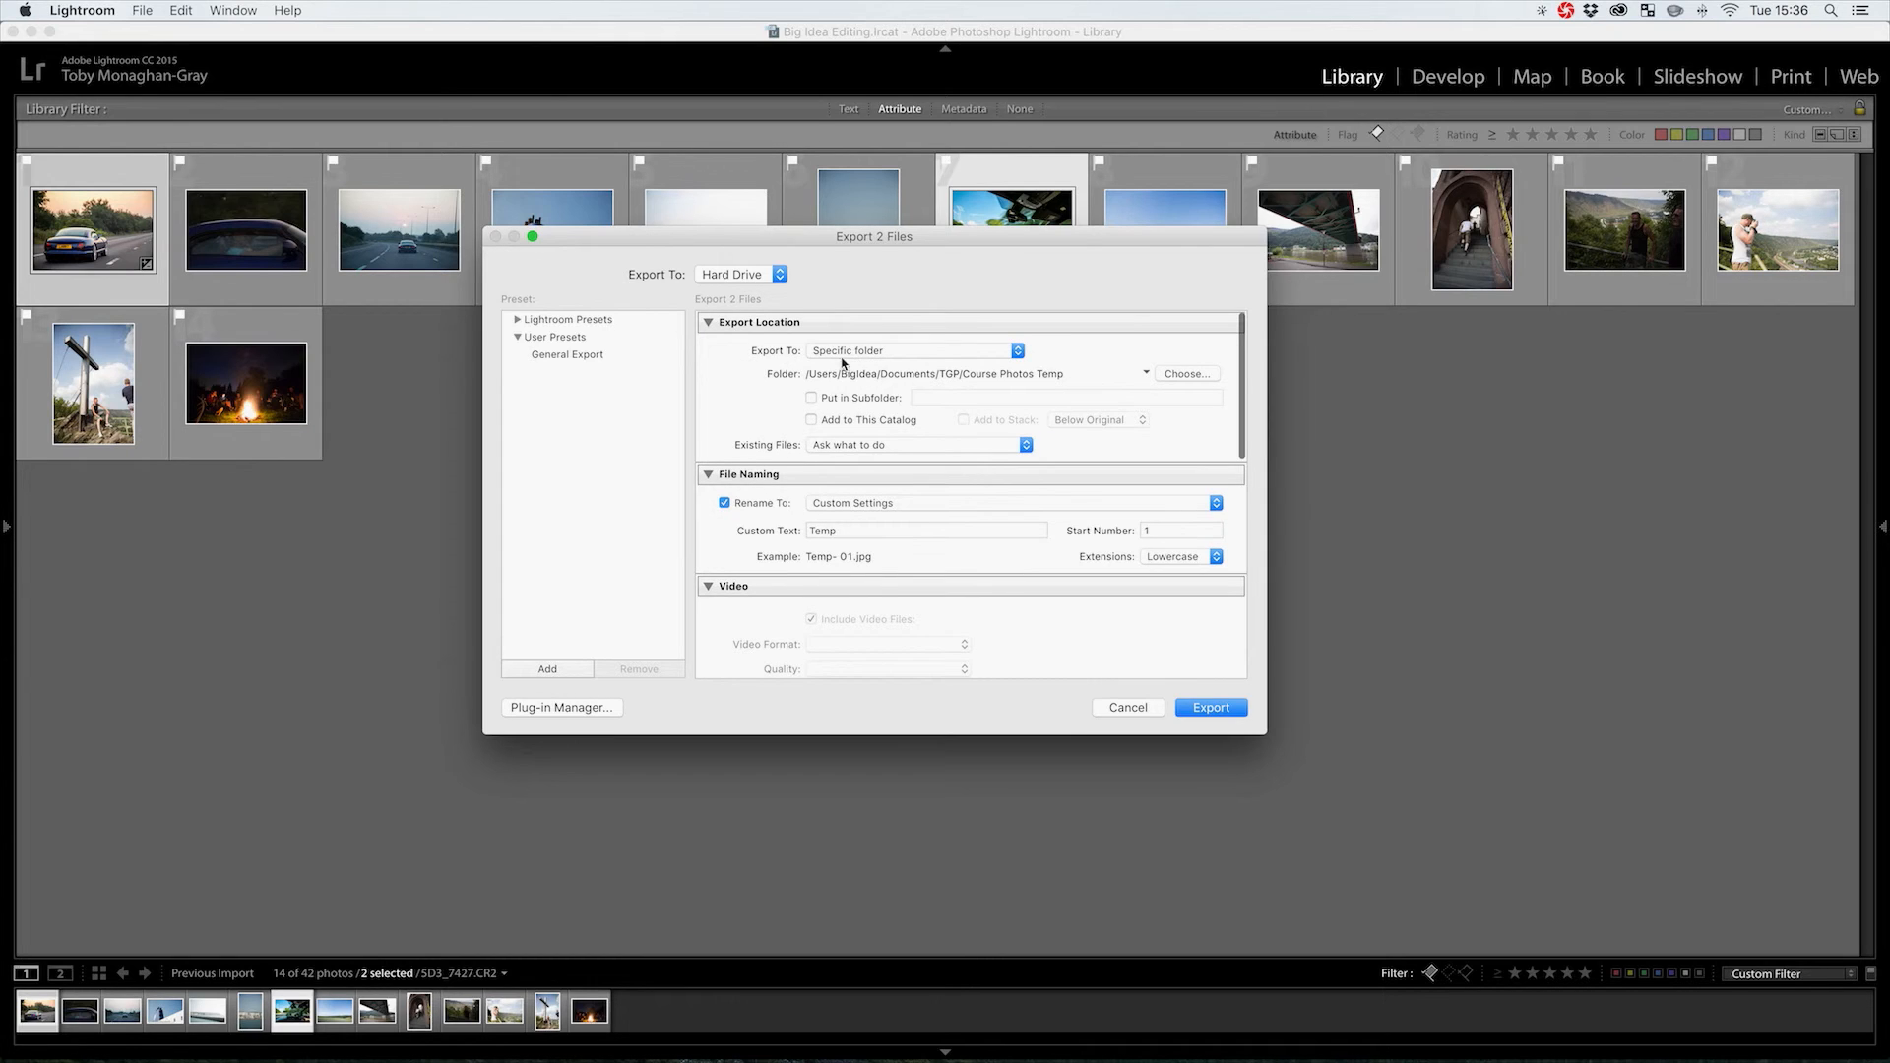
{"action": "scroll", "coordinate": [1093, 379], "scroll_direction": "up", "scroll_amount": 1}
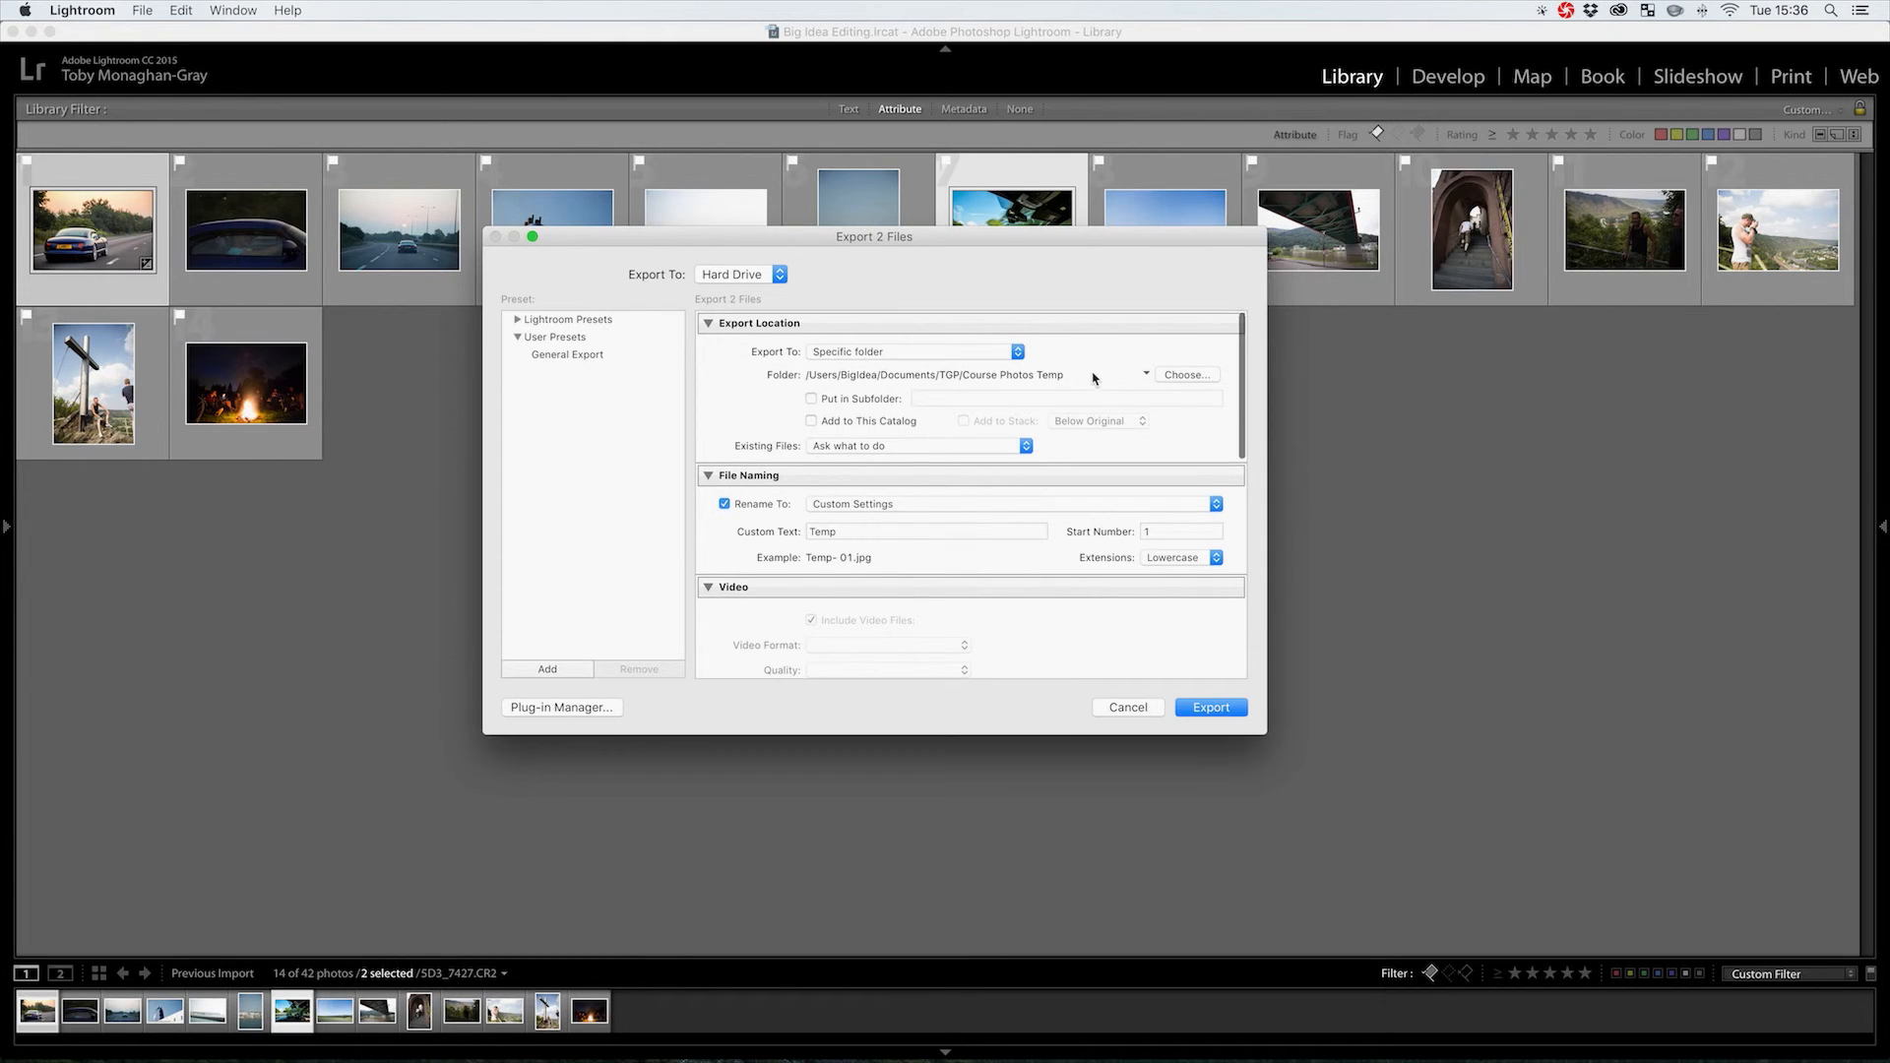
Keep the custom file naming and leave Resize to Fit off for full-size JPEGs
{"action": "left_click", "coordinate": [871, 504]}
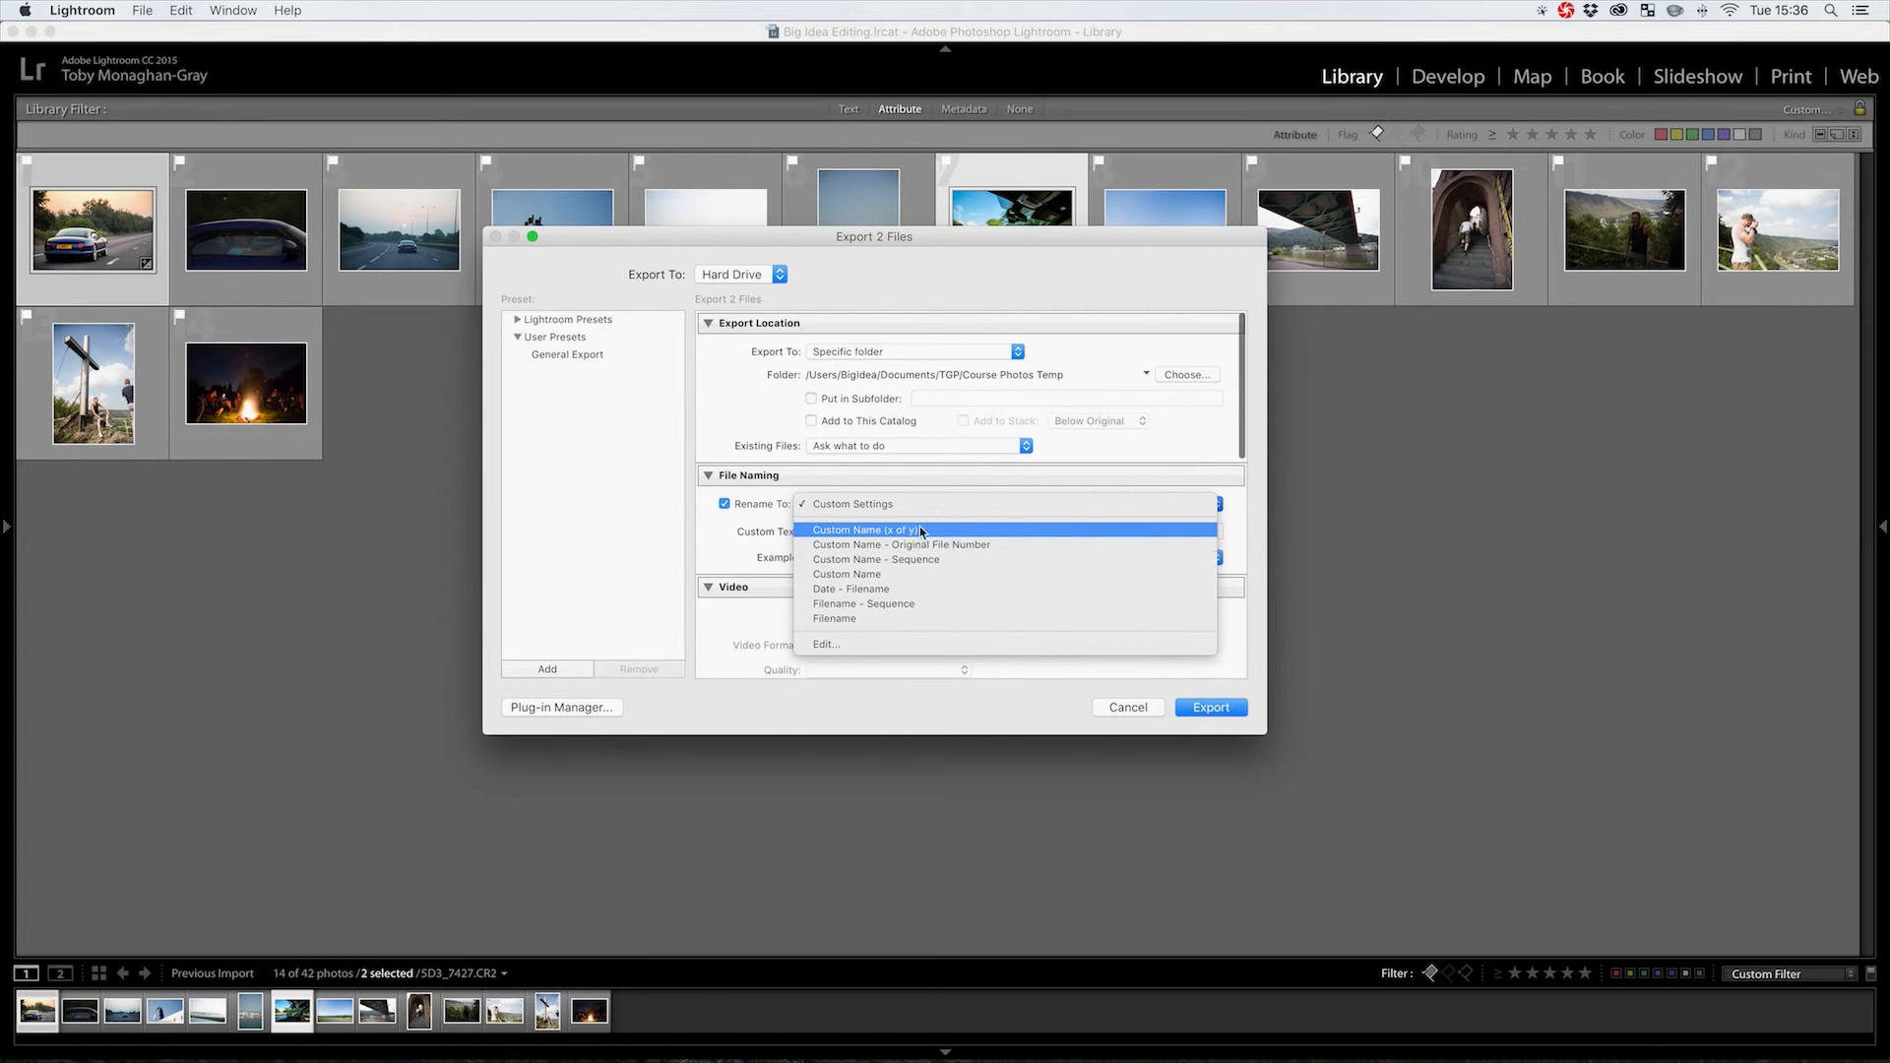
{"action": "left_click", "coordinate": [745, 547]}
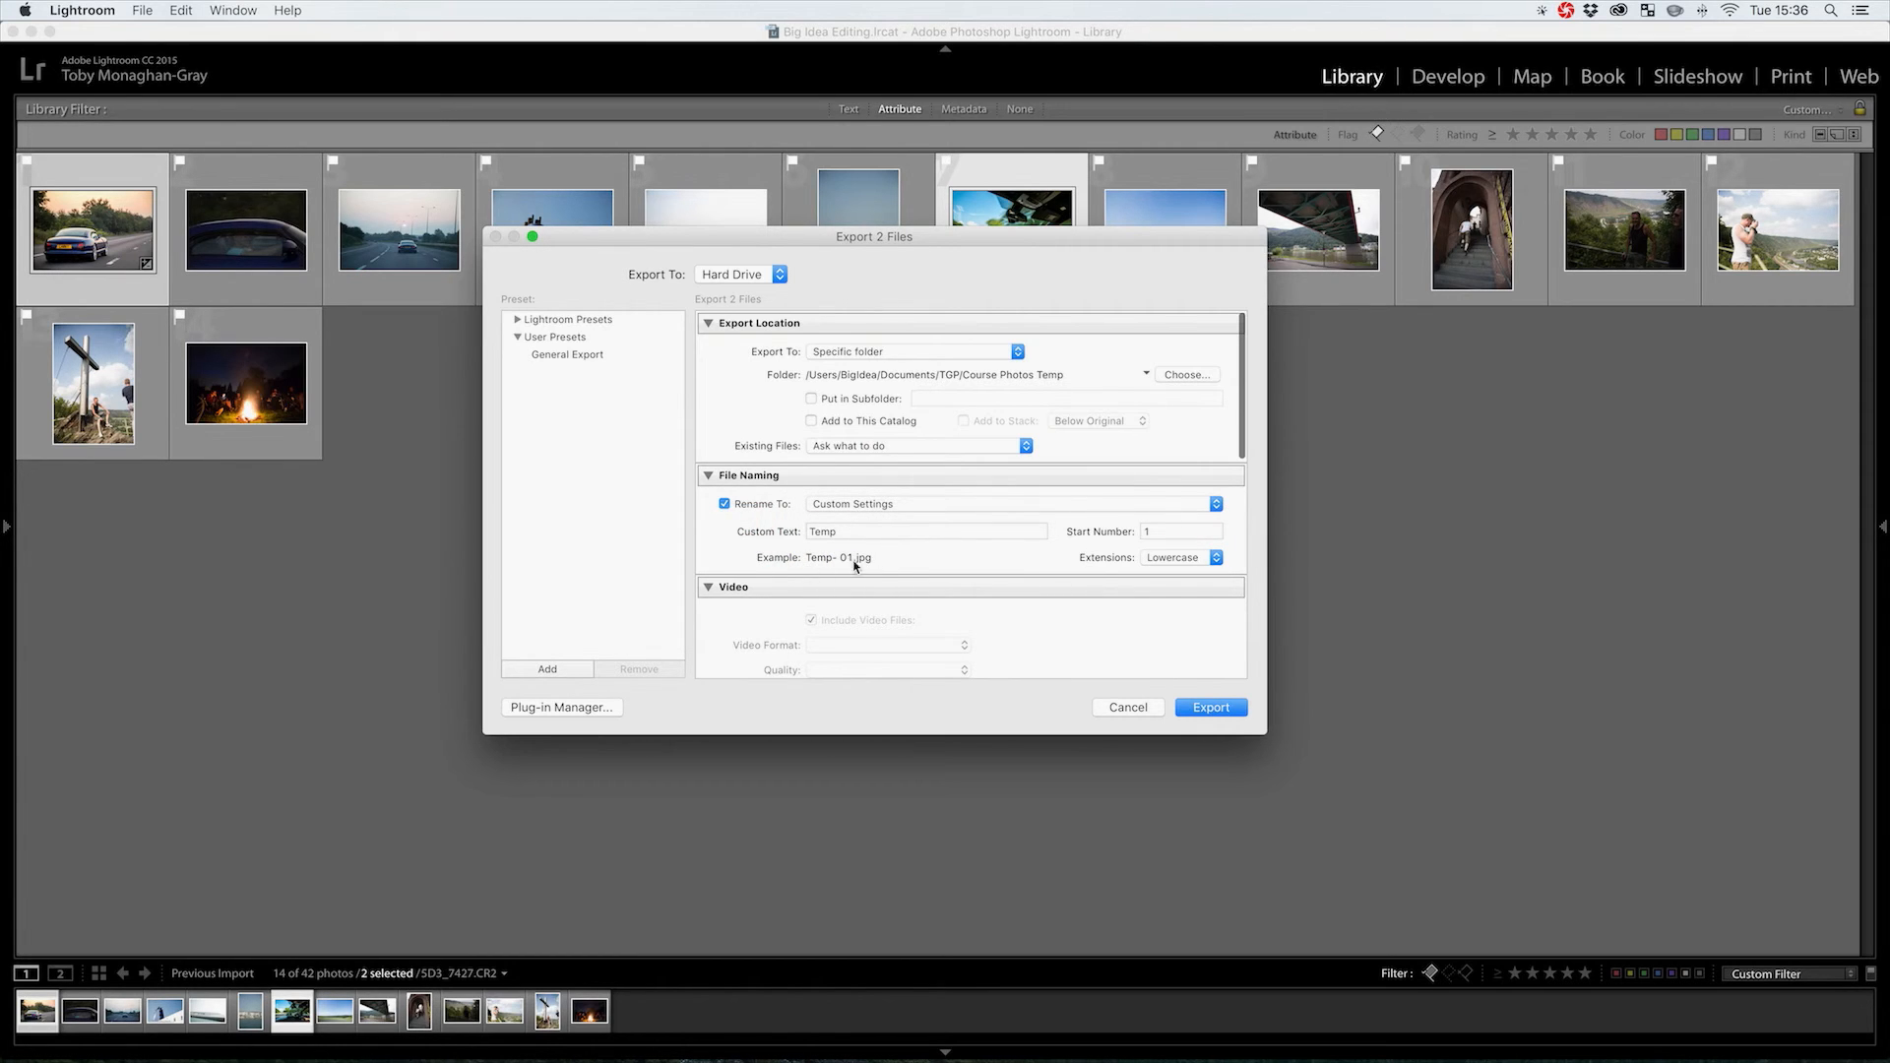
{"action": "scroll", "coordinate": [726, 581], "scroll_direction": "down", "scroll_amount": 6}
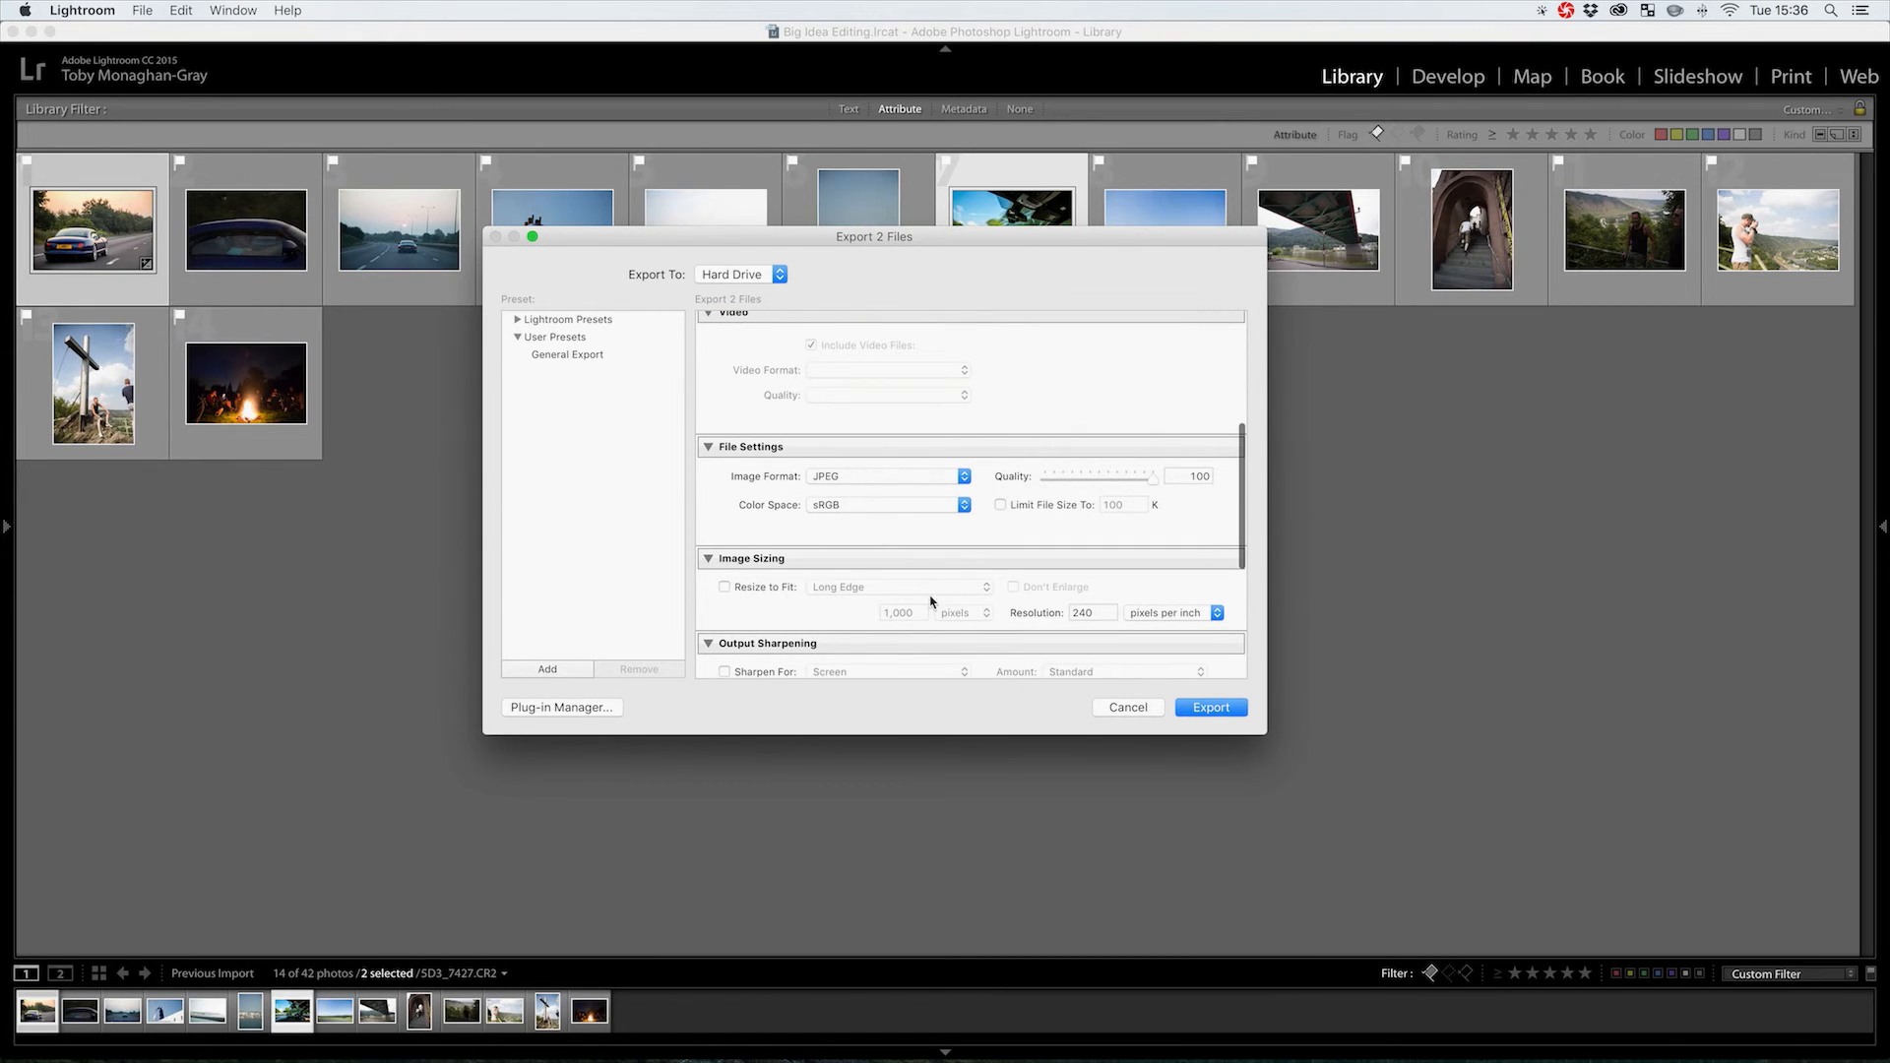
{"action": "scroll", "coordinate": [802, 605], "scroll_direction": "down", "scroll_amount": 3}
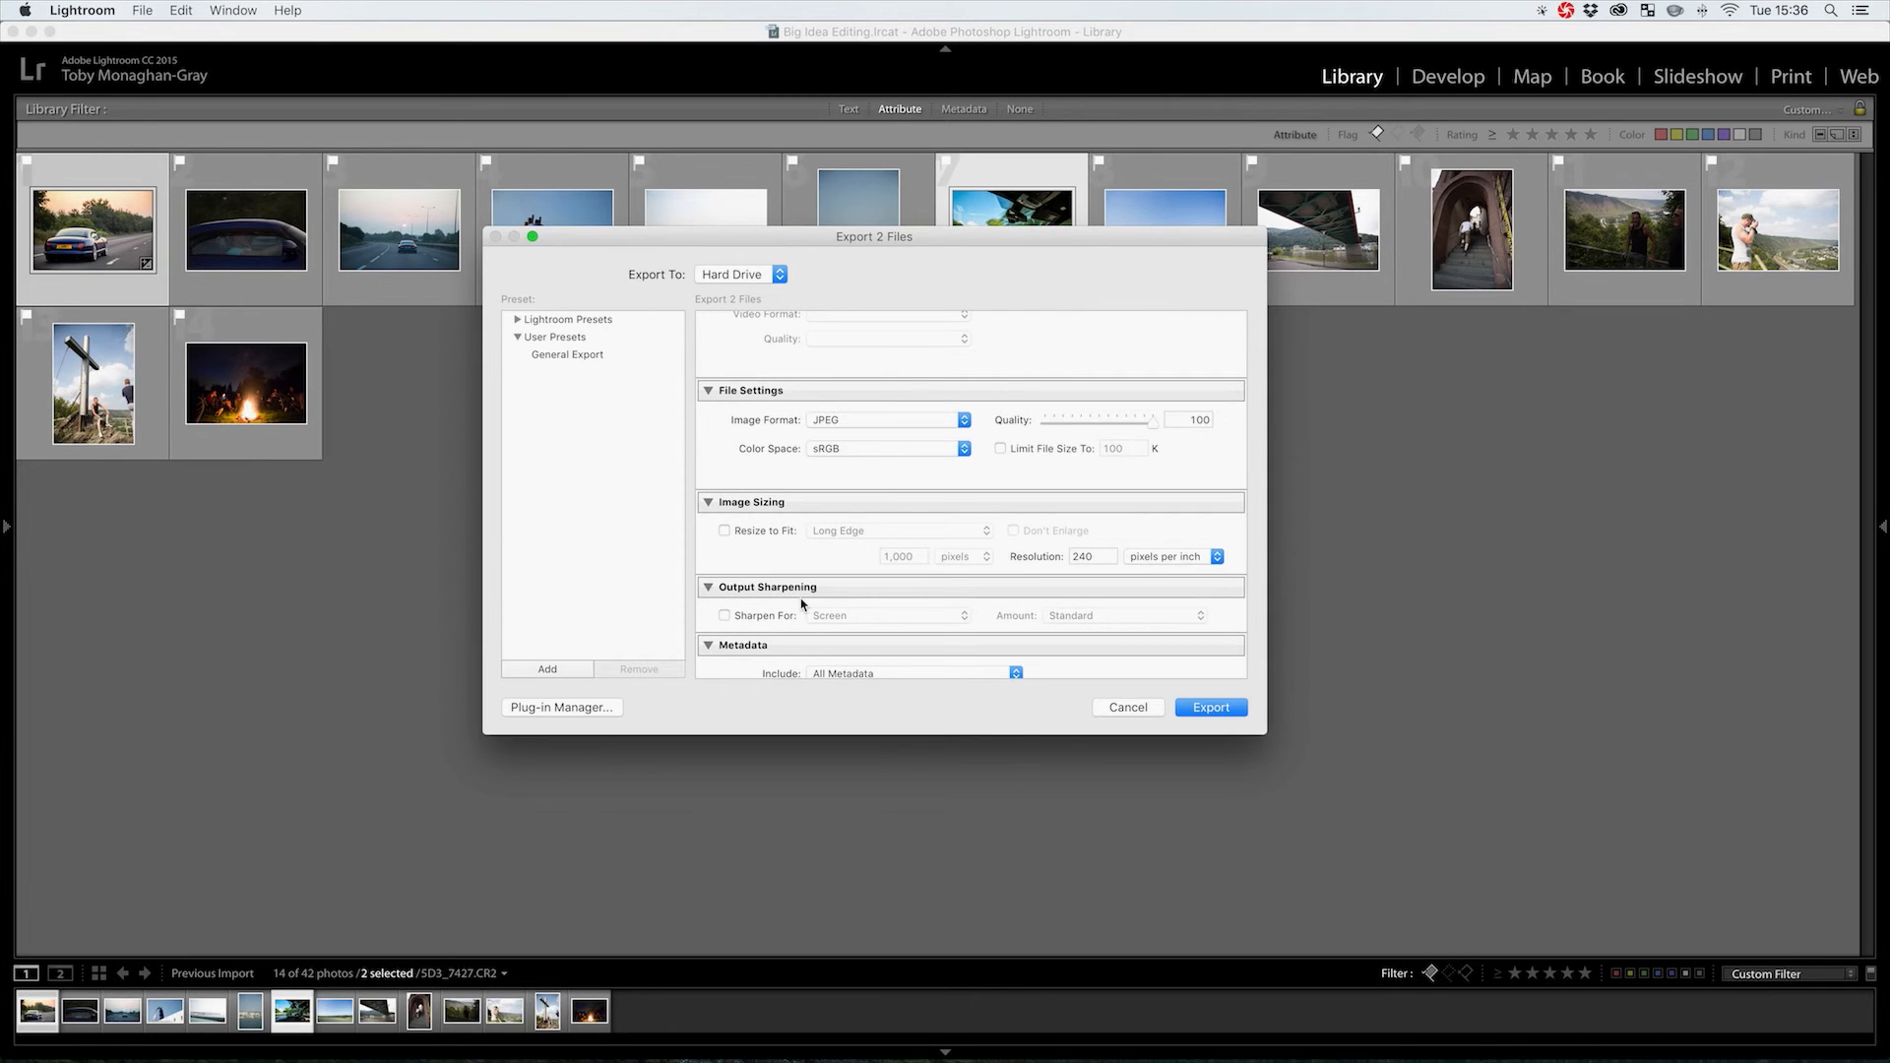
{"action": "left_click", "coordinate": [766, 532]}
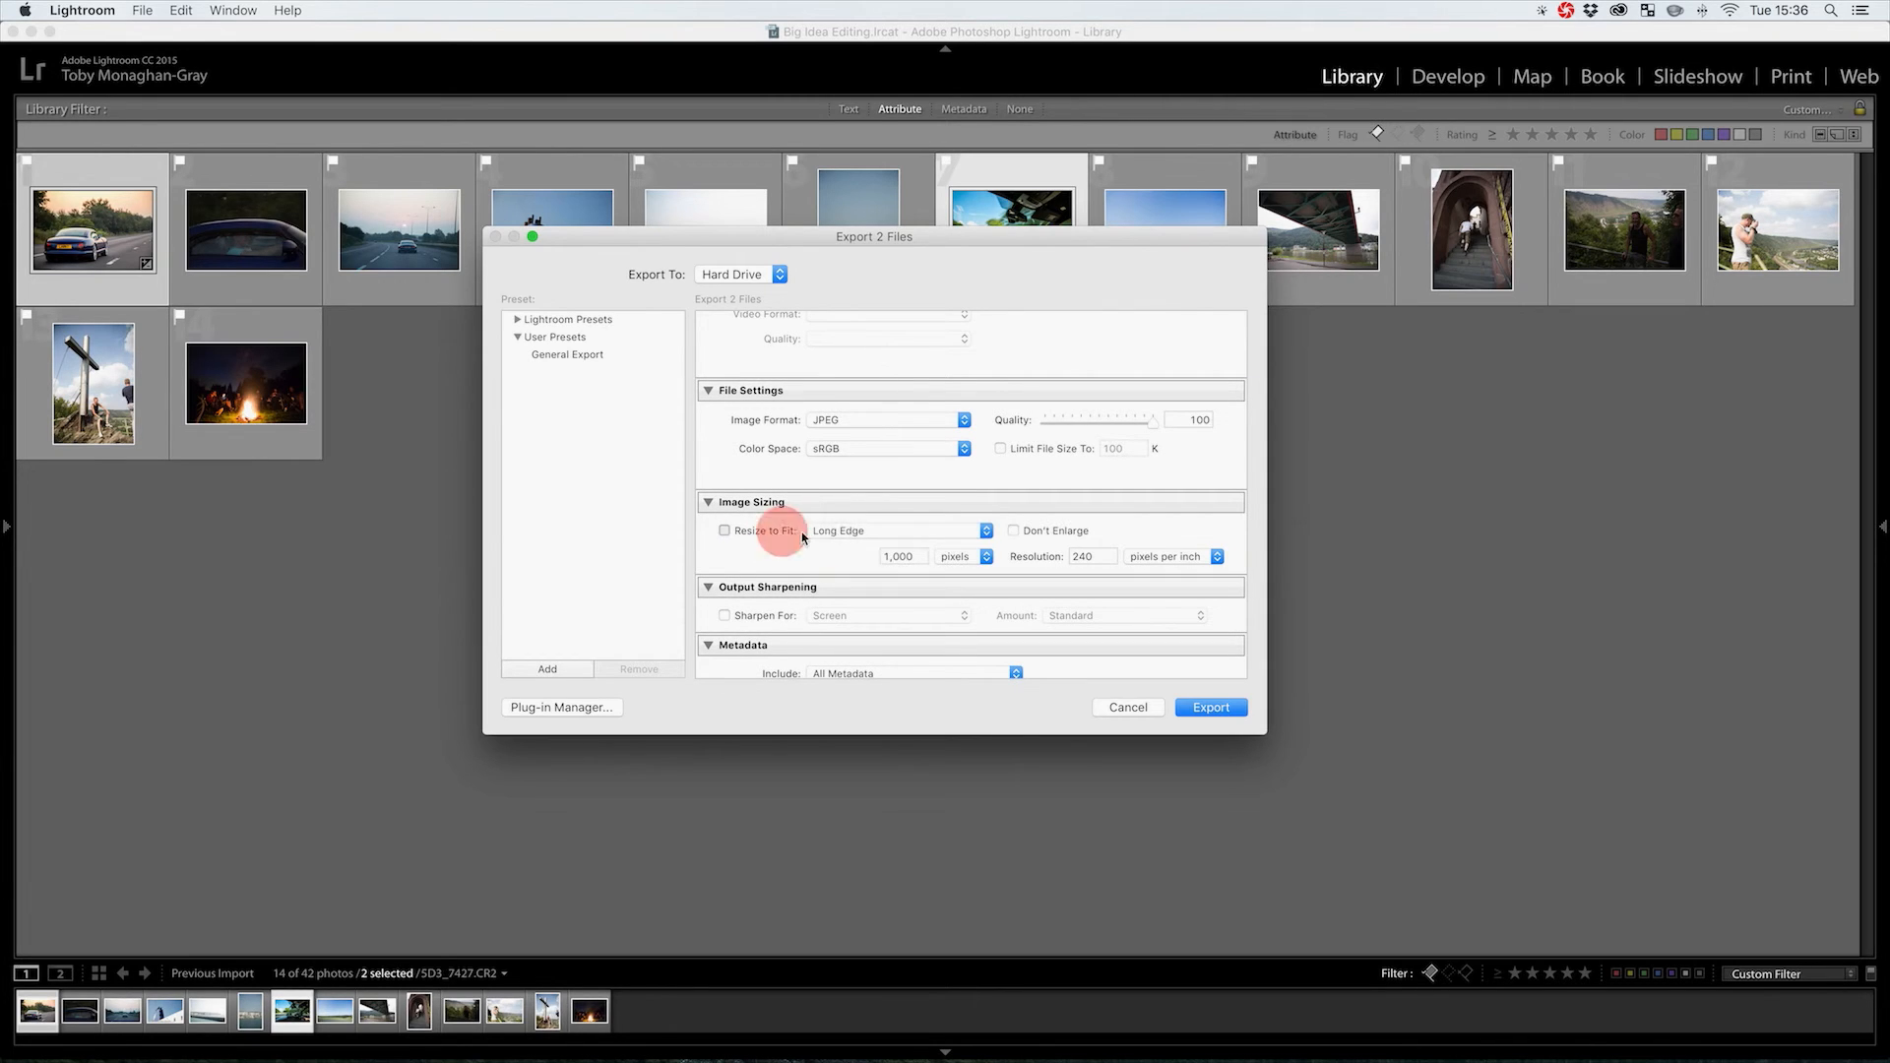
{"action": "left_click", "coordinate": [940, 531]}
{"action": "left_click", "coordinate": [738, 532]}
{"action": "left_click", "coordinate": [726, 531]}
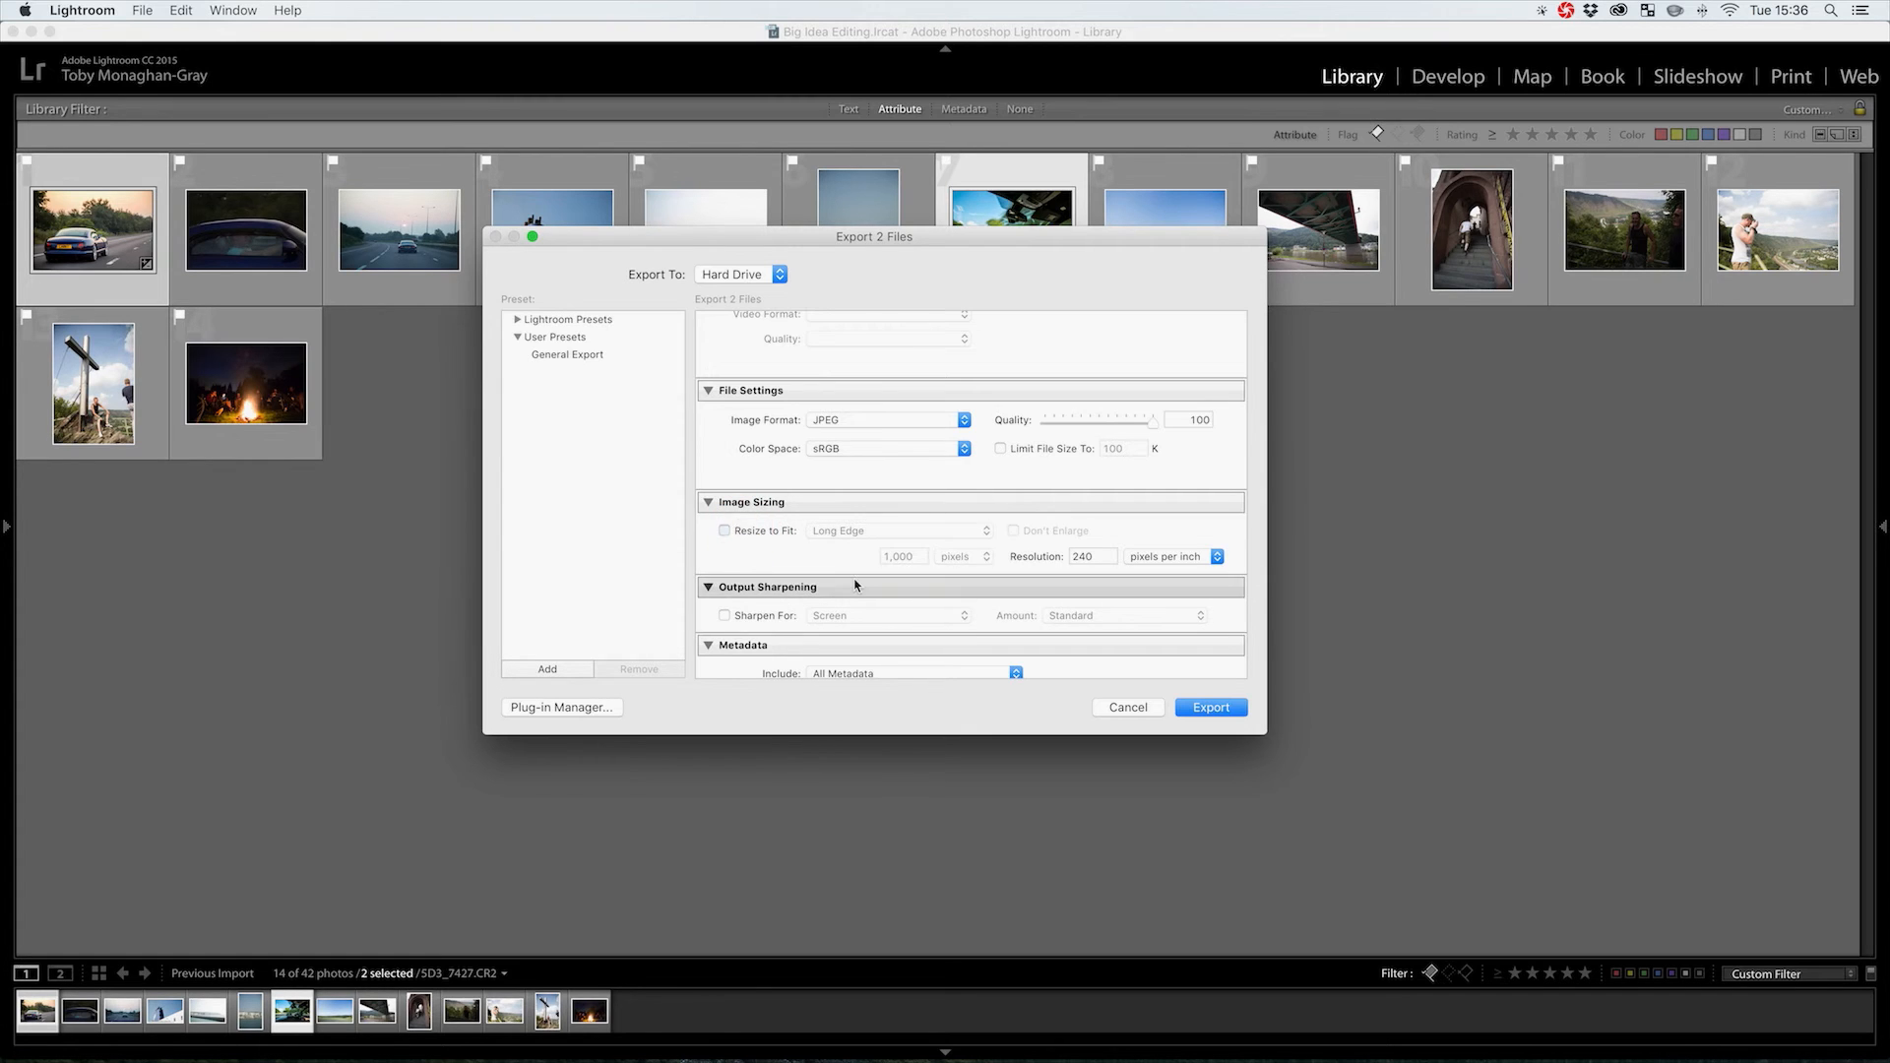
Review the remaining JPEG export settings and start the export
{"action": "scroll", "coordinate": [855, 585], "scroll_direction": "down", "scroll_amount": 5}
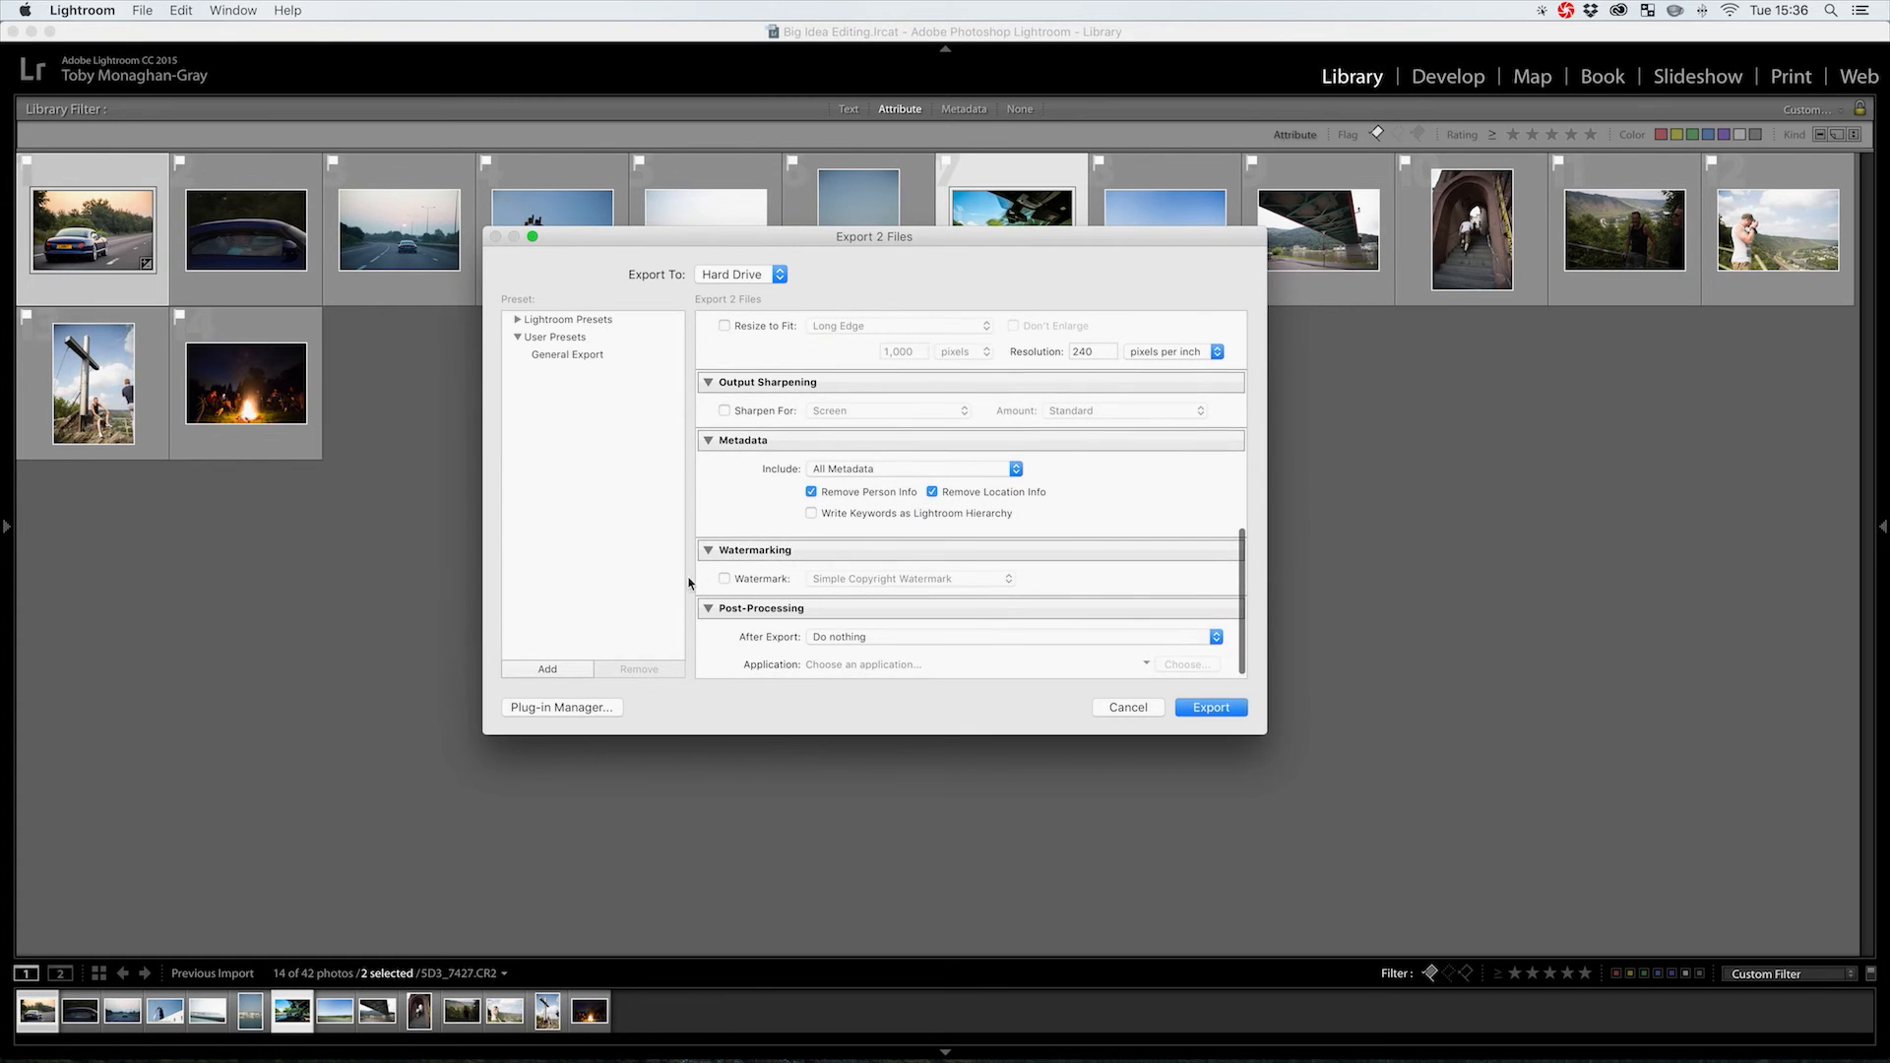
{"action": "scroll", "coordinate": [1067, 583], "scroll_direction": "down", "scroll_amount": 1}
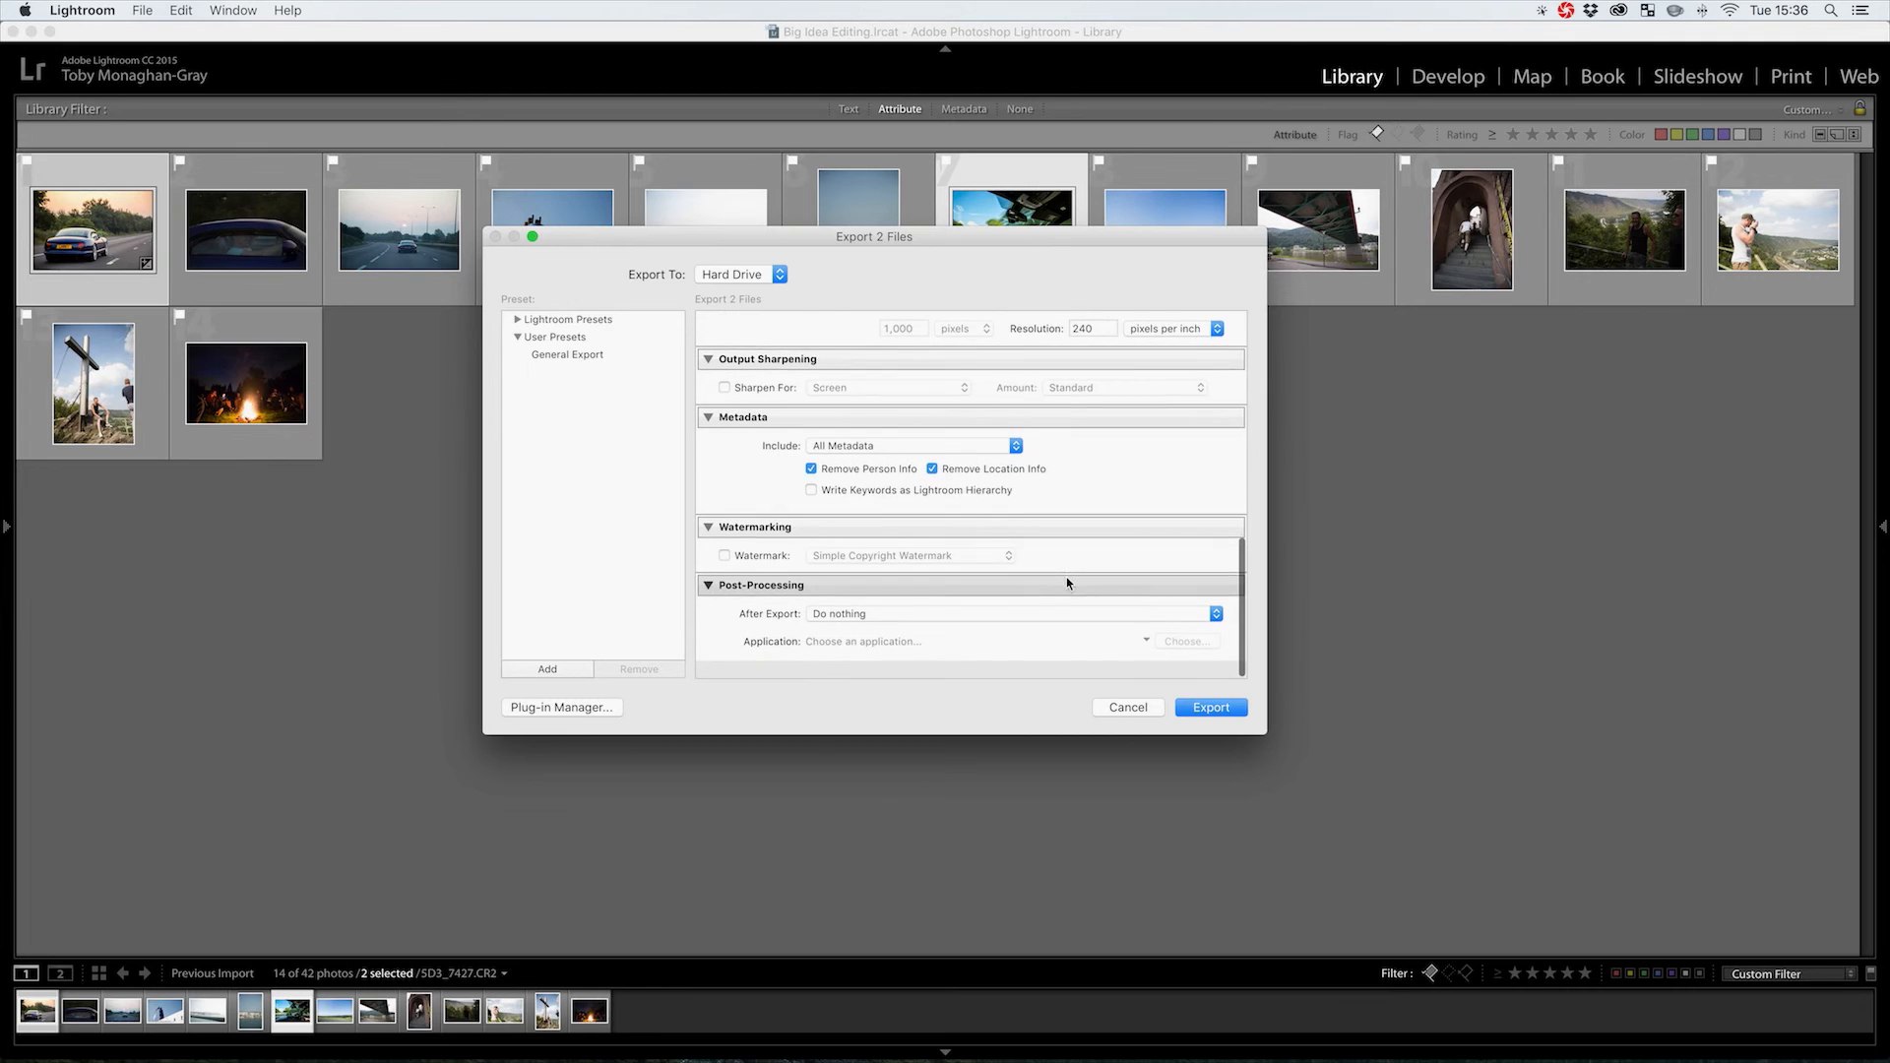
{"action": "scroll", "coordinate": [1066, 577], "scroll_direction": "up", "scroll_amount": 10}
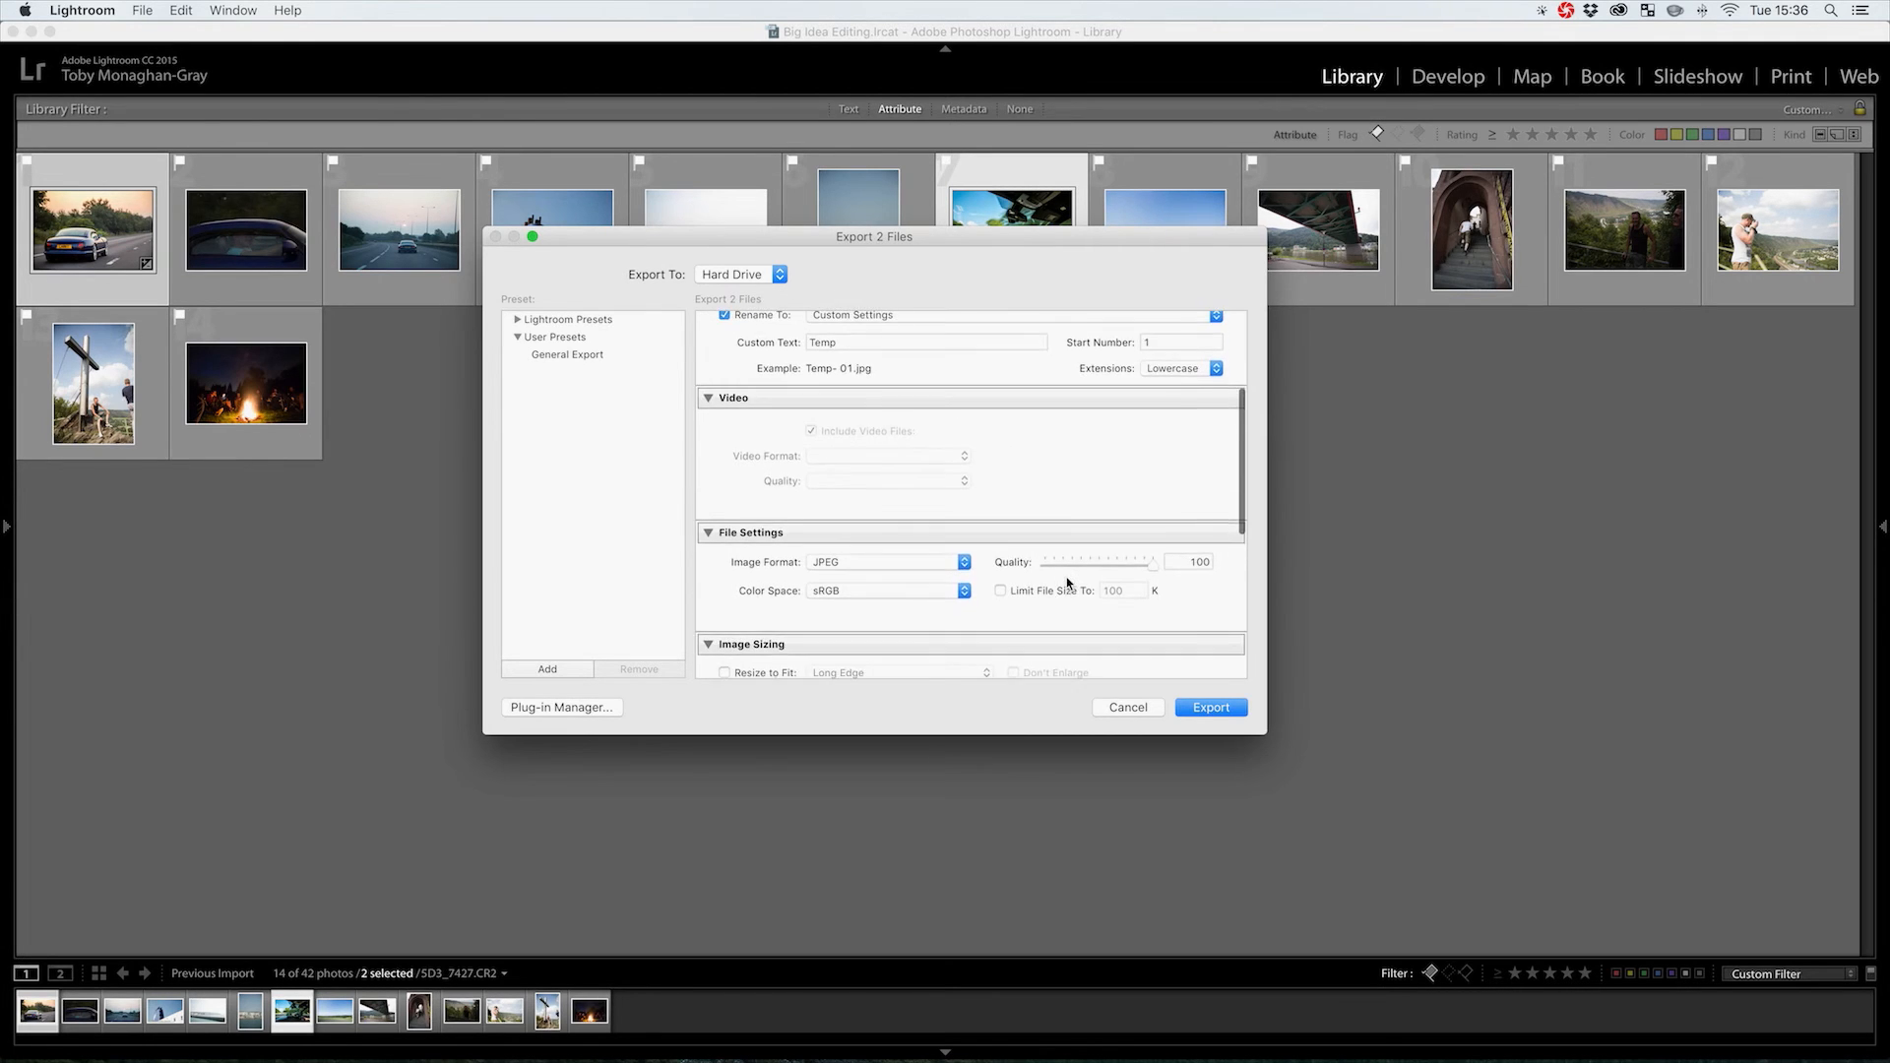
{"action": "scroll", "coordinate": [1066, 576], "scroll_direction": "up", "scroll_amount": 3}
{"action": "scroll", "coordinate": [1066, 577], "scroll_direction": "down", "scroll_amount": 5}
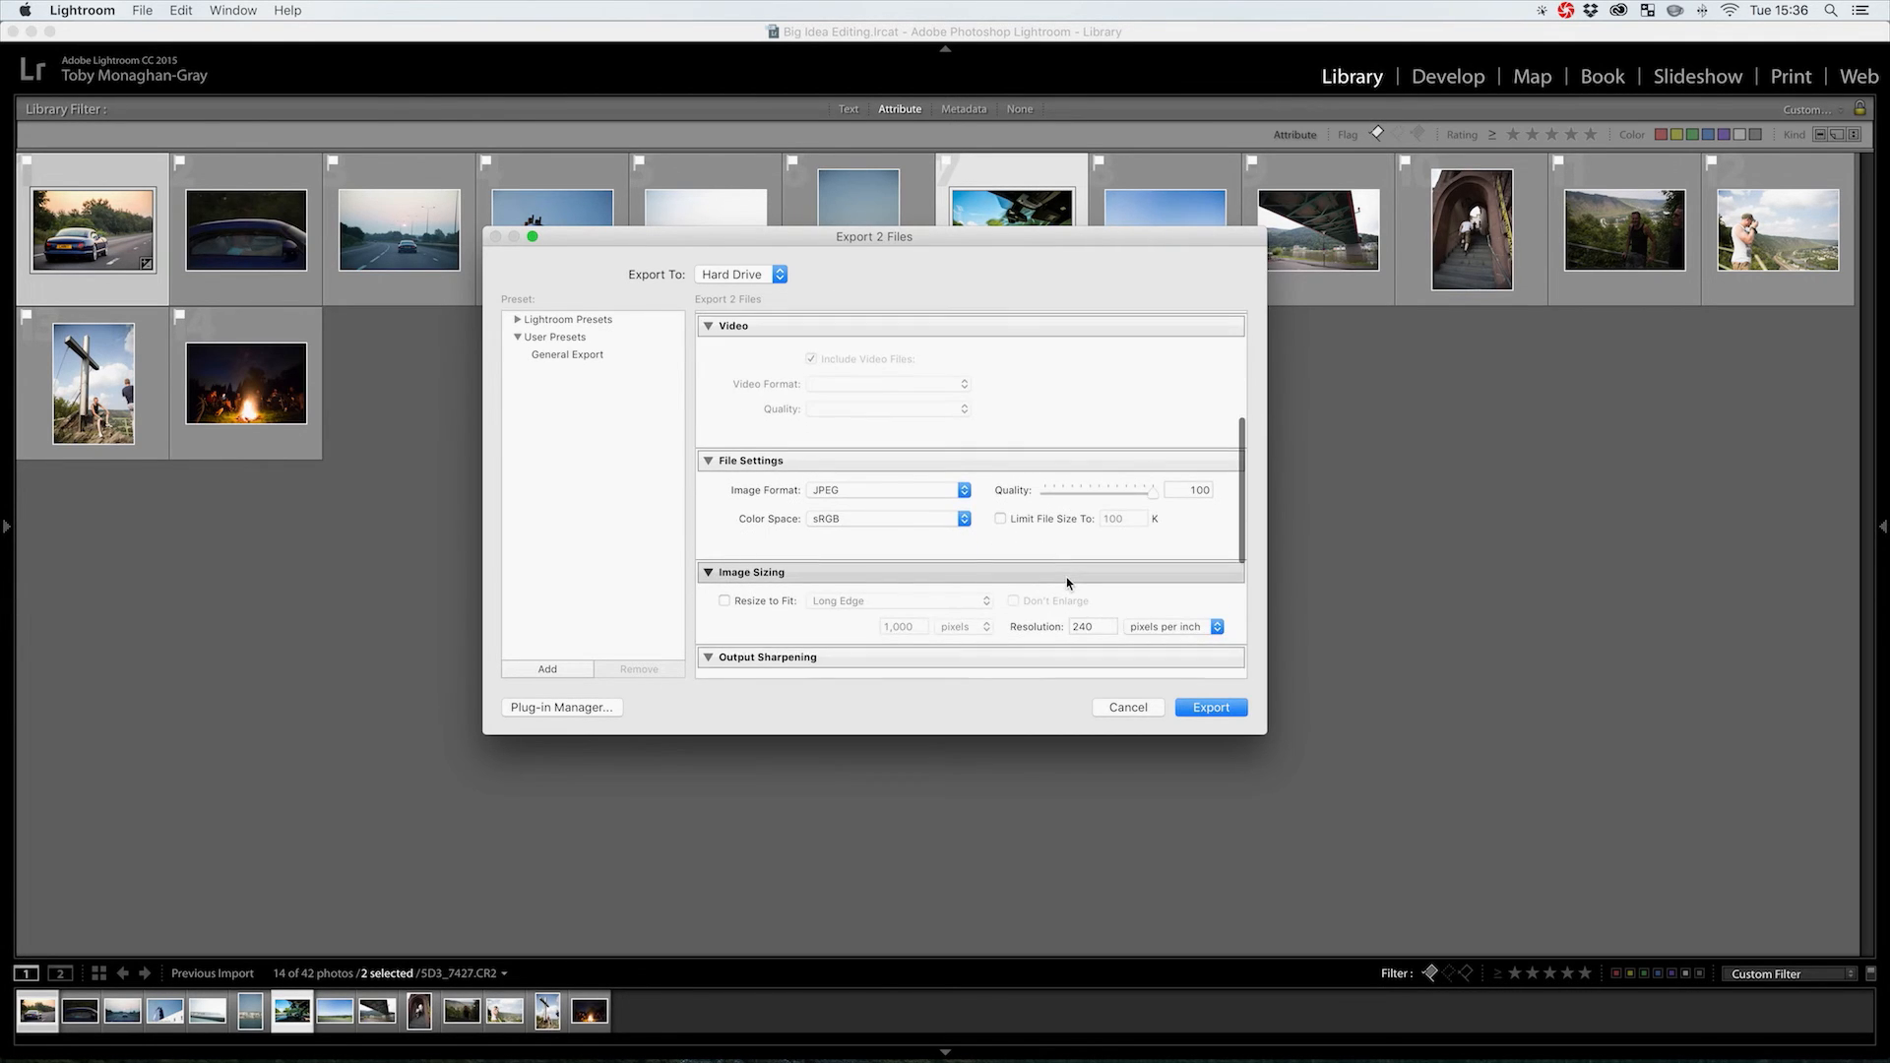
{"action": "scroll", "coordinate": [1066, 577], "scroll_direction": "down", "scroll_amount": 3}
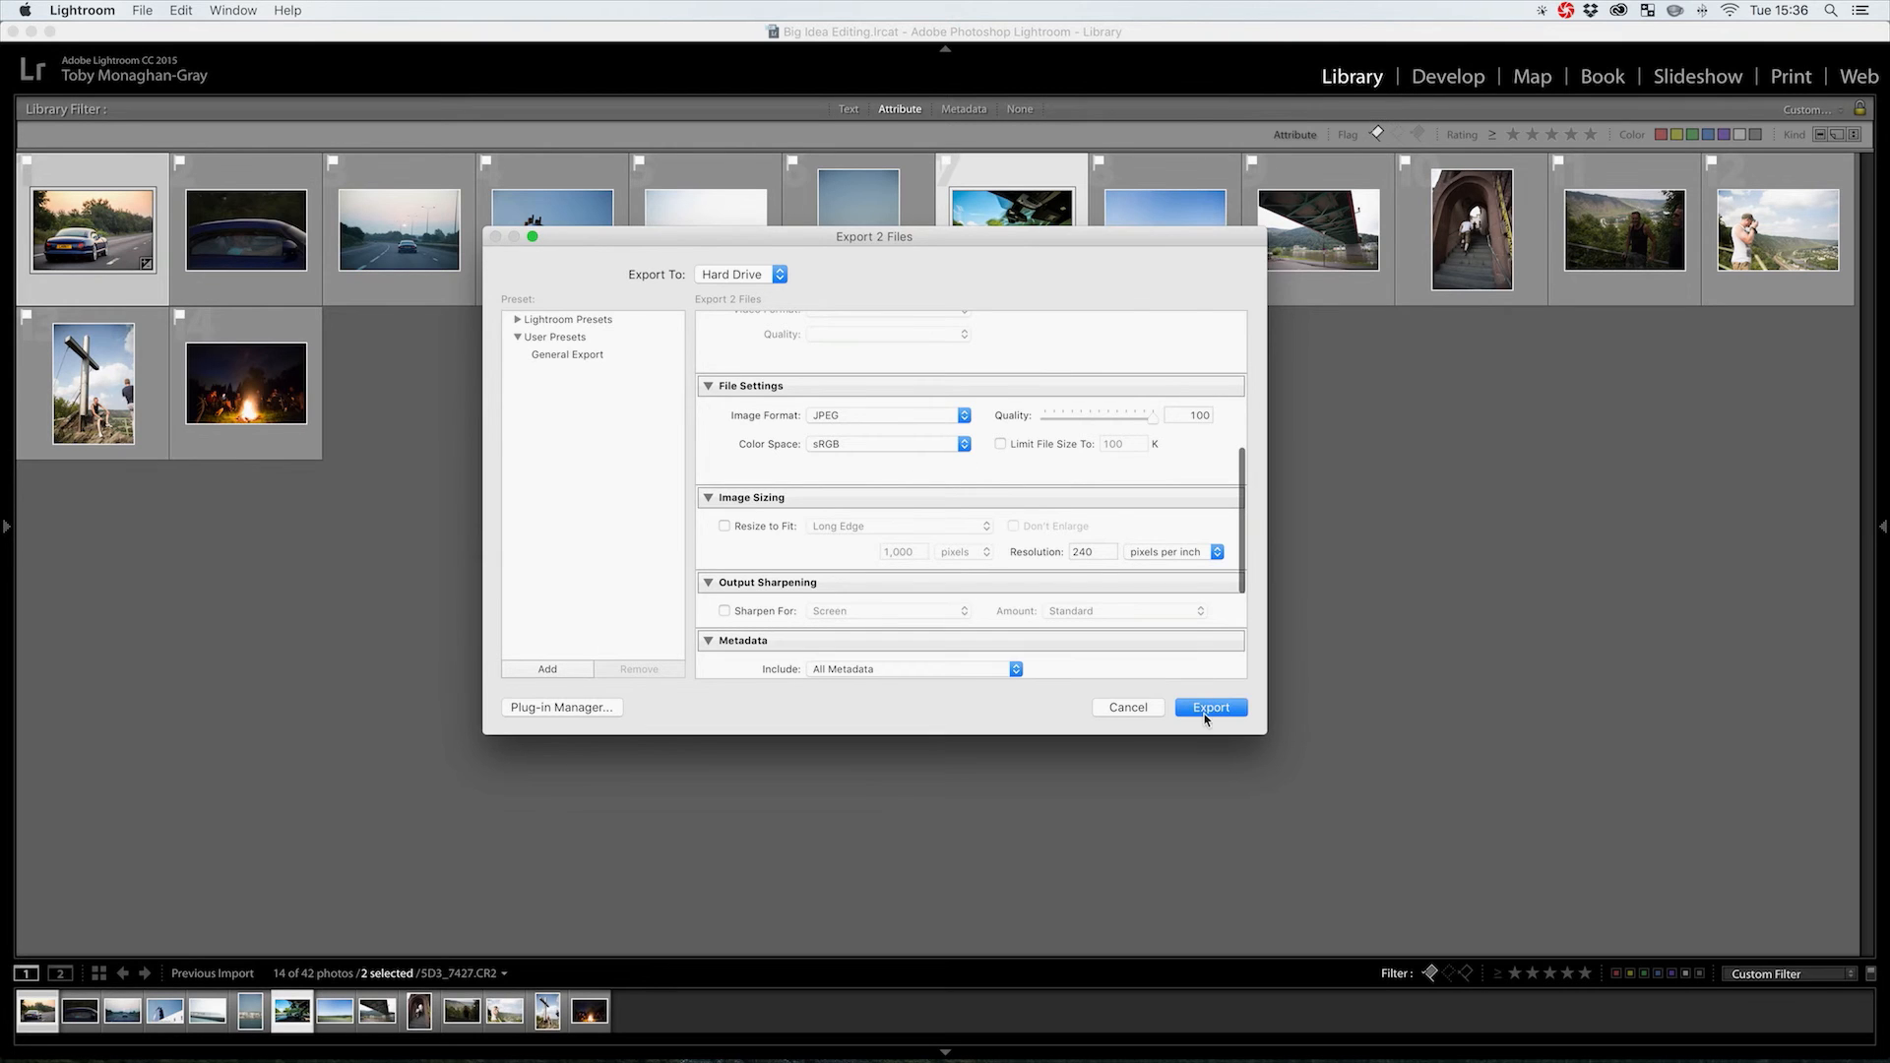
{"action": "left_click", "coordinate": [1205, 715]}
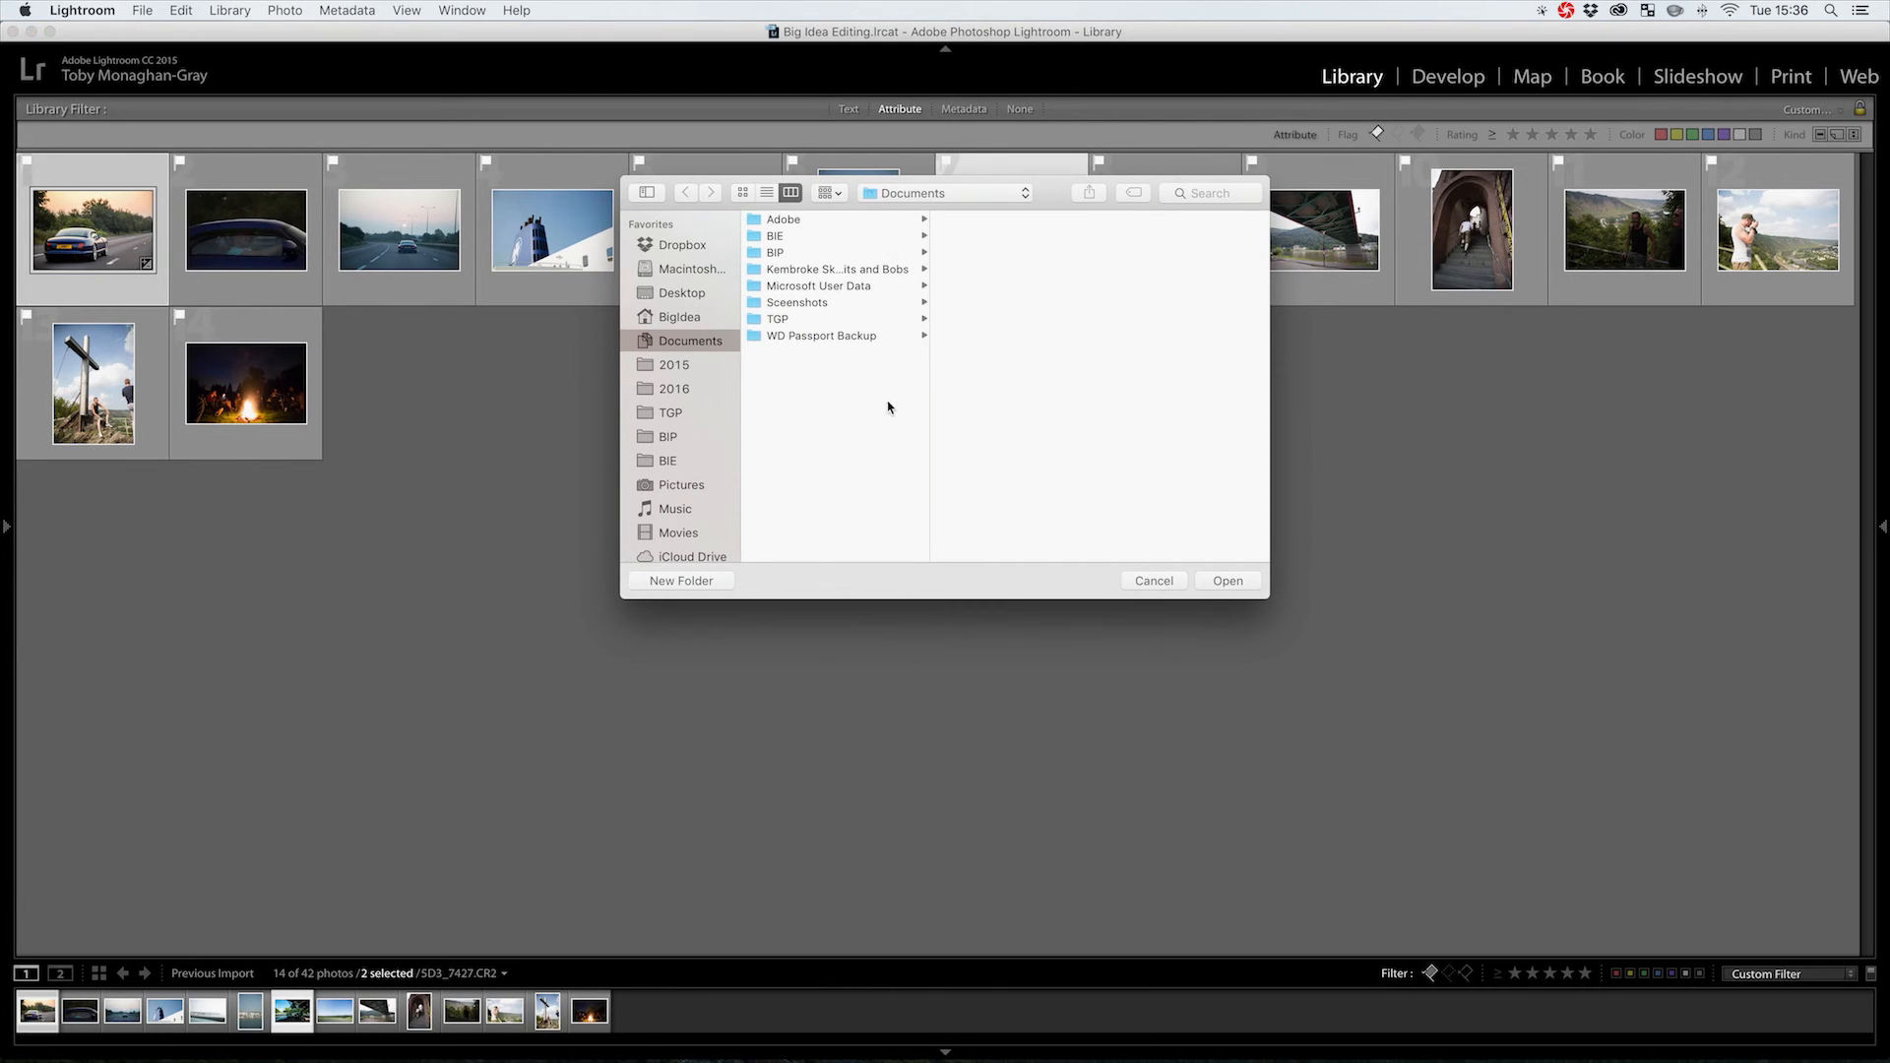
Confirm Documents as the destination folder so both car photos export
{"action": "left_click", "coordinate": [1232, 585]}
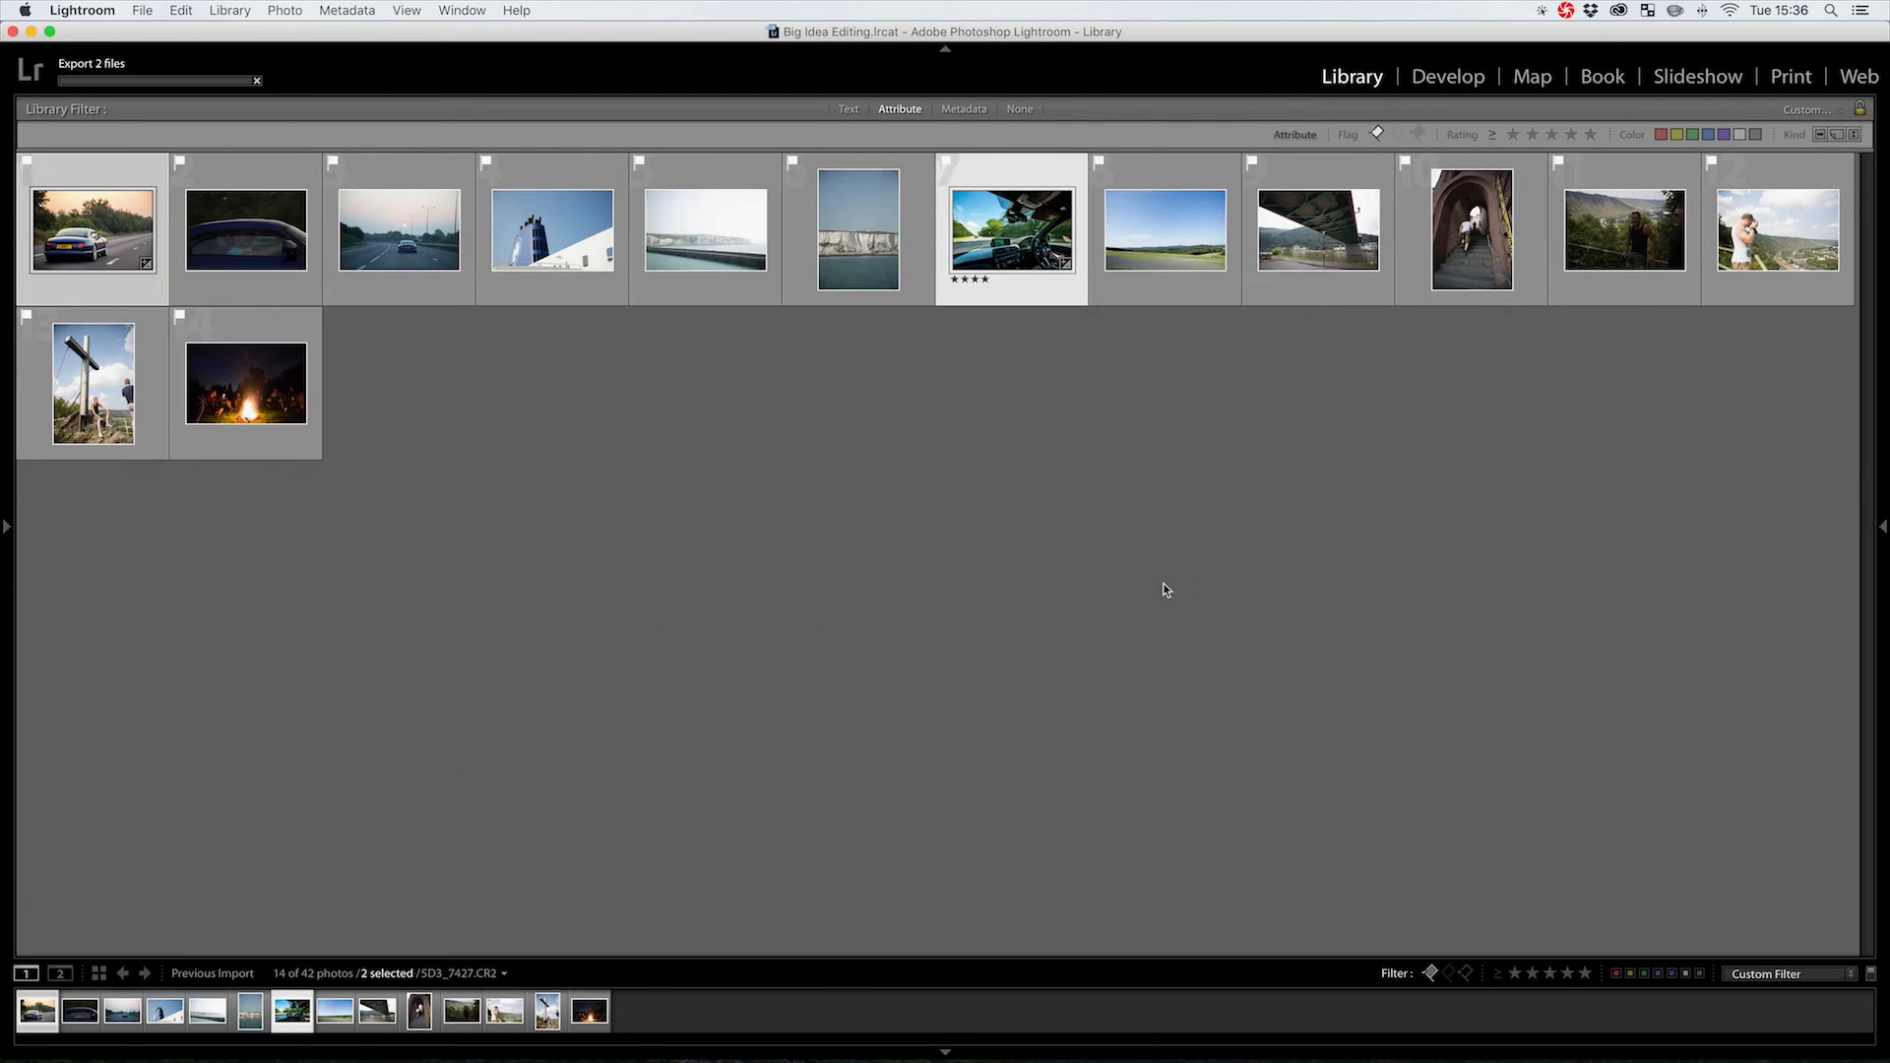